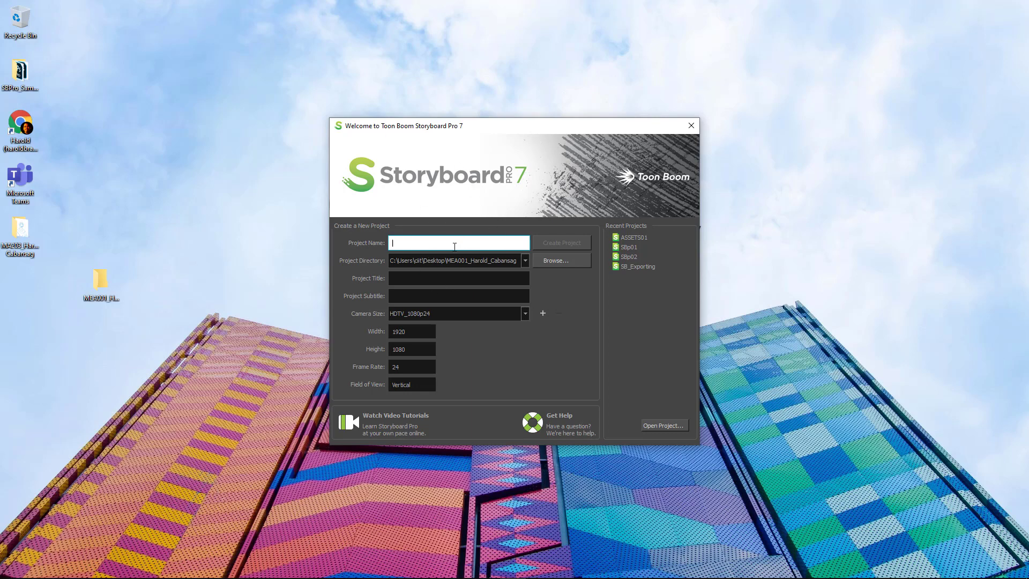
Set the new project's location to the MEA001 folder on the Desktop.
left_click(542, 261)
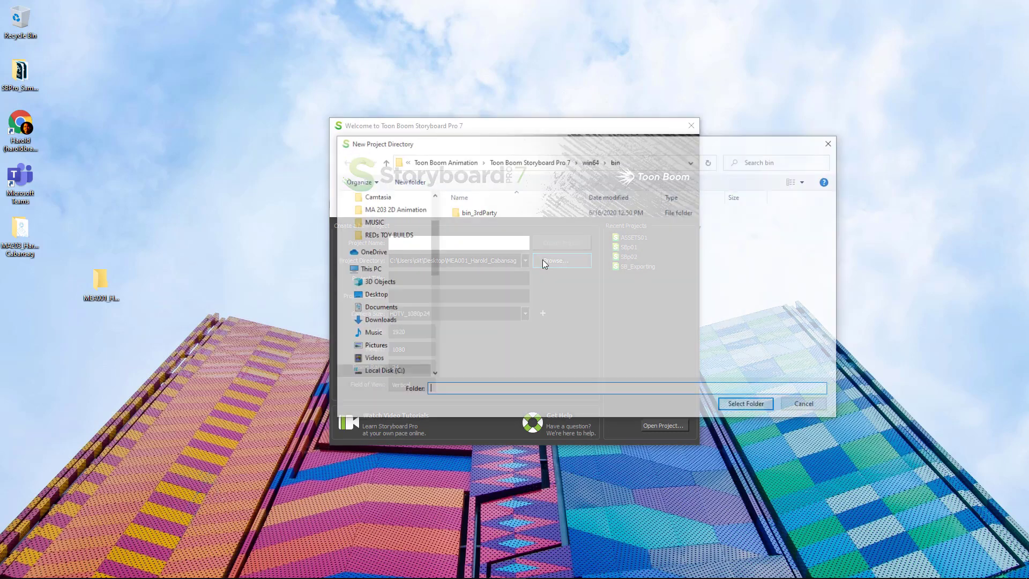
left_click_drag(431, 224, 432, 199)
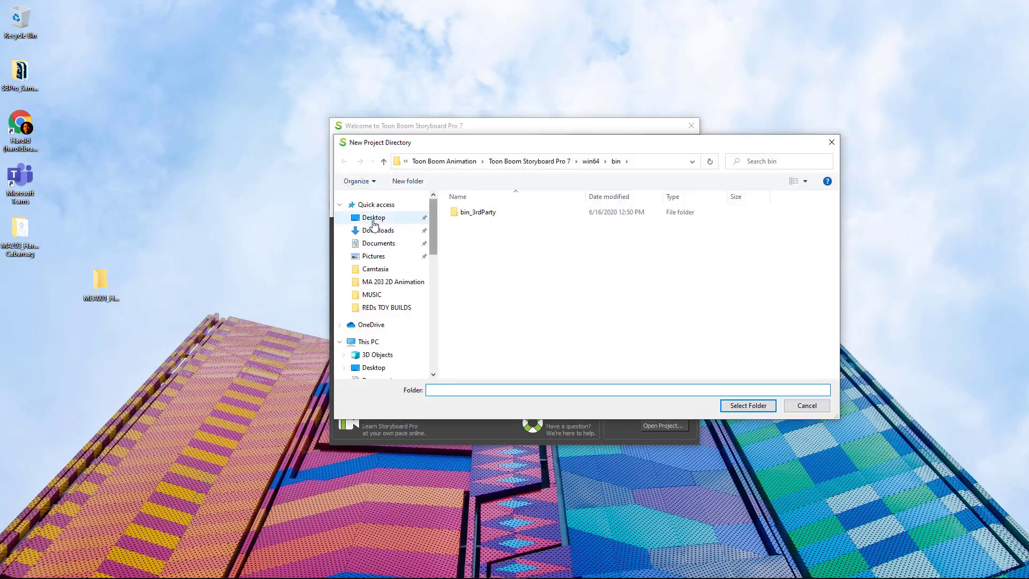
left_click(374, 222)
left_click(545, 245)
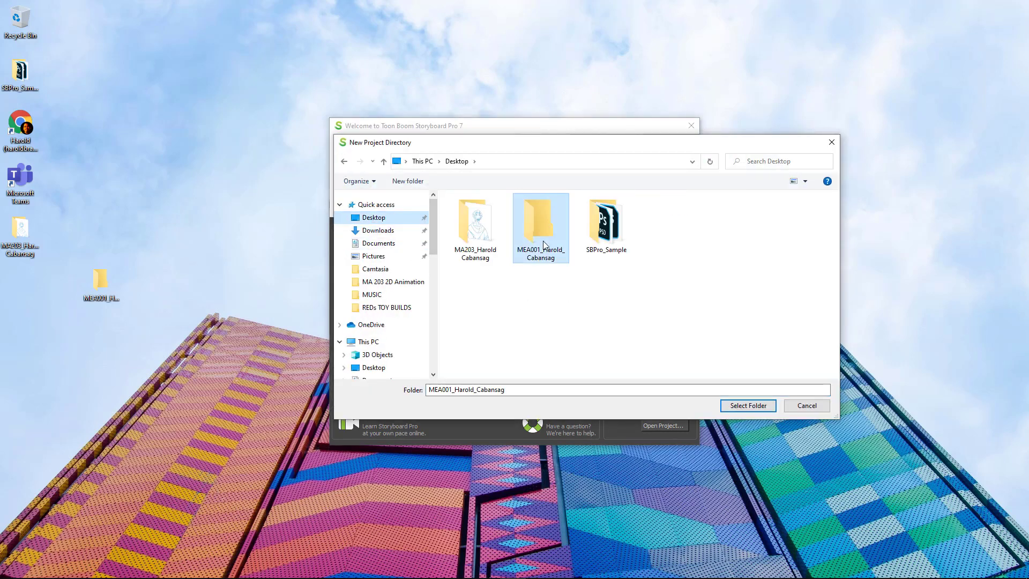
left_click(99, 297)
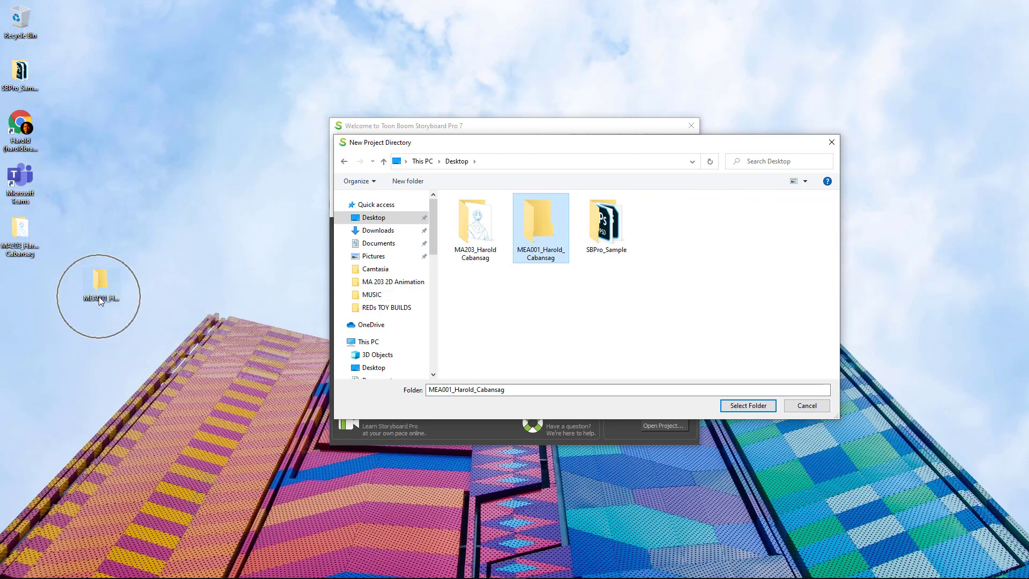
left_click(743, 405)
Name the project Plate02 followed by the student's name, and create it.
left_click(476, 242)
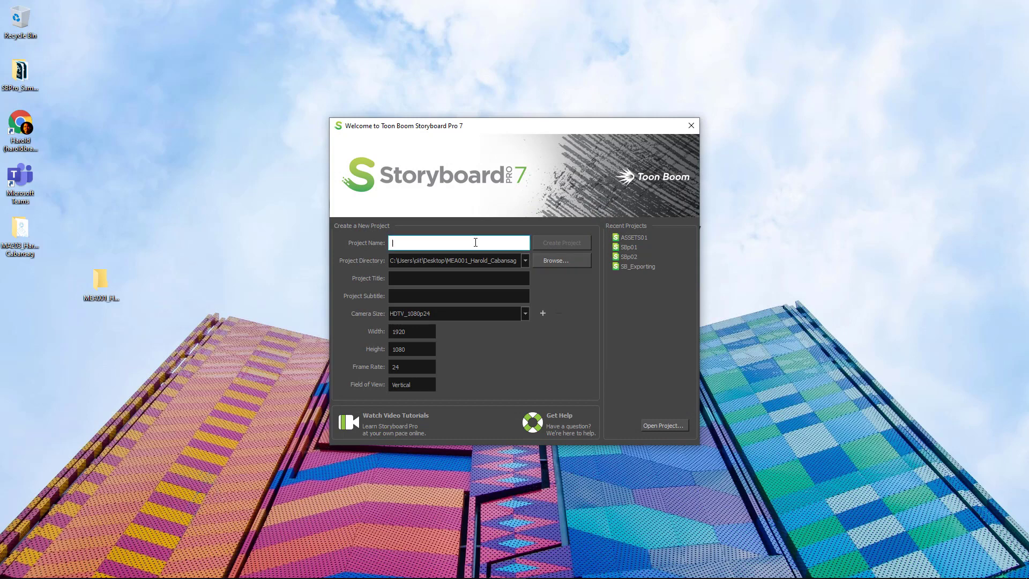
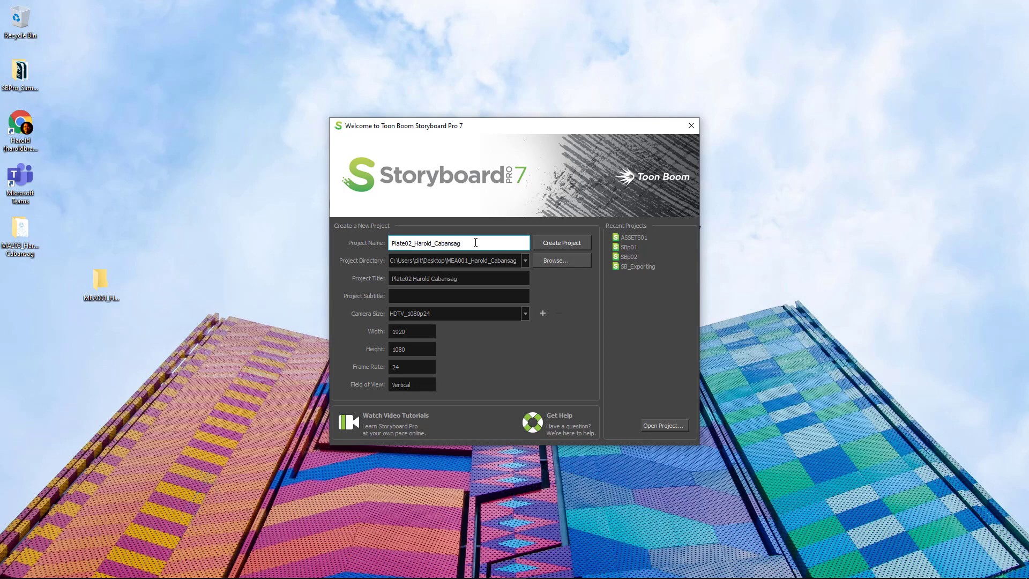
left_click(558, 245)
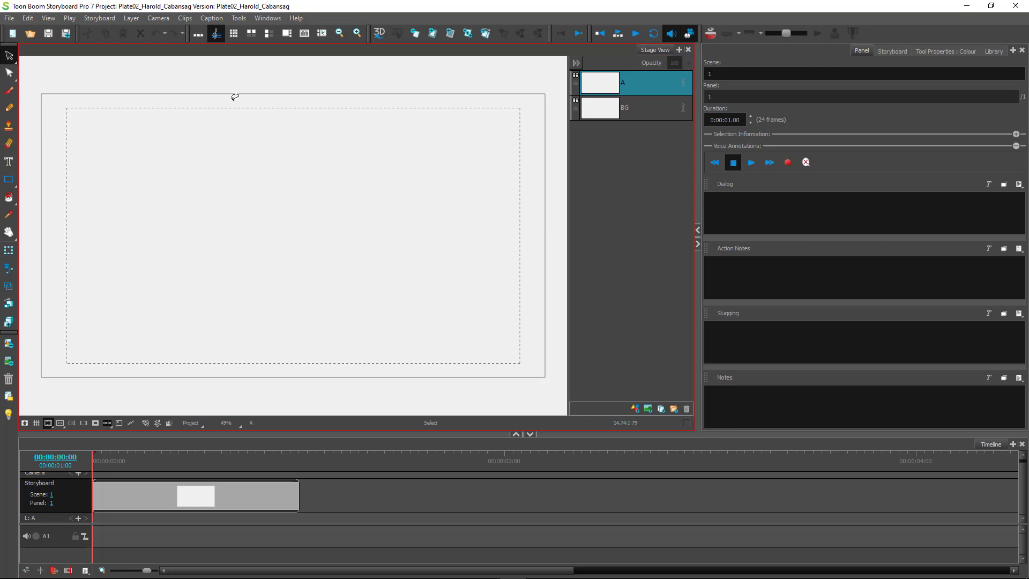
Save the empty Plate02 storyboard, minimize Storyboard Pro and open the desktop's MEA001 folder.
left_click(10, 18)
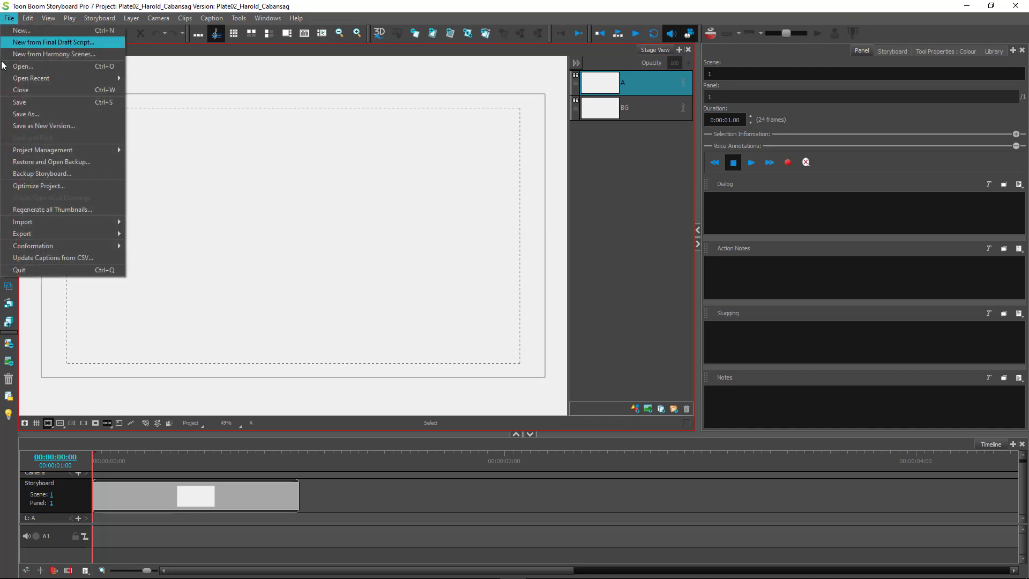
left_click(26, 104)
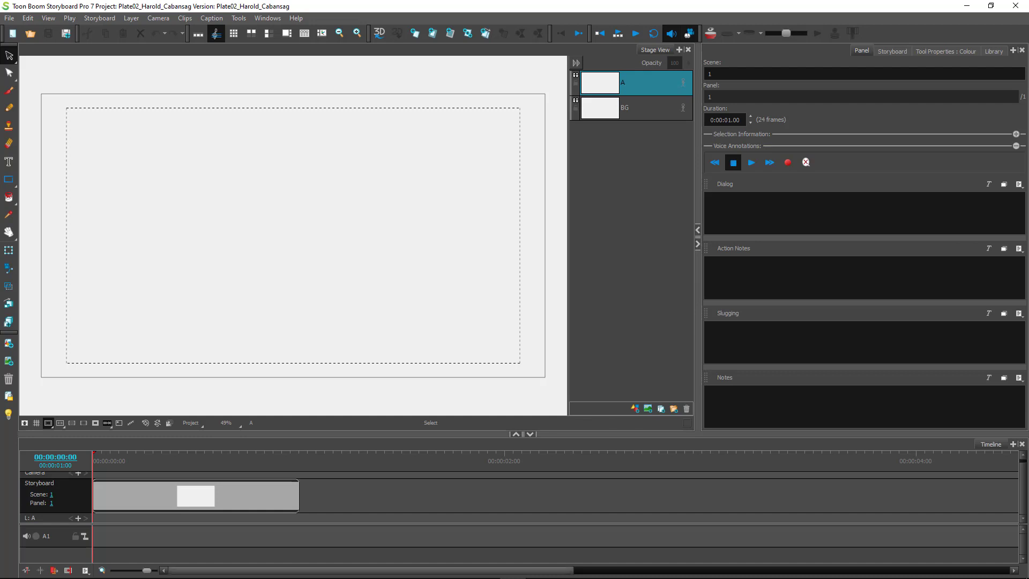
mouse_move(224, 576)
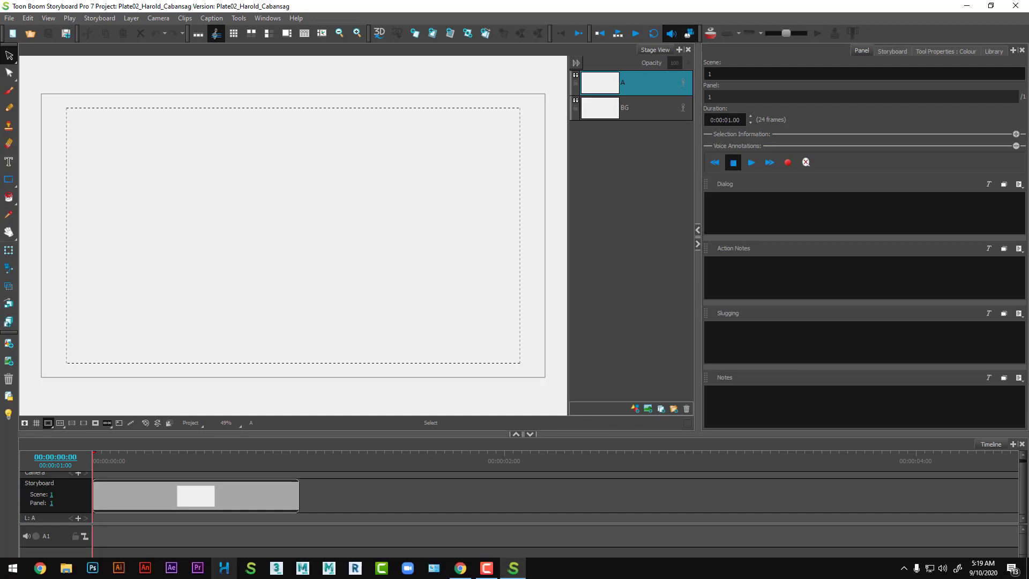
left_click(964, 5)
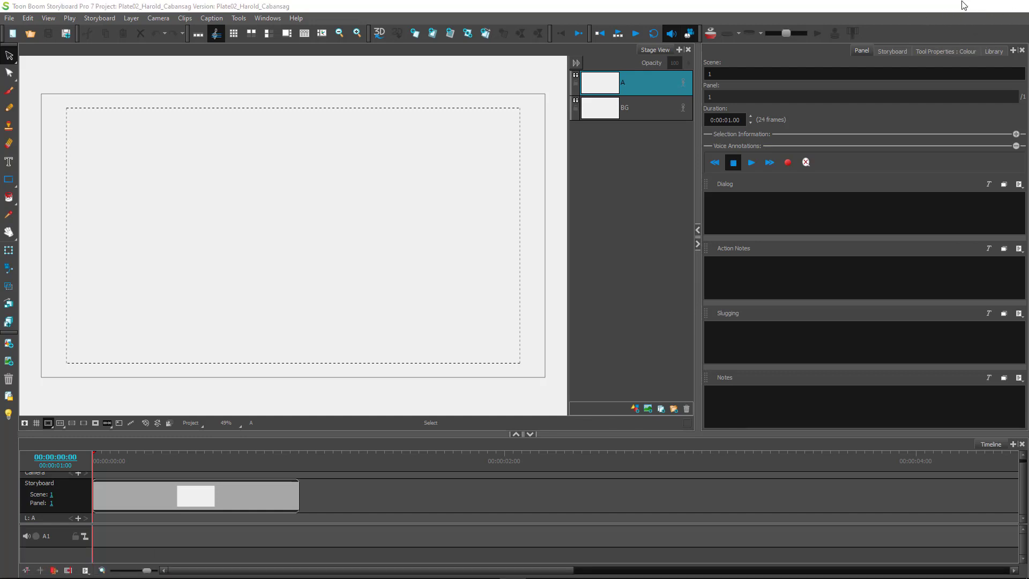
double_click(101, 284)
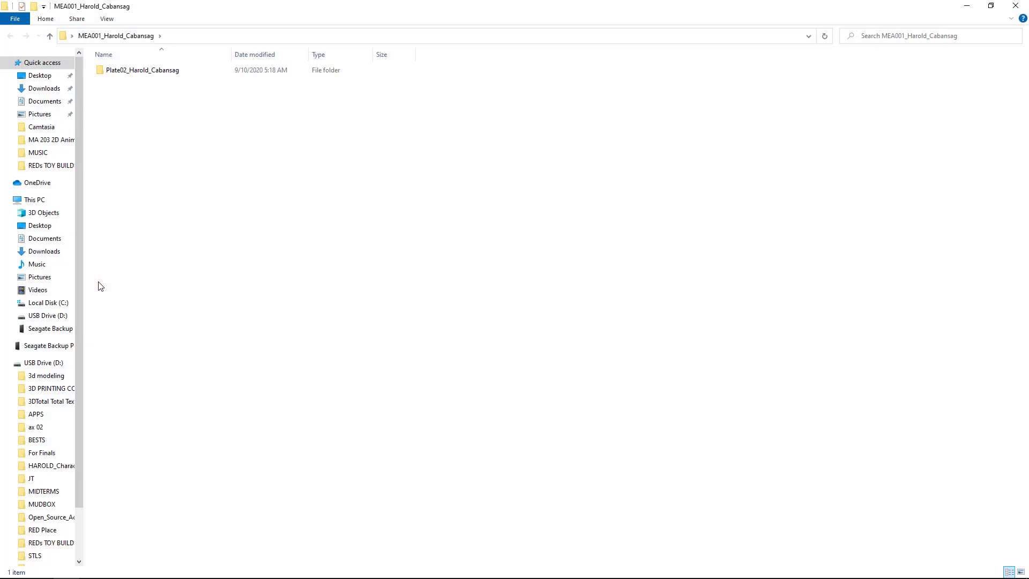
Confirm the Plate02 folder holds the 31 KB SBOARD file, then return to Storyboard Pro.
left_click(176, 72)
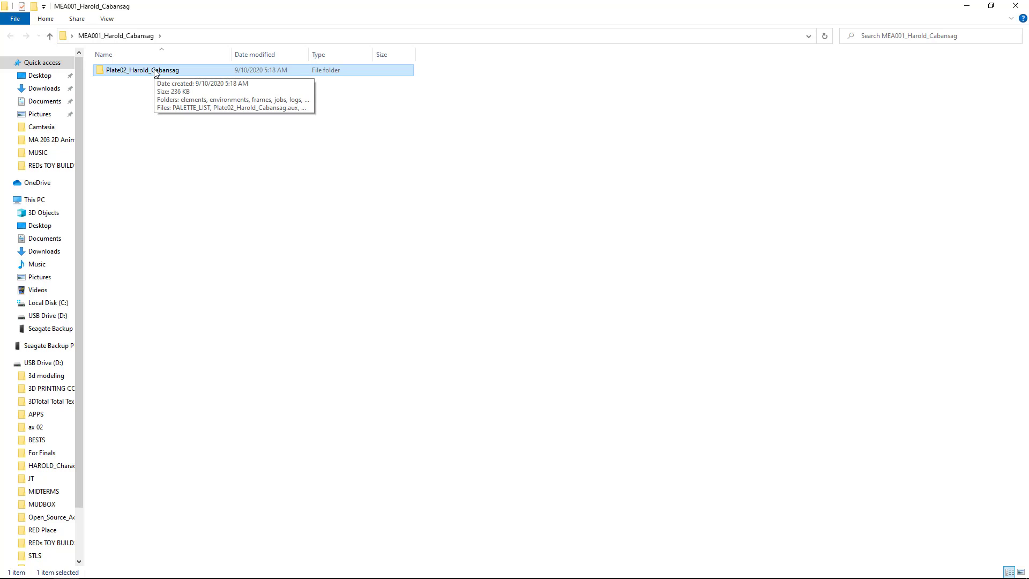
double_click(156, 72)
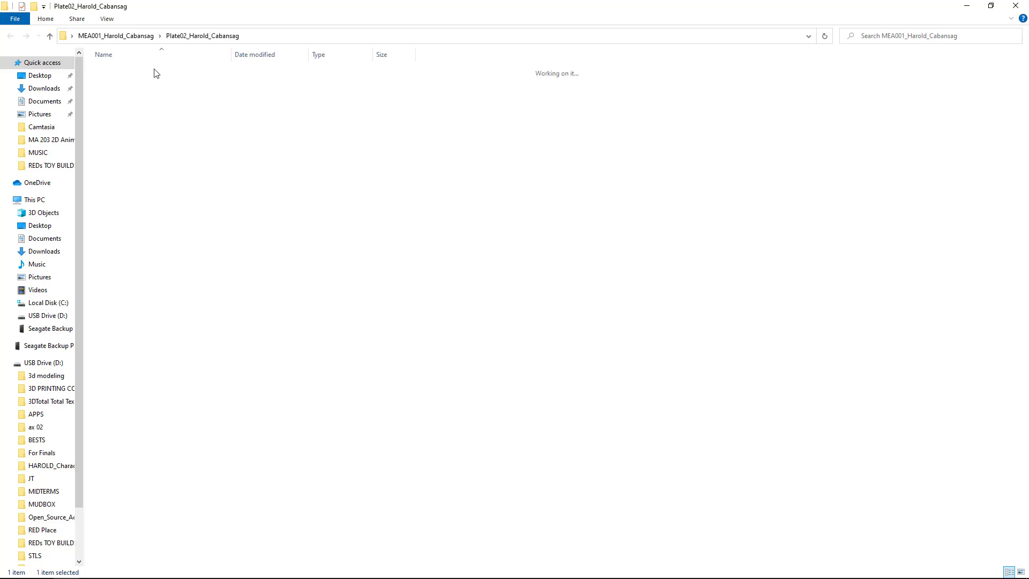
left_click(123, 163)
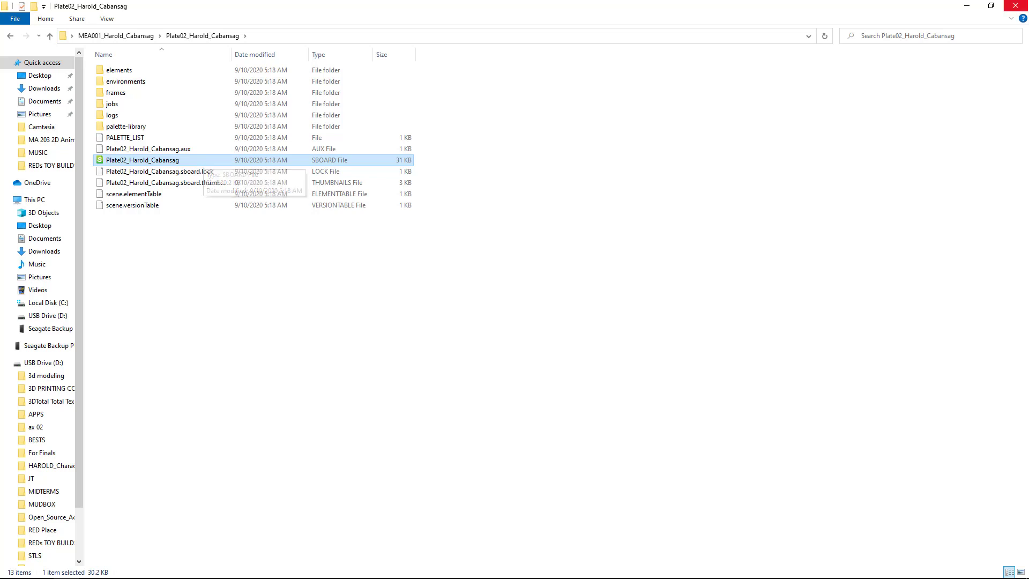
left_click(1024, 6)
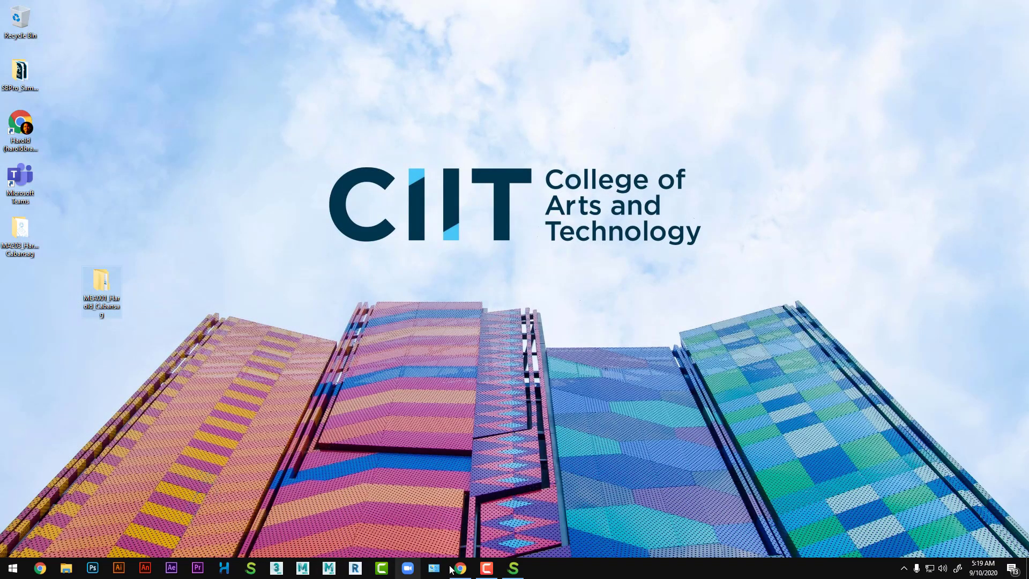
left_click(289, 213)
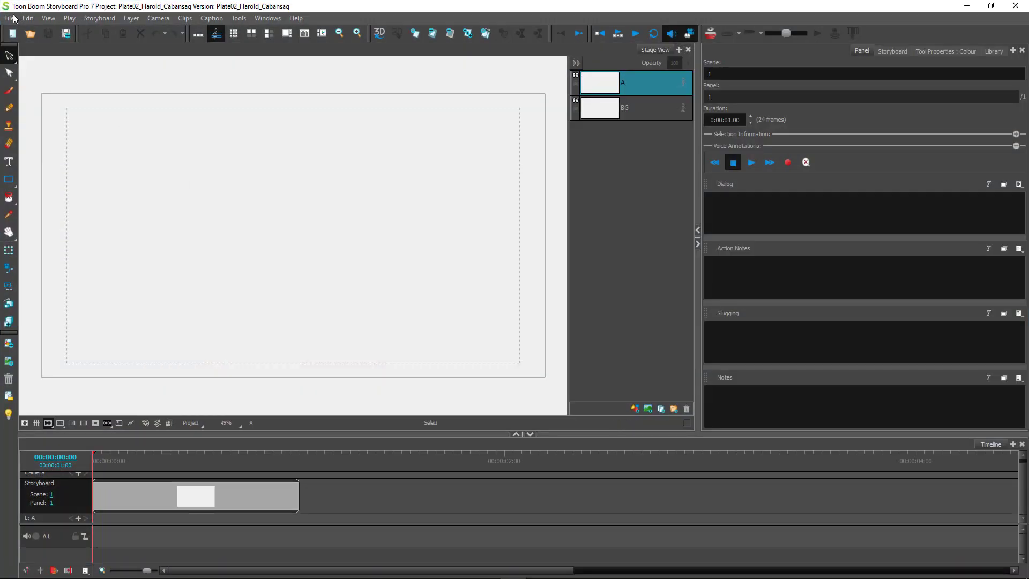
Start a new project stored in the Desktop's MEA001 folder.
left_click(9, 18)
left_click(21, 30)
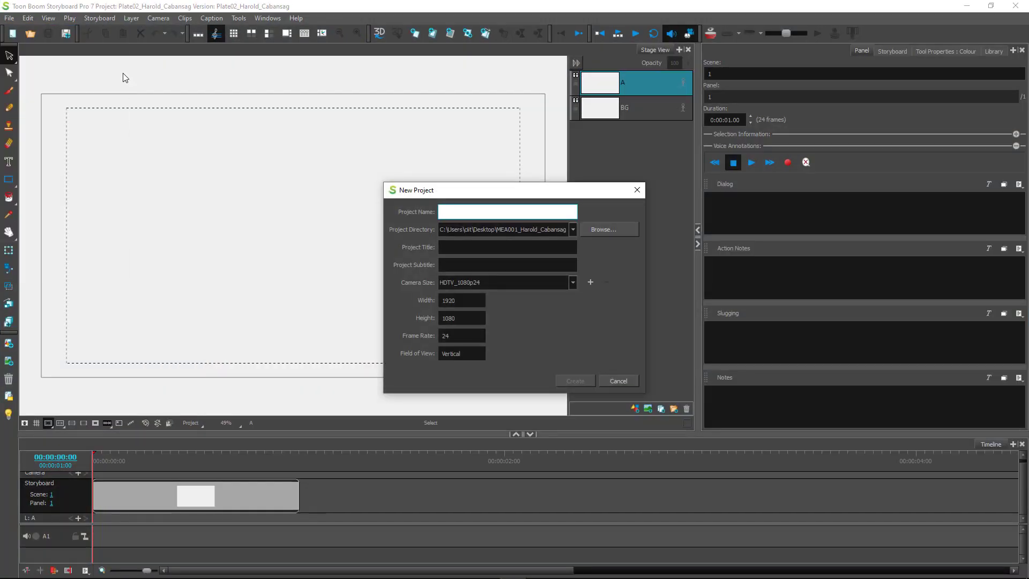
left_click(602, 229)
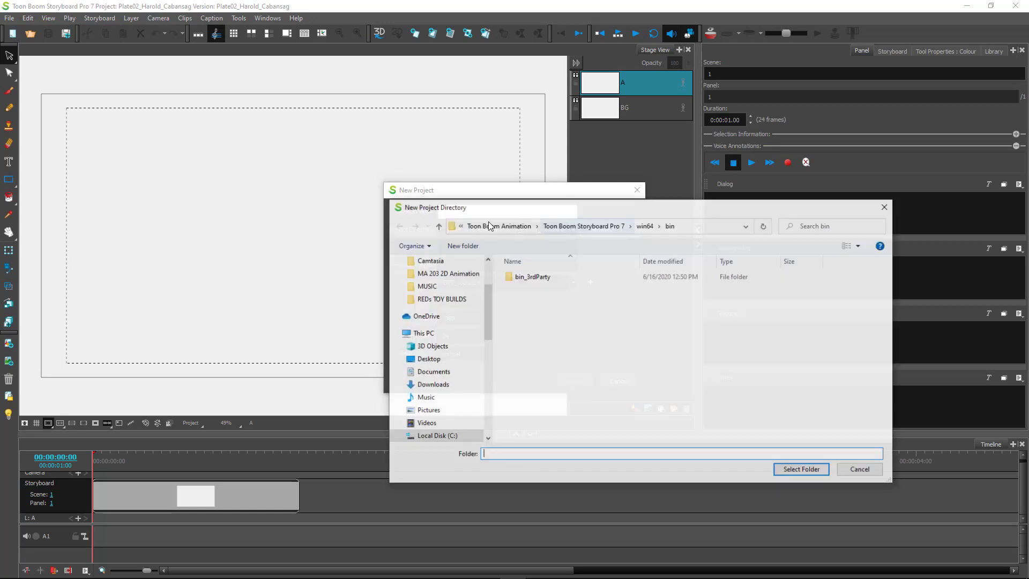
scroll(449, 279, "up", 3)
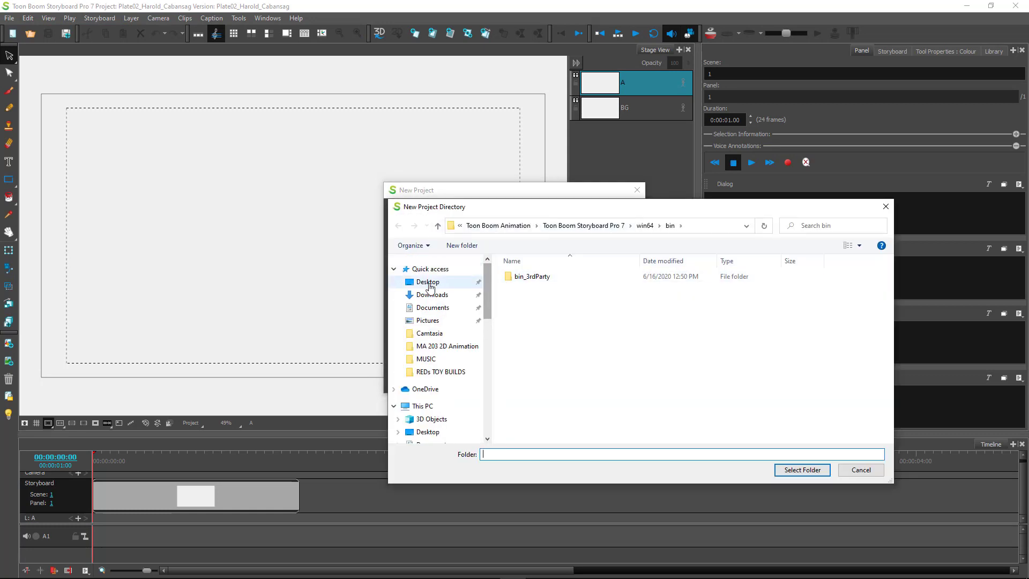
left_click(440, 281)
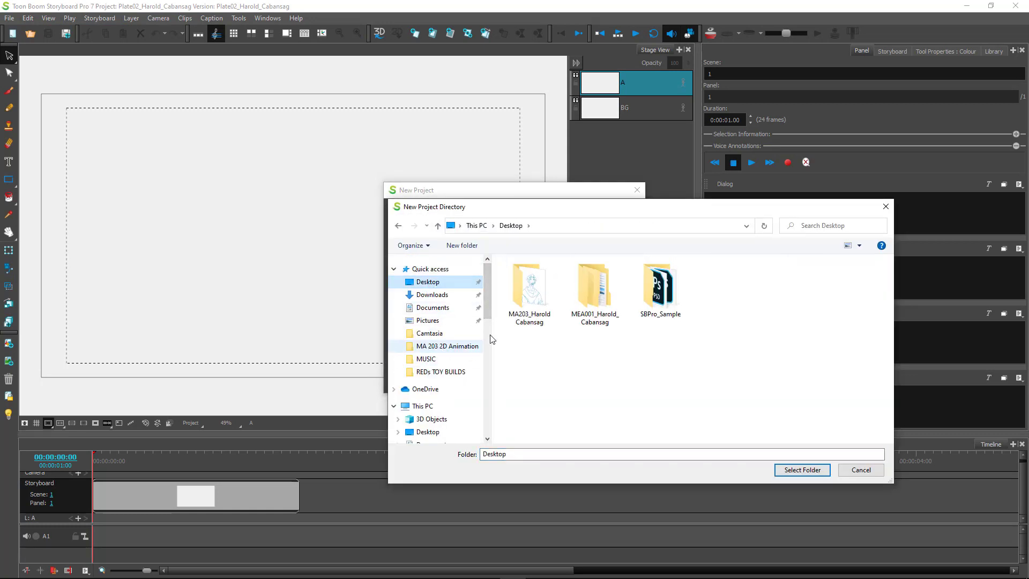
left_click(595, 291)
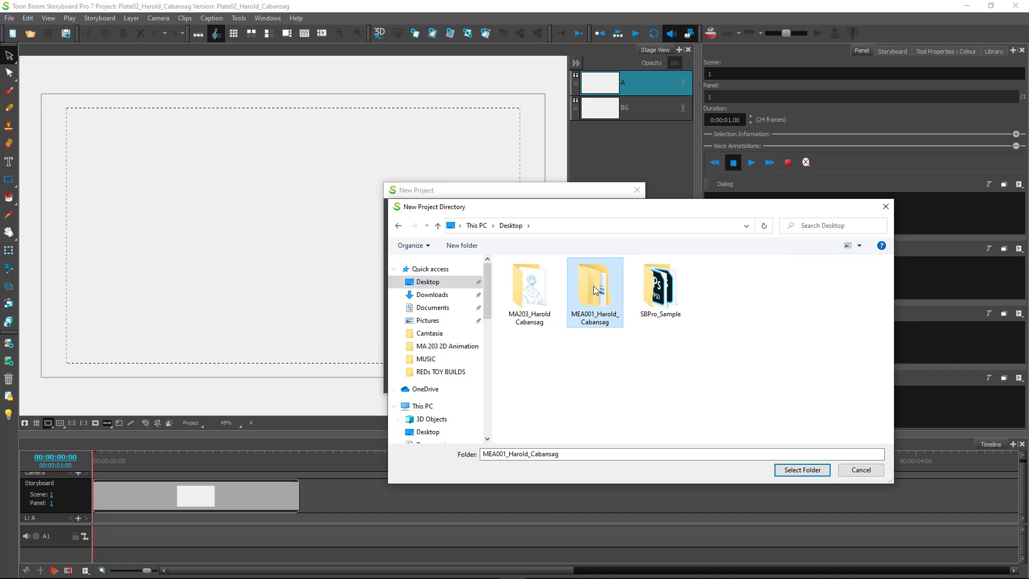
left_click(785, 472)
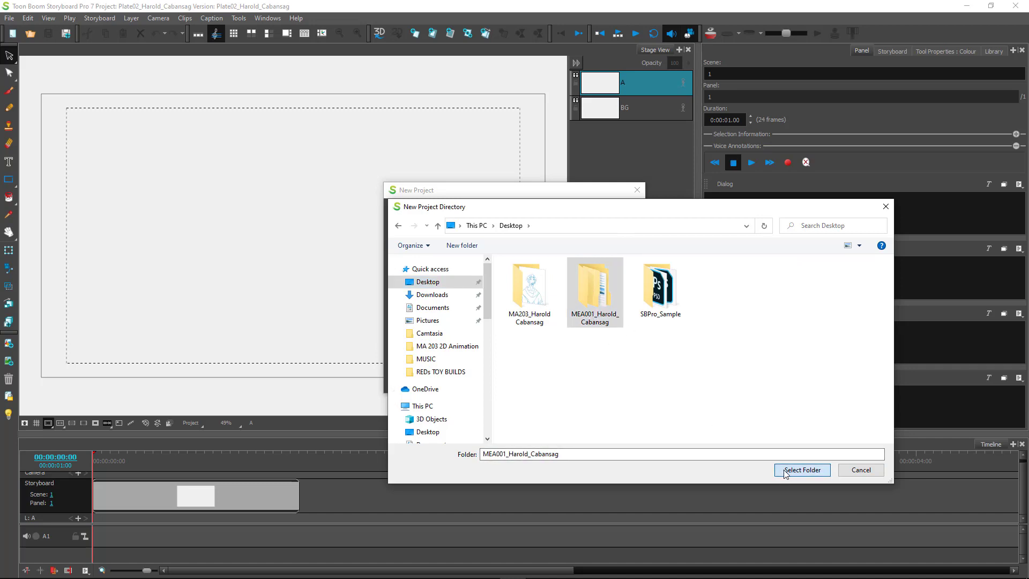
Name it Plate03 followed by the student's name, create it and save it.
left_click(463, 214)
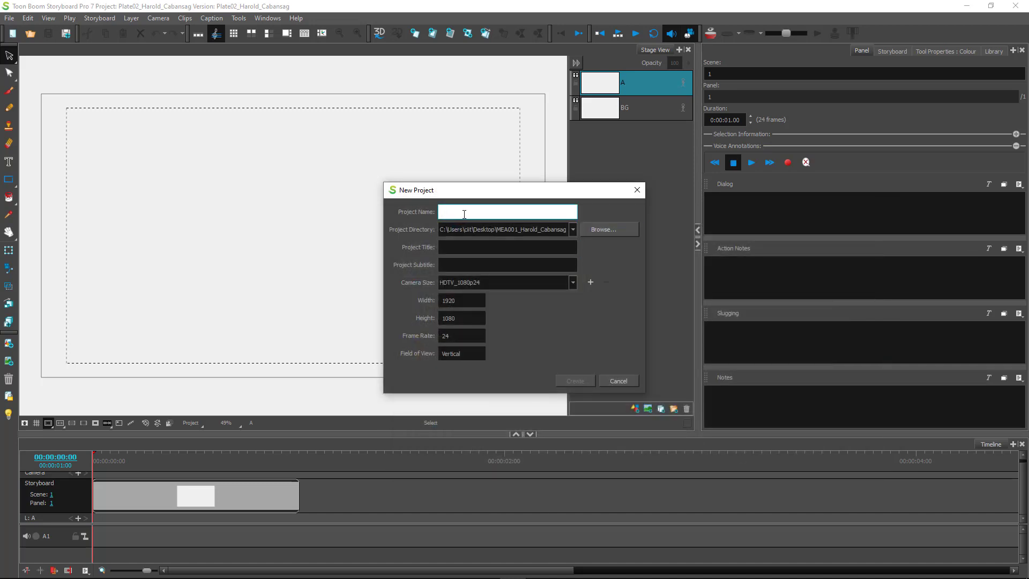
type("Pl")
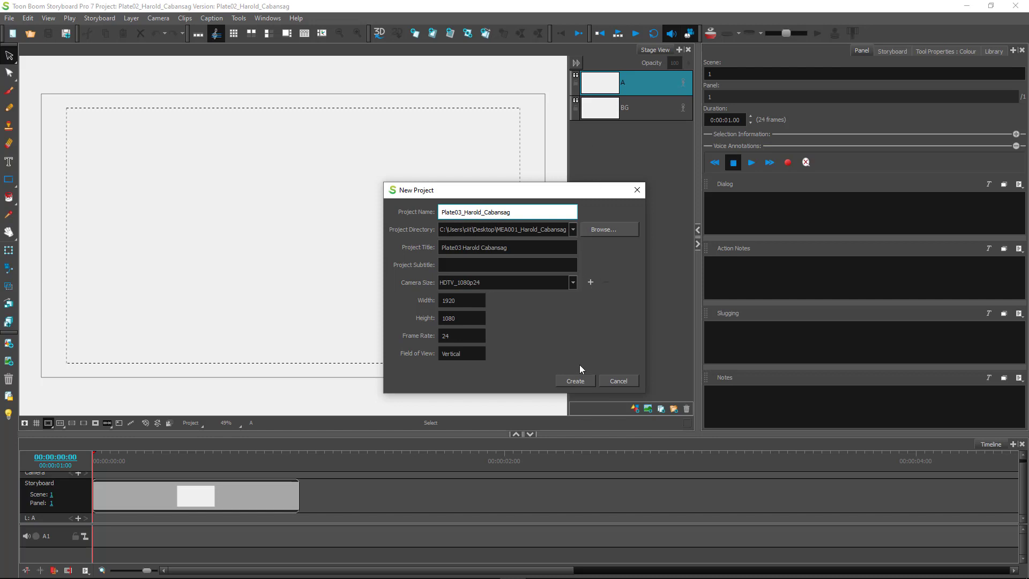
left_click(576, 381)
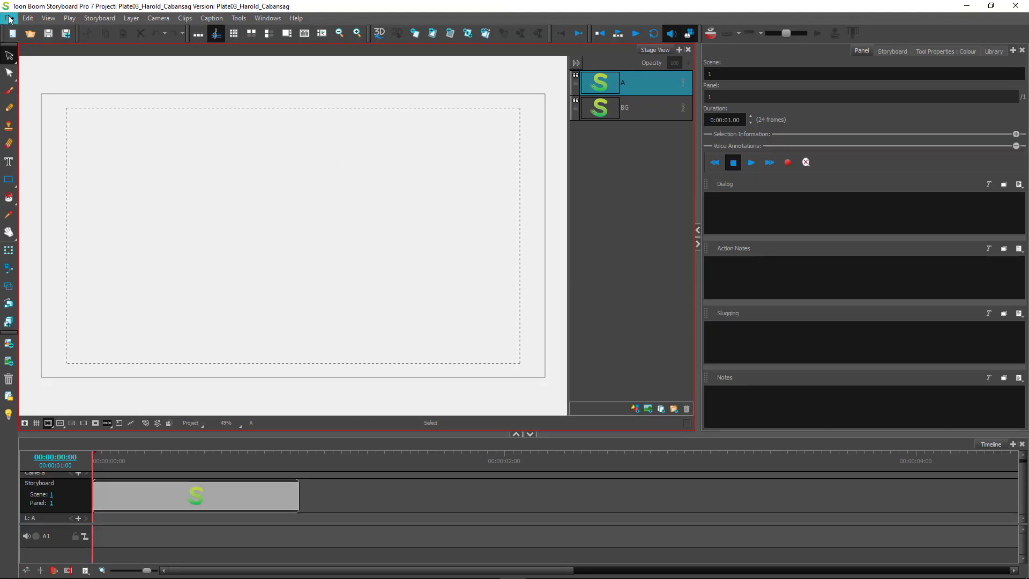
left_click(9, 18)
left_click(30, 102)
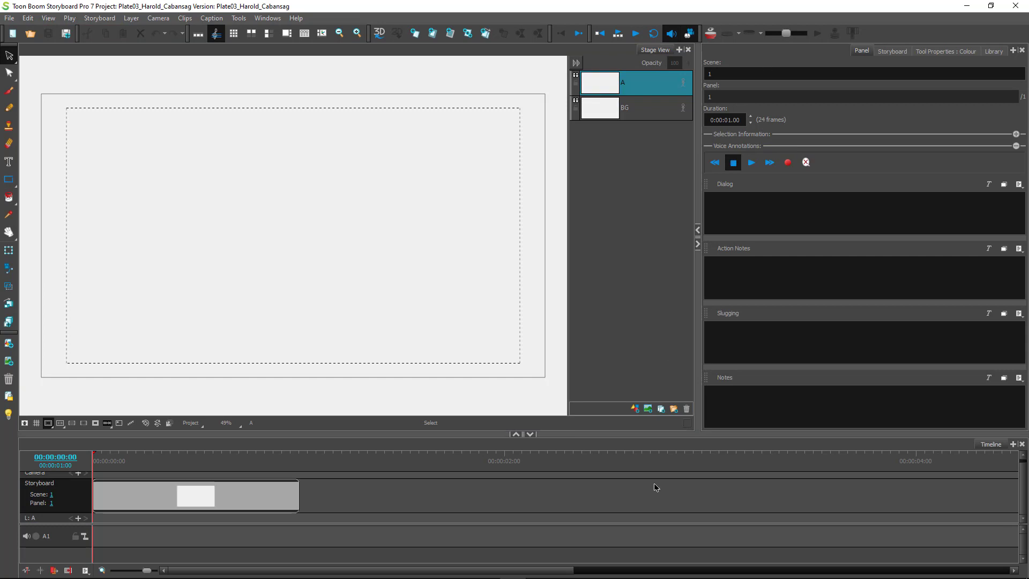
From the desktop, open the MEA001 folder and check the Plate03 project's storyboard file.
left_click(971, 5)
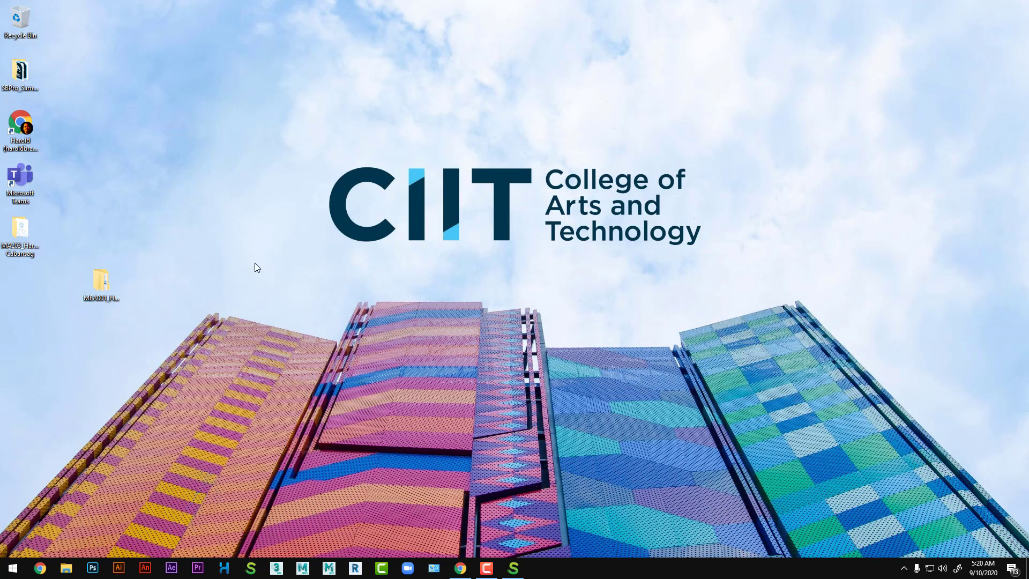
double_click(99, 284)
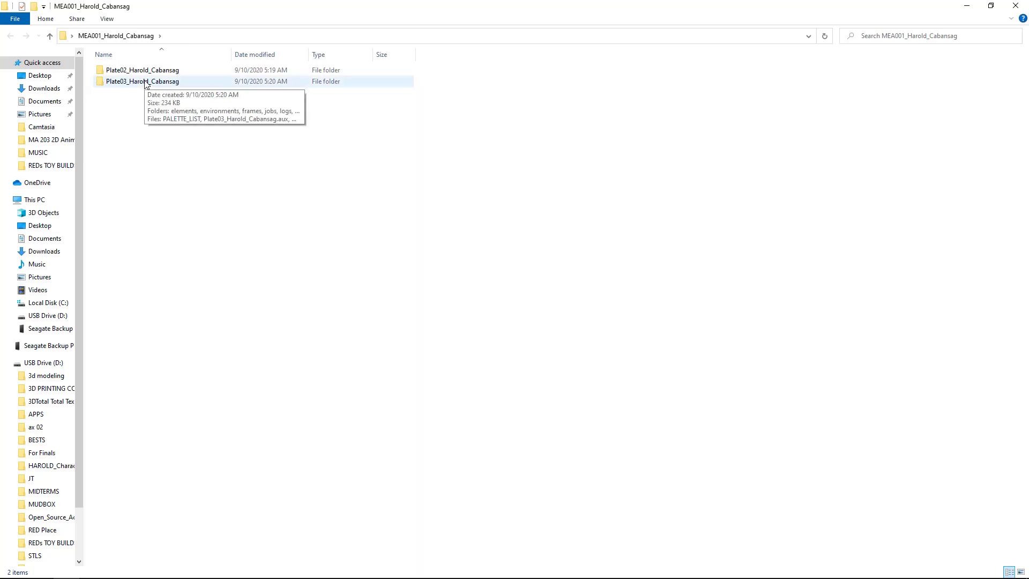
double_click(145, 81)
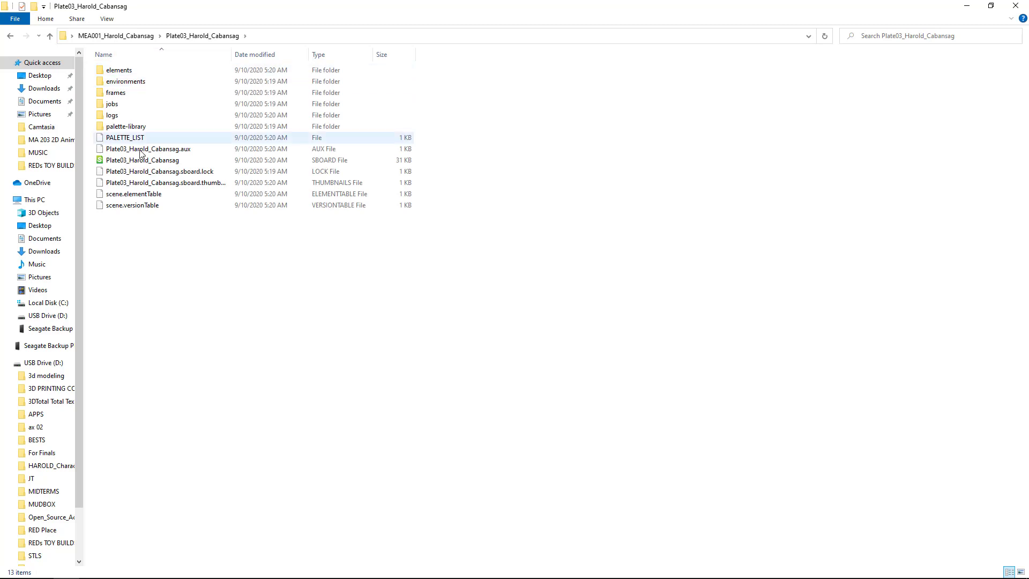
left_click(186, 160)
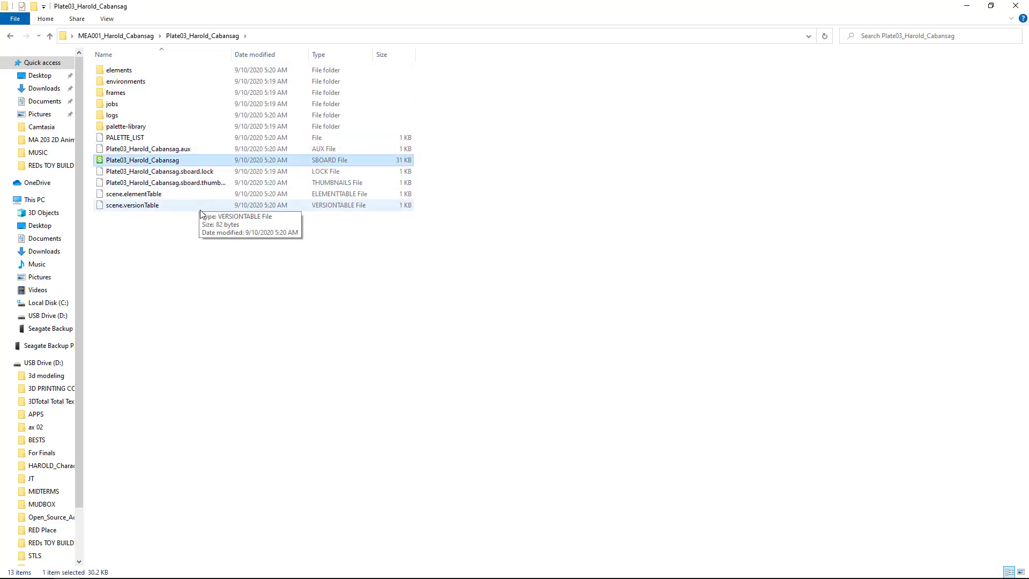
Go up a level, browse the Plate02 project folder's contents, then close Explorer.
left_click(129, 36)
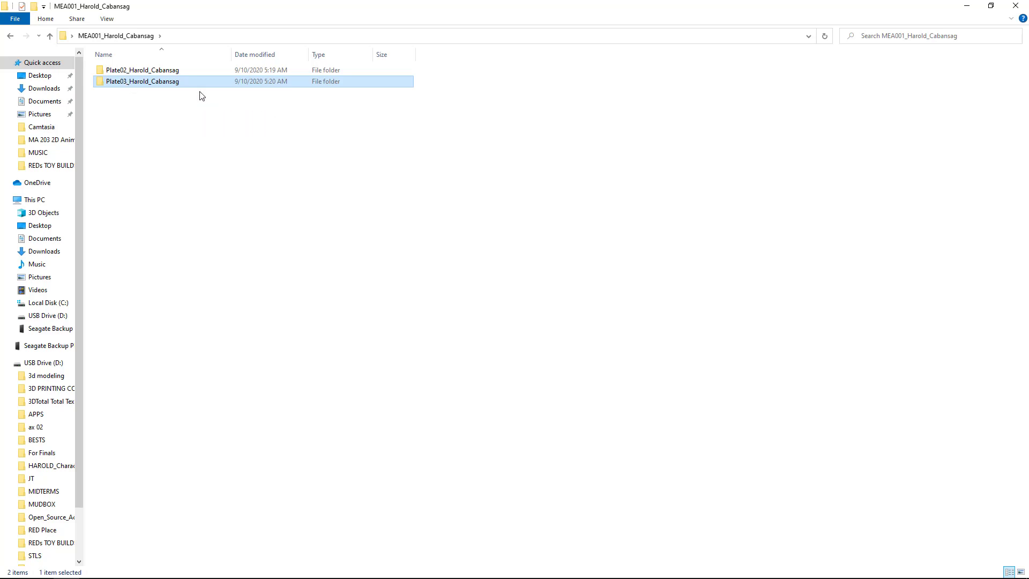
left_click(172, 151)
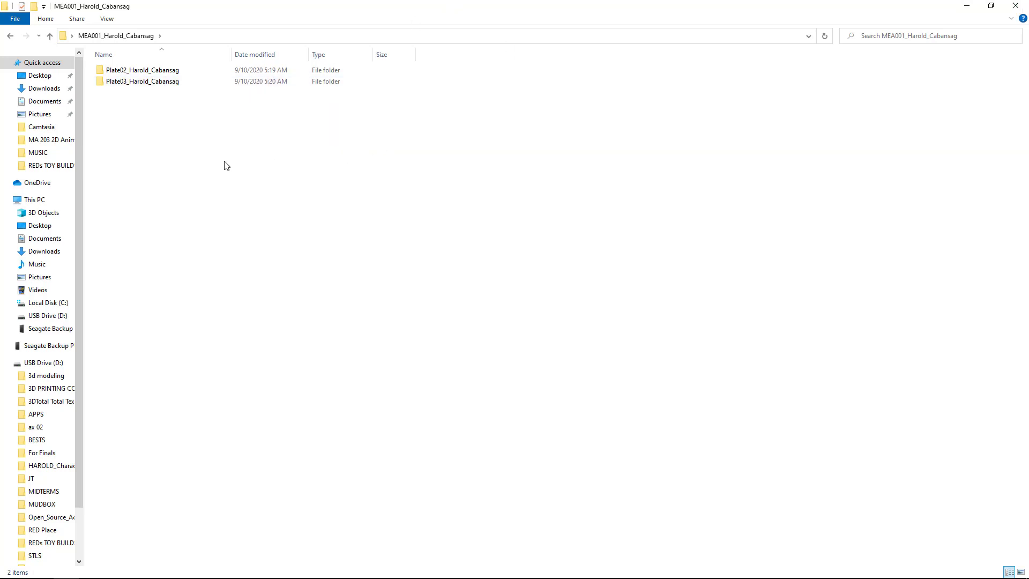
double_click(143, 72)
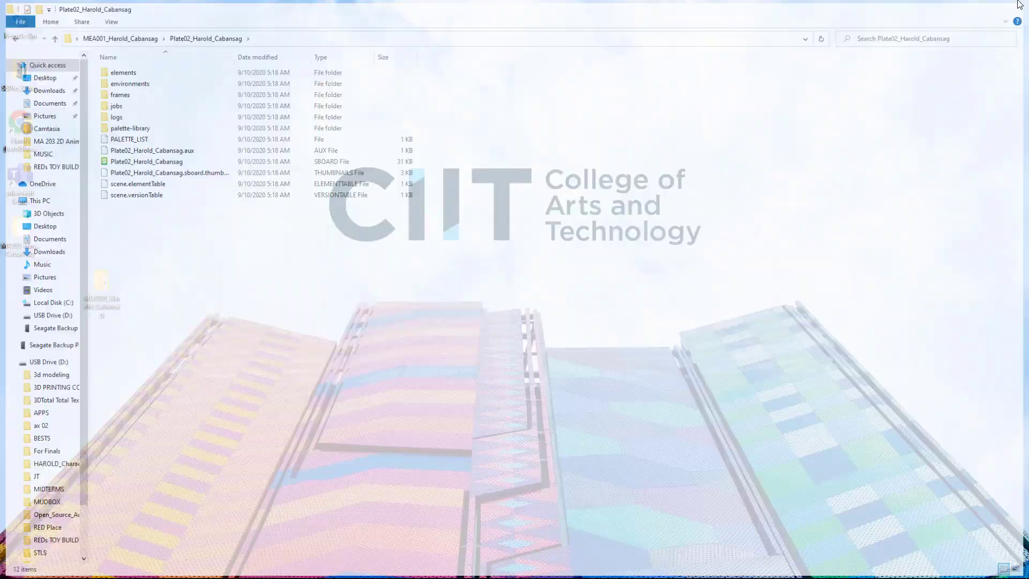
left_click(1016, 6)
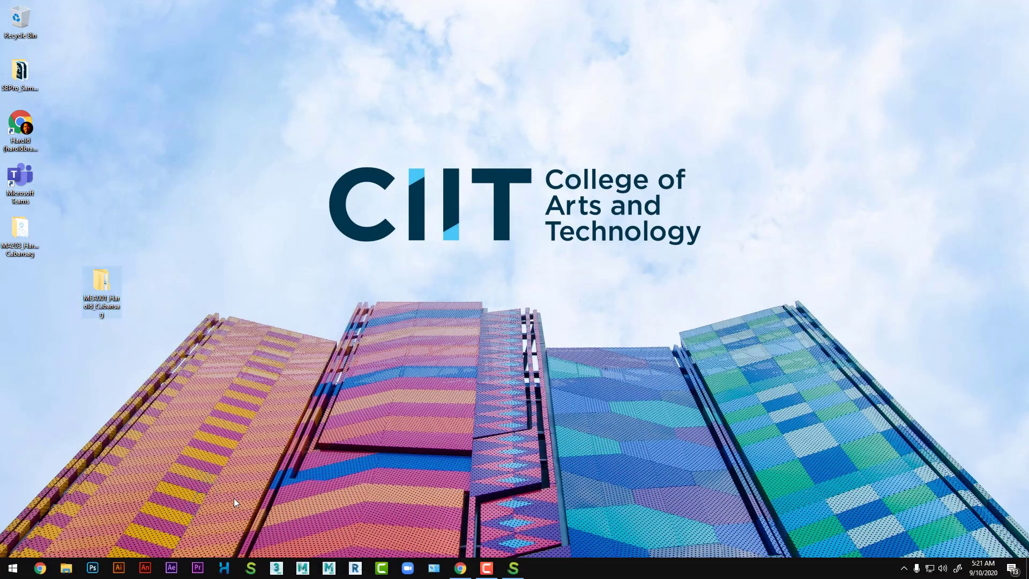
Reopen the Plate02 storyboard from the recent files list in Storyboard Pro.
left_click(513, 570)
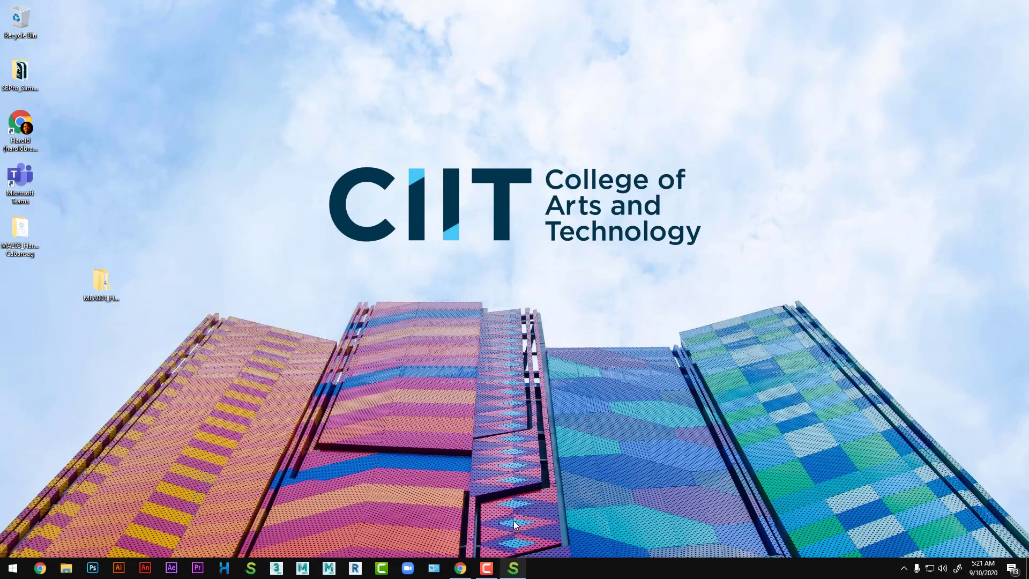
left_click(9, 18)
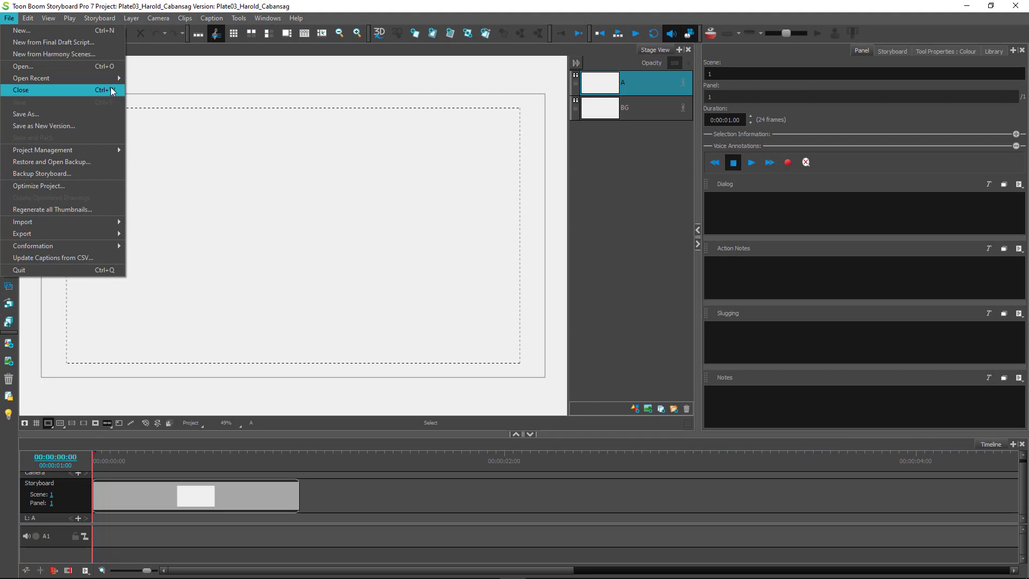
mouse_move(107, 79)
left_click(322, 91)
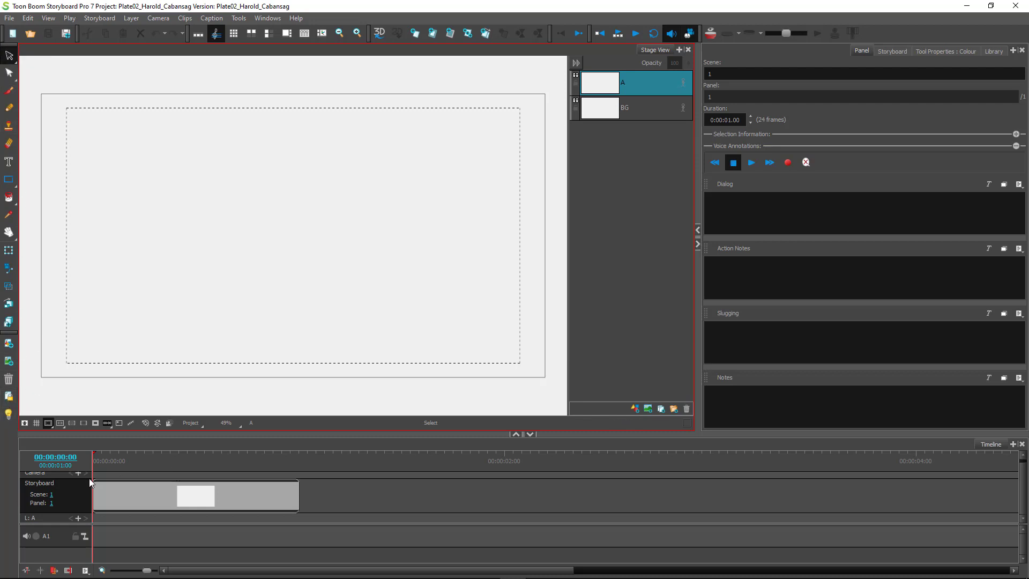
Scrub the panel and cycle through the side-panel tabs, ending on Tool Properties.
mouse_move(95, 461)
left_mouse_down()
mouse_move(282, 461)
mouse_move(89, 460)
left_mouse_up()
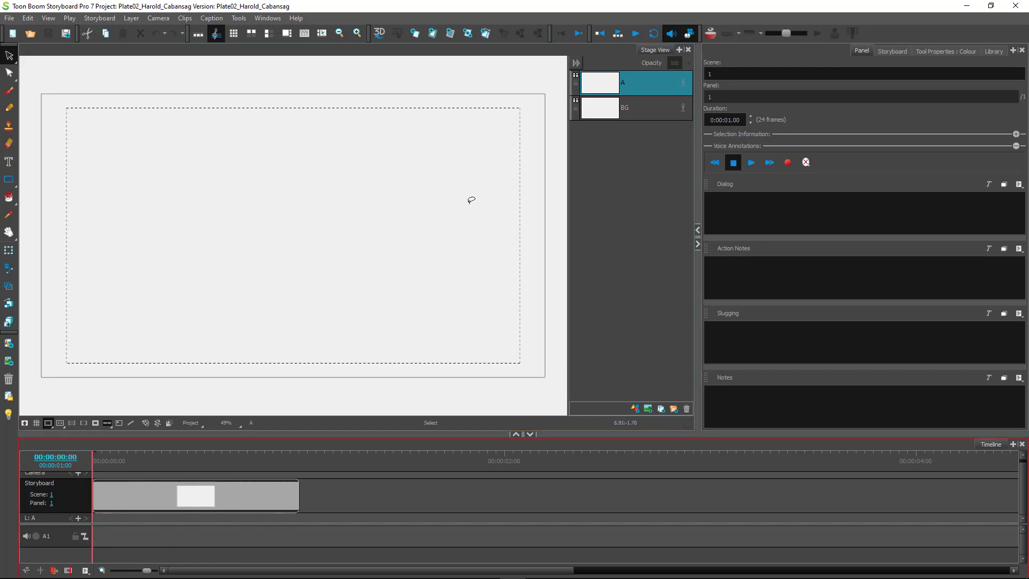
left_click(904, 53)
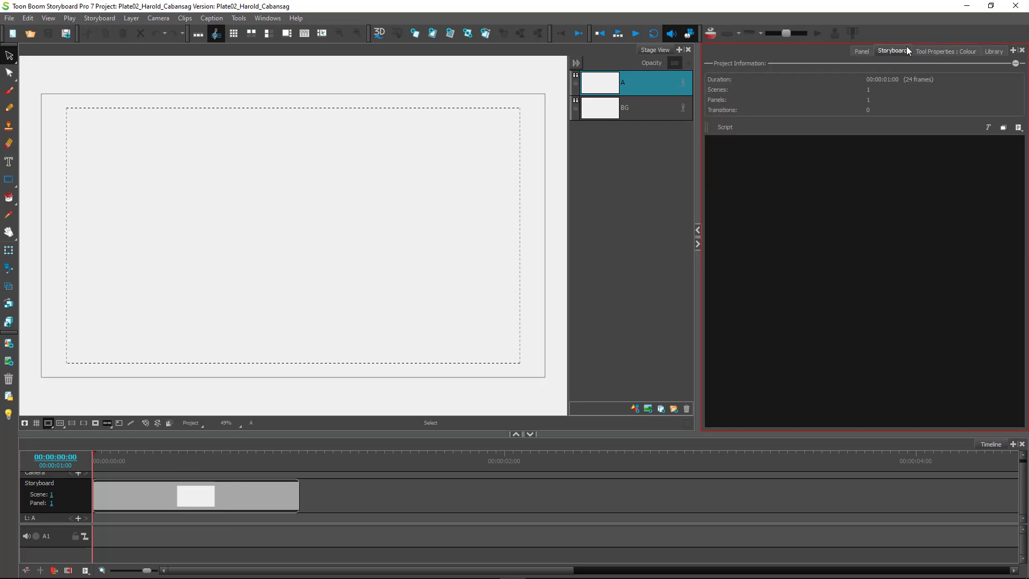
left_click(937, 52)
left_click(993, 51)
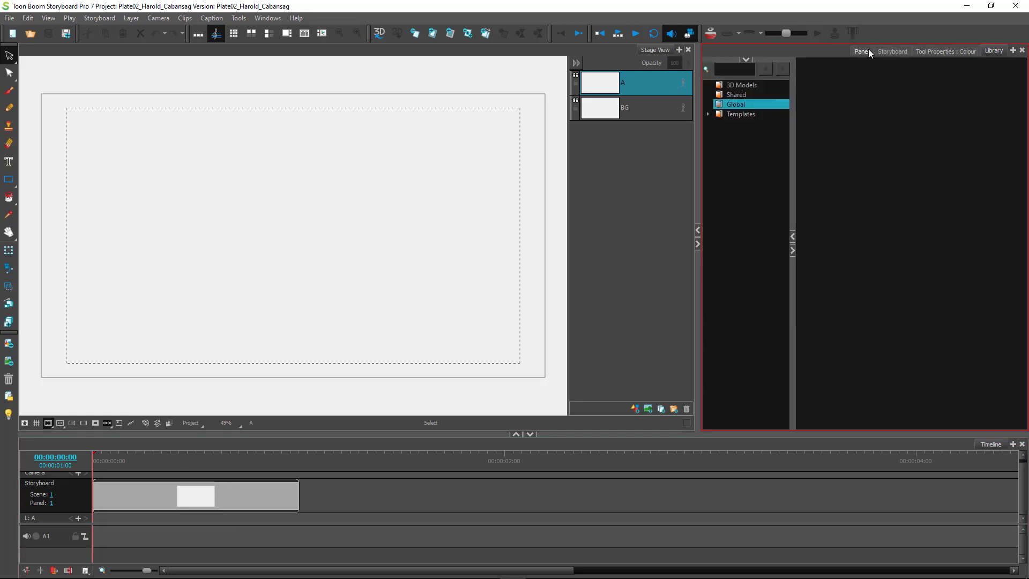
left_click(864, 50)
left_click(893, 52)
left_click(938, 51)
left_click(994, 51)
left_click(864, 51)
left_click(893, 50)
left_click(938, 51)
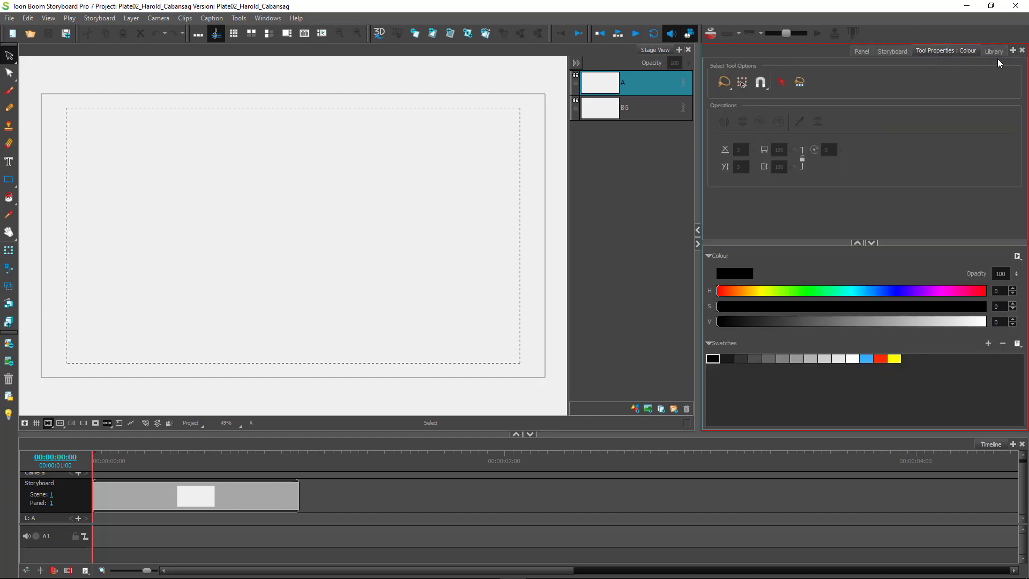
left_click(989, 51)
left_click(946, 53)
Check the add-view list without adding a view, and pick the Brush tool.
left_click(1013, 50)
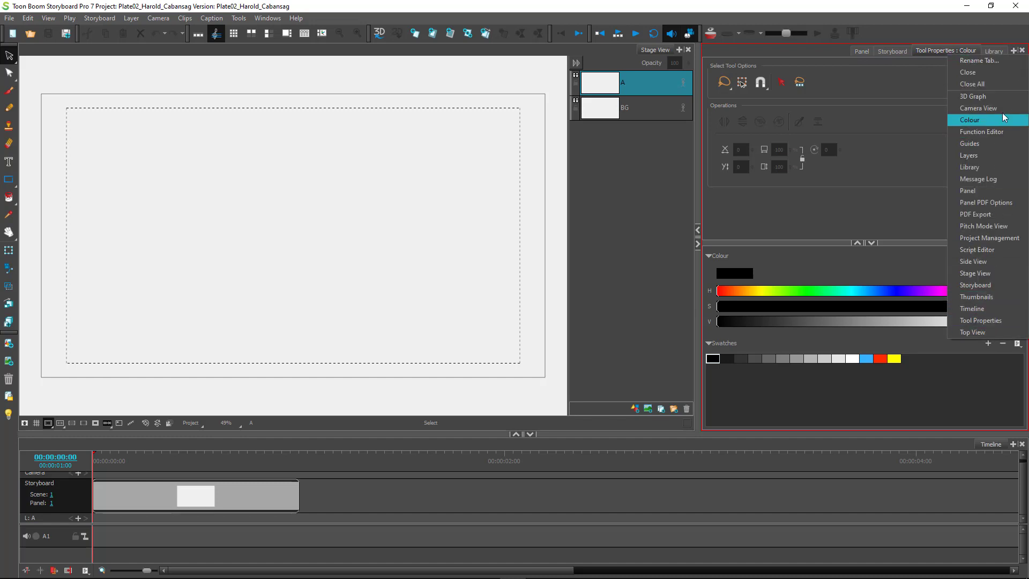
left_click(928, 51)
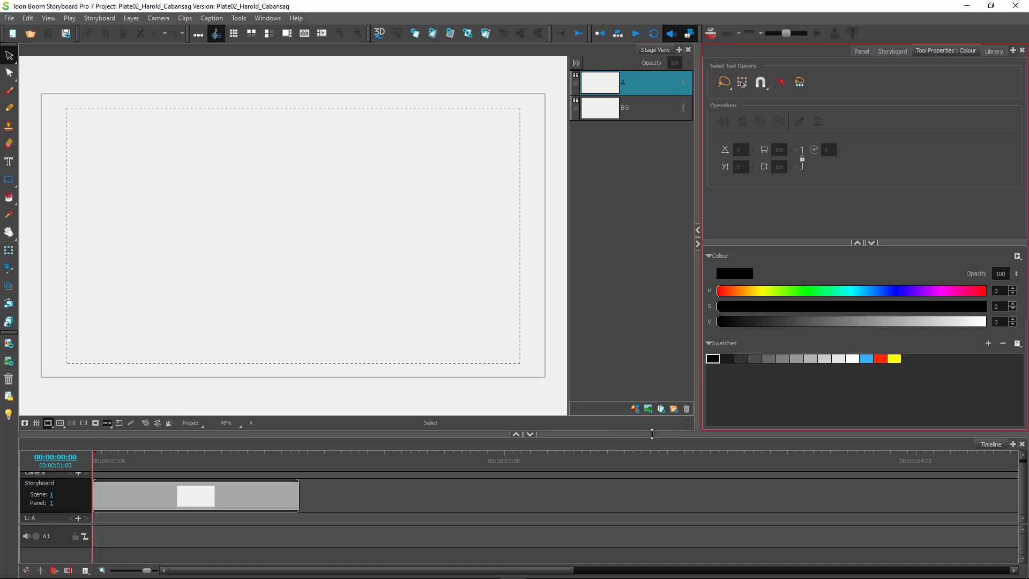
left_click(9, 91)
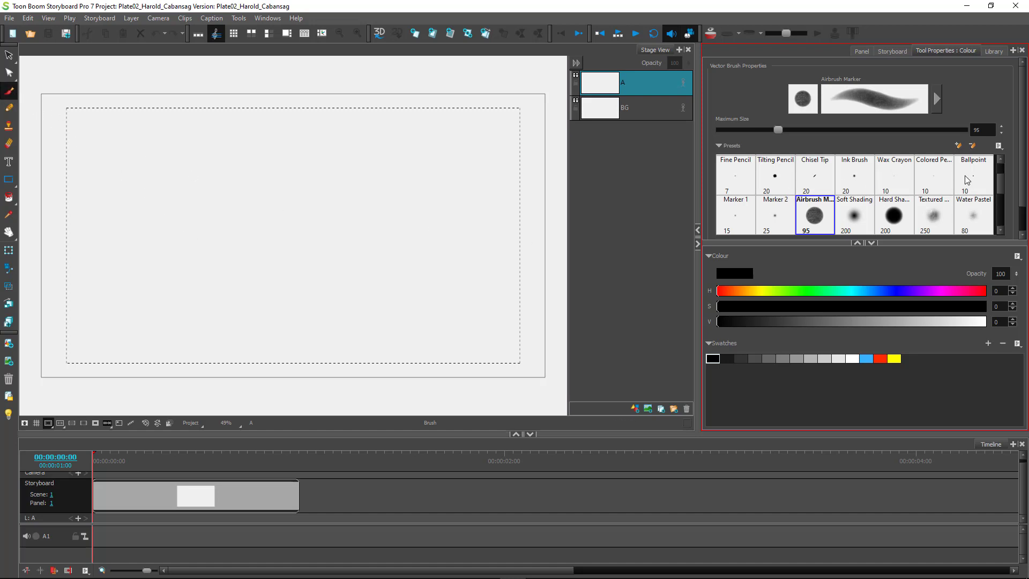
Use the Airbrush Marker preset and reduce its maximum size to 26, undoing test strokes.
mouse_move(1000, 181)
left_mouse_down()
mouse_move(1000, 214)
mouse_move(1000, 174)
left_mouse_up()
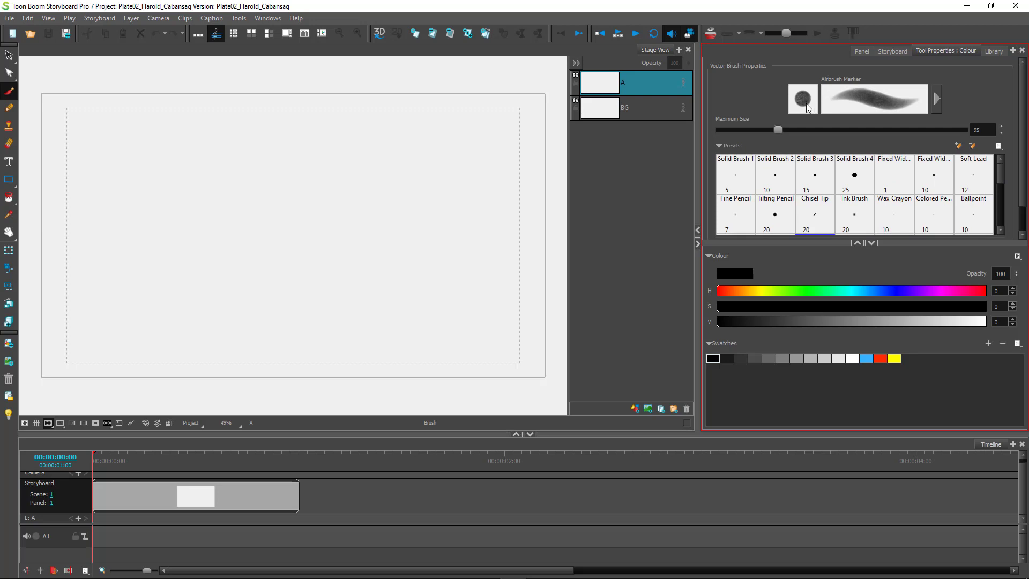
mouse_move(447, 155)
left_mouse_down()
mouse_move(446, 191)
mouse_move(401, 222)
mouse_move(339, 231)
left_mouse_up()
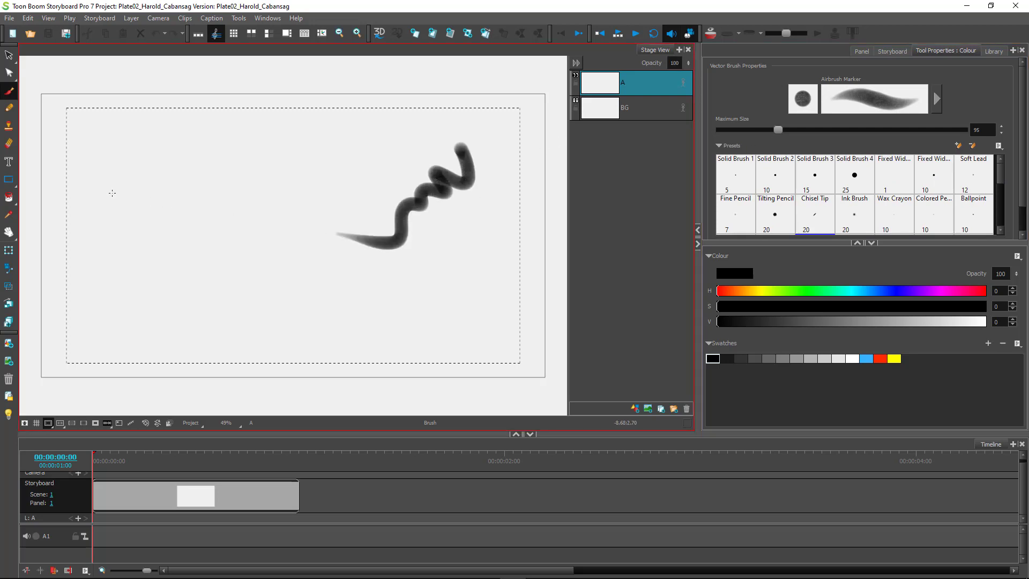
key("ctrl+z")
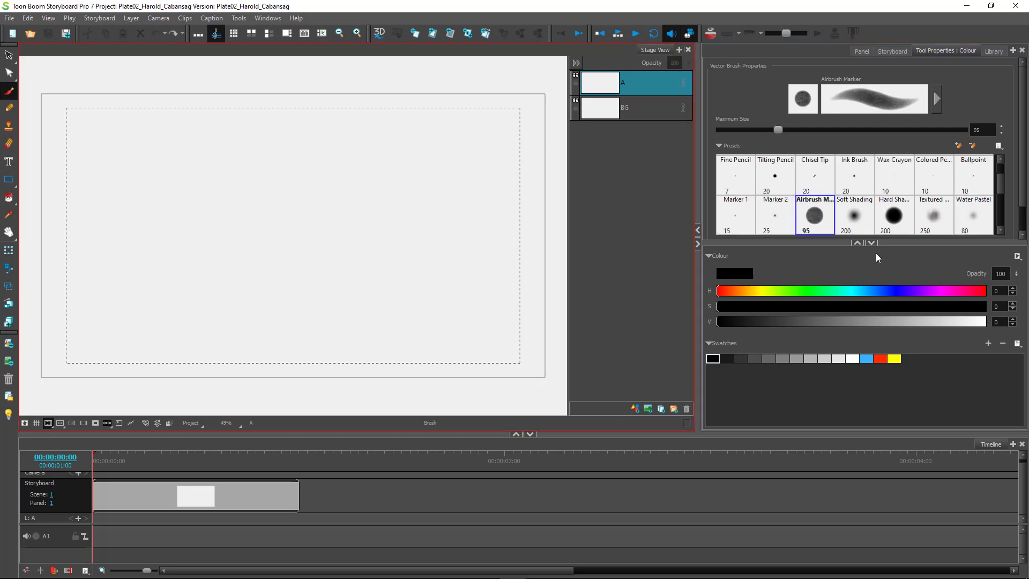
left_click(977, 130)
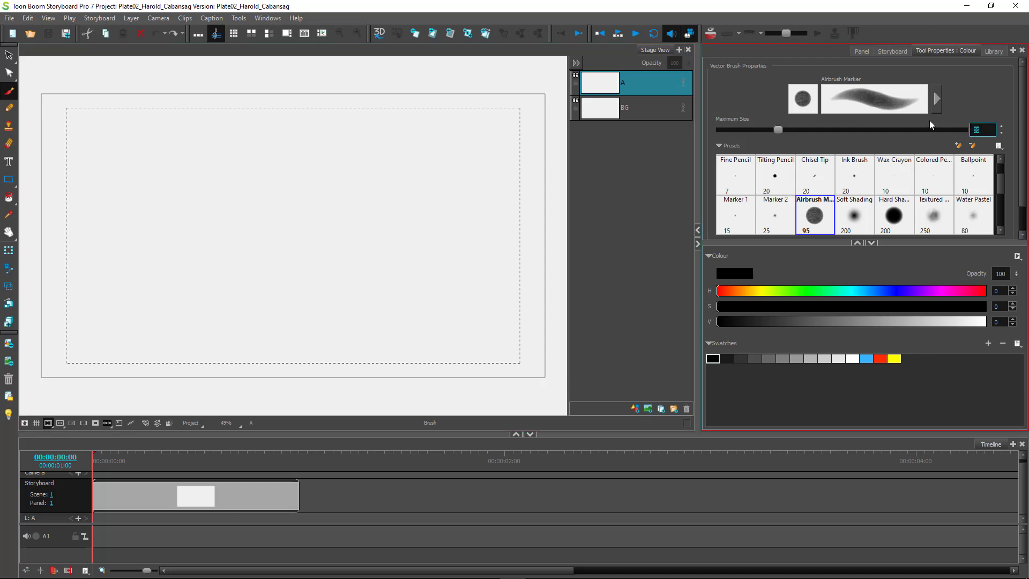
type("35")
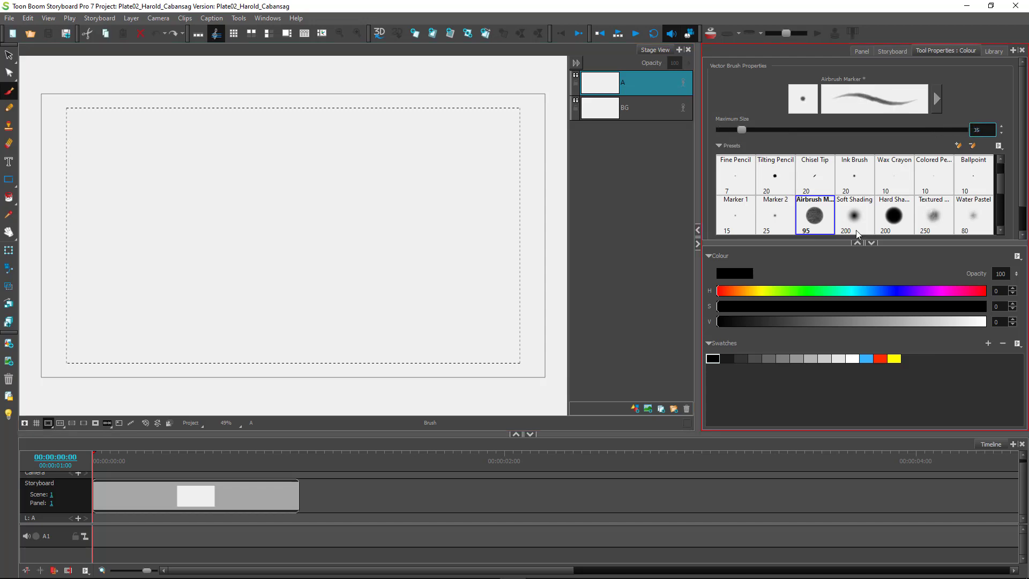
mouse_move(455, 180)
left_mouse_down()
mouse_move(455, 232)
mouse_move(435, 268)
left_mouse_up()
key("ctrl+z")
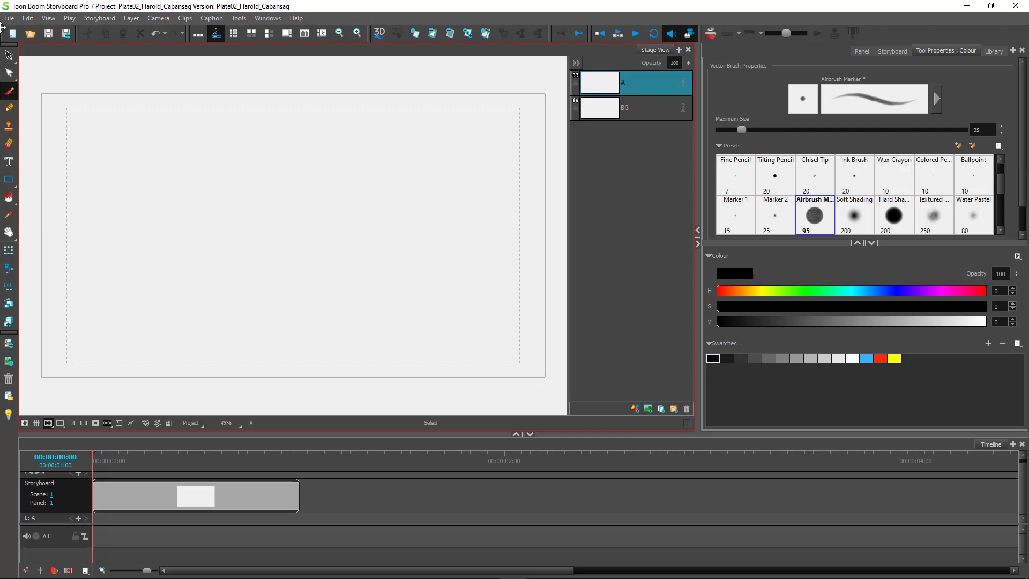
left_click(978, 129)
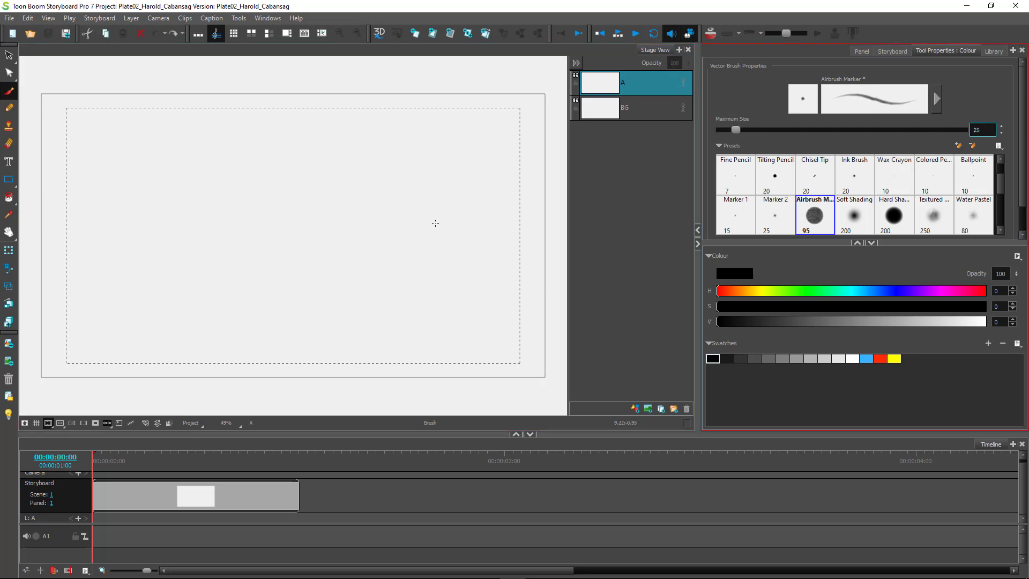
Draw a wavy black airbrush stroke across the panel's centre.
mouse_move(436, 185)
left_mouse_down()
mouse_move(395, 236)
mouse_move(282, 298)
left_mouse_up()
key("ctrl+z")
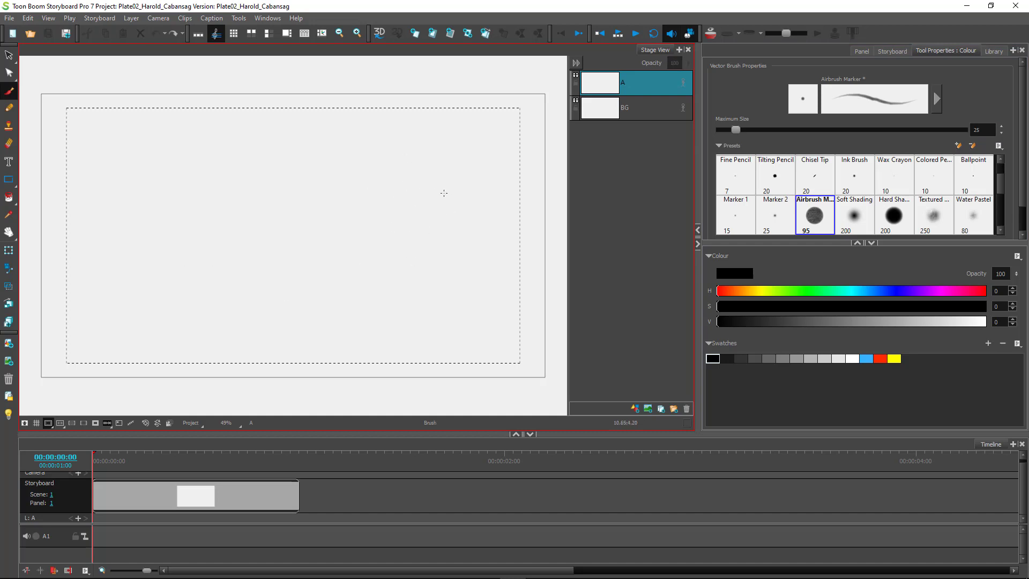
mouse_move(451, 210)
left_mouse_down()
mouse_move(327, 238)
mouse_move(195, 249)
left_mouse_up()
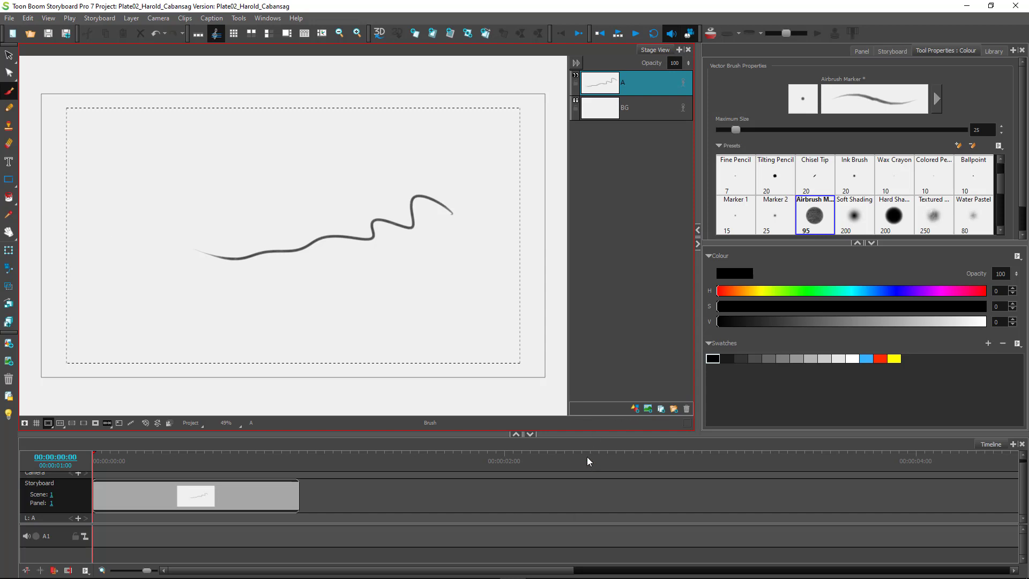
left_click(8, 55)
Try reshaping the wavy stroke's points with the Contour Editor, then undo to keep it smooth.
left_click(332, 236)
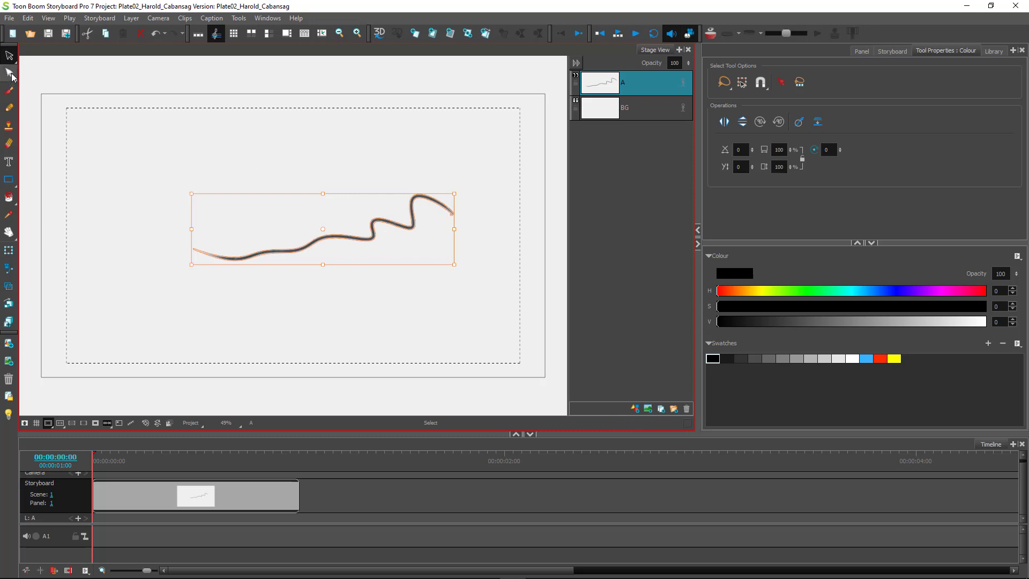
left_click(9, 55)
left_click(38, 54)
left_click(9, 73)
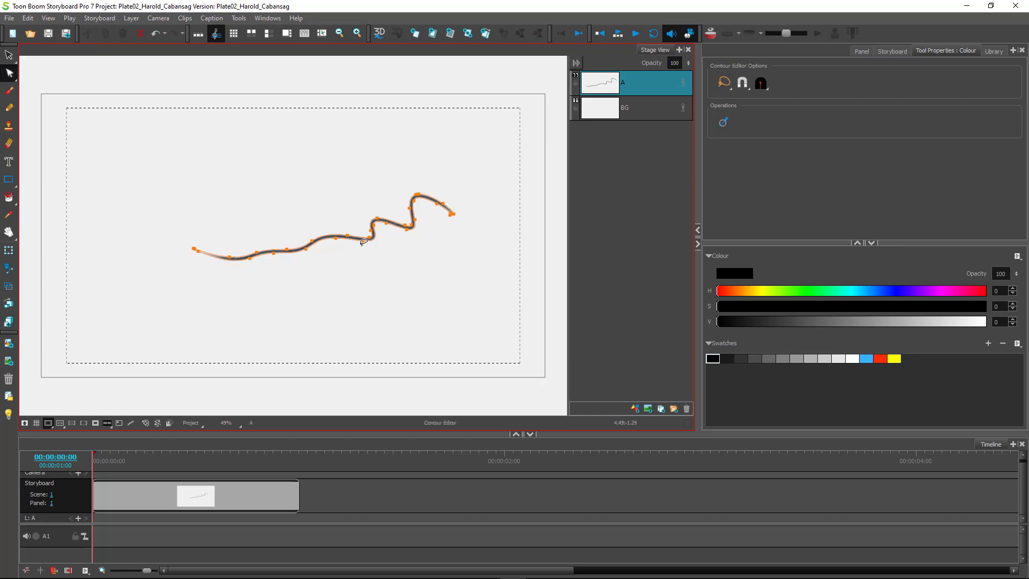
left_click_drag(363, 248, 365, 282)
left_click_drag(348, 238, 306, 194)
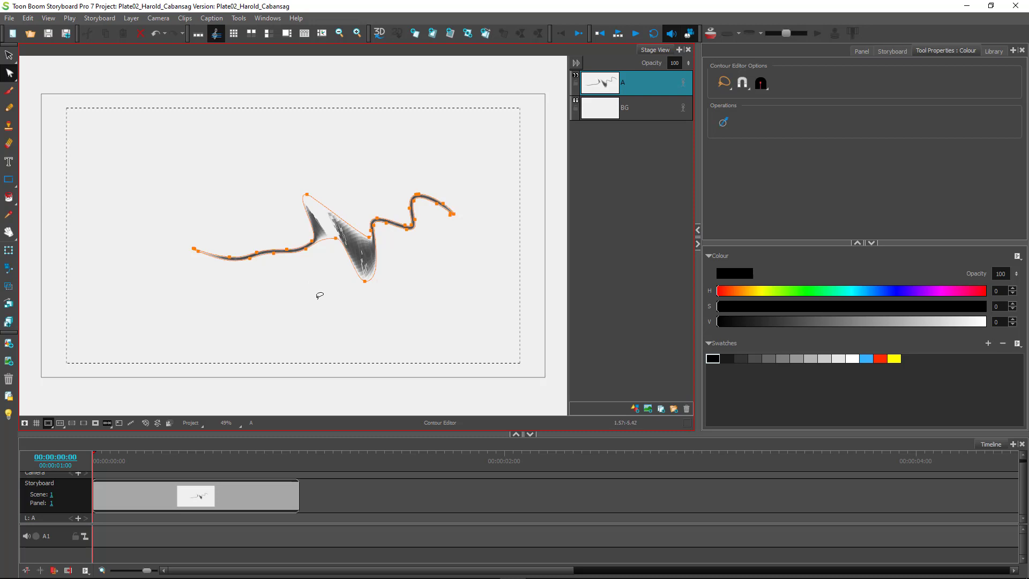
key("ctrl+z")
key("ctrl+z")
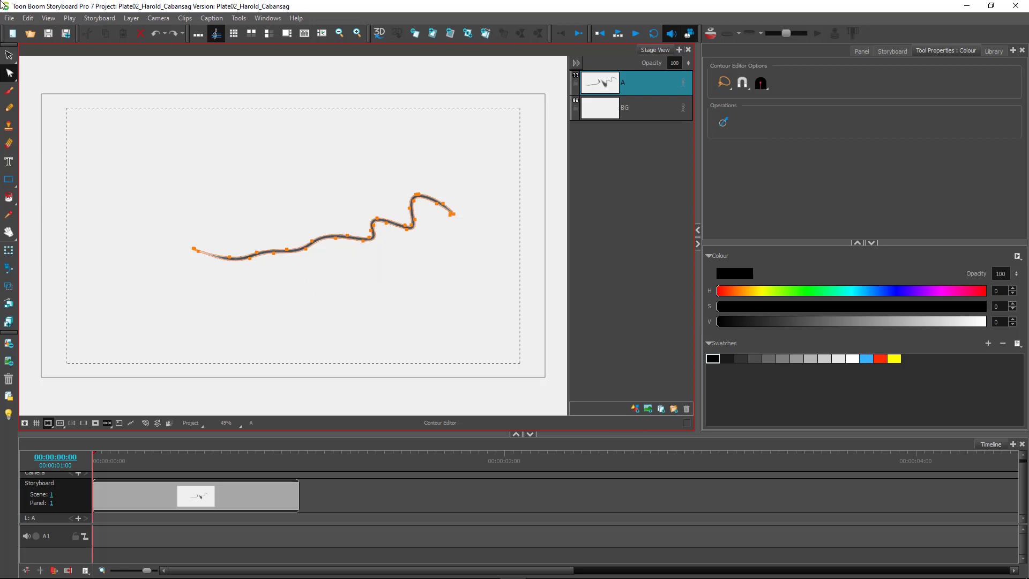
left_click(9, 54)
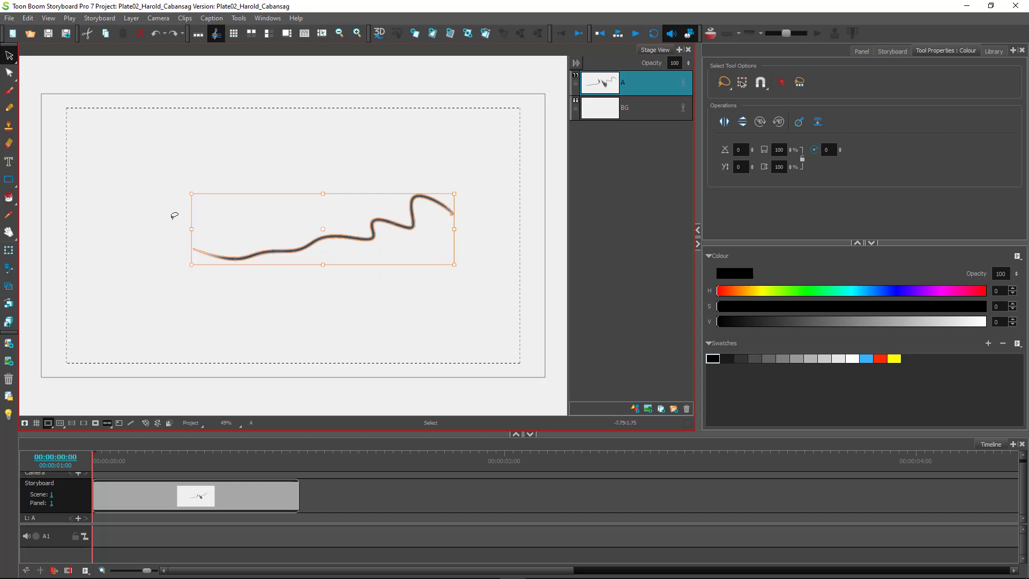
Switch to the Pencil and set its maximum size to 25, undoing a stray stroke.
left_click(9, 107)
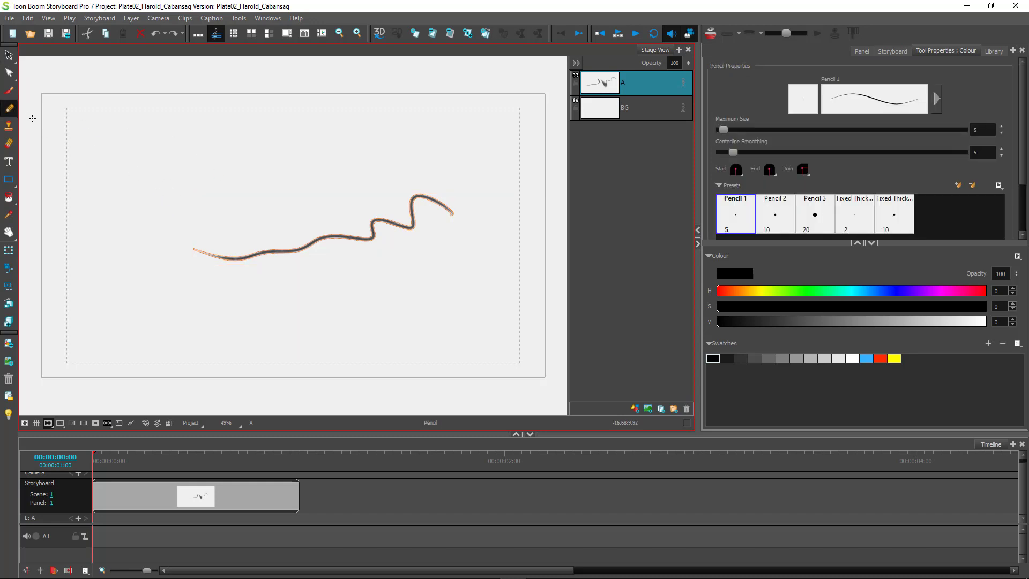
left_click_drag(115, 133, 114, 266)
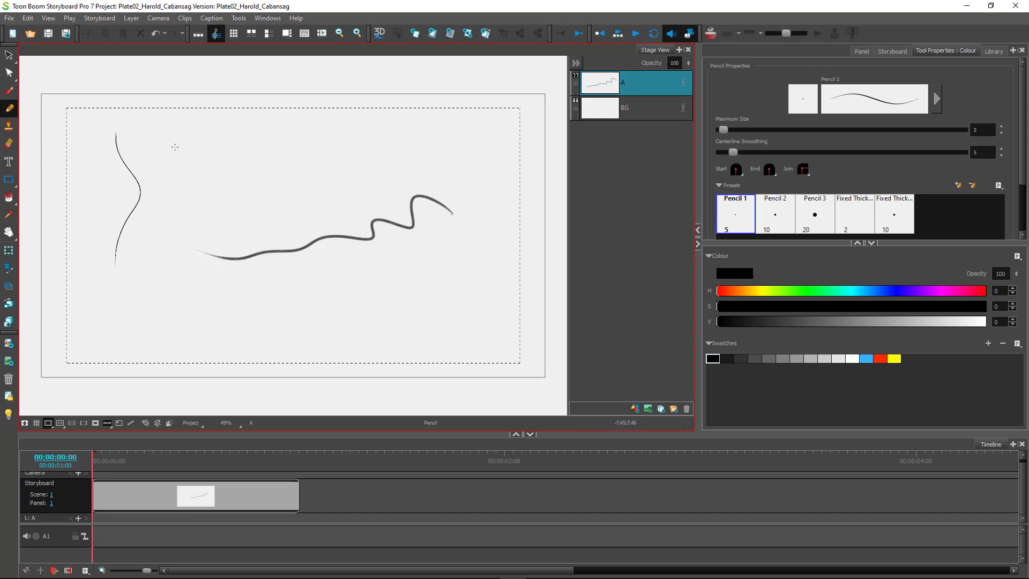
key("ctrl+z")
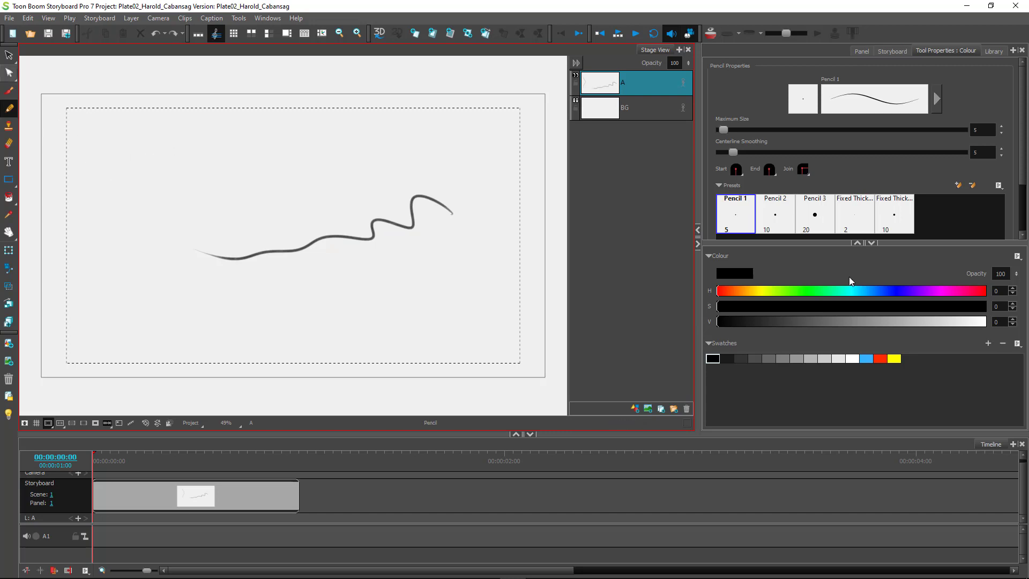
left_click(982, 129)
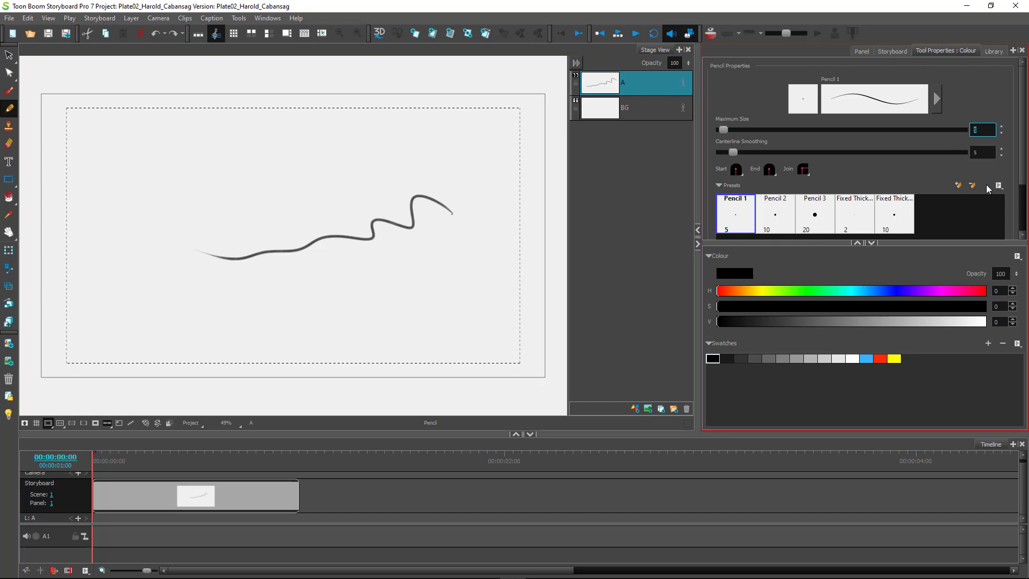
type("25")
key("Return")
Sketch a rough black oval at the panel's upper left in two strokes.
mouse_move(104, 134)
left_mouse_down()
mouse_move(119, 201)
mouse_move(115, 262)
left_mouse_up()
key("ctrl+z")
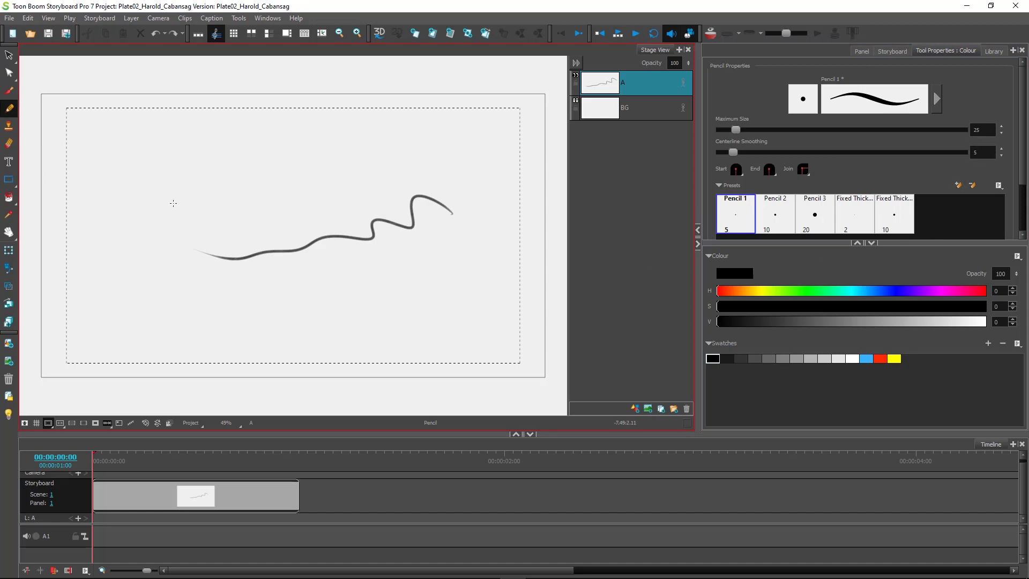
left_click_drag(164, 138, 143, 192)
mouse_move(155, 135)
left_mouse_down()
mouse_move(157, 193)
mouse_move(174, 180)
mouse_move(166, 193)
left_mouse_up()
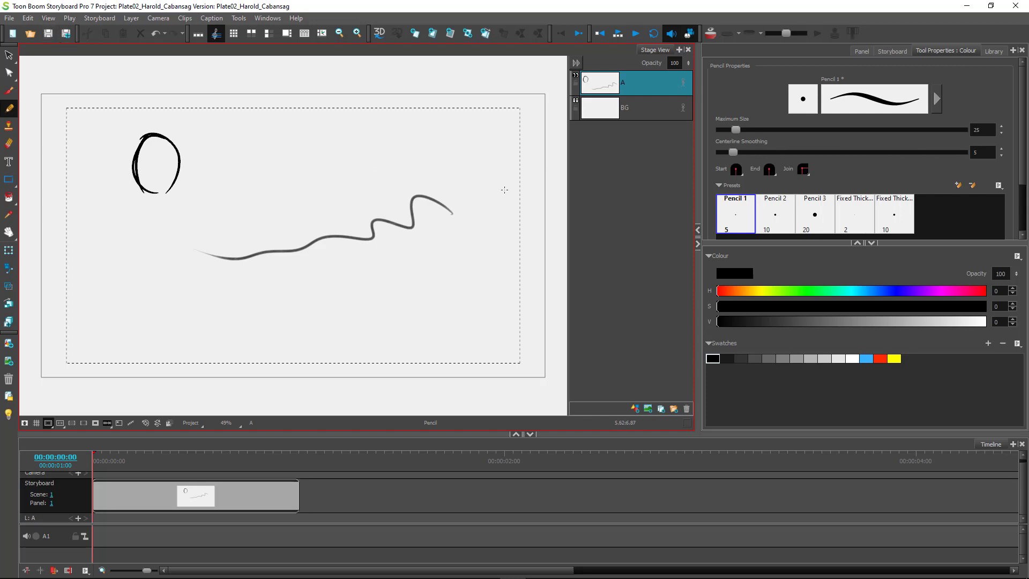
Set centerline smoothing to 25 and draw two C-shaped strokes below the oval.
left_click(981, 152)
type("25")
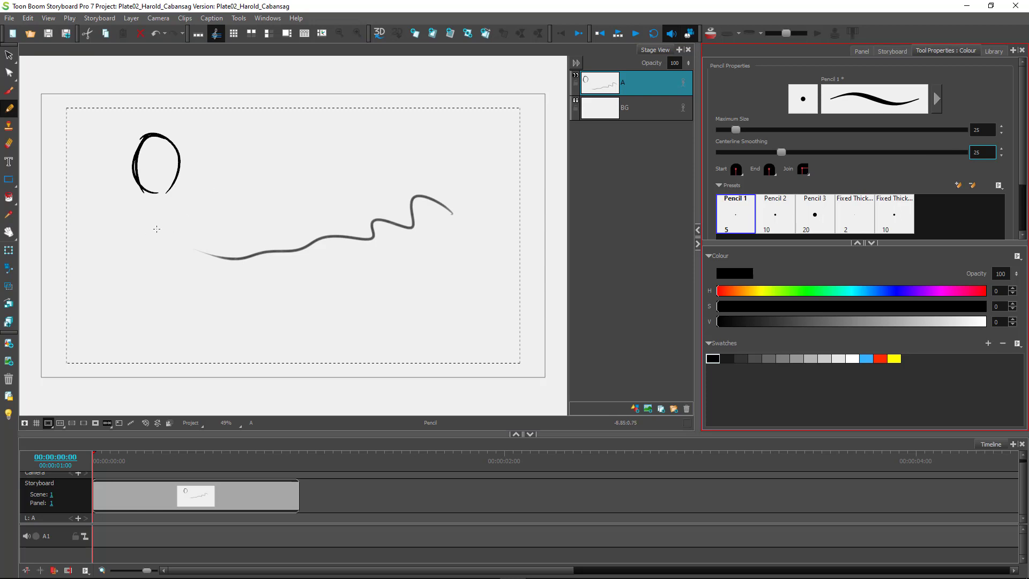
left_click_drag(158, 227, 163, 284)
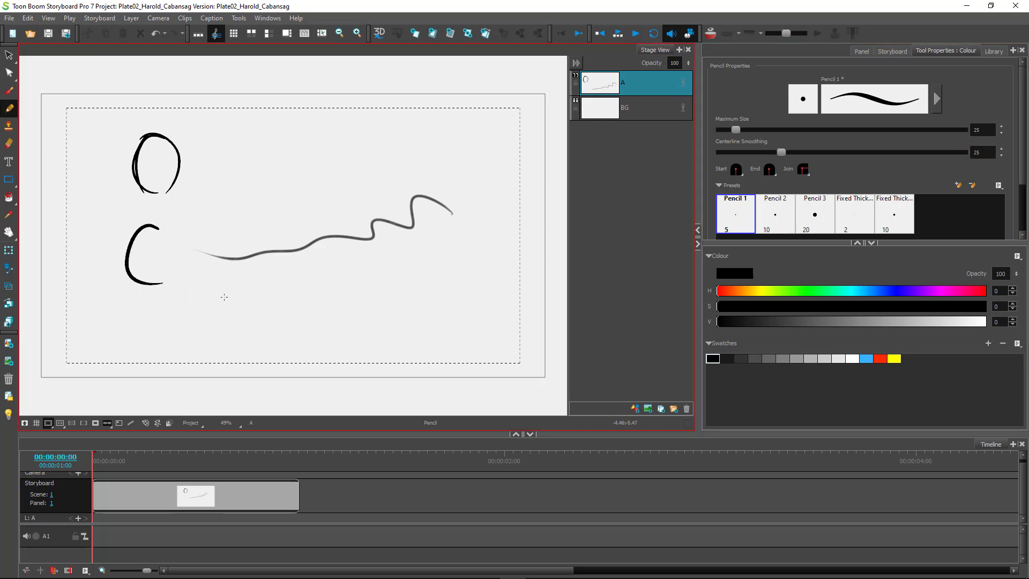
left_click_drag(240, 286, 238, 342)
At smoothing 50, draw C strokes right of the oval, closing one into an oval and adding a reversed arc.
left_click(981, 152)
type("50")
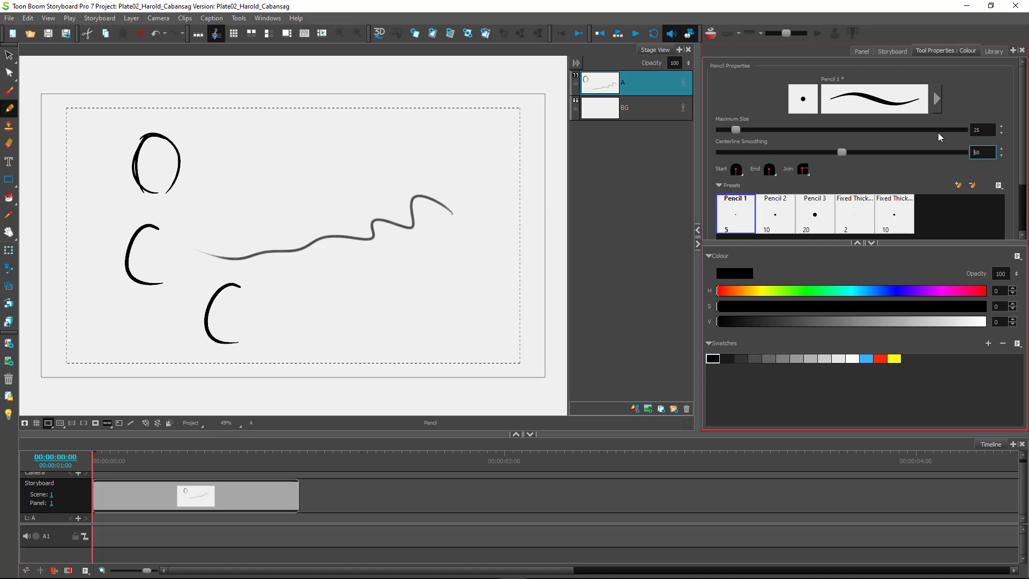
left_click_drag(295, 145, 275, 198)
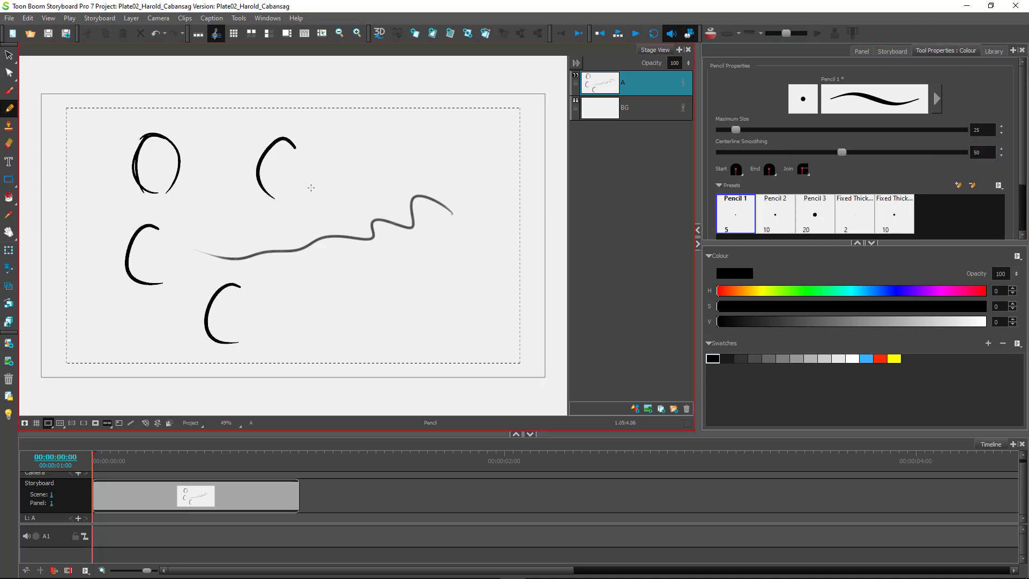
left_click_drag(379, 133, 402, 181)
left_click_drag(398, 131, 402, 181)
left_click_drag(465, 152, 469, 215)
At smoothing 100, draw three C arcs along the lower right and bottom.
double_click(983, 152)
type("100")
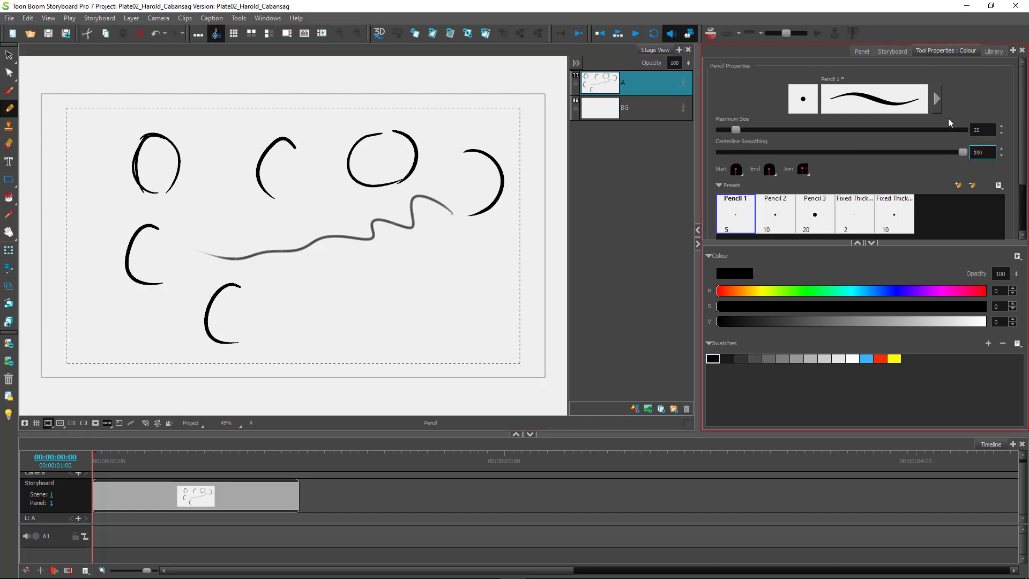
left_click_drag(467, 262, 486, 313)
mouse_move(353, 275)
left_mouse_down()
mouse_move(342, 277)
mouse_move(352, 335)
left_mouse_up()
left_click_drag(301, 281, 302, 331)
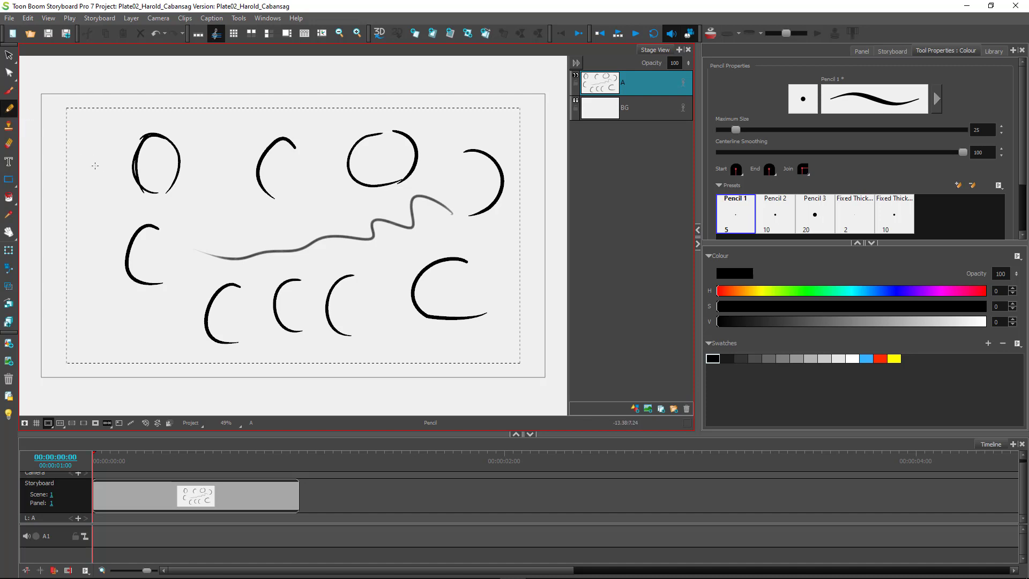
Zoom the stage to 100% and pan toward the left-side sketches.
left_click(9, 56)
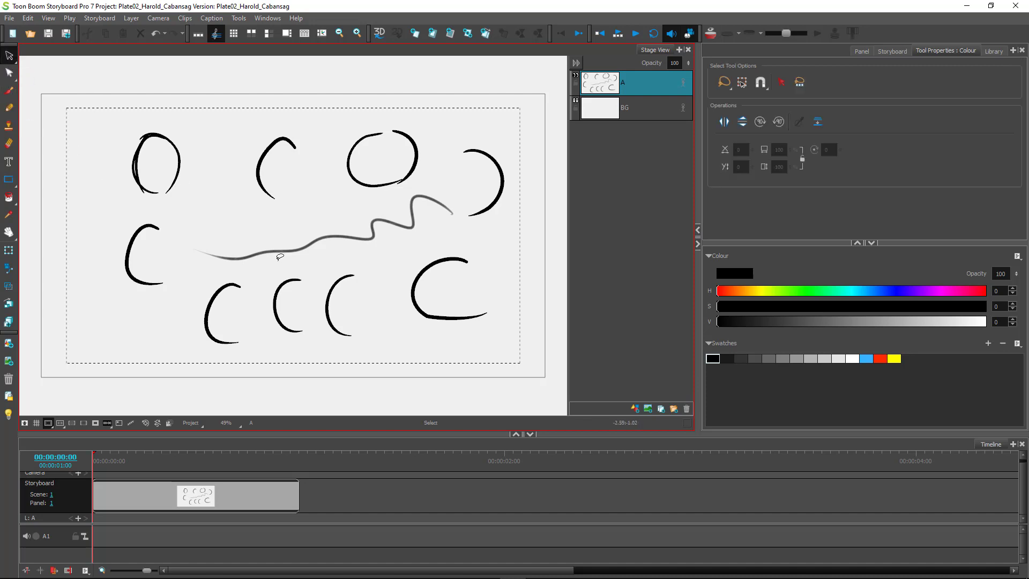
left_click(322, 235)
key("alt+z")
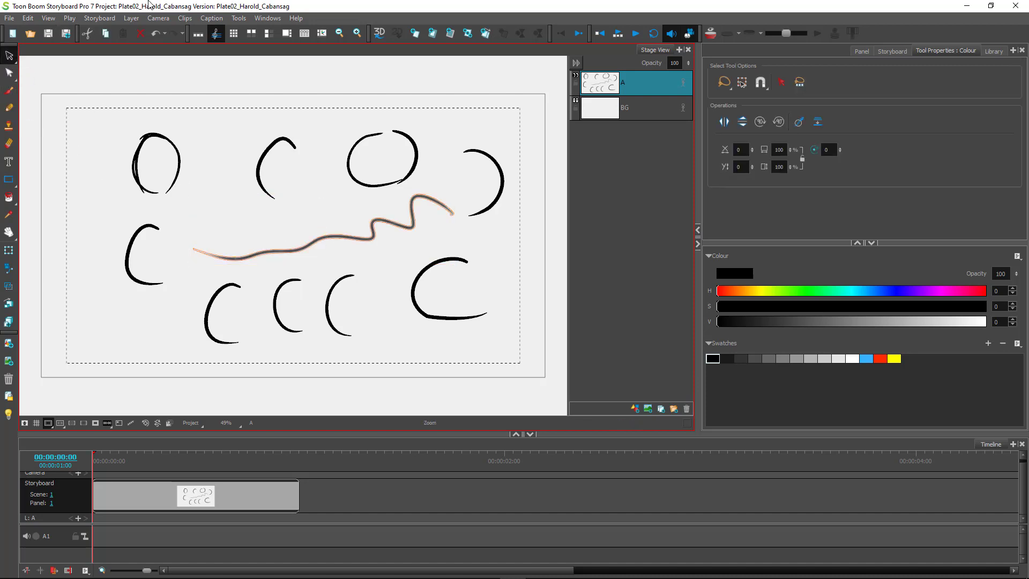
left_click(317, 255)
left_click(317, 255)
key("space")
left_click_drag(211, 227, 342, 276)
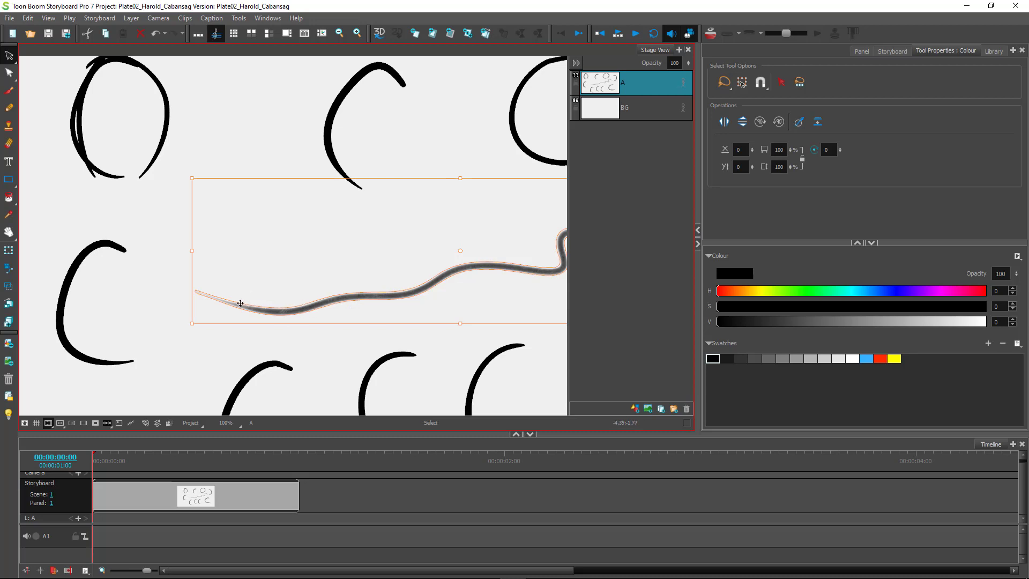
left_click(322, 363)
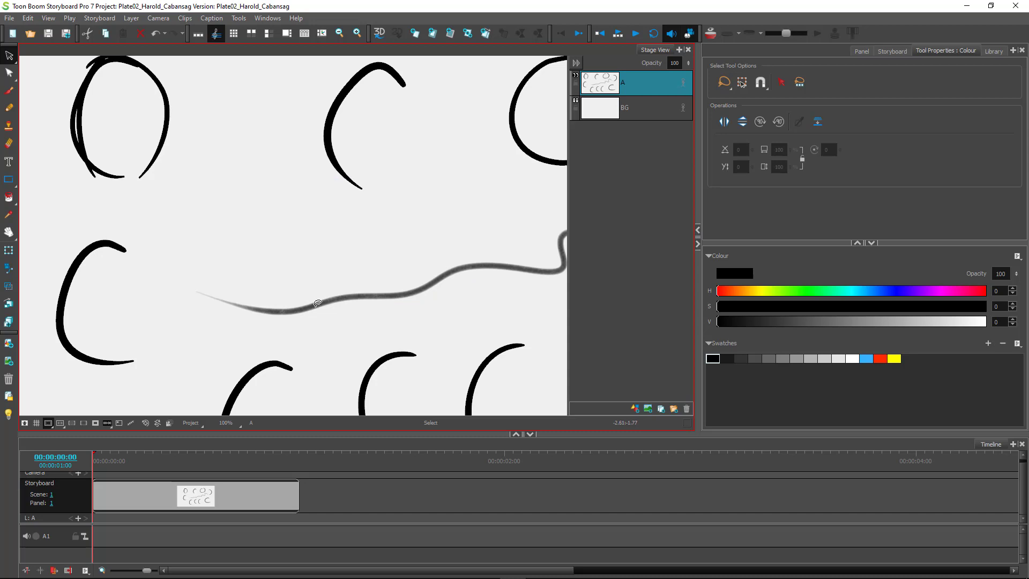
Reshape the lower-left C stroke with the Contour Editor, bending its top into a hook and curving its sides.
left_click(9, 107)
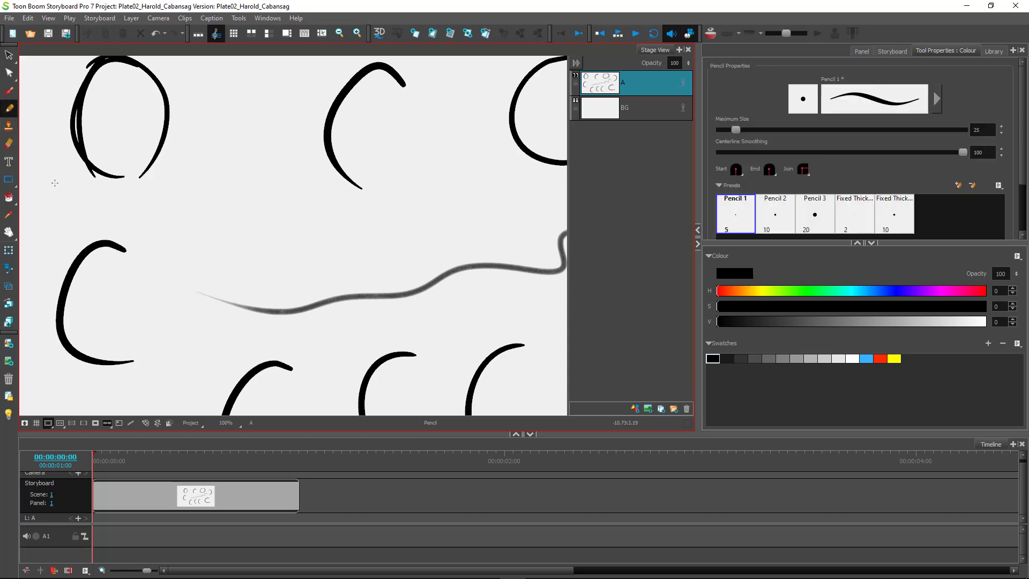
left_click(9, 72)
left_click(89, 245)
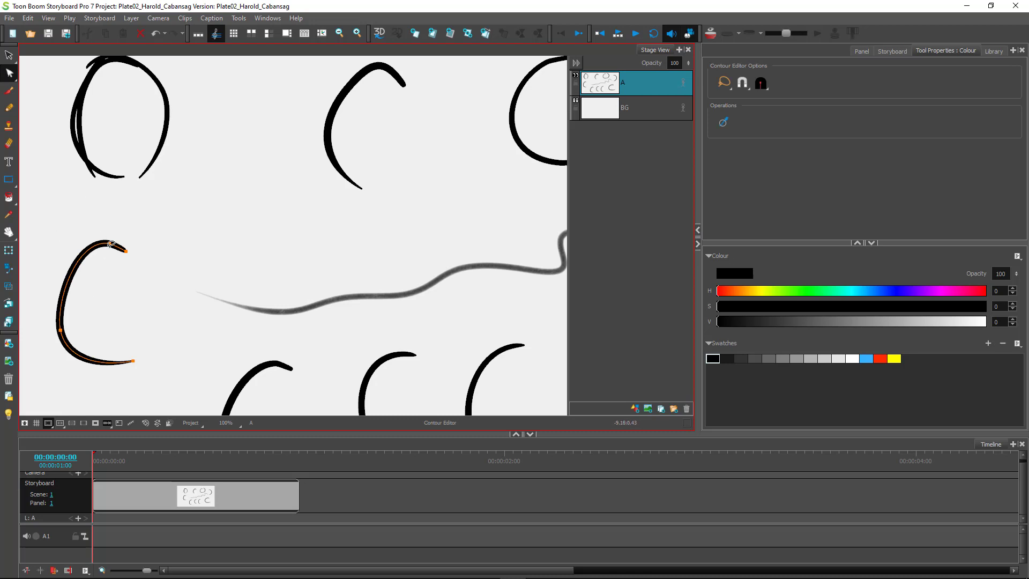
mouse_move(110, 244)
left_mouse_down()
mouse_move(109, 294)
mouse_move(76, 233)
mouse_move(170, 259)
mouse_move(179, 246)
left_mouse_up()
left_click_drag(76, 233, 77, 235)
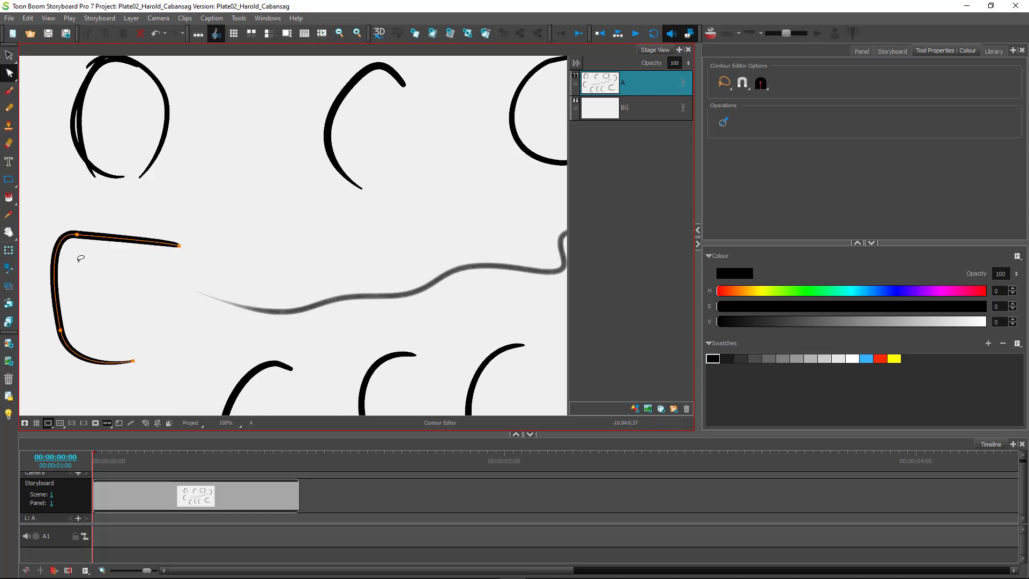
left_click(77, 236)
mouse_move(79, 242)
left_mouse_down()
mouse_move(104, 252)
mouse_move(129, 288)
left_mouse_up()
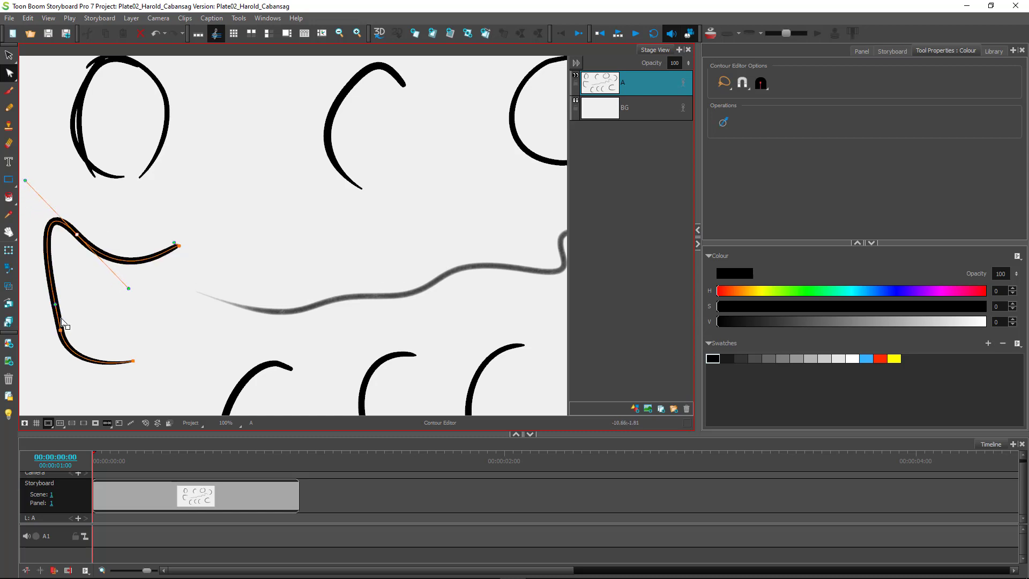
left_click_drag(55, 304, 115, 298)
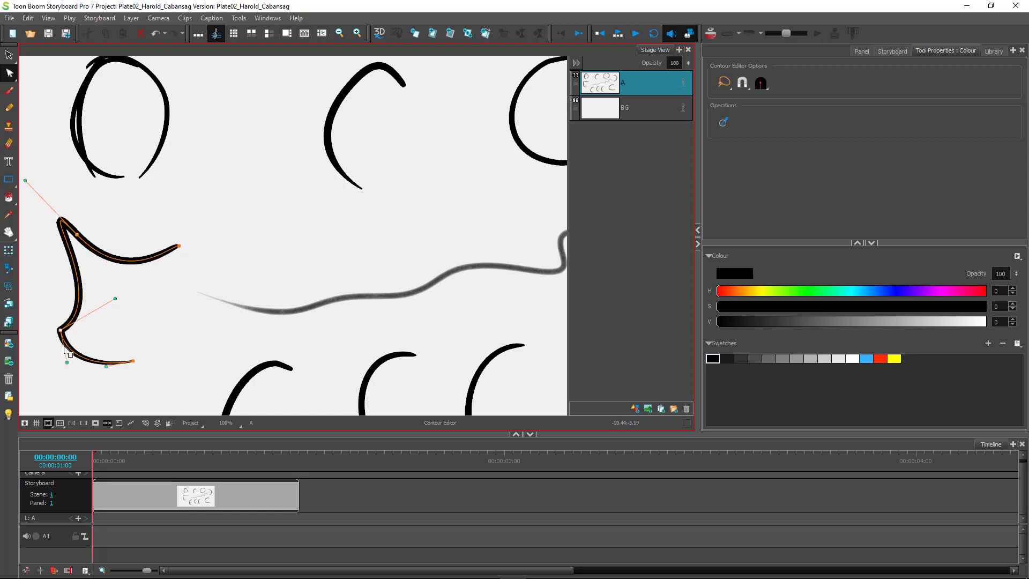
mouse_move(60, 330)
left_mouse_down()
mouse_move(47, 308)
mouse_move(34, 320)
mouse_move(122, 329)
mouse_move(119, 312)
left_mouse_up()
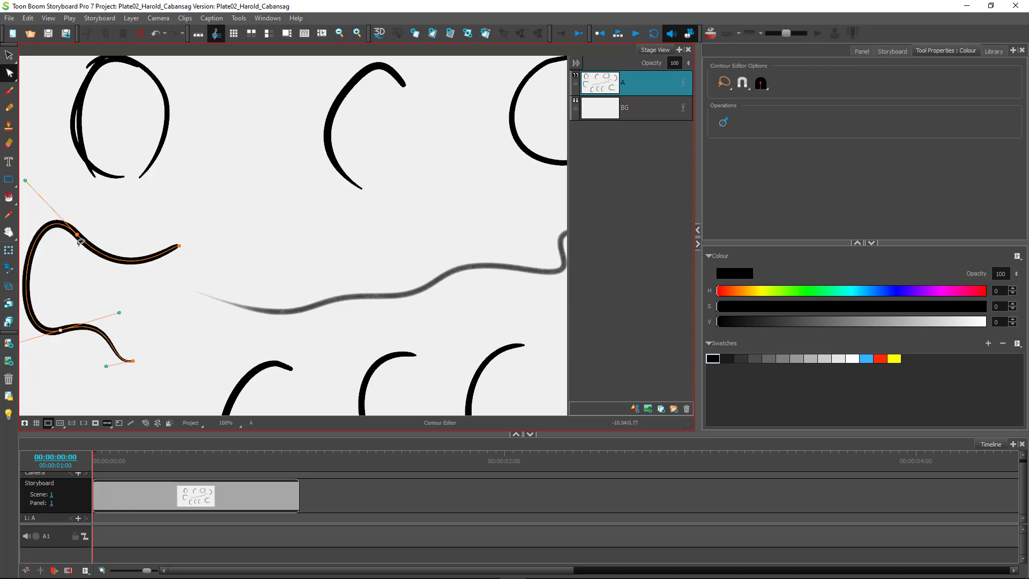
left_click(53, 156)
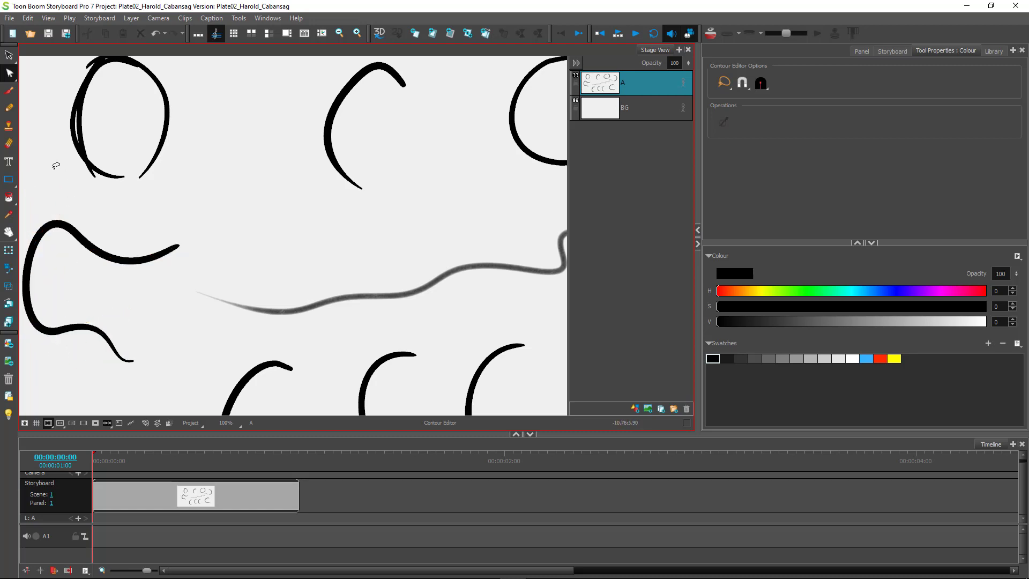
Cut away the circle's tails, doubled inner stroke, right stroke and top-left piece with the Cutter.
left_click(76, 134)
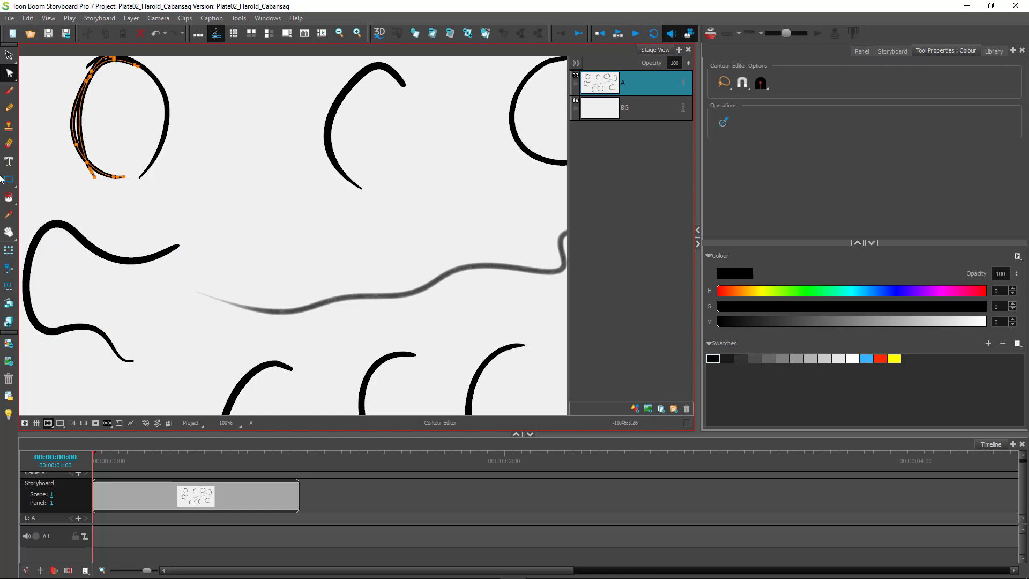
left_click(97, 210)
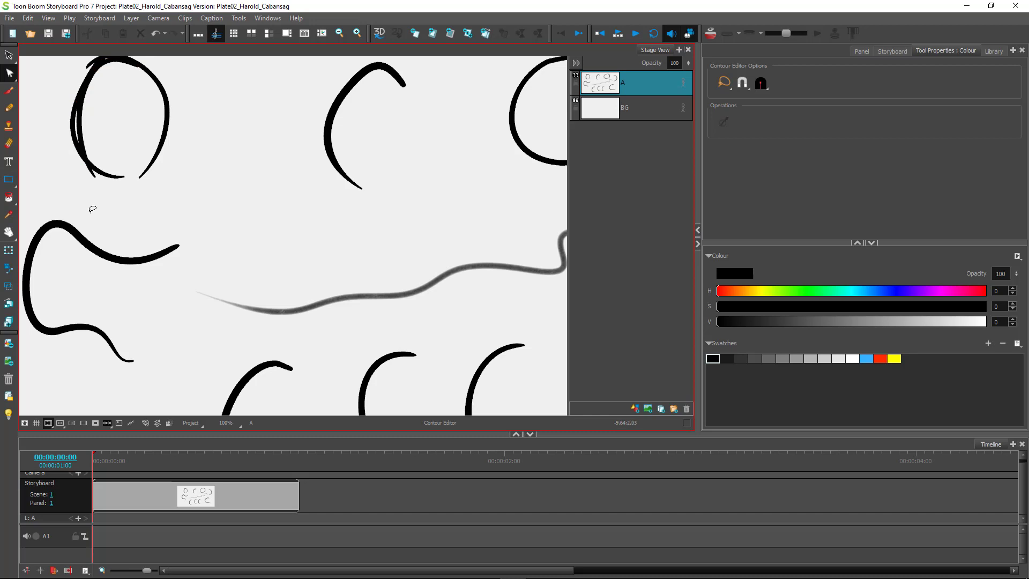
mouse_move(78, 162)
left_mouse_down()
mouse_move(104, 170)
mouse_move(112, 199)
left_mouse_up()
key("alt+t")
key("alt+t")
left_click_drag(90, 130, 69, 121)
left_click_drag(93, 154, 83, 189)
left_click_drag(148, 133, 179, 183)
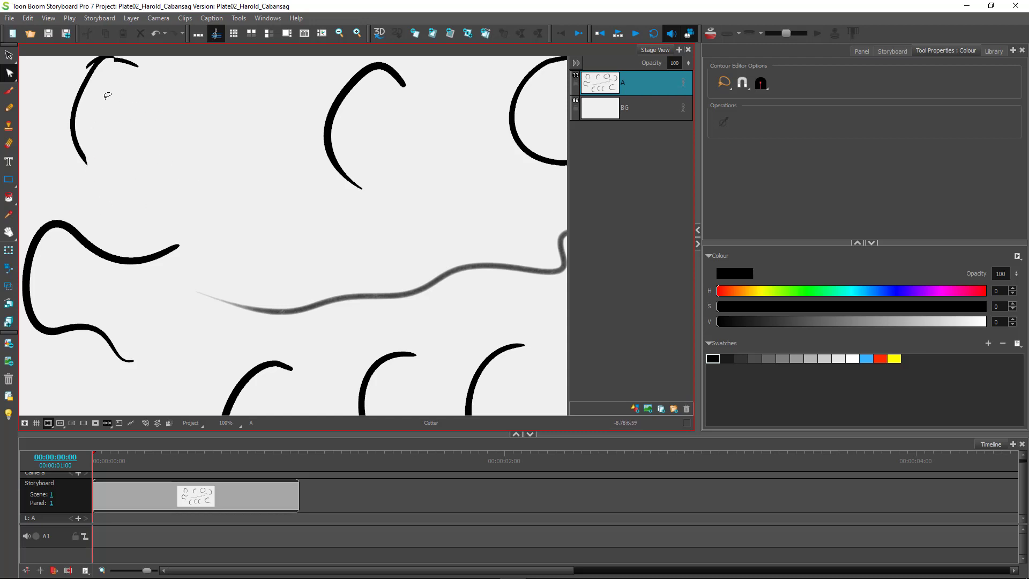
left_click_drag(110, 97, 60, 94)
Trim the small top-left stroke, then delete every stroke on layer A.
key("alt+q")
scroll(123, 161, "up", 1)
scroll(123, 162, "down", 3)
scroll(131, 174, "up", 1)
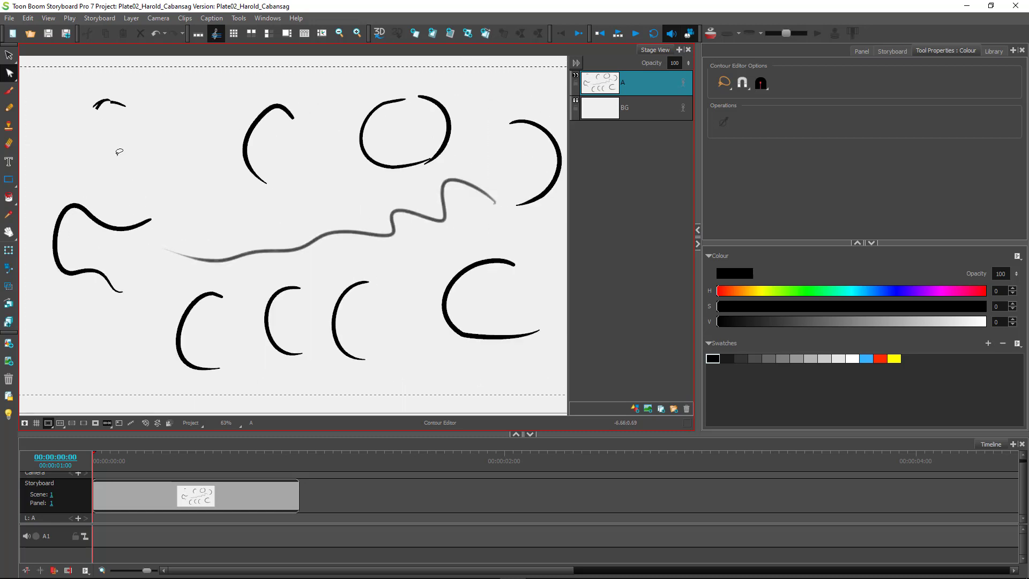
key("alt+t")
mouse_move(123, 86)
left_mouse_down()
mouse_move(97, 99)
mouse_move(100, 91)
mouse_move(115, 129)
mouse_move(94, 160)
left_mouse_up()
key("ctrl+a")
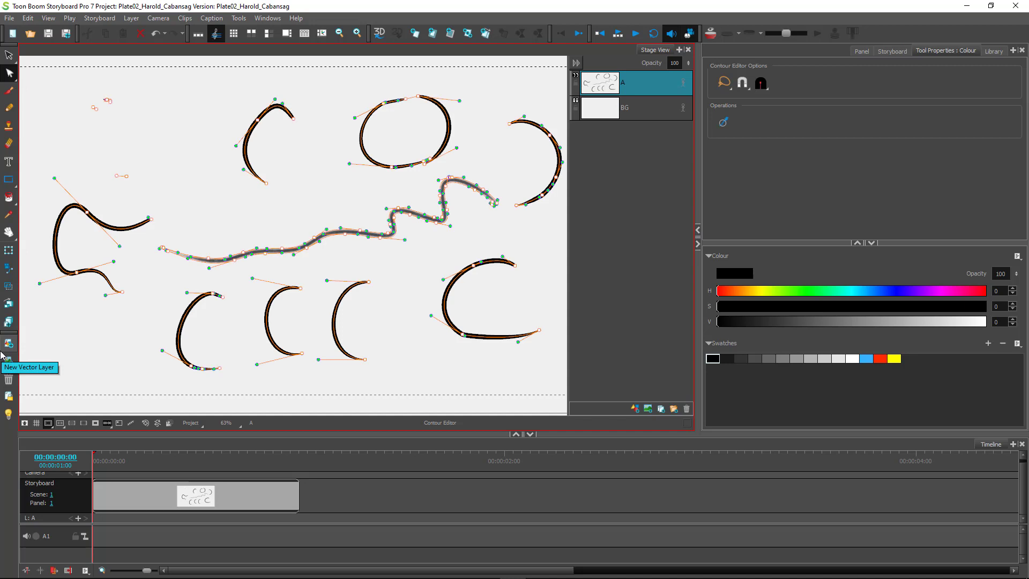
key("Delete")
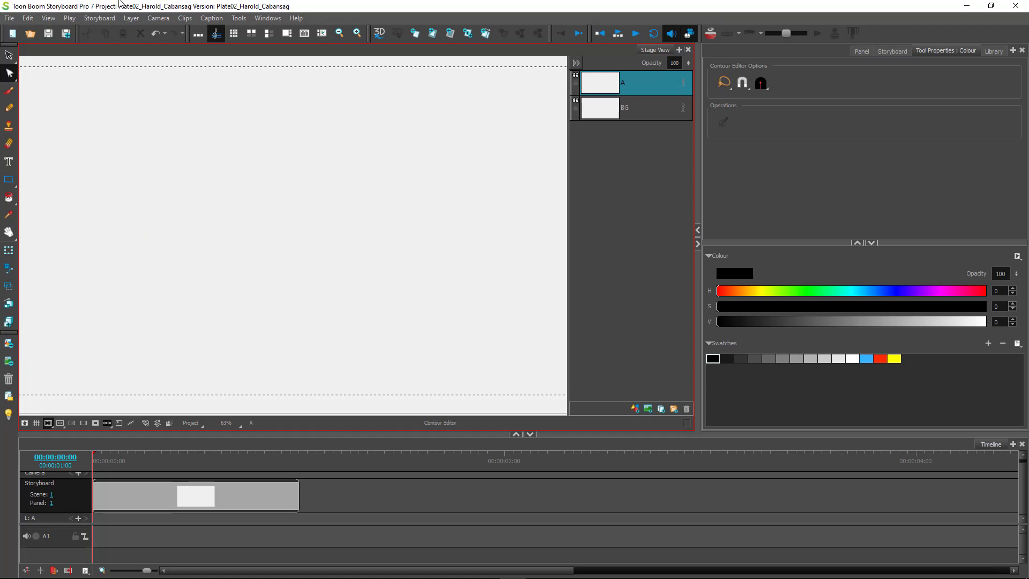
Draw three red S-shaped brush strokes across the middle of the panel.
scroll(316, 239, "down", 1)
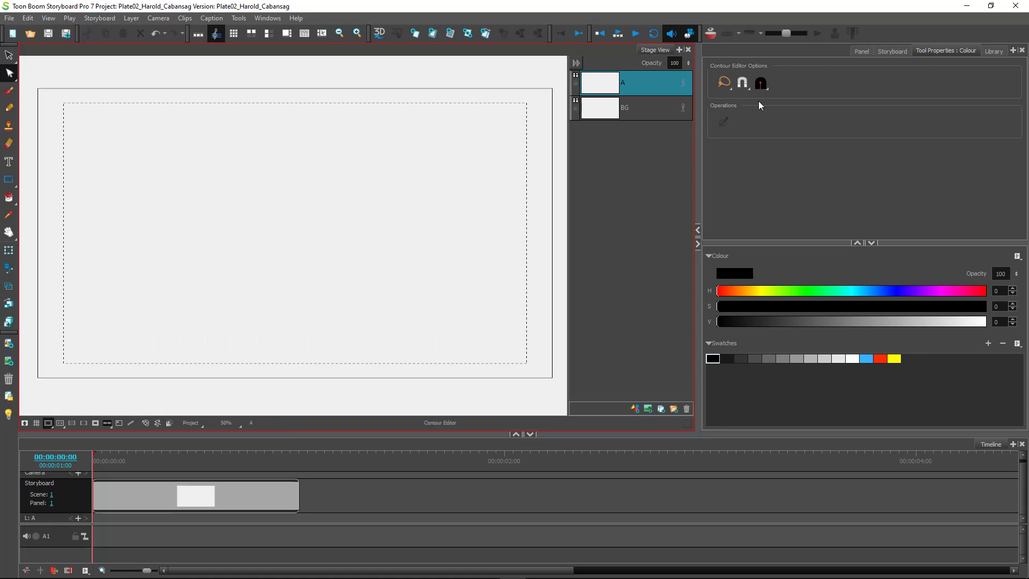
left_click(949, 50)
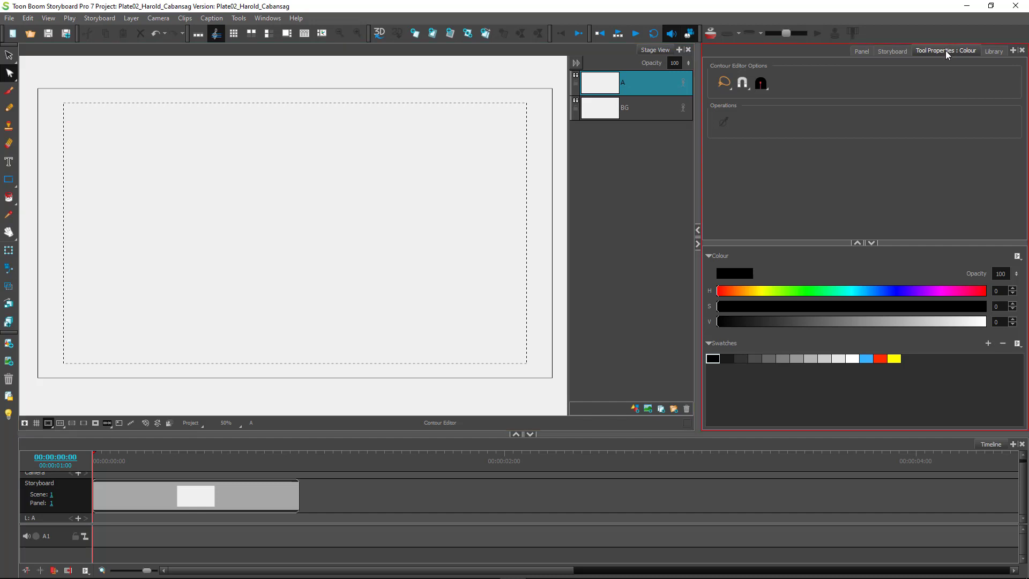
left_click(9, 90)
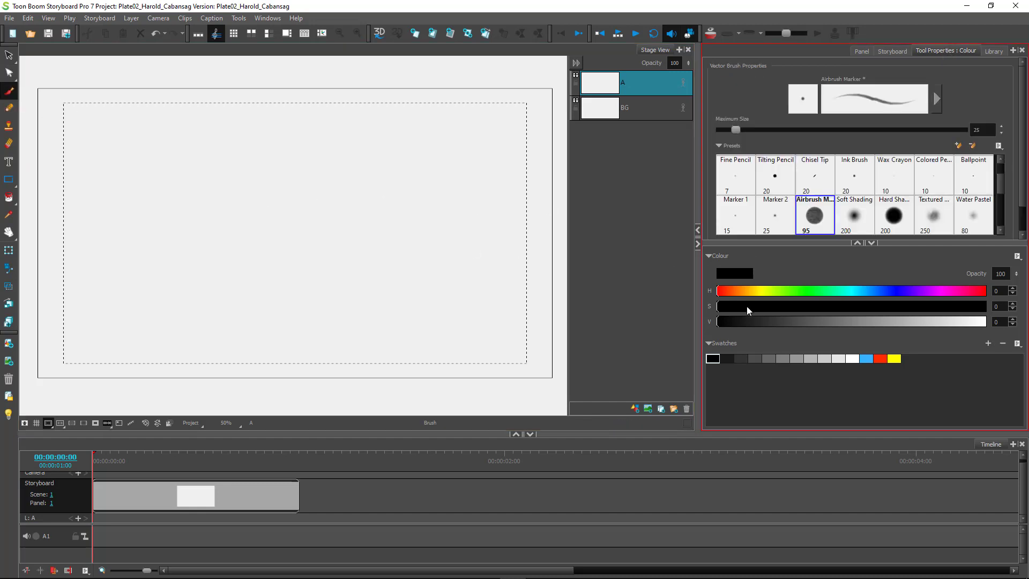
left_click(880, 358)
mouse_move(403, 194)
left_mouse_down()
mouse_move(350, 215)
mouse_move(337, 278)
left_mouse_up()
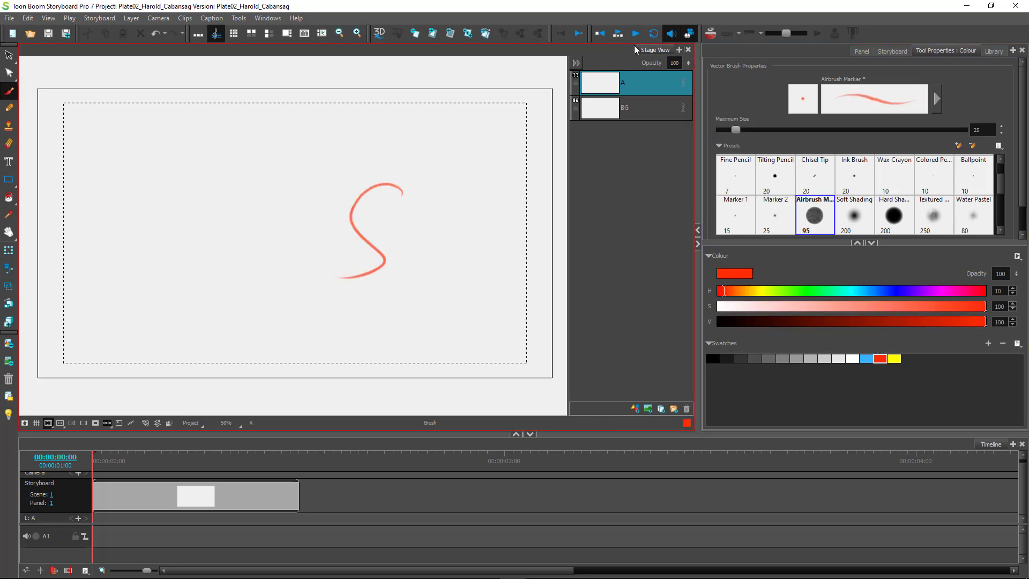
mouse_move(461, 226)
left_mouse_down()
mouse_move(436, 308)
mouse_move(367, 310)
left_mouse_up()
left_click_drag(292, 198, 263, 322)
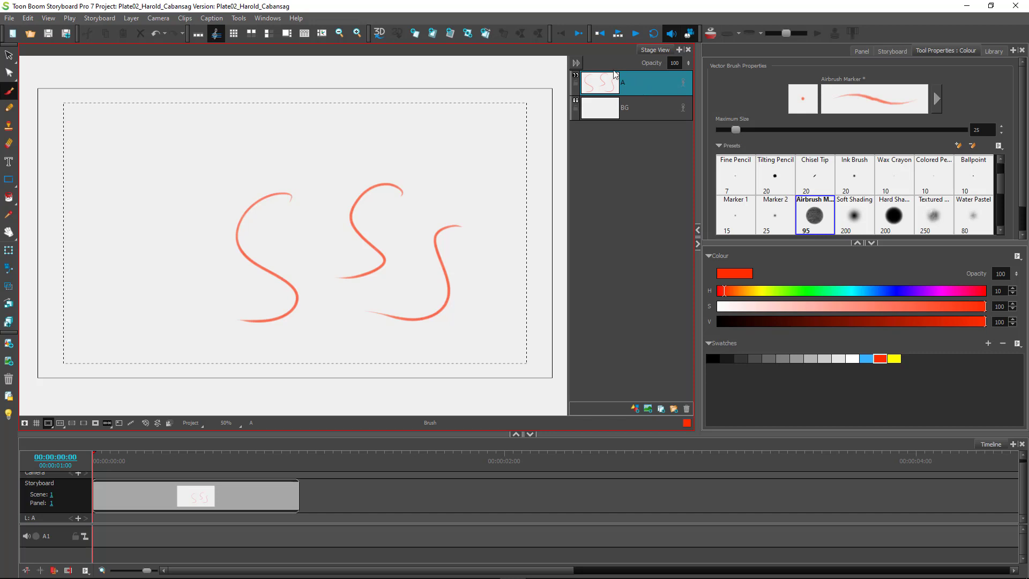
Lasso the three red S strokes and delete them.
left_click(8, 54)
mouse_move(483, 281)
left_mouse_down()
mouse_move(490, 252)
mouse_move(151, 242)
mouse_move(420, 361)
mouse_move(394, 367)
left_mouse_up()
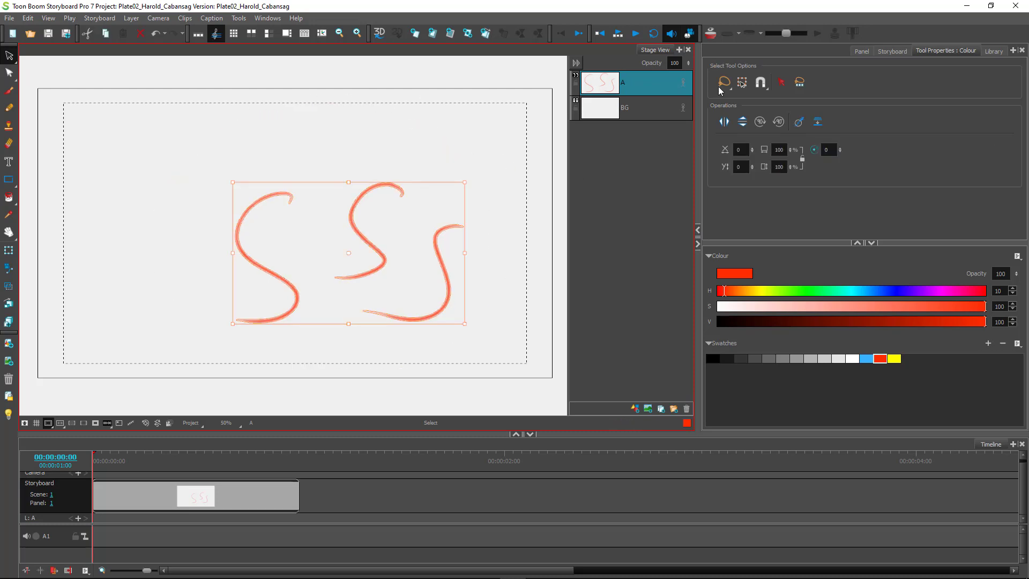
key("Delete")
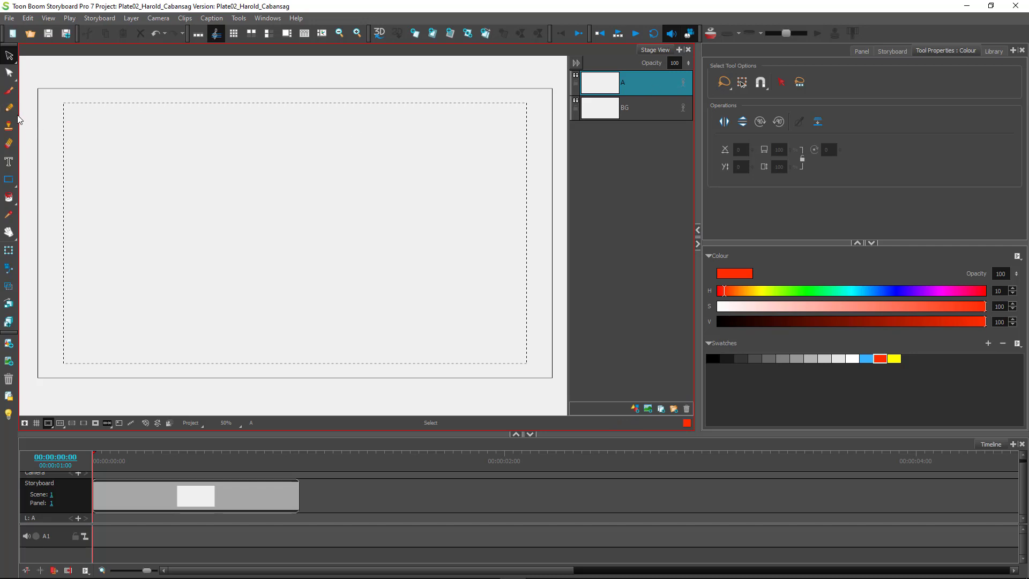
Brush the mannequin's red head, neck, shoulder bar, torso, hips and legs.
left_click(9, 90)
left_click_drag(411, 172, 394, 177)
mouse_move(402, 214)
left_mouse_down()
mouse_move(396, 252)
mouse_move(400, 244)
left_mouse_up()
mouse_move(393, 232)
left_mouse_down()
mouse_move(421, 229)
mouse_move(368, 237)
left_mouse_up()
left_click_drag(375, 236, 390, 285)
mouse_move(420, 229)
left_mouse_down()
mouse_move(391, 283)
mouse_move(399, 300)
mouse_move(392, 291)
mouse_move(417, 301)
mouse_move(381, 310)
mouse_move(403, 326)
mouse_move(414, 383)
left_mouse_up()
left_click_drag(418, 311, 426, 378)
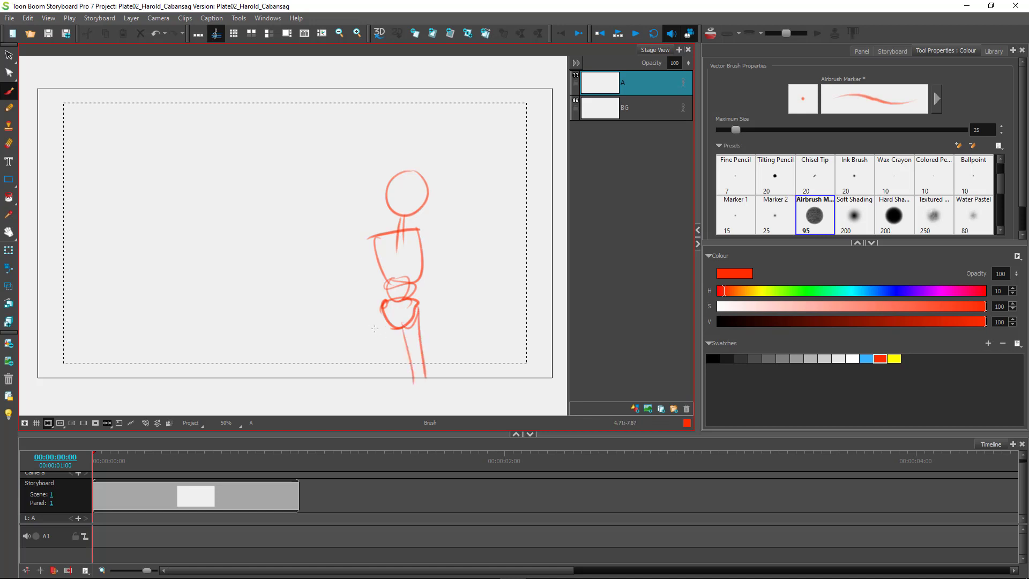
left_click_drag(387, 310, 392, 324)
left_click_drag(381, 314, 372, 366)
left_click_drag(392, 319, 376, 383)
Draw the shoulder joint and both arms with hands, then add bitmap layers B and C.
mouse_move(377, 252)
left_mouse_down()
mouse_move(382, 236)
mouse_move(352, 301)
left_mouse_up()
left_click_drag(420, 232, 444, 289)
mouse_move(423, 241)
left_mouse_down()
mouse_move(443, 279)
mouse_move(474, 315)
left_mouse_up()
left_click_drag(472, 302, 474, 323)
mouse_move(359, 290)
left_mouse_down()
mouse_move(340, 333)
mouse_move(347, 342)
left_mouse_up()
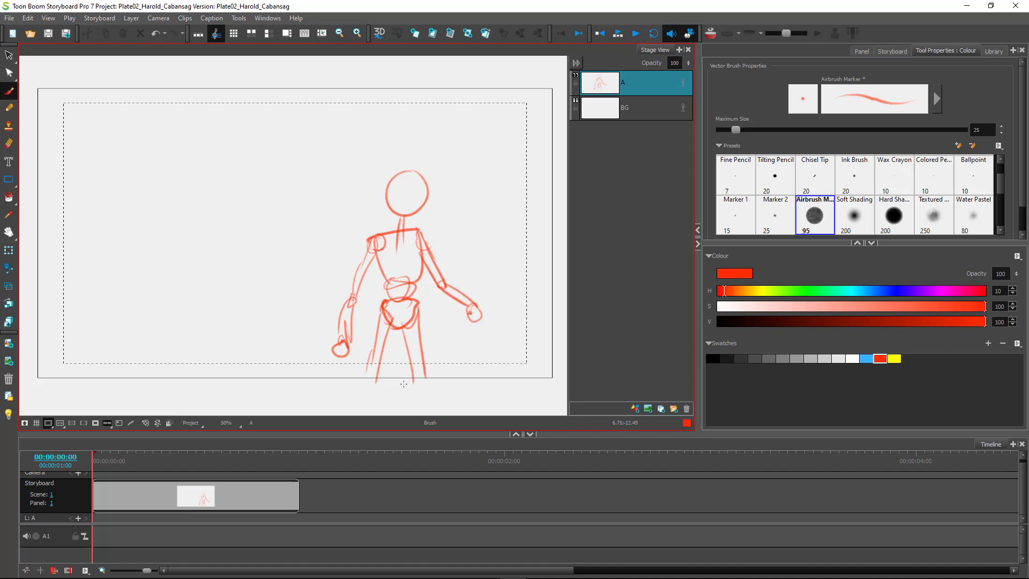
left_click(648, 410)
left_click(648, 410)
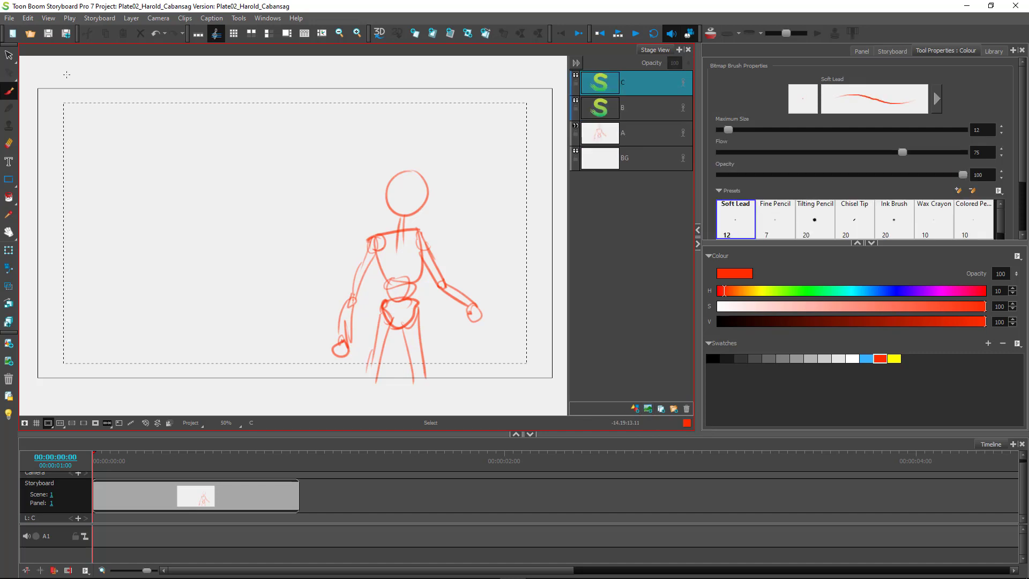
Undo layer C, test brush strokes on layer B at Maximum Size 50, then delete layer B.
key("ctrl+z")
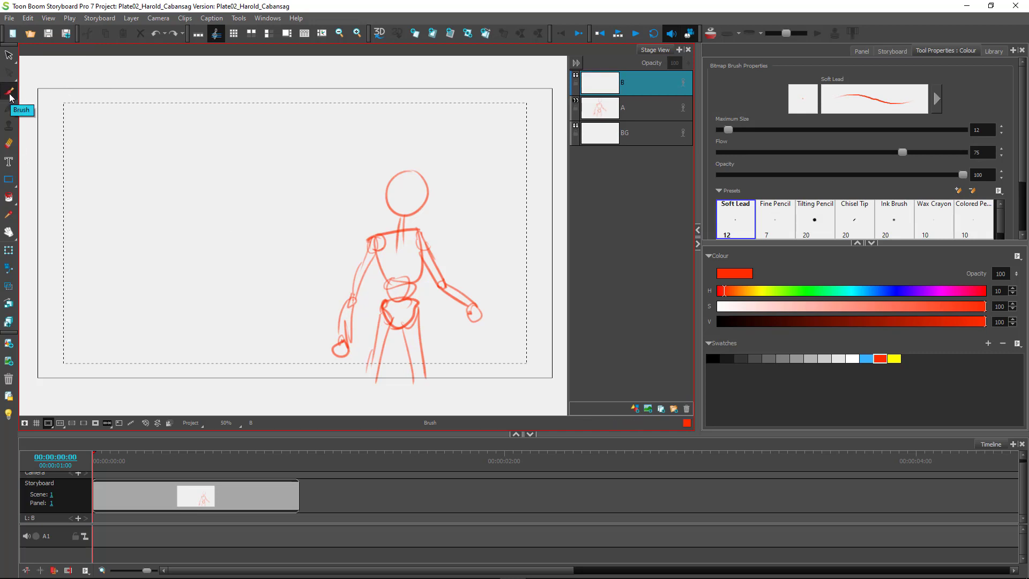
mouse_move(250, 207)
left_mouse_down()
mouse_move(236, 332)
mouse_move(204, 335)
left_mouse_up()
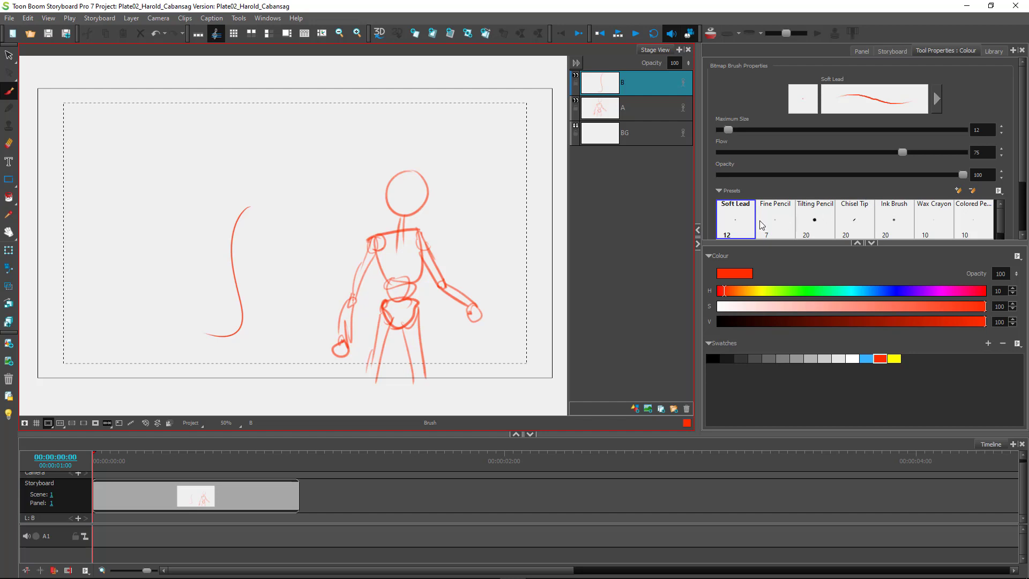
left_click(978, 129)
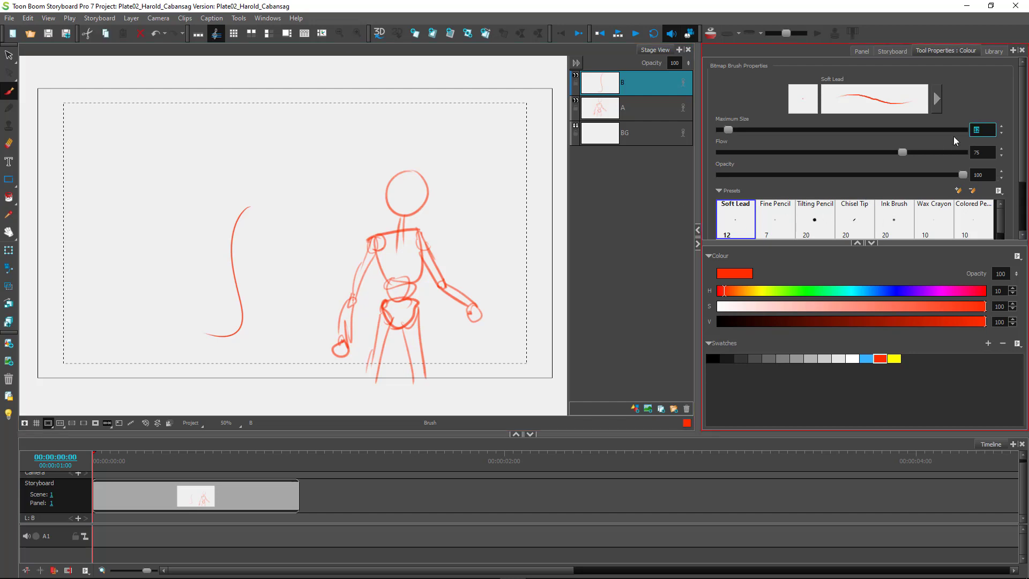
type("50")
key("Return")
mouse_move(261, 187)
left_mouse_down()
mouse_move(278, 201)
mouse_move(185, 306)
left_mouse_up()
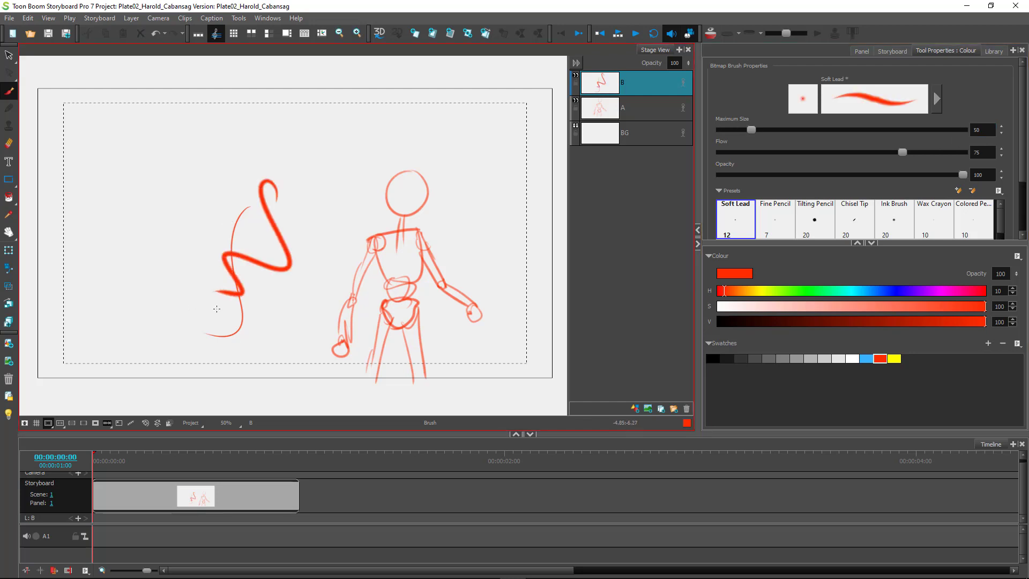
left_click(687, 409)
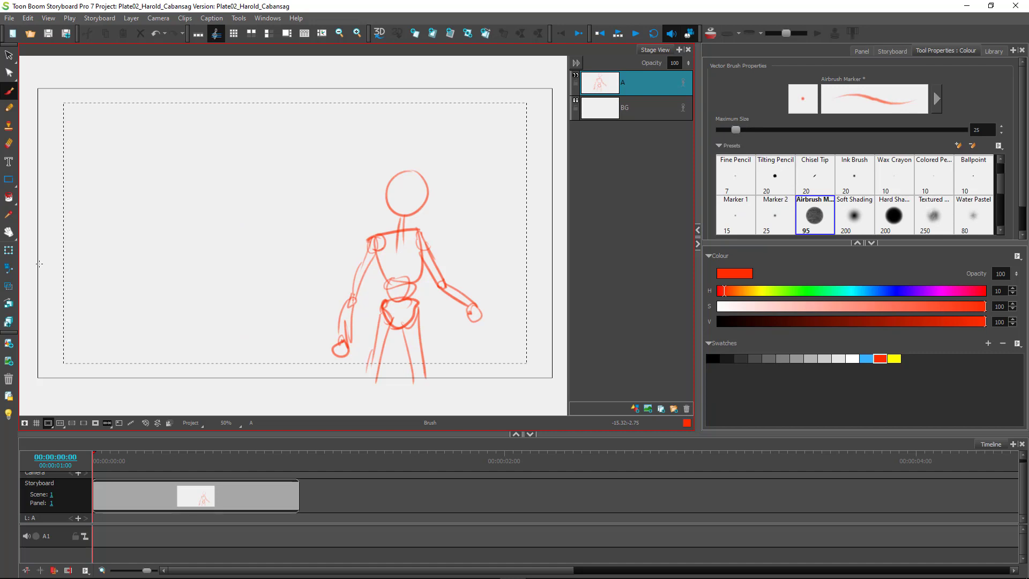
Lasso the whole mannequin, move it to the frame's right side, and show the panel details.
left_click(9, 55)
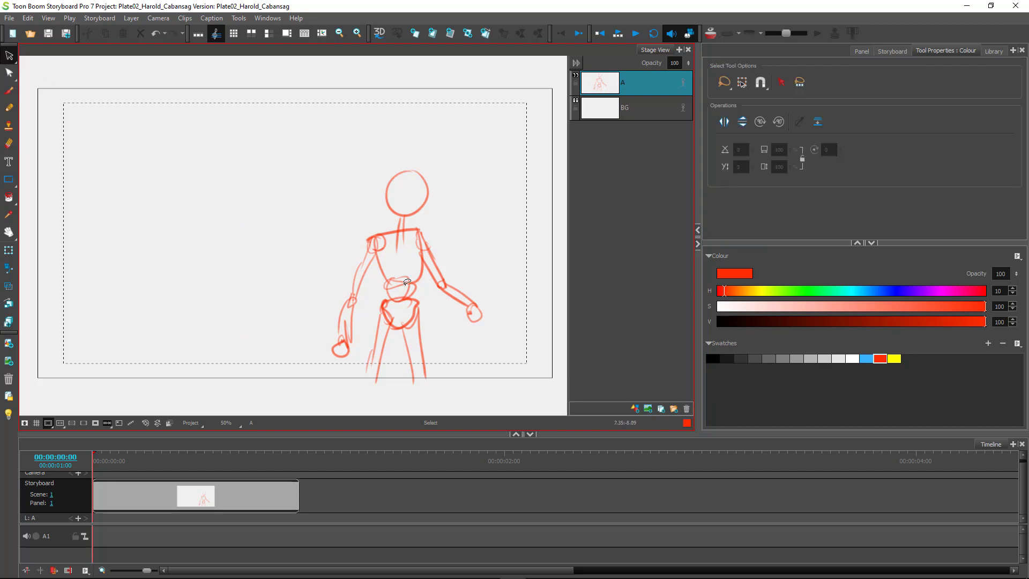
left_click(416, 328)
left_click(471, 266)
mouse_move(508, 297)
left_mouse_down()
mouse_move(471, 254)
mouse_move(253, 254)
mouse_move(459, 410)
left_mouse_up()
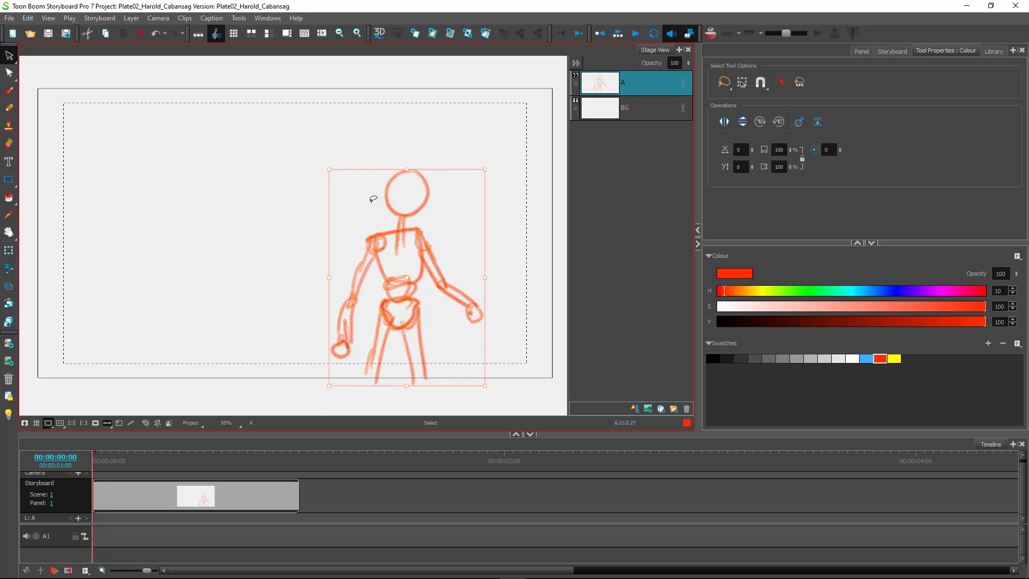
left_click_drag(420, 236, 465, 255)
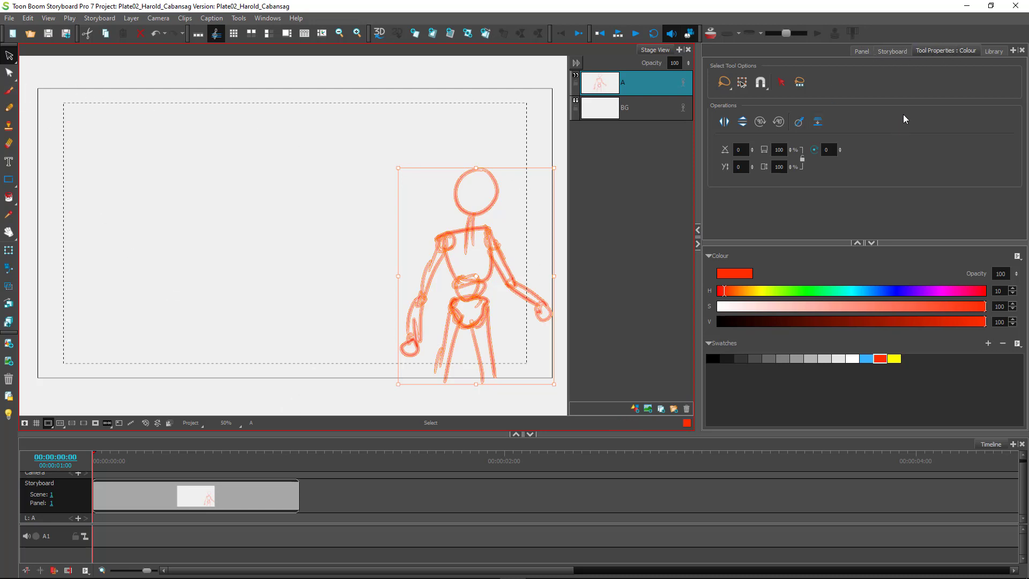
left_click(861, 51)
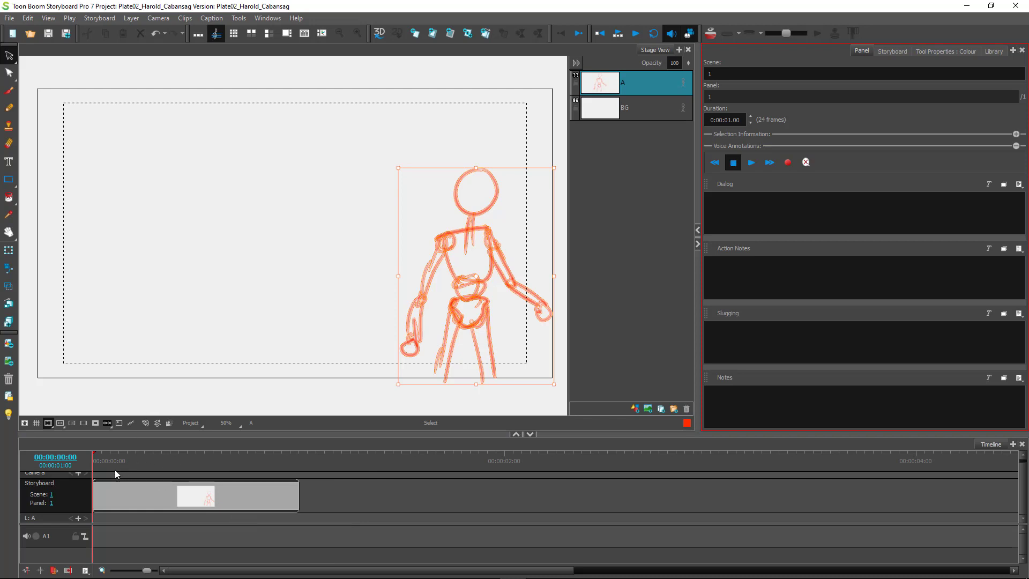
Scrub the playhead through panel 1 and park it past the panel's end at 1:02.
mouse_move(95, 464)
left_mouse_down()
mouse_move(292, 464)
mouse_move(142, 465)
mouse_move(68, 446)
left_mouse_up()
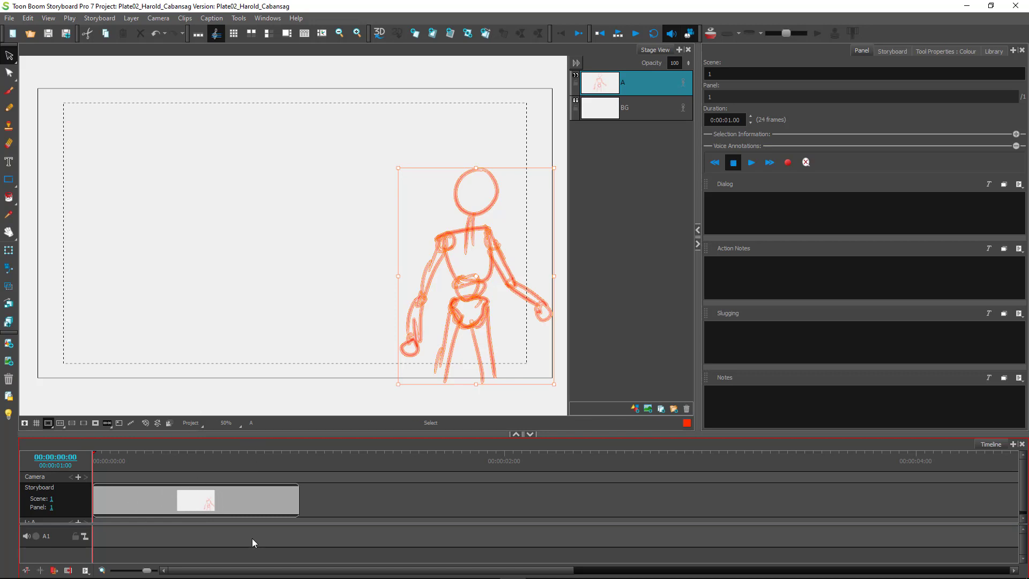
left_click(201, 506)
key("ctrl")
left_click(170, 460)
left_click_drag(134, 461, 85, 459)
left_click_drag(111, 462, 231, 461)
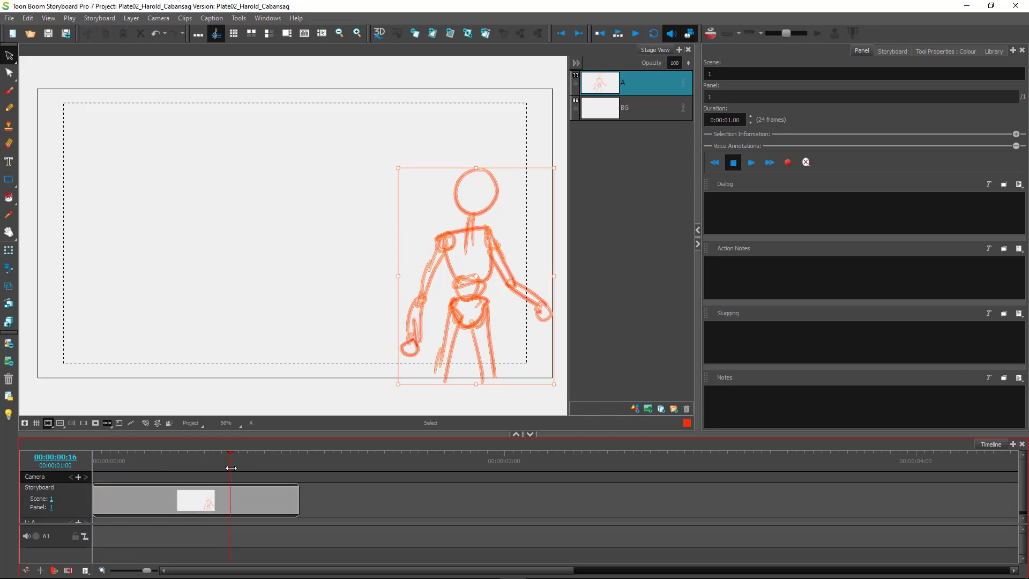
left_click_drag(229, 475, 197, 473)
mouse_move(196, 467)
left_mouse_down()
mouse_move(321, 466)
mouse_move(324, 500)
left_mouse_up()
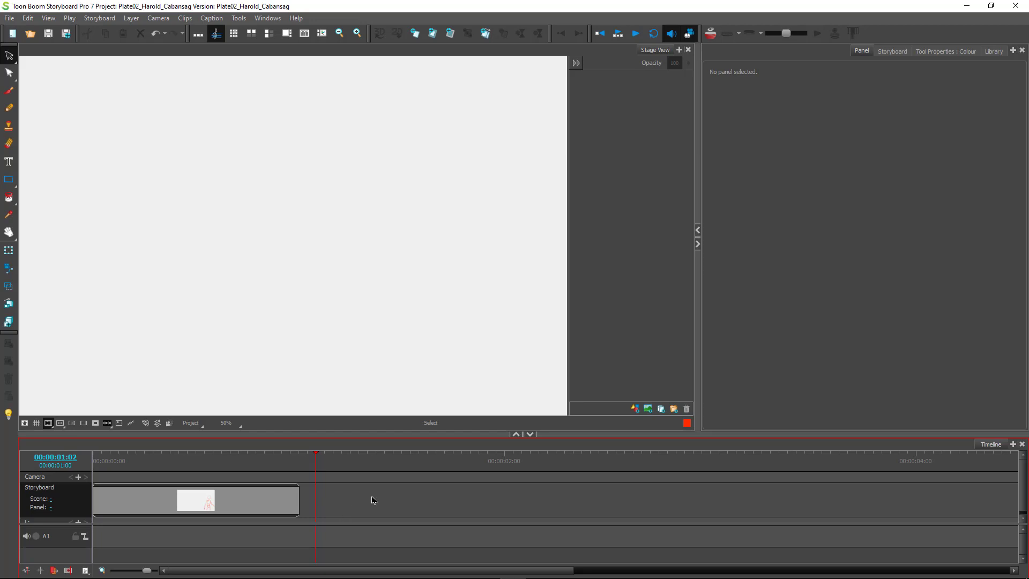
Add a new scene after panel 1, then delete it again.
key("s")
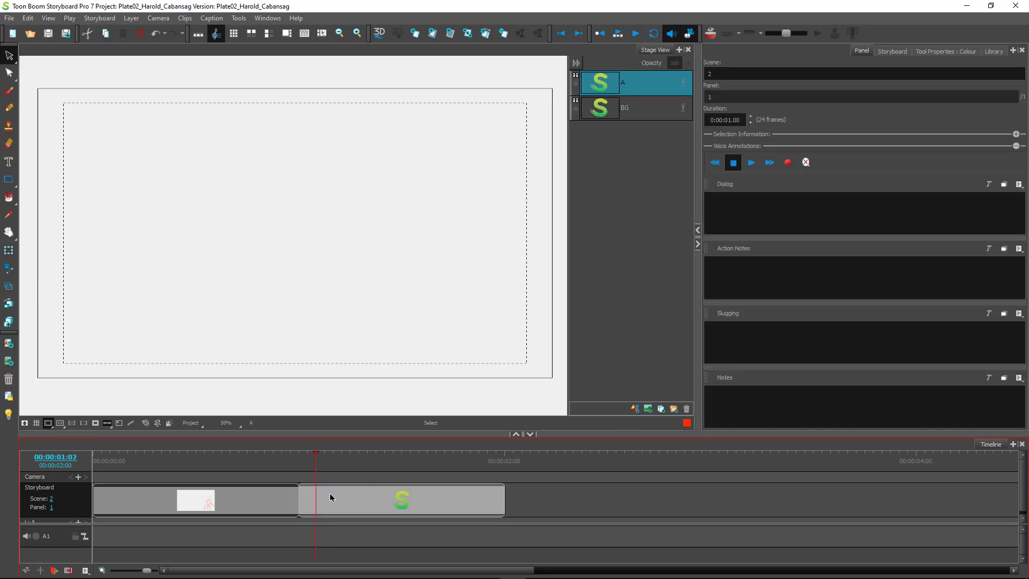
left_click(315, 471)
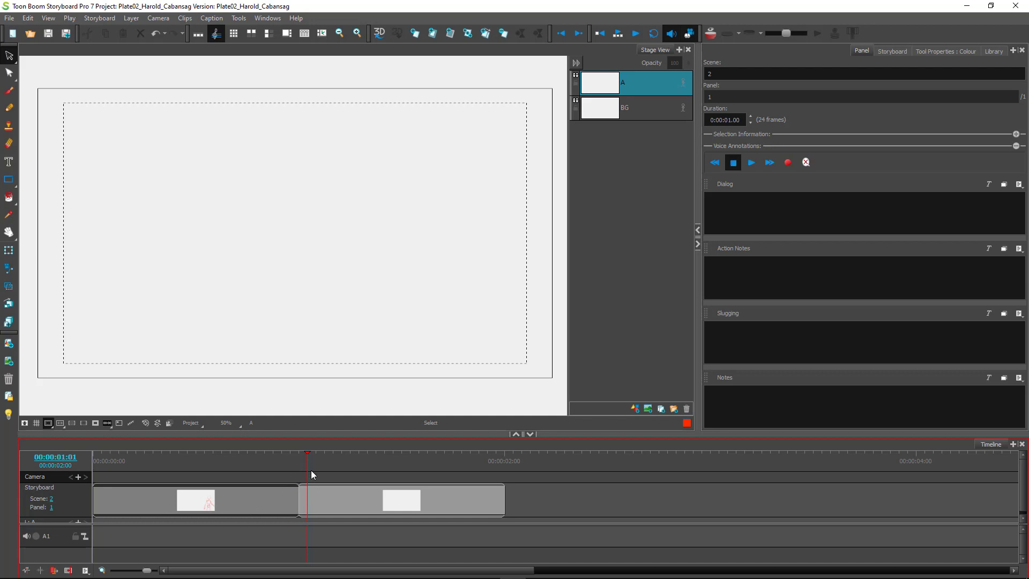
key("Delete")
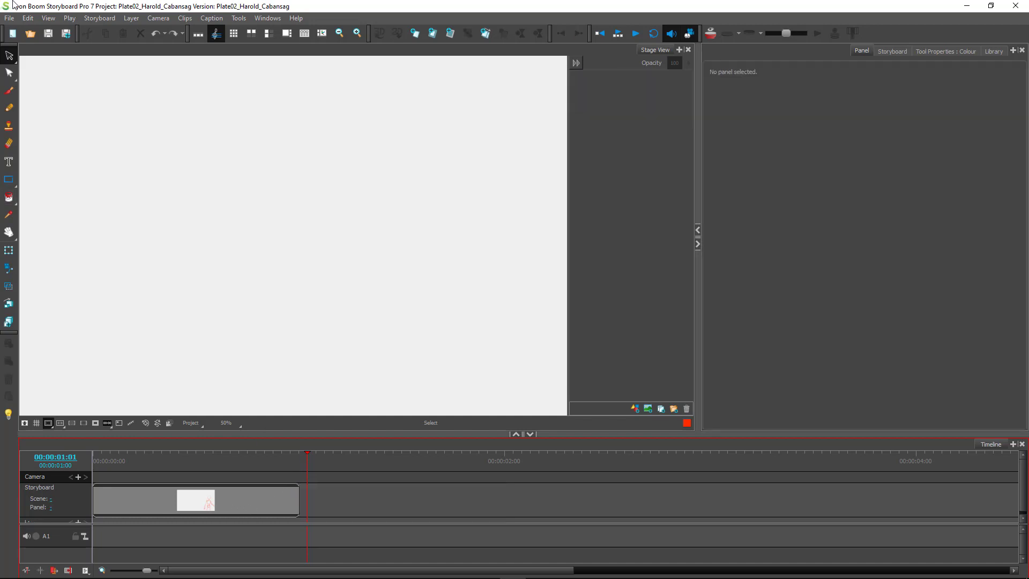
Scrub back into panel 1 at frame 17, then add and undo a new panel.
mouse_move(306, 466)
left_mouse_down()
mouse_move(163, 484)
mouse_move(213, 485)
left_mouse_up()
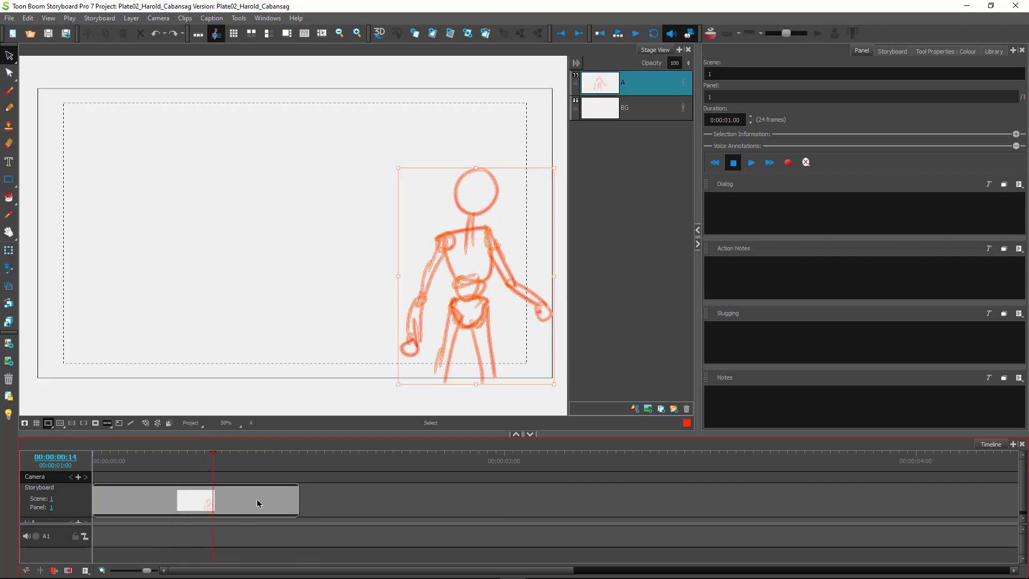
left_click(255, 504)
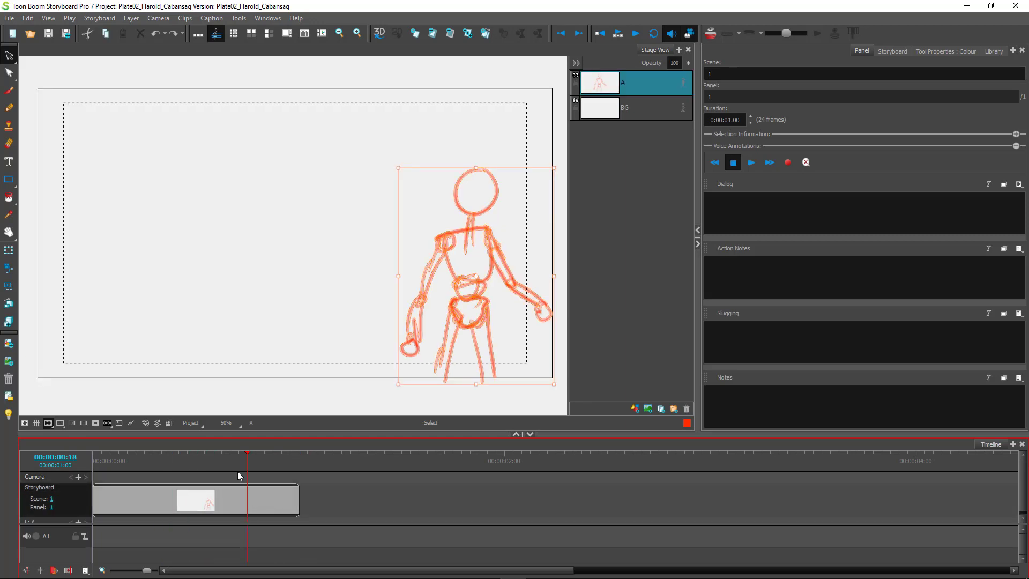
mouse_move(246, 471)
left_mouse_down()
mouse_move(230, 474)
mouse_move(242, 469)
left_mouse_up()
key("p")
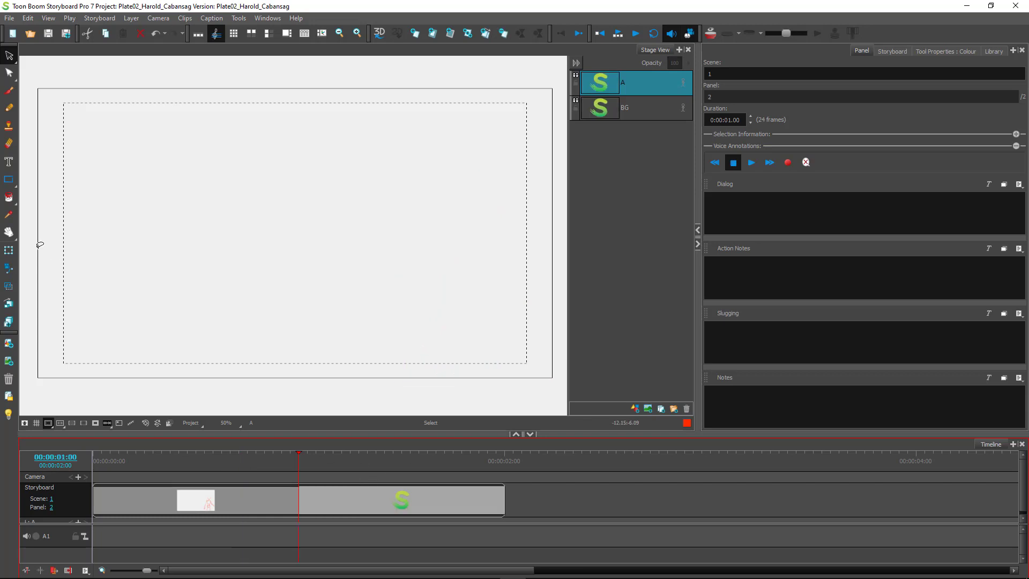
key("ctrl+z")
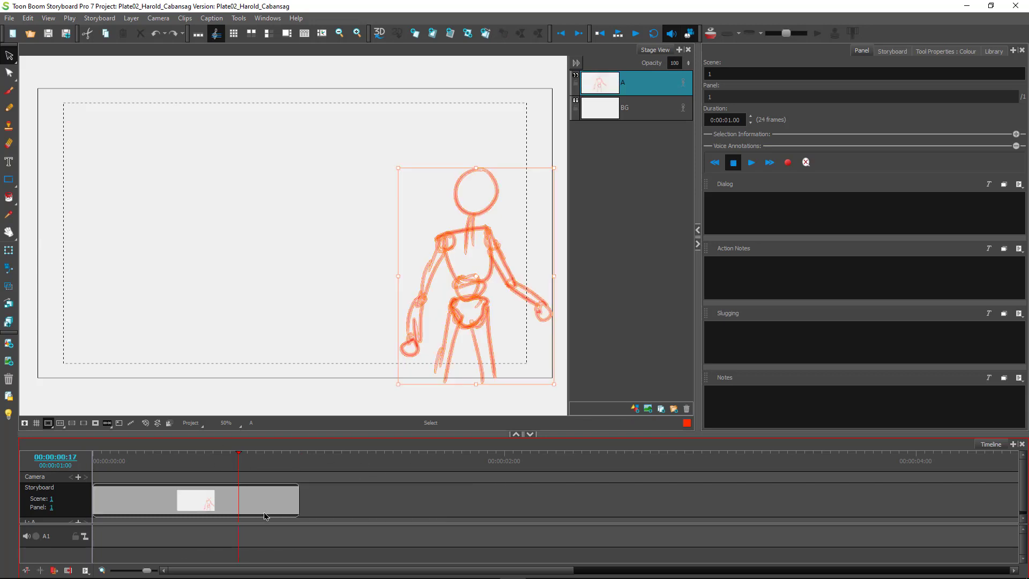
Add an empty panel 2 after panel 1 from the clip's context menu and scrub into it.
right_click(232, 494)
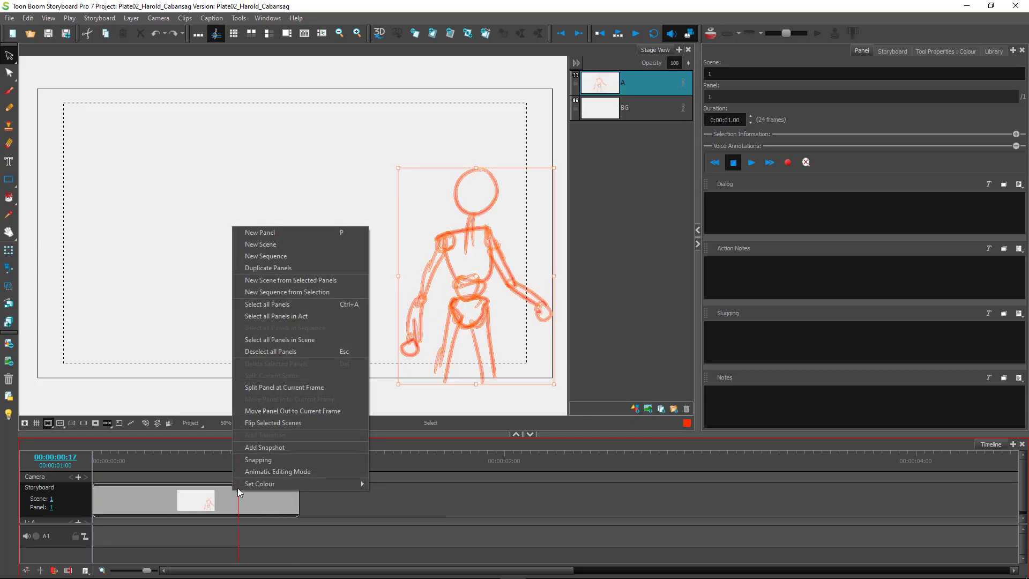
left_click(287, 233)
left_click(340, 508)
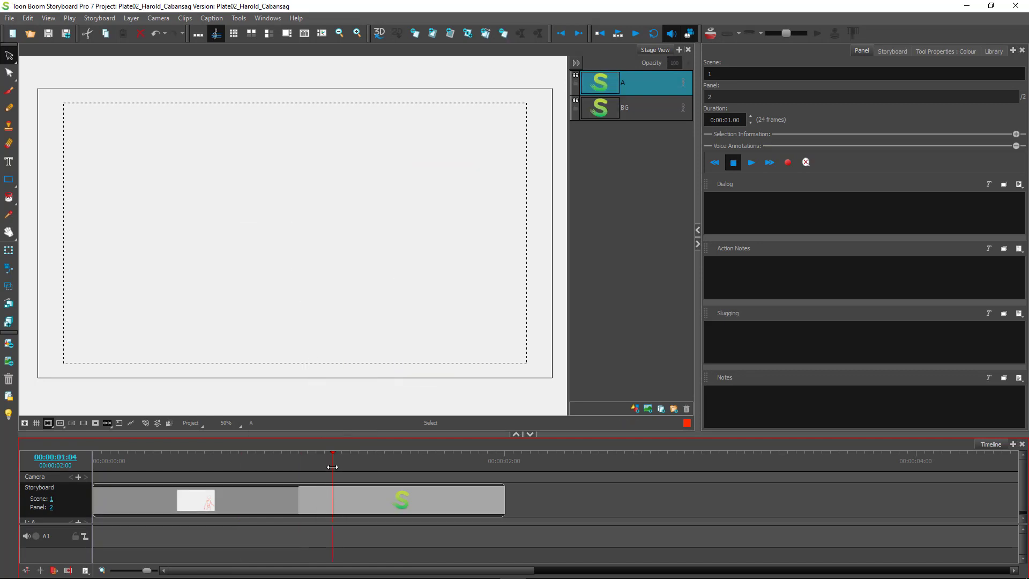
left_click(298, 461)
left_click_drag(298, 461, 264, 463)
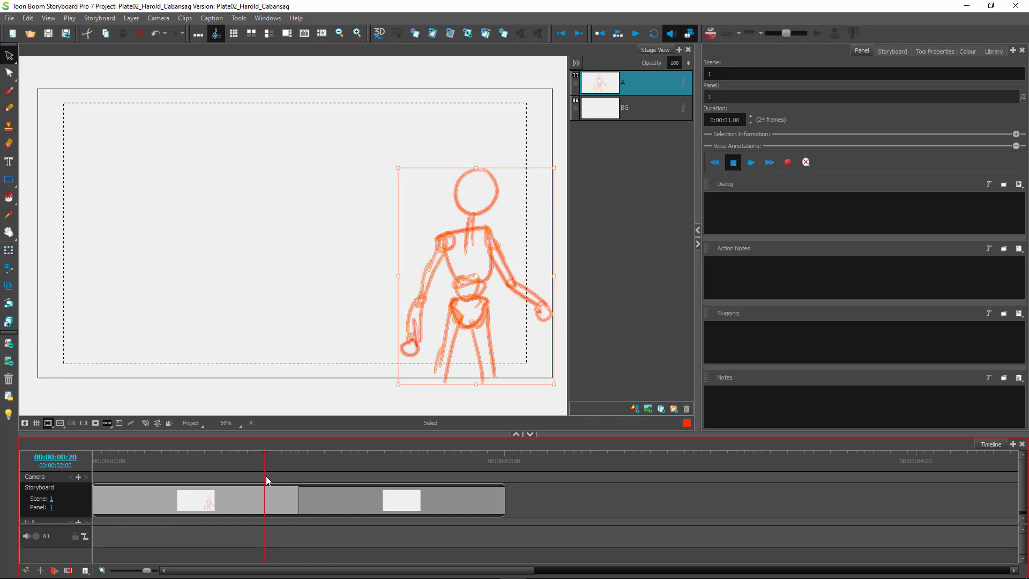
left_click_drag(263, 463, 325, 464)
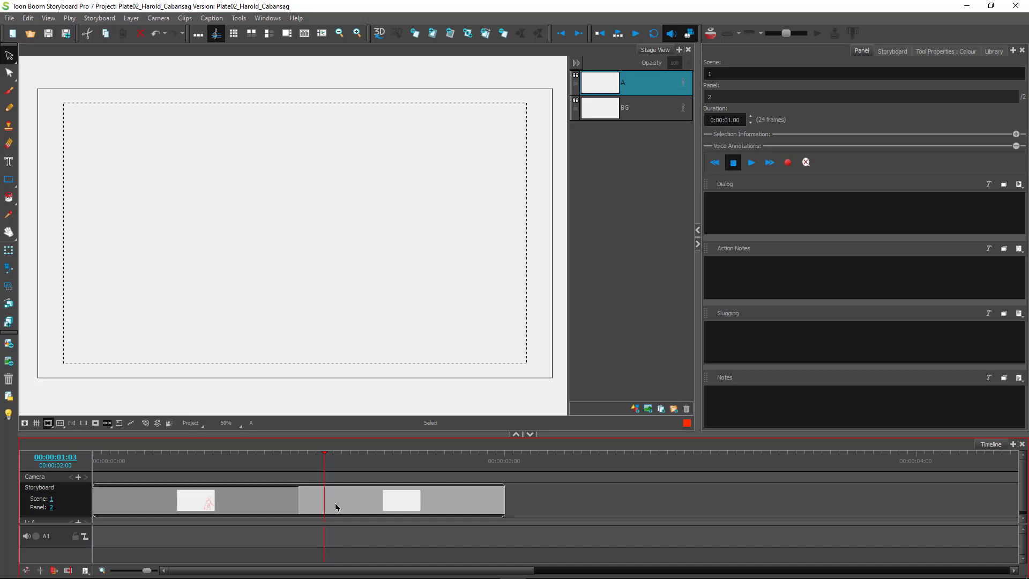
Add a third panel, undo it, and bring up panel 2's context menu.
key("p")
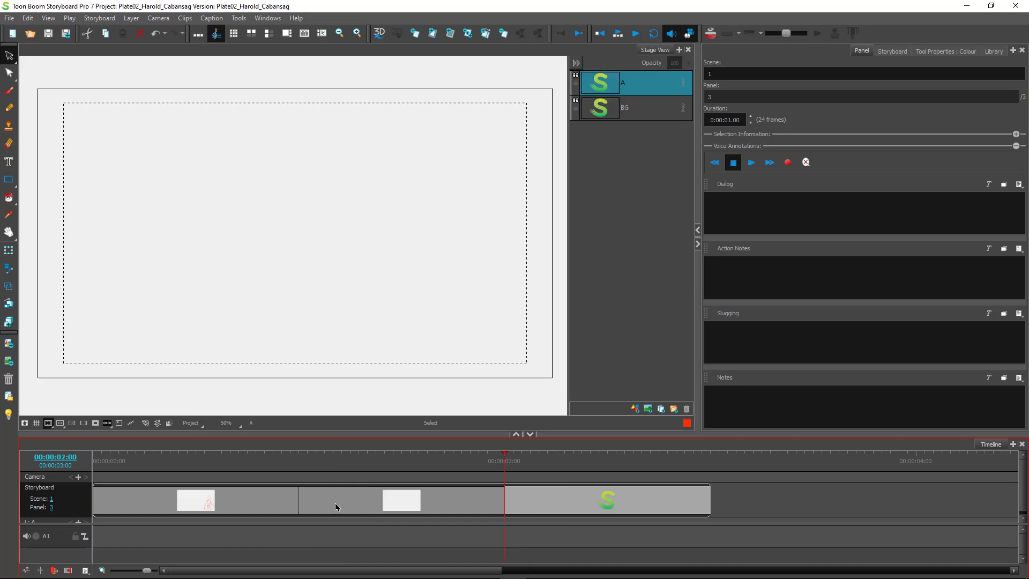
key("ctrl")
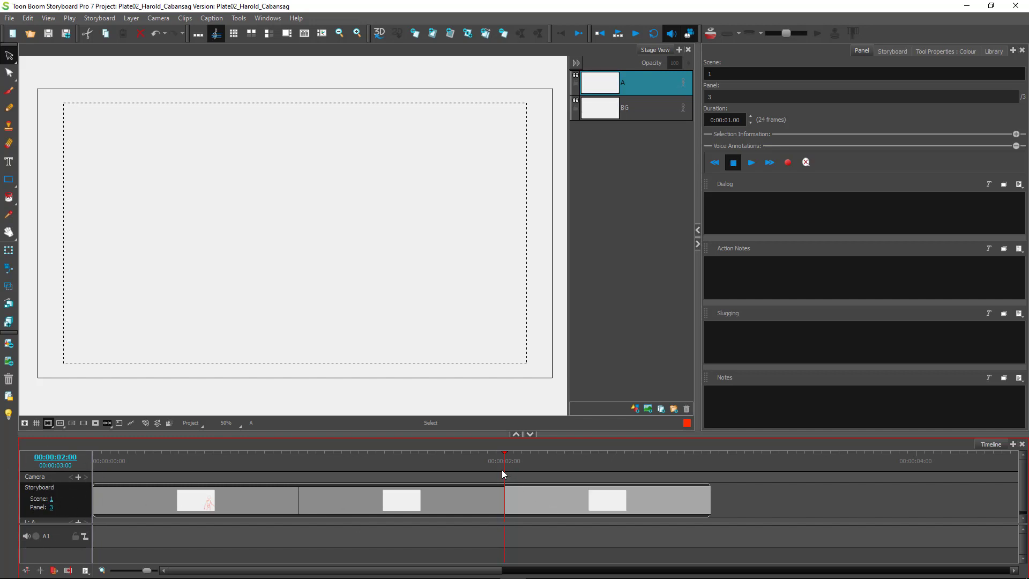
mouse_move(504, 466)
left_mouse_down()
mouse_move(252, 472)
mouse_move(424, 486)
mouse_move(589, 478)
mouse_move(239, 474)
mouse_move(618, 472)
mouse_move(196, 466)
left_mouse_up()
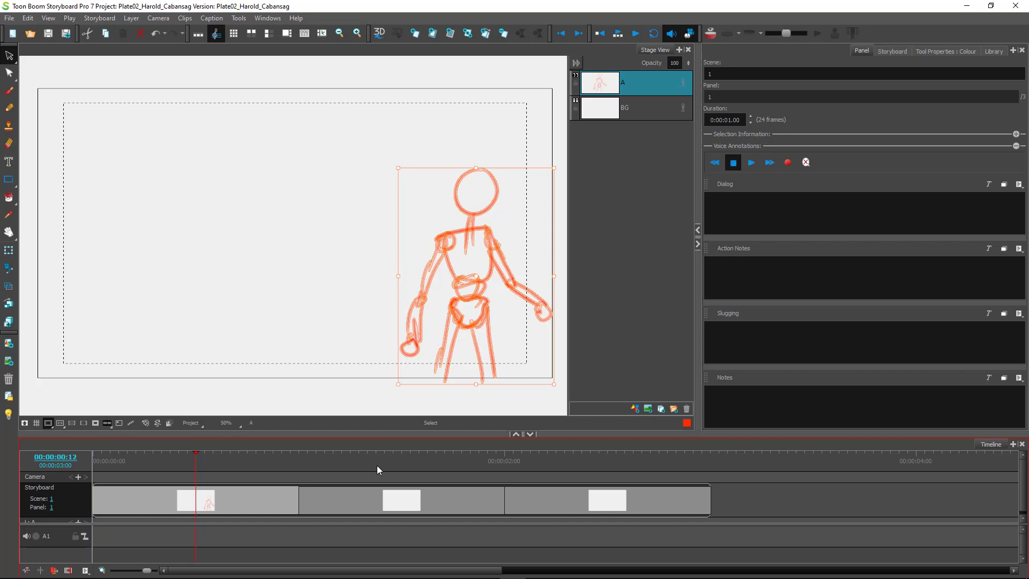
key("ctrl+z")
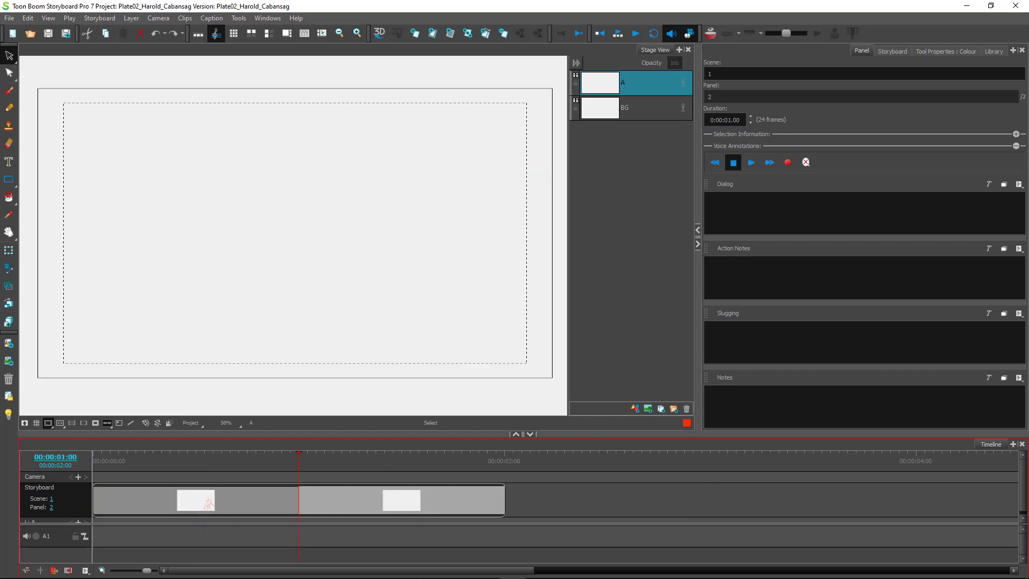
right_click(374, 494)
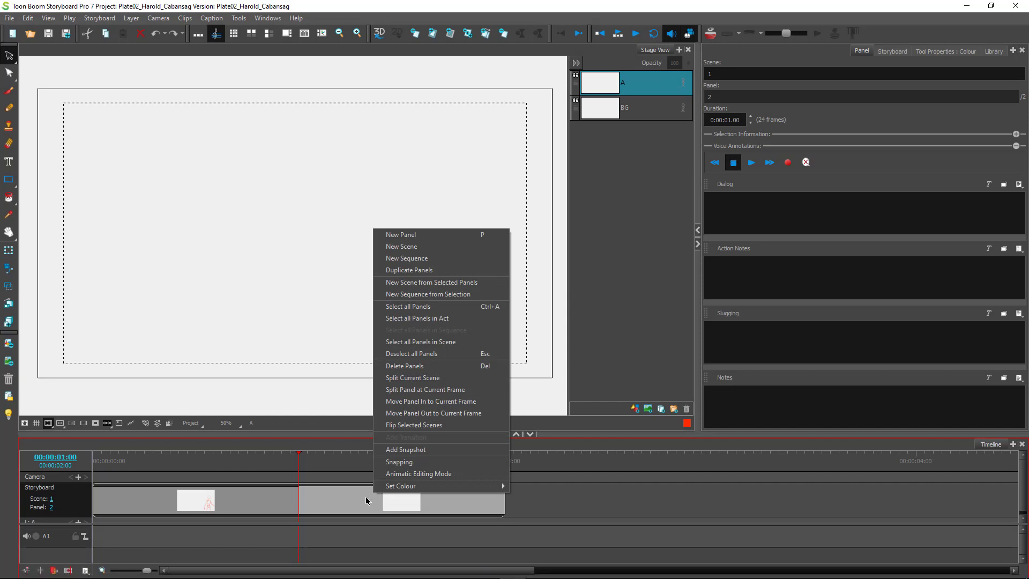
Select the empty second panel on the timeline and delete it.
left_click(351, 506)
right_click(351, 505)
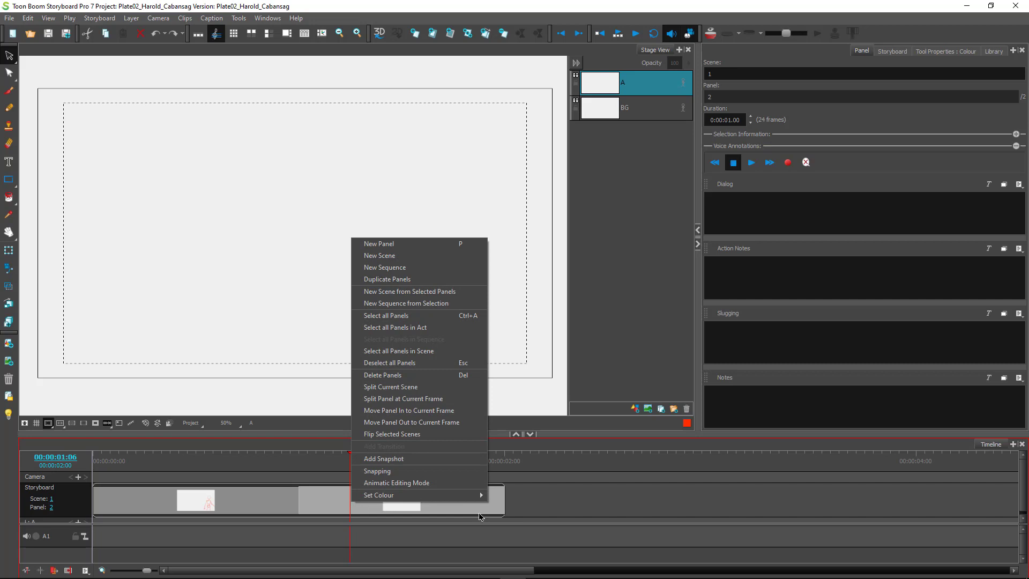
left_click(461, 508)
key("Delete")
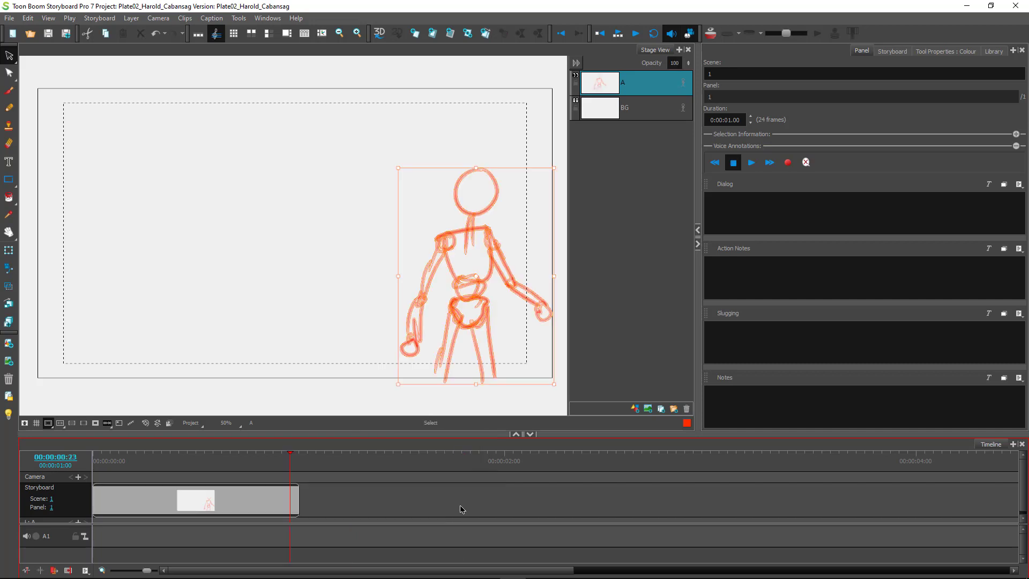
Return to panel 1, then lasso the red mannequin figure and delete it.
left_click_drag(290, 476, 204, 477)
mouse_move(245, 141)
left_mouse_down()
mouse_move(416, 119)
mouse_move(342, 324)
mouse_move(318, 269)
left_mouse_up()
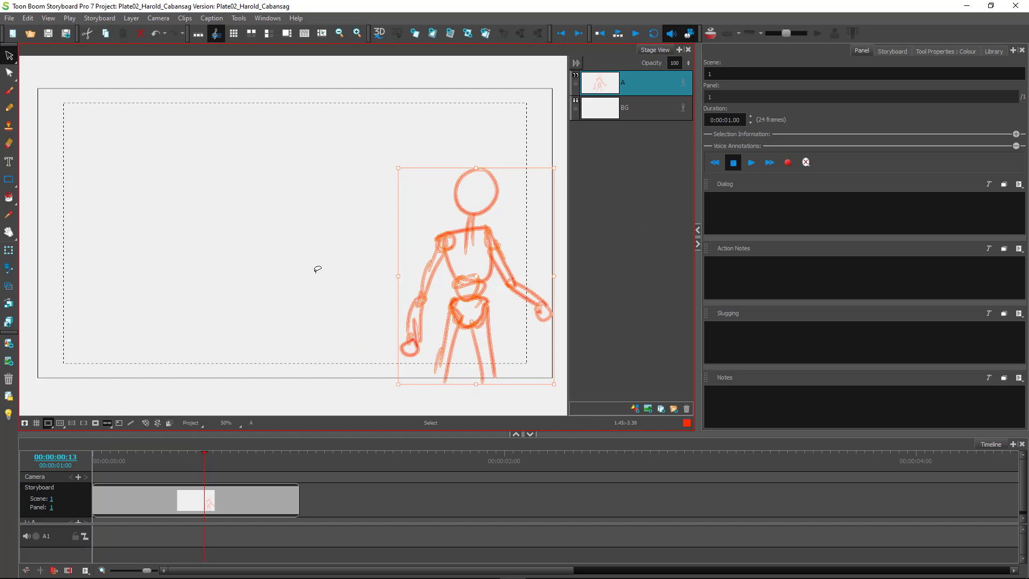
key("Delete")
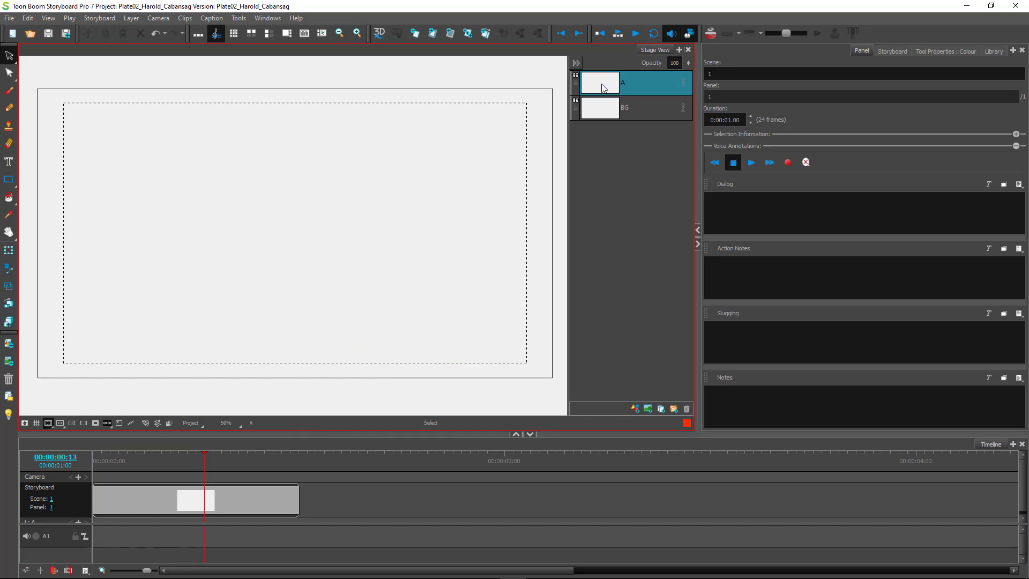
mouse_move(202, 469)
left_mouse_down()
mouse_move(178, 473)
mouse_move(202, 464)
left_mouse_up()
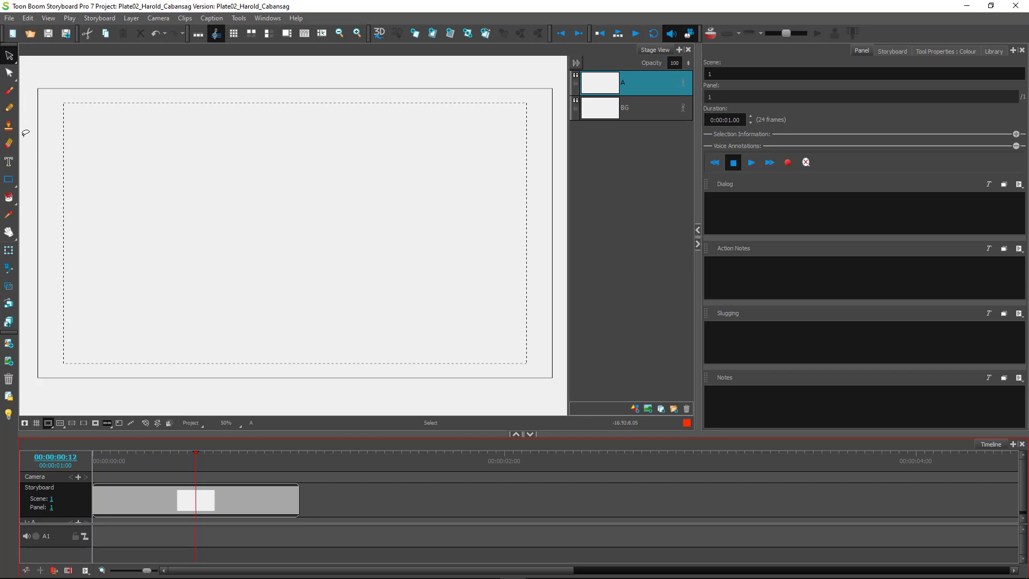
Switch to the Brush and set its colour to black, undoing test strokes so the panel stays blank.
left_click(9, 93)
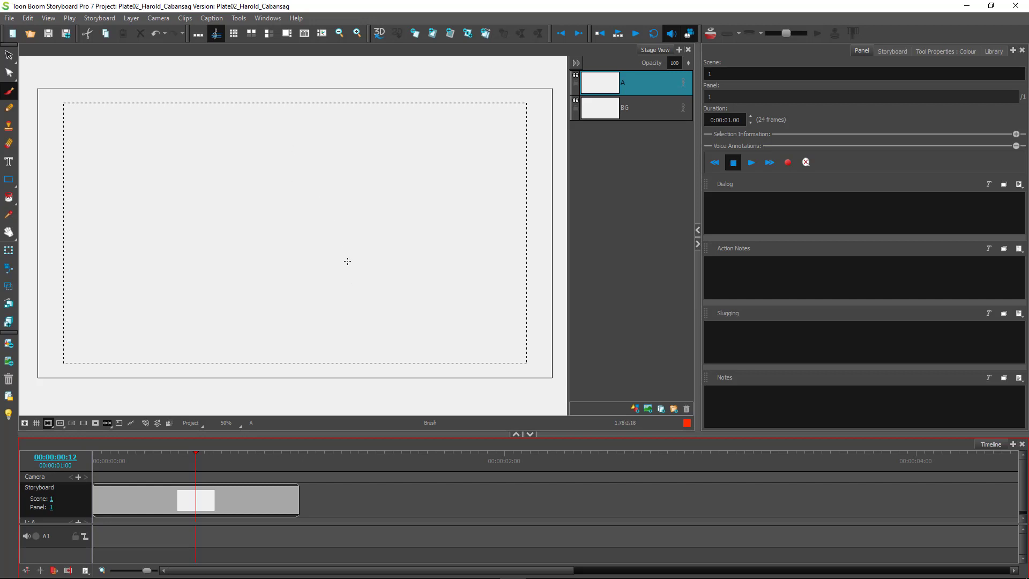
left_click_drag(280, 189, 317, 192)
key("ctrl+z")
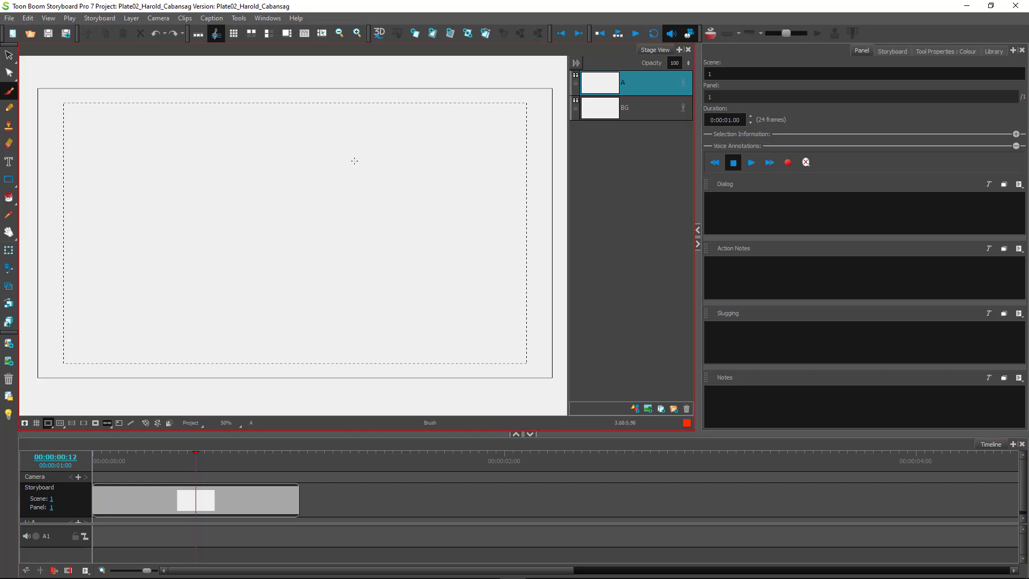
left_click(937, 53)
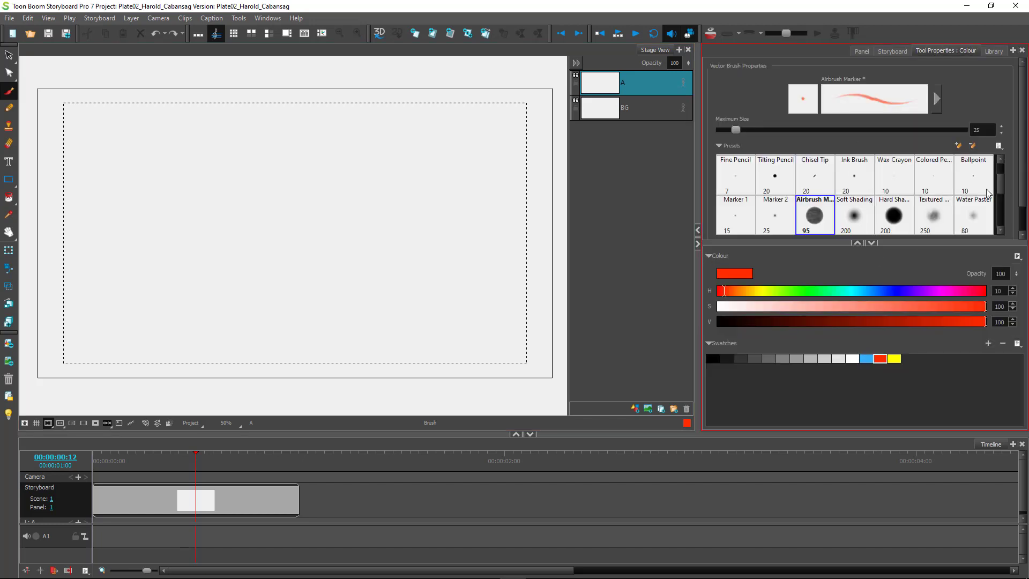
left_click(713, 358)
mouse_move(305, 206)
left_mouse_down()
mouse_move(339, 207)
mouse_move(317, 194)
left_mouse_up()
key("ctrl+z")
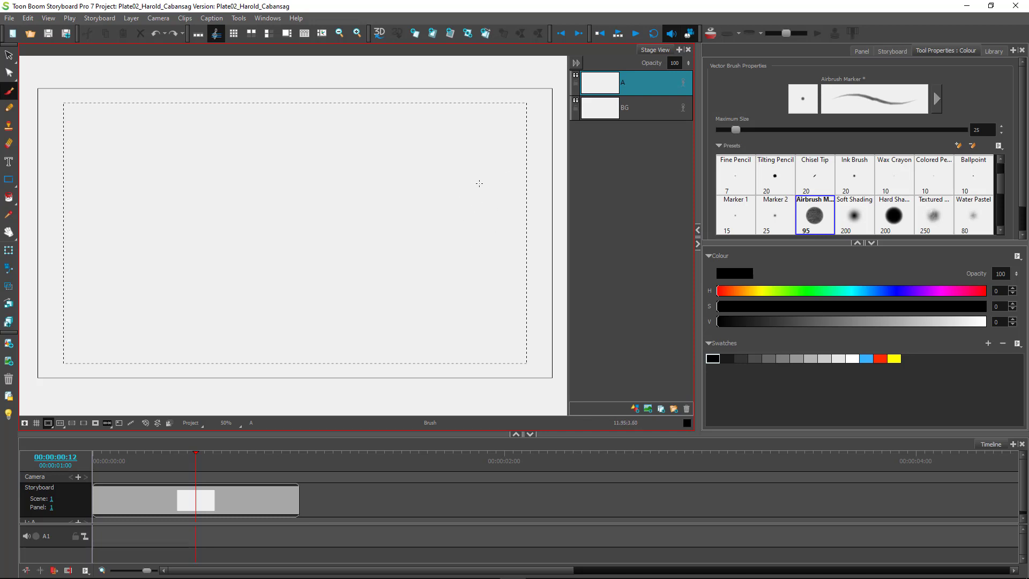
Sketch the mannequin's oval head, neck and shoulder line, and torso near the panel's right side.
mouse_move(472, 176)
left_mouse_down()
mouse_move(466, 211)
mouse_move(486, 180)
mouse_move(481, 207)
mouse_move(467, 179)
mouse_move(483, 220)
mouse_move(462, 182)
mouse_move(471, 223)
mouse_move(488, 187)
mouse_move(455, 214)
mouse_move(459, 189)
mouse_move(476, 223)
mouse_move(490, 188)
mouse_move(452, 193)
mouse_move(457, 227)
mouse_move(456, 210)
mouse_move(483, 178)
mouse_move(458, 219)
mouse_move(461, 203)
mouse_move(472, 233)
left_mouse_up()
mouse_move(464, 222)
left_mouse_down()
mouse_move(474, 235)
mouse_move(452, 258)
mouse_move(490, 234)
mouse_move(457, 285)
left_mouse_up()
mouse_move(490, 238)
left_mouse_down()
mouse_move(487, 264)
mouse_move(474, 298)
left_mouse_up()
mouse_move(457, 294)
left_mouse_down()
mouse_move(489, 258)
mouse_move(477, 298)
mouse_move(462, 286)
mouse_move(474, 316)
left_mouse_up()
mouse_move(481, 296)
left_mouse_down()
mouse_move(482, 316)
mouse_move(468, 314)
left_mouse_up()
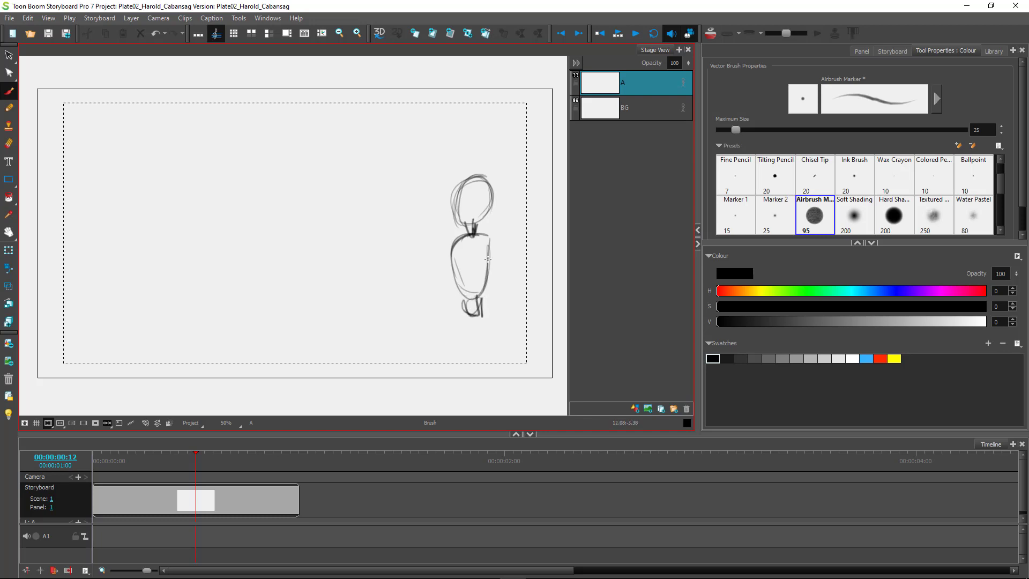
mouse_move(454, 239)
left_mouse_down()
mouse_move(454, 289)
mouse_move(475, 295)
mouse_move(485, 268)
left_mouse_up()
Draw the hip joint and both legs, darkening the pelvis and upper thigh.
mouse_move(482, 307)
left_mouse_down()
mouse_move(484, 327)
mouse_move(461, 320)
mouse_move(471, 327)
mouse_move(447, 371)
left_mouse_up()
mouse_move(488, 324)
left_mouse_down()
mouse_move(461, 368)
mouse_move(459, 322)
mouse_move(444, 373)
left_mouse_up()
left_click_drag(453, 337, 459, 371)
mouse_move(488, 317)
left_mouse_down()
mouse_move(475, 360)
mouse_move(458, 324)
mouse_move(452, 376)
mouse_move(474, 344)
mouse_move(491, 347)
mouse_move(488, 323)
mouse_move(494, 383)
left_mouse_up()
left_click_drag(496, 342, 509, 381)
left_click_drag(483, 316, 507, 371)
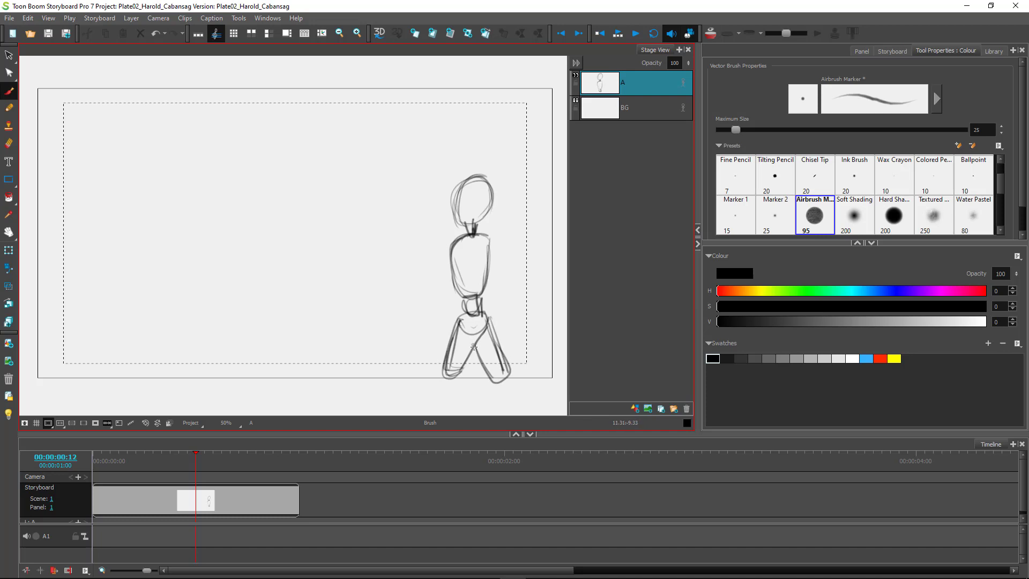
mouse_move(471, 312)
left_mouse_down()
mouse_move(489, 328)
mouse_move(478, 318)
mouse_move(457, 329)
left_mouse_up()
Sketch the forward arm and the back arm with a scribbled hand, hatch the leg, and stroke across the chest.
mouse_move(473, 246)
left_mouse_down()
mouse_move(442, 298)
mouse_move(414, 306)
mouse_move(390, 333)
mouse_move(408, 321)
left_mouse_up()
left_click_drag(490, 250, 512, 285)
left_click_drag(502, 276, 510, 287)
left_click_drag(500, 279, 526, 312)
mouse_move(517, 282)
left_mouse_down()
mouse_move(527, 314)
mouse_move(506, 290)
mouse_move(526, 319)
left_mouse_up()
mouse_move(515, 280)
left_mouse_down()
mouse_move(527, 343)
mouse_move(523, 320)
left_mouse_up()
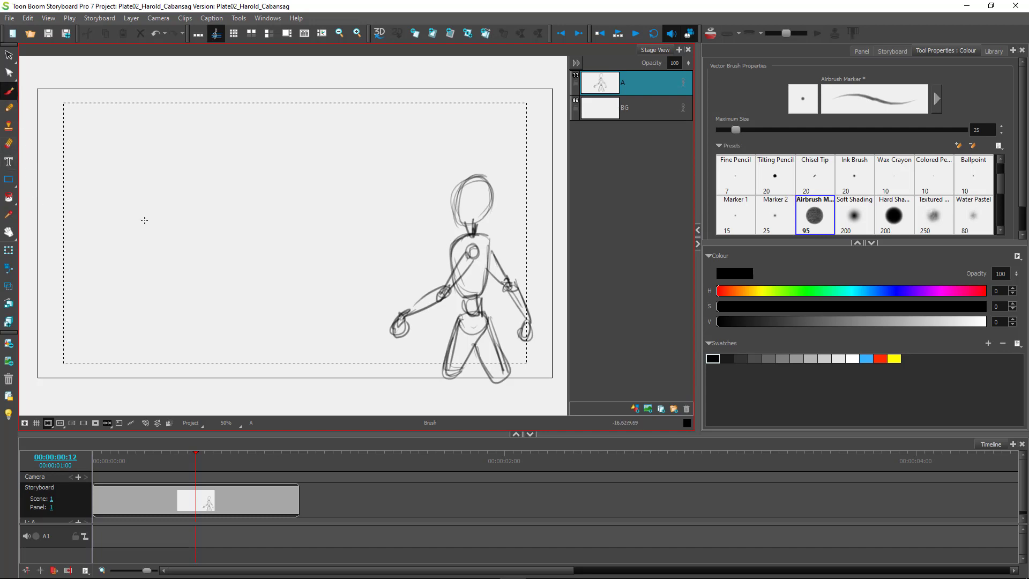
mouse_move(486, 335)
left_mouse_down()
mouse_move(480, 356)
mouse_move(489, 347)
mouse_move(486, 370)
mouse_move(499, 362)
mouse_move(497, 376)
mouse_move(479, 347)
left_mouse_up()
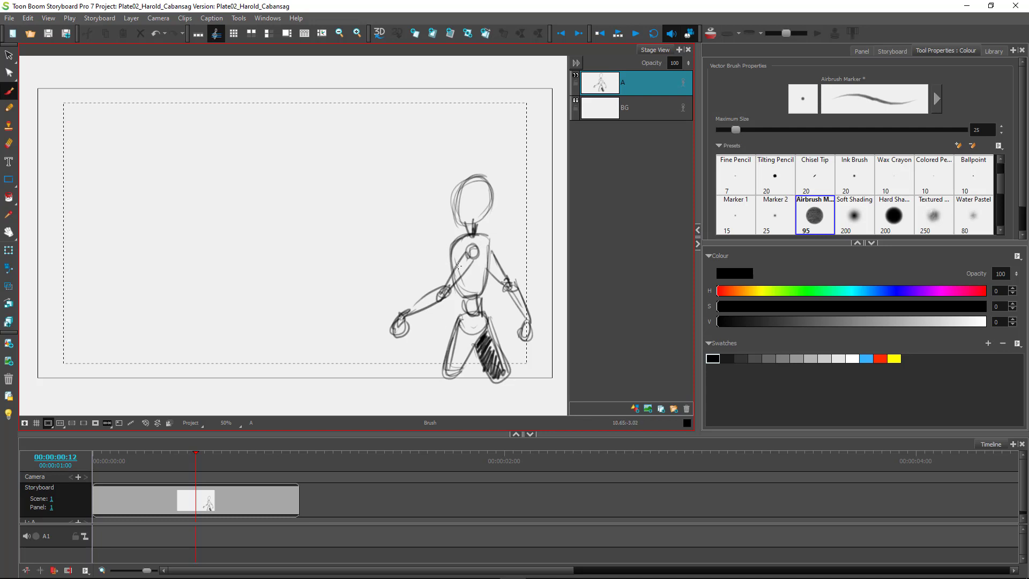
left_click_drag(481, 264, 498, 281)
left_click_drag(475, 244, 526, 306)
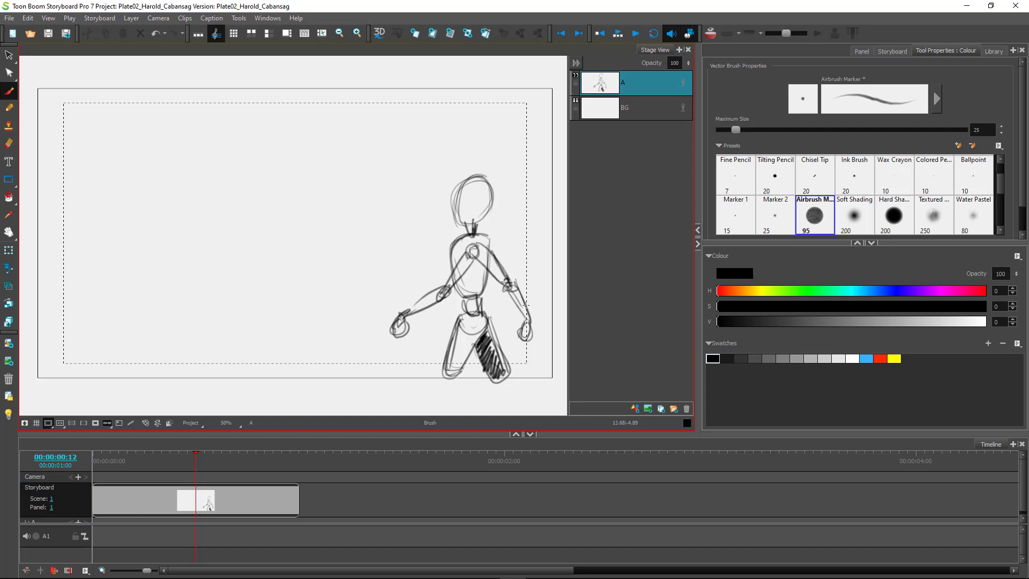
Erase the stray arm lines inside the chest, then hatch the forward upper arm and fill the hand.
left_click(9, 143)
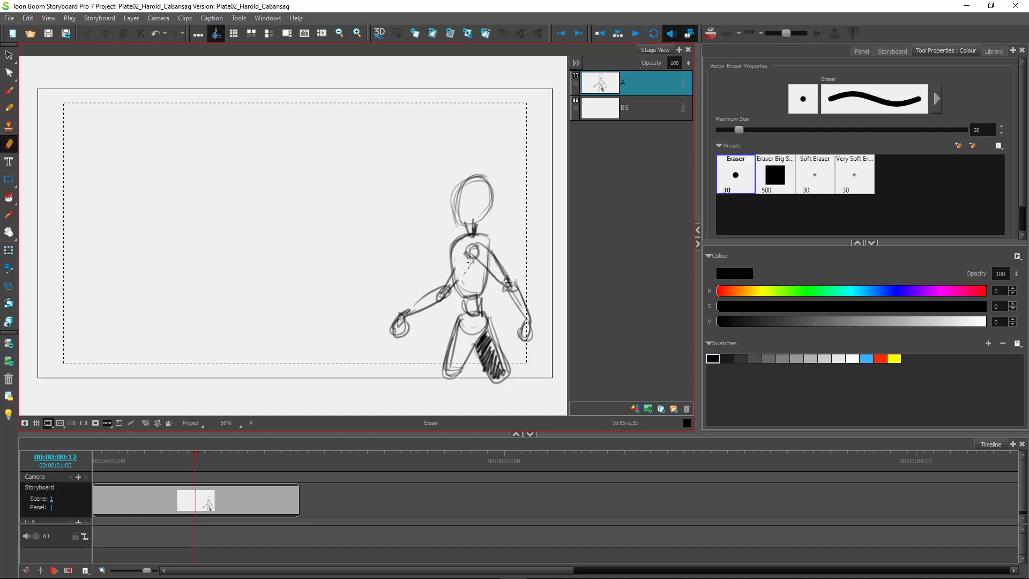
mouse_move(460, 268)
left_mouse_down()
mouse_move(459, 281)
mouse_move(458, 269)
mouse_move(488, 265)
mouse_move(490, 253)
left_mouse_up()
left_click(9, 90)
mouse_move(448, 283)
left_mouse_down()
mouse_move(395, 329)
mouse_move(410, 328)
left_mouse_up()
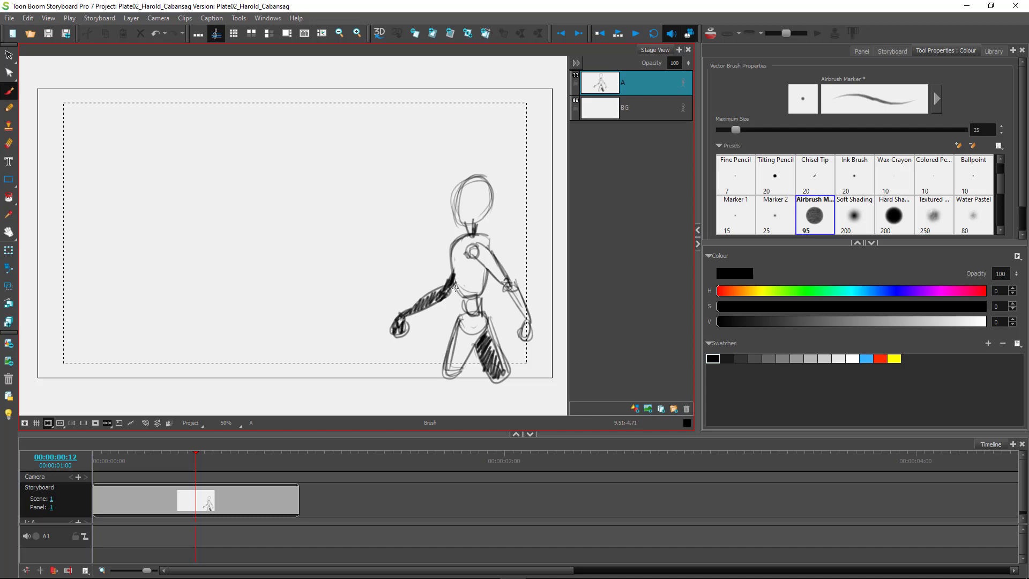
left_click_drag(453, 284, 450, 272)
Add panel 2 and turn on onion skin so panel 1's mannequin shows as a red guide.
key("p")
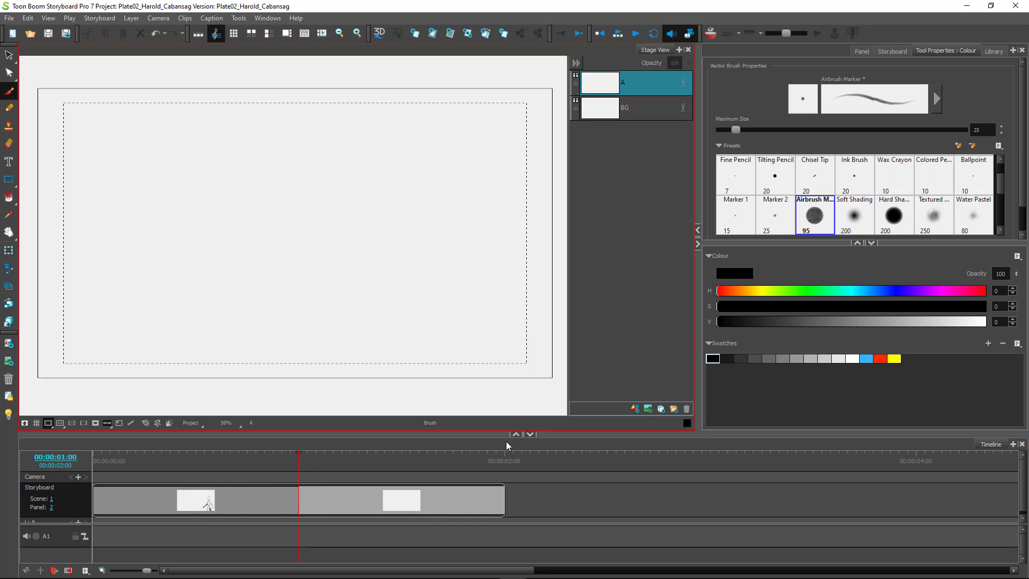
left_click(711, 35)
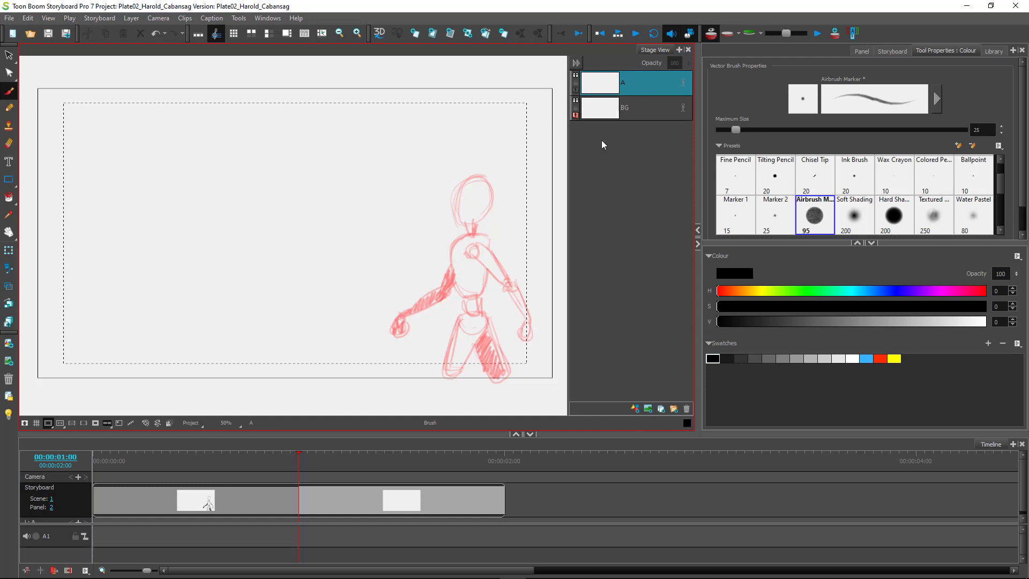
mouse_move(300, 462)
left_mouse_down()
mouse_move(257, 469)
mouse_move(338, 479)
mouse_move(271, 467)
mouse_move(338, 469)
mouse_move(257, 468)
mouse_move(334, 471)
mouse_move(269, 470)
mouse_move(329, 473)
mouse_move(273, 472)
mouse_move(328, 473)
mouse_move(316, 472)
left_mouse_up()
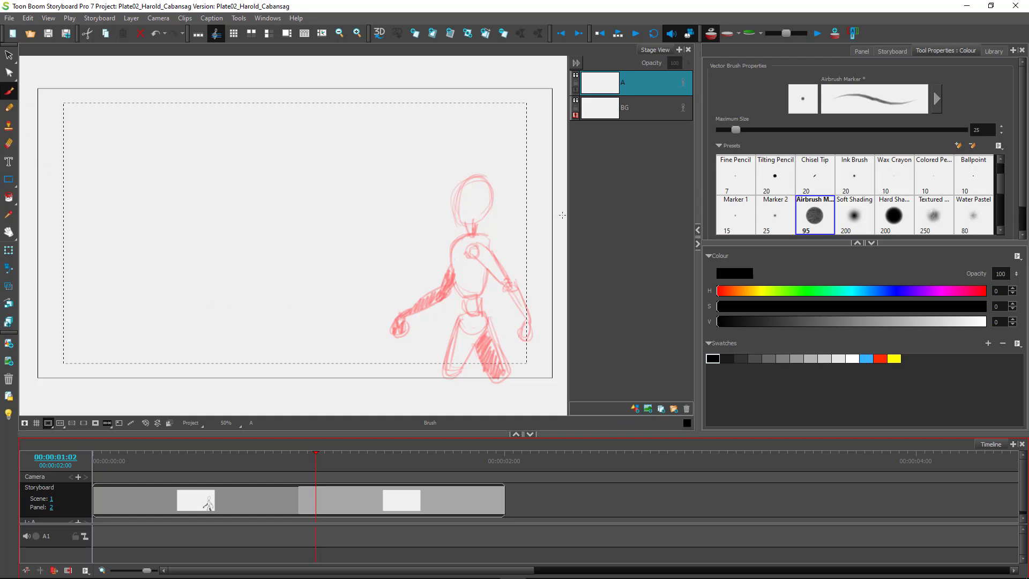
Draw the second pose's head, torso, pelvis and back leg over the red ghost.
mouse_move(455, 193)
left_mouse_down()
mouse_move(440, 211)
mouse_move(442, 192)
mouse_move(463, 199)
mouse_move(445, 190)
mouse_move(463, 185)
mouse_move(439, 203)
mouse_move(454, 188)
mouse_move(441, 199)
mouse_move(449, 227)
mouse_move(465, 194)
mouse_move(456, 235)
mouse_move(441, 224)
mouse_move(474, 206)
mouse_move(460, 239)
mouse_move(437, 254)
mouse_move(447, 296)
left_mouse_up()
mouse_move(461, 241)
left_mouse_down()
mouse_move(473, 278)
mouse_move(472, 254)
mouse_move(458, 301)
mouse_move(443, 284)
mouse_move(469, 291)
mouse_move(458, 246)
left_mouse_up()
left_click_drag(446, 249, 465, 246)
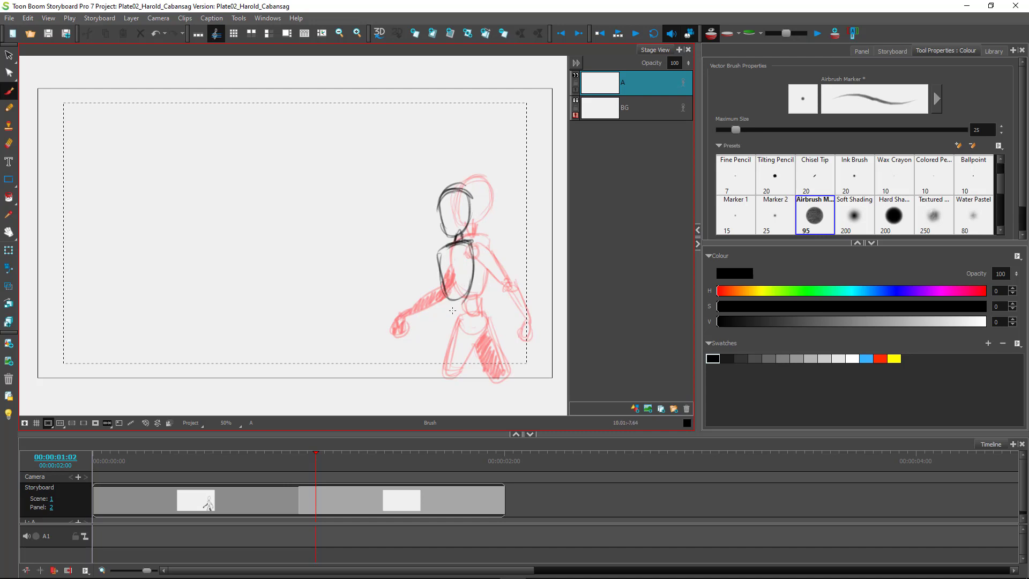
mouse_move(460, 303)
left_mouse_down()
mouse_move(467, 310)
mouse_move(454, 304)
mouse_move(444, 326)
mouse_move(469, 324)
mouse_move(450, 340)
left_mouse_up()
mouse_move(465, 321)
left_mouse_down()
mouse_move(473, 327)
mouse_move(449, 346)
mouse_move(469, 324)
mouse_move(476, 336)
mouse_move(409, 373)
mouse_move(486, 374)
left_mouse_up()
left_click_drag(476, 330, 499, 382)
mouse_move(464, 352)
left_mouse_down()
mouse_move(483, 375)
mouse_move(462, 352)
mouse_move(477, 346)
mouse_move(477, 367)
mouse_move(487, 360)
mouse_move(494, 369)
mouse_move(469, 343)
left_mouse_up()
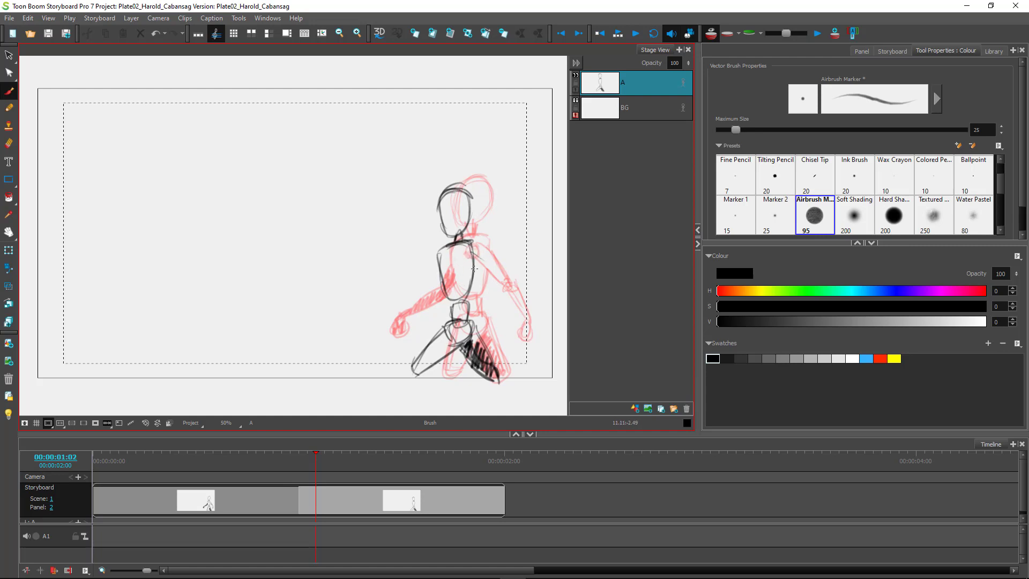
Sketch the back and forward arms, hatch the forward upper arm, and zoom the timeline out.
mouse_move(465, 249)
left_mouse_down()
mouse_move(454, 255)
mouse_move(485, 279)
mouse_move(508, 278)
mouse_move(494, 284)
mouse_move(532, 306)
mouse_move(531, 333)
left_mouse_up()
mouse_move(527, 298)
left_mouse_down()
mouse_move(536, 327)
mouse_move(525, 346)
mouse_move(531, 324)
left_mouse_up()
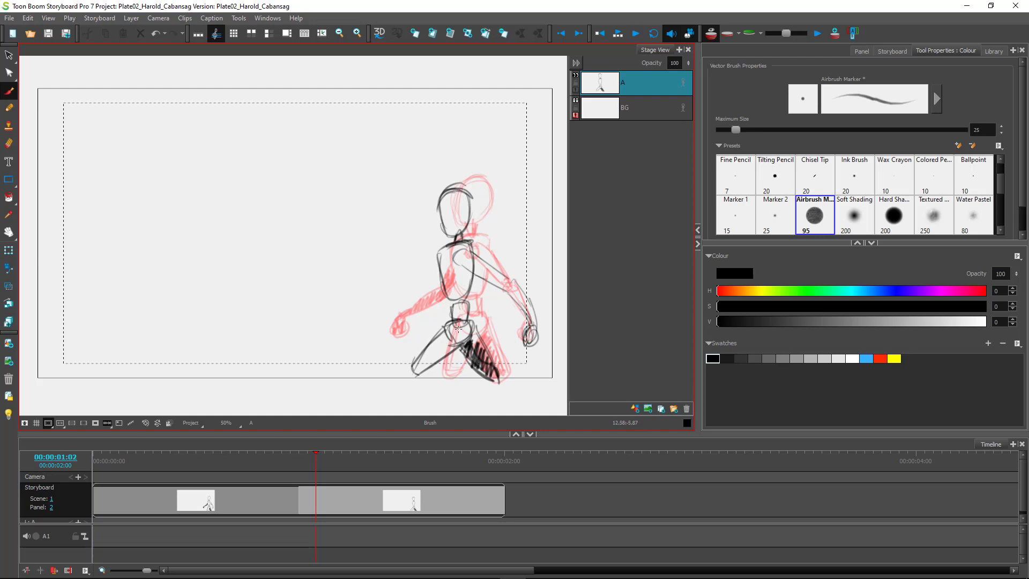
mouse_move(504, 287)
left_mouse_down()
mouse_move(493, 269)
mouse_move(424, 285)
mouse_move(423, 300)
mouse_move(433, 295)
mouse_move(378, 316)
left_mouse_up()
mouse_move(420, 305)
left_mouse_down()
mouse_move(378, 318)
mouse_move(389, 330)
mouse_move(372, 331)
mouse_move(389, 319)
left_mouse_up()
mouse_move(432, 284)
left_mouse_down()
mouse_move(374, 322)
mouse_move(388, 314)
left_mouse_up()
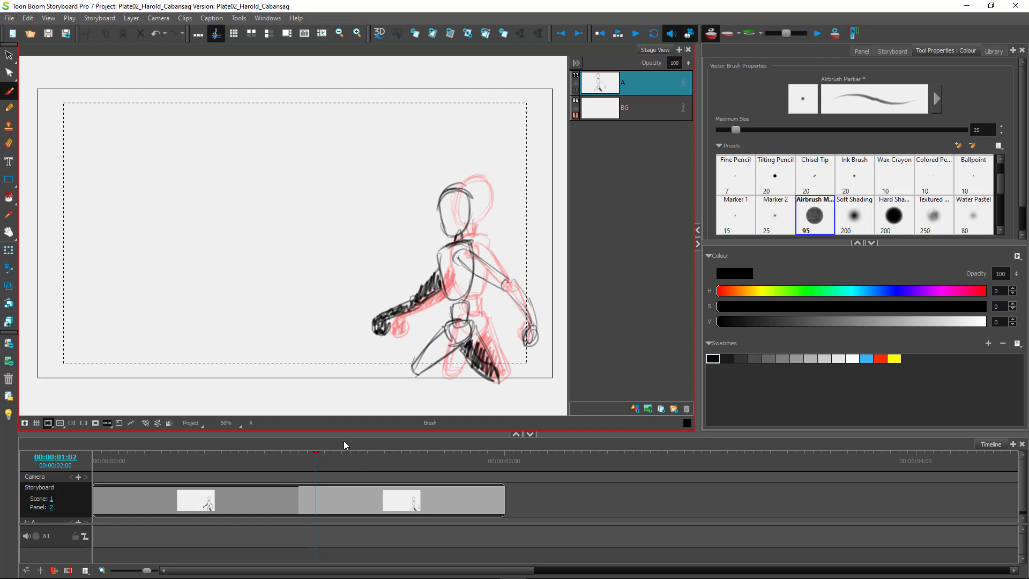
mouse_move(314, 468)
left_mouse_down()
mouse_move(274, 469)
mouse_move(319, 474)
left_mouse_up()
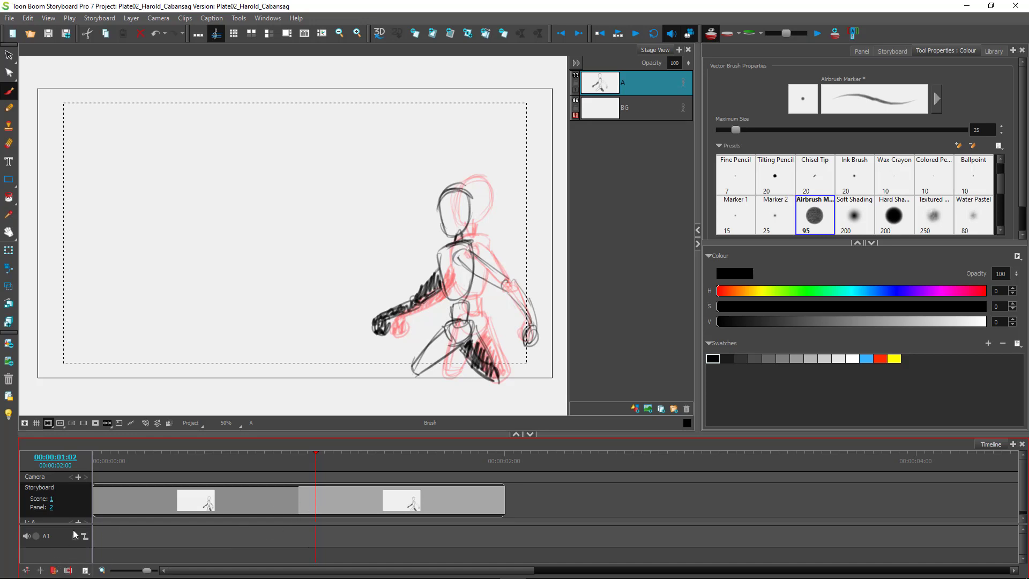
left_click_drag(142, 572, 138, 573)
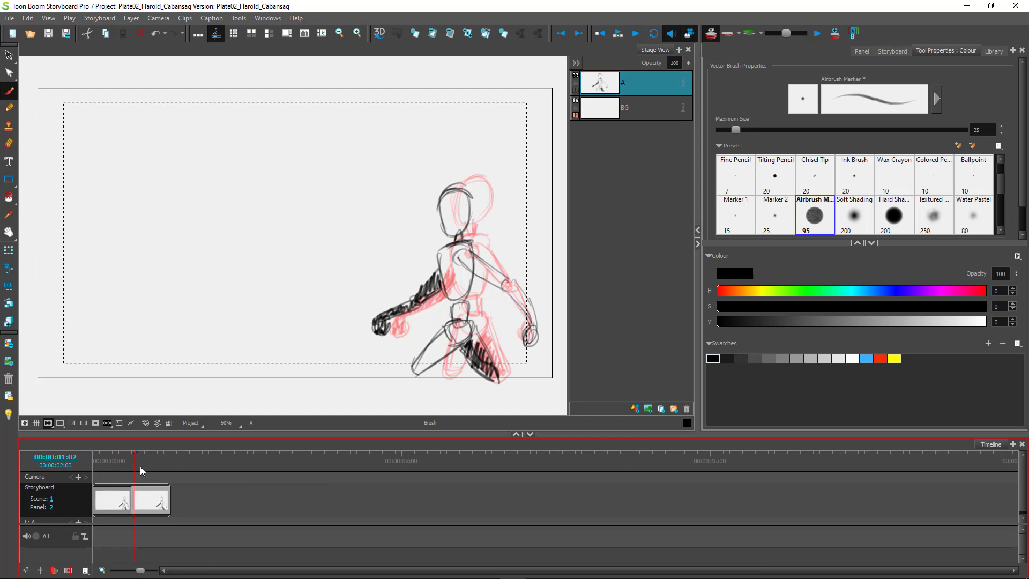
Create panel 3 after panel 2, with panel 2's pose as a red onion-skin guide.
left_click_drag(132, 468, 153, 477)
key("p")
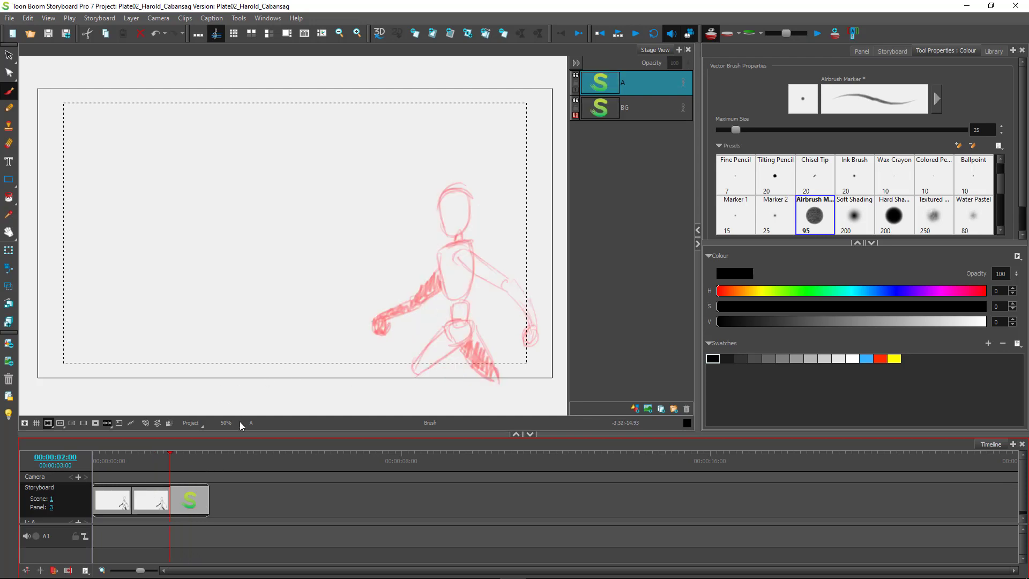
mouse_move(179, 469)
left_mouse_down()
mouse_move(161, 469)
mouse_move(185, 468)
left_mouse_up()
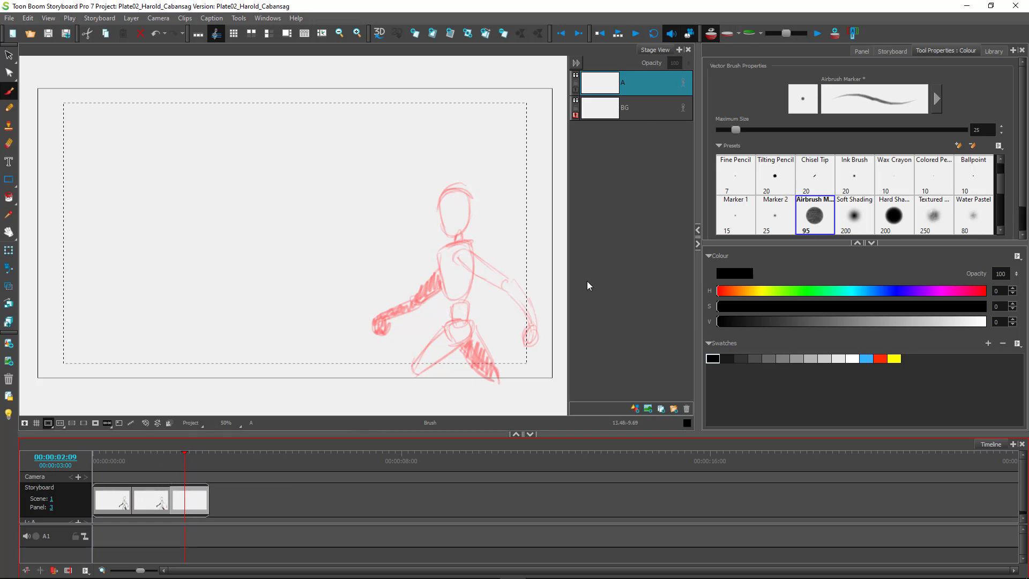
Set onion skin to show the previous two panels and sketch the new figure's head.
left_click(740, 36)
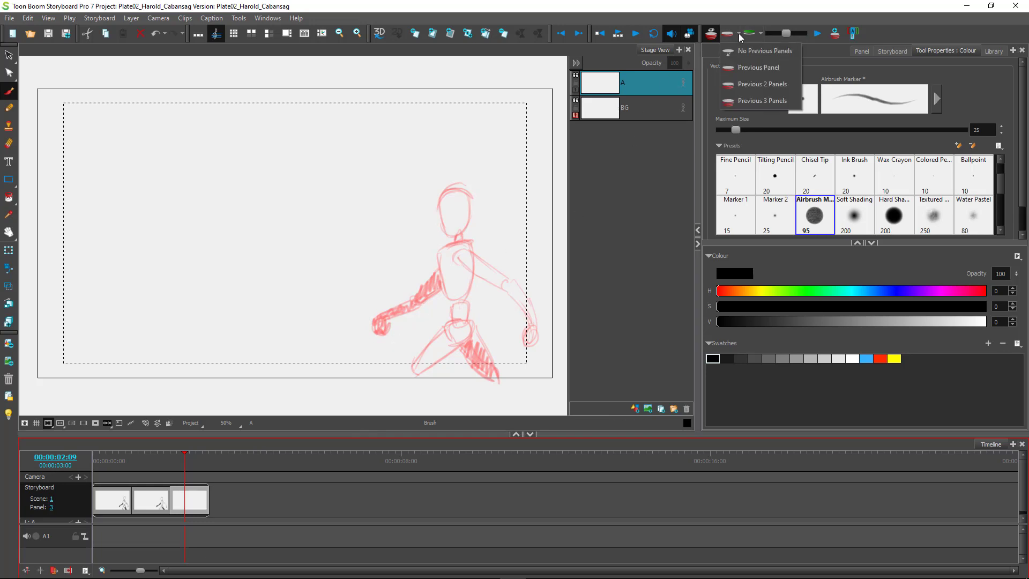
left_click(753, 84)
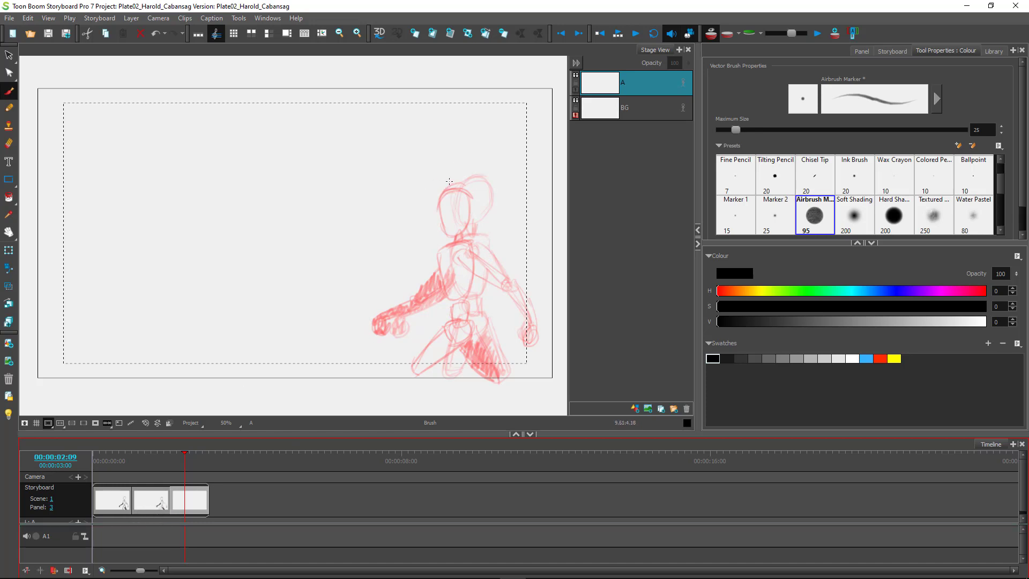
mouse_move(439, 172)
left_mouse_down()
mouse_move(426, 188)
mouse_move(445, 174)
mouse_move(455, 198)
left_mouse_up()
mouse_move(443, 177)
left_mouse_down()
mouse_move(447, 222)
mouse_move(424, 178)
mouse_move(427, 219)
mouse_move(452, 212)
mouse_move(422, 206)
mouse_move(438, 226)
mouse_move(449, 212)
mouse_move(442, 175)
mouse_move(421, 213)
mouse_move(431, 223)
mouse_move(452, 206)
mouse_move(424, 182)
mouse_move(426, 219)
mouse_move(437, 210)
mouse_move(421, 186)
mouse_move(440, 218)
mouse_move(442, 242)
mouse_move(427, 245)
mouse_move(442, 236)
mouse_move(416, 252)
mouse_move(424, 288)
left_mouse_up()
Draw the torso front line, hatch the lower legs, and add chest, upper-arm and hip strokes.
mouse_move(445, 234)
left_mouse_down()
mouse_move(445, 300)
mouse_move(426, 293)
mouse_move(449, 277)
mouse_move(432, 297)
mouse_move(426, 289)
mouse_move(440, 323)
mouse_move(429, 304)
mouse_move(436, 320)
mouse_move(443, 304)
mouse_move(426, 311)
mouse_move(434, 308)
mouse_move(436, 328)
mouse_move(446, 315)
mouse_move(426, 310)
mouse_move(448, 324)
mouse_move(427, 320)
mouse_move(436, 345)
mouse_move(445, 320)
mouse_move(420, 338)
mouse_move(446, 338)
mouse_move(422, 318)
mouse_move(426, 342)
mouse_move(440, 326)
mouse_move(422, 330)
mouse_move(428, 377)
mouse_move(446, 339)
mouse_move(431, 370)
mouse_move(417, 343)
mouse_move(444, 352)
mouse_move(418, 358)
mouse_move(448, 343)
mouse_move(426, 358)
mouse_move(411, 340)
mouse_move(421, 321)
mouse_move(424, 338)
mouse_move(428, 318)
mouse_move(427, 345)
mouse_move(451, 320)
mouse_move(447, 295)
mouse_move(461, 289)
mouse_move(433, 315)
mouse_move(438, 270)
mouse_move(393, 365)
mouse_move(398, 348)
mouse_move(417, 374)
left_mouse_up()
mouse_move(420, 329)
left_mouse_down()
mouse_move(396, 360)
mouse_move(422, 362)
mouse_move(403, 374)
mouse_move(390, 366)
mouse_move(406, 349)
mouse_move(413, 369)
mouse_move(415, 336)
mouse_move(396, 371)
left_mouse_up()
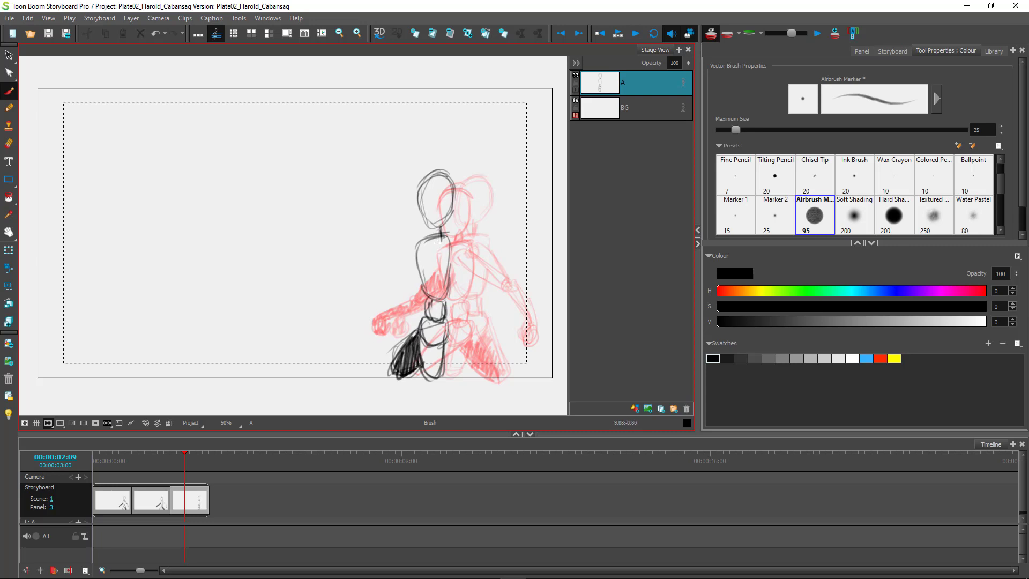
mouse_move(435, 247)
left_mouse_down()
mouse_move(429, 256)
mouse_move(444, 260)
mouse_move(431, 263)
mouse_move(440, 265)
mouse_move(430, 322)
mouse_move(433, 312)
left_mouse_up()
left_click_drag(430, 258, 435, 268)
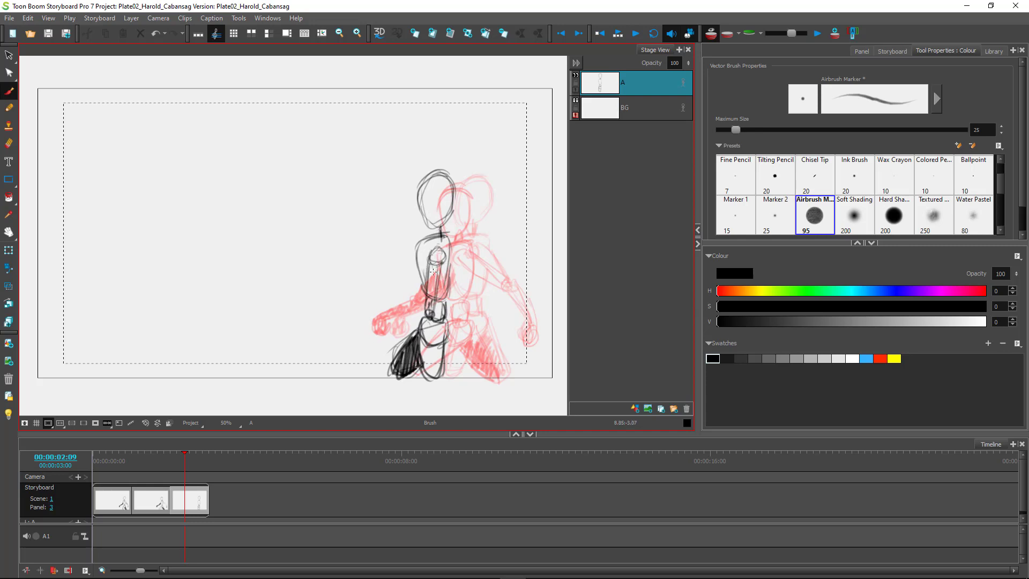
left_click_drag(434, 315, 414, 367)
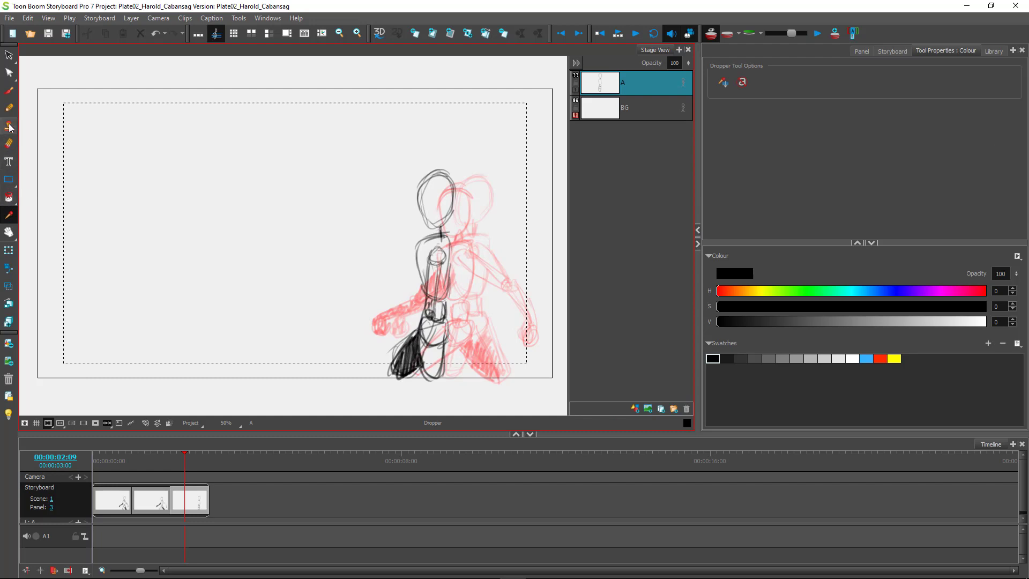
Erase and repaint part of the leg hatching, then draw a line down the torso.
left_click(9, 143)
mouse_move(409, 356)
left_mouse_down()
mouse_move(421, 326)
mouse_move(414, 363)
mouse_move(421, 335)
left_mouse_up()
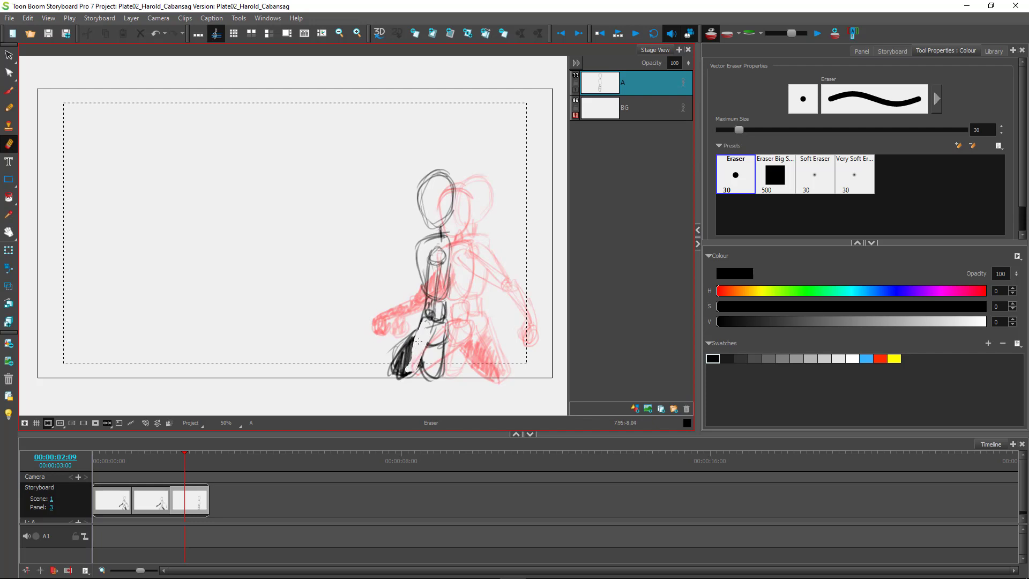
left_click(8, 90)
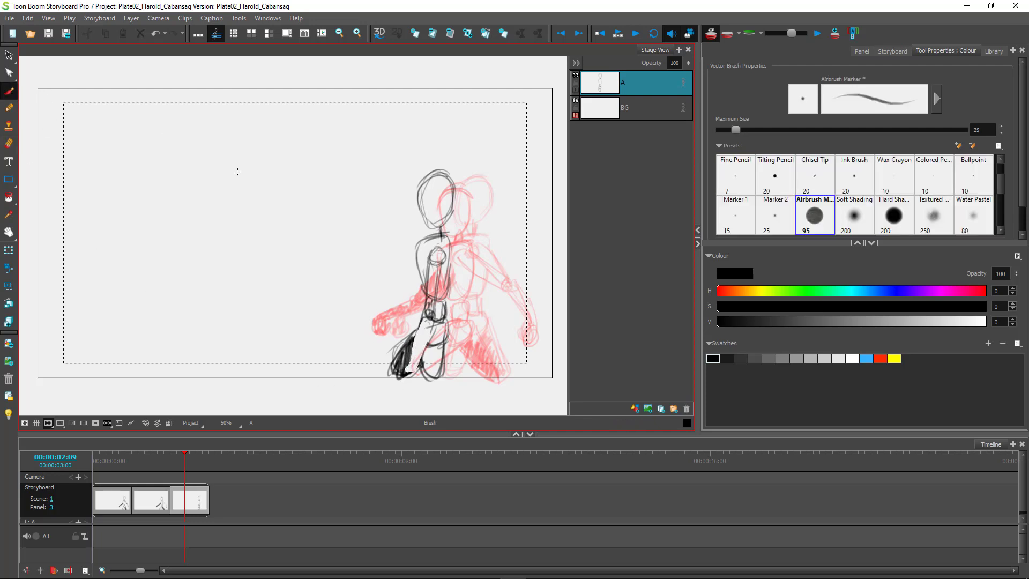
mouse_move(415, 340)
left_mouse_down()
mouse_move(409, 362)
mouse_move(426, 341)
mouse_move(409, 369)
mouse_move(417, 382)
mouse_move(408, 375)
mouse_move(416, 378)
mouse_move(428, 343)
left_mouse_up()
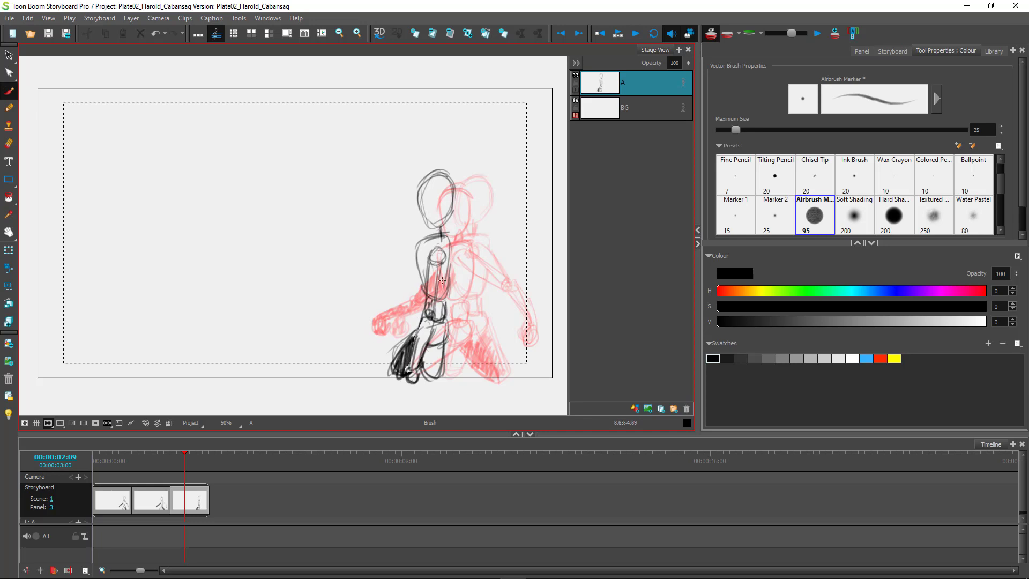
left_click_drag(450, 239, 443, 316)
Erase the torso and arm lines, undo that erasure, and draw a stroke along the arm.
left_click(8, 143)
mouse_move(431, 290)
left_mouse_down()
mouse_move(423, 327)
mouse_move(435, 271)
mouse_move(413, 365)
left_mouse_up()
key("ctrl+z")
left_click(9, 90)
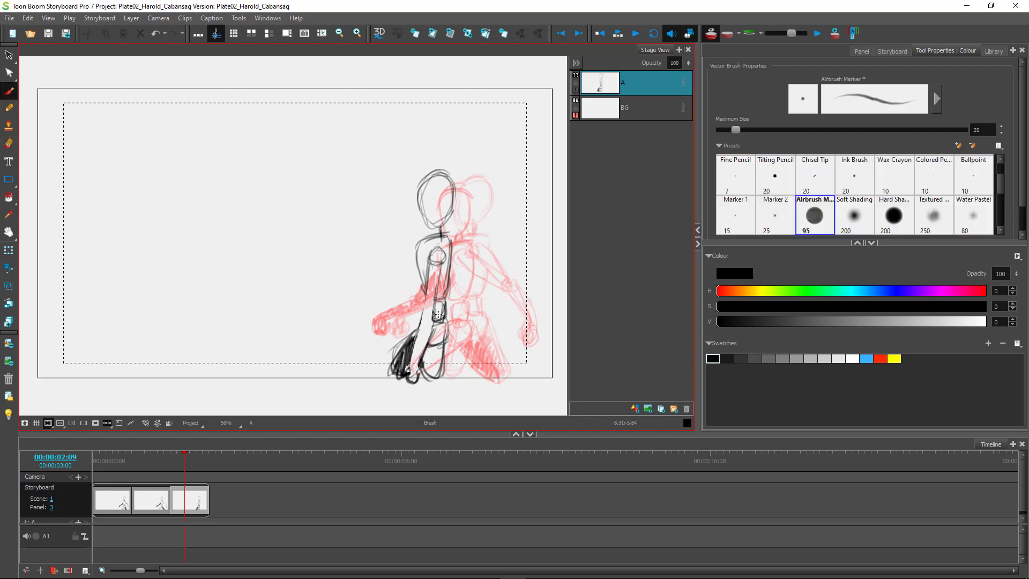
mouse_move(418, 265)
left_mouse_down()
mouse_move(429, 311)
mouse_move(424, 290)
mouse_move(410, 358)
mouse_move(424, 351)
mouse_move(413, 378)
left_mouse_up()
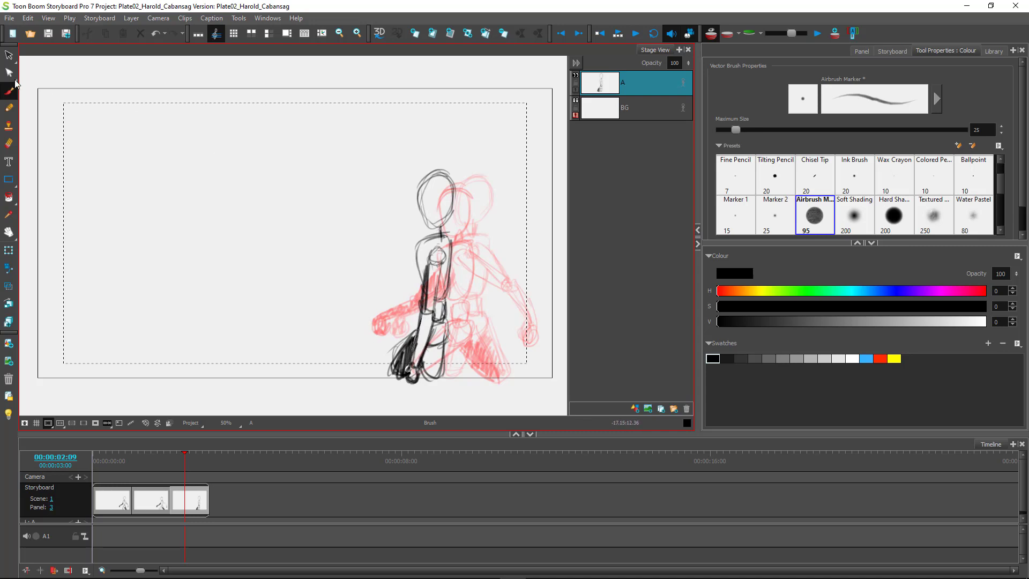
Replace the dark upper-arm strokes with a cleaner arm line and thicken the neck.
left_click(8, 143)
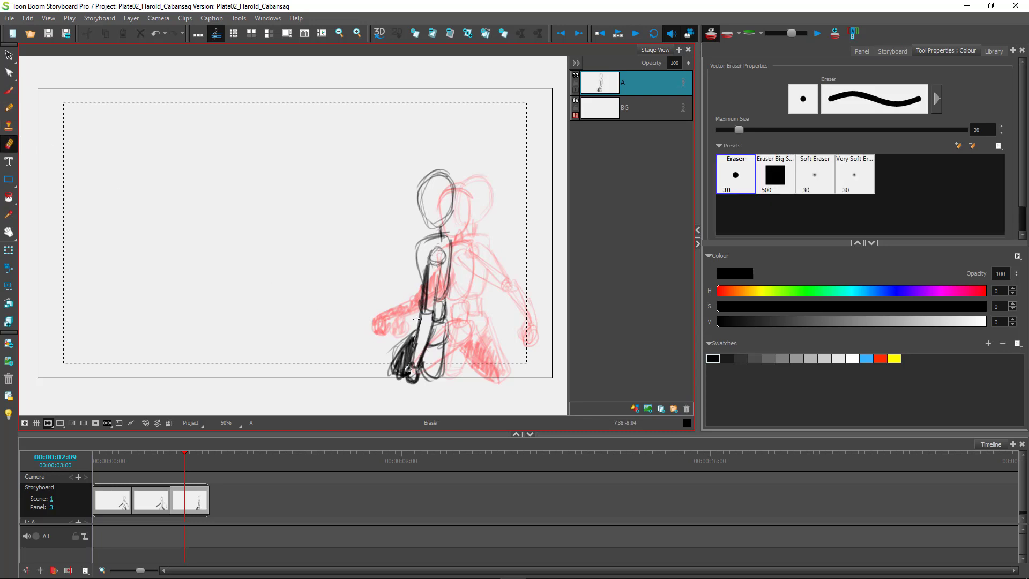
left_click_drag(422, 272, 420, 310)
left_click(8, 90)
left_click_drag(417, 267, 422, 291)
left_click_drag(439, 235, 450, 245)
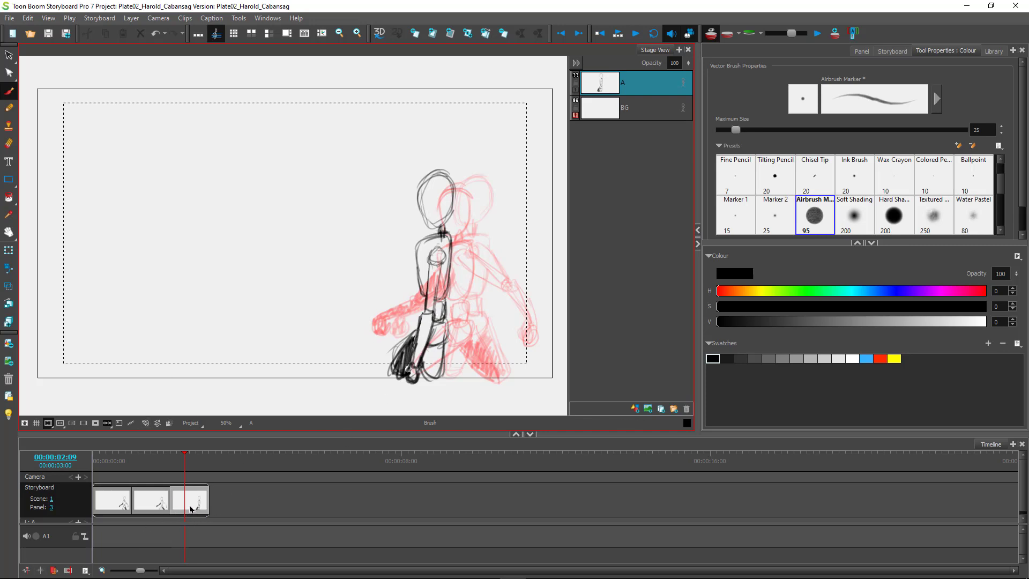
Add panel 4 and set onion skin to Previous 3 Panels.
key("p")
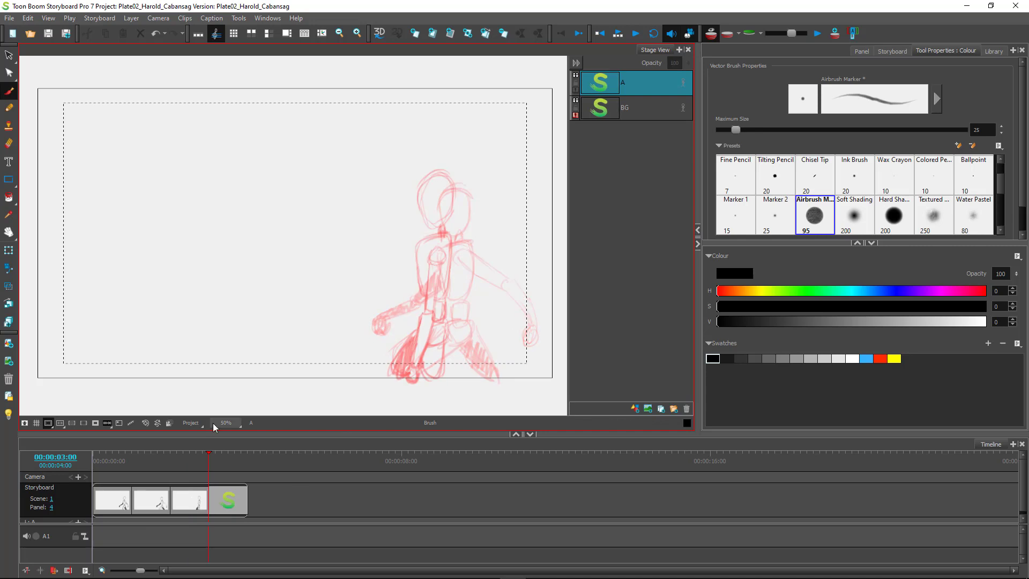
left_click_drag(208, 469, 228, 469)
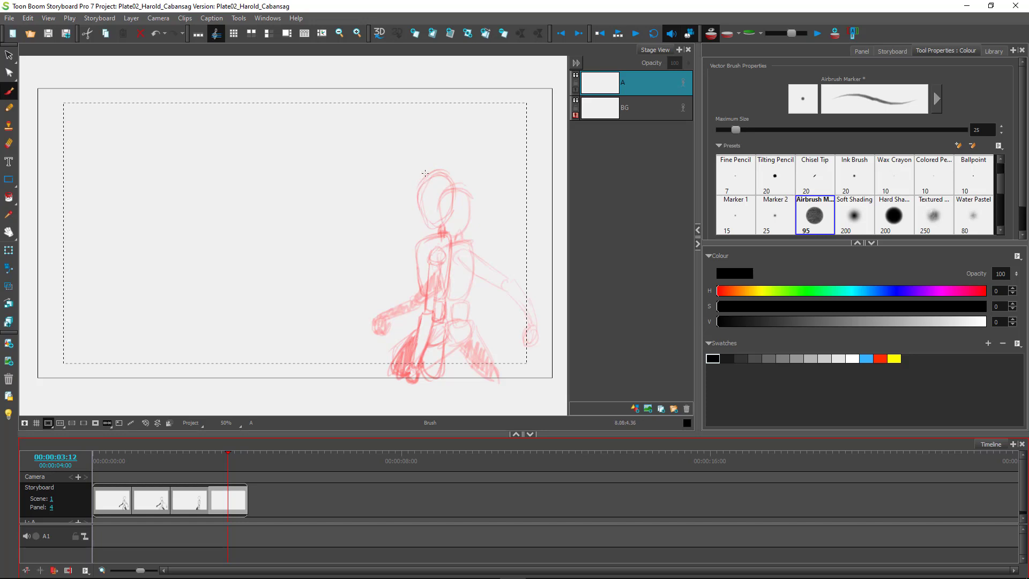
mouse_move(426, 174)
left_mouse_down()
mouse_move(404, 168)
mouse_move(397, 181)
left_mouse_up()
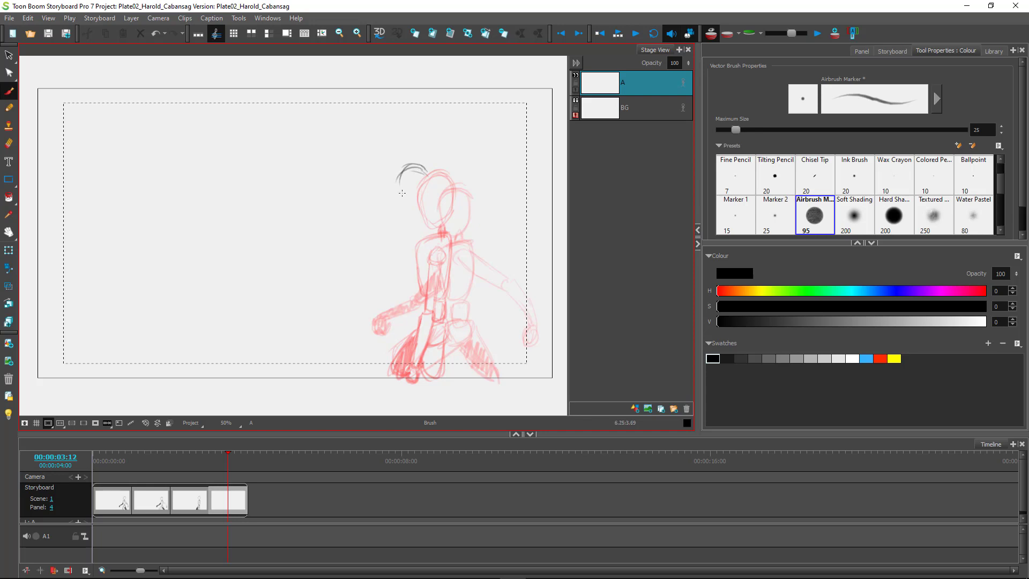
left_click(738, 35)
left_click(748, 101)
Sketch the new pose's head, torso, leg and forward-reaching arm, hatching down the back.
mouse_move(423, 169)
left_mouse_down()
mouse_move(432, 197)
mouse_move(396, 179)
mouse_move(406, 219)
mouse_move(427, 209)
mouse_move(426, 177)
mouse_move(399, 185)
mouse_move(420, 218)
mouse_move(429, 187)
mouse_move(414, 241)
mouse_move(424, 236)
mouse_move(402, 227)
mouse_move(398, 256)
mouse_move(433, 233)
mouse_move(429, 267)
left_mouse_up()
mouse_move(428, 228)
left_mouse_down()
mouse_move(404, 275)
mouse_move(407, 289)
mouse_move(429, 285)
mouse_move(431, 260)
mouse_move(405, 234)
mouse_move(406, 287)
mouse_move(425, 318)
mouse_move(422, 296)
mouse_move(430, 306)
mouse_move(416, 316)
mouse_move(412, 295)
mouse_move(423, 316)
mouse_move(428, 296)
mouse_move(422, 304)
mouse_move(412, 291)
mouse_move(419, 316)
mouse_move(426, 287)
mouse_move(440, 327)
mouse_move(417, 313)
mouse_move(406, 327)
mouse_move(432, 316)
mouse_move(405, 318)
mouse_move(426, 339)
mouse_move(435, 324)
mouse_move(410, 340)
mouse_move(407, 328)
mouse_move(435, 335)
mouse_move(429, 316)
mouse_move(428, 336)
mouse_move(408, 321)
mouse_move(427, 291)
mouse_move(412, 302)
mouse_move(423, 316)
mouse_move(407, 333)
mouse_move(435, 319)
mouse_move(409, 315)
mouse_move(415, 344)
mouse_move(408, 335)
mouse_move(422, 354)
mouse_move(437, 338)
mouse_move(417, 342)
mouse_move(424, 329)
mouse_move(412, 347)
mouse_move(425, 335)
mouse_move(443, 371)
mouse_move(417, 344)
mouse_move(425, 376)
mouse_move(440, 346)
mouse_move(426, 378)
mouse_move(440, 374)
mouse_move(427, 328)
mouse_move(410, 354)
mouse_move(384, 341)
mouse_move(387, 363)
left_mouse_up()
mouse_move(398, 337)
left_mouse_down()
mouse_move(405, 359)
mouse_move(378, 349)
mouse_move(381, 368)
mouse_move(385, 344)
mouse_move(374, 368)
mouse_move(412, 353)
mouse_move(374, 356)
mouse_move(400, 337)
mouse_move(410, 355)
mouse_move(389, 346)
mouse_move(378, 364)
mouse_move(378, 351)
mouse_move(400, 361)
mouse_move(408, 352)
mouse_move(408, 325)
mouse_move(406, 343)
mouse_move(423, 329)
mouse_move(384, 351)
left_mouse_up()
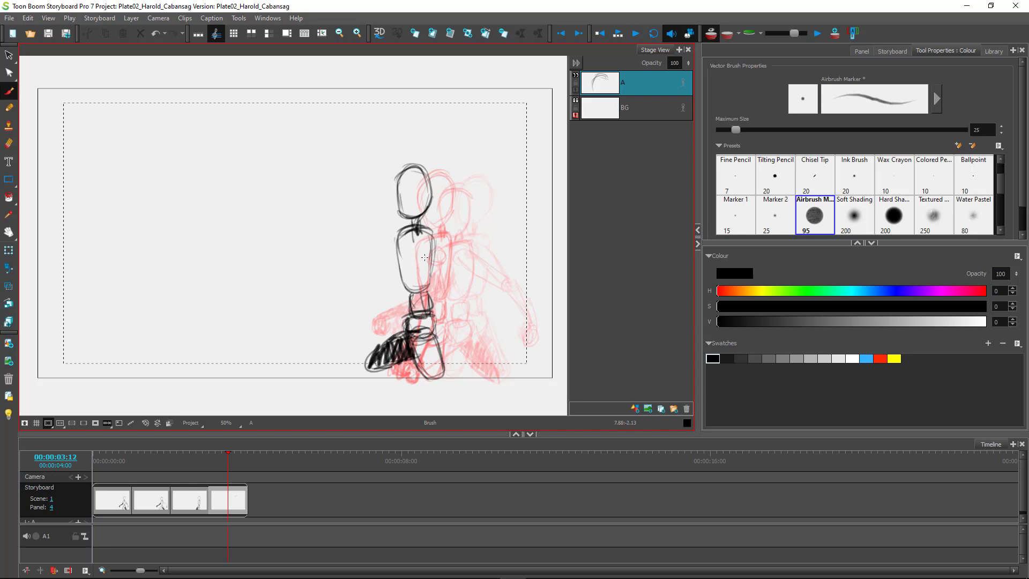
mouse_move(433, 248)
left_mouse_down()
mouse_move(450, 304)
mouse_move(442, 279)
mouse_move(444, 332)
mouse_move(446, 302)
mouse_move(441, 323)
mouse_move(445, 300)
mouse_move(427, 264)
mouse_move(450, 313)
mouse_move(438, 347)
mouse_move(443, 313)
left_mouse_up()
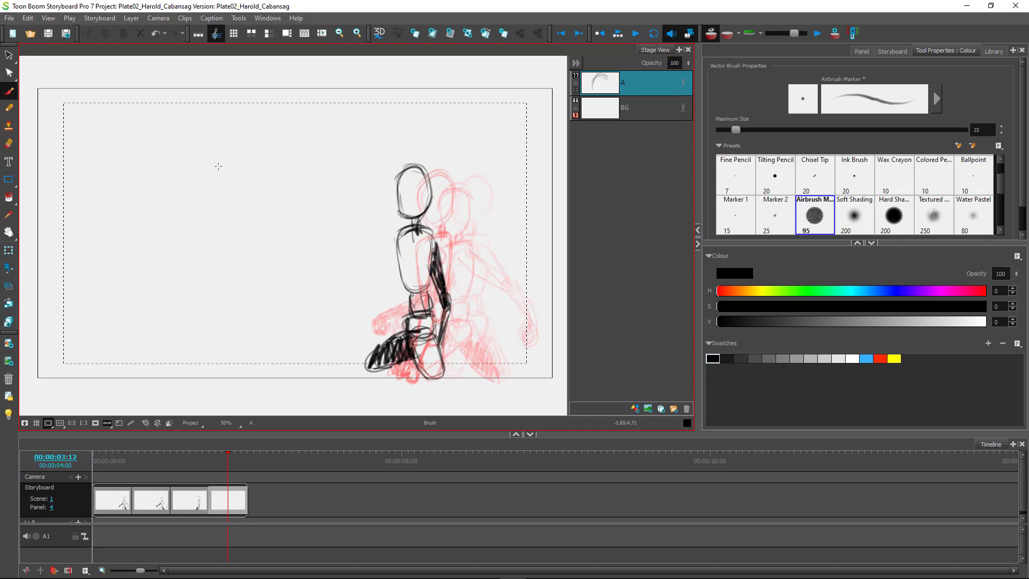
mouse_move(421, 253)
left_mouse_down()
mouse_move(412, 242)
mouse_move(386, 295)
left_mouse_up()
mouse_move(407, 249)
left_mouse_down()
mouse_move(393, 306)
mouse_move(348, 347)
left_mouse_up()
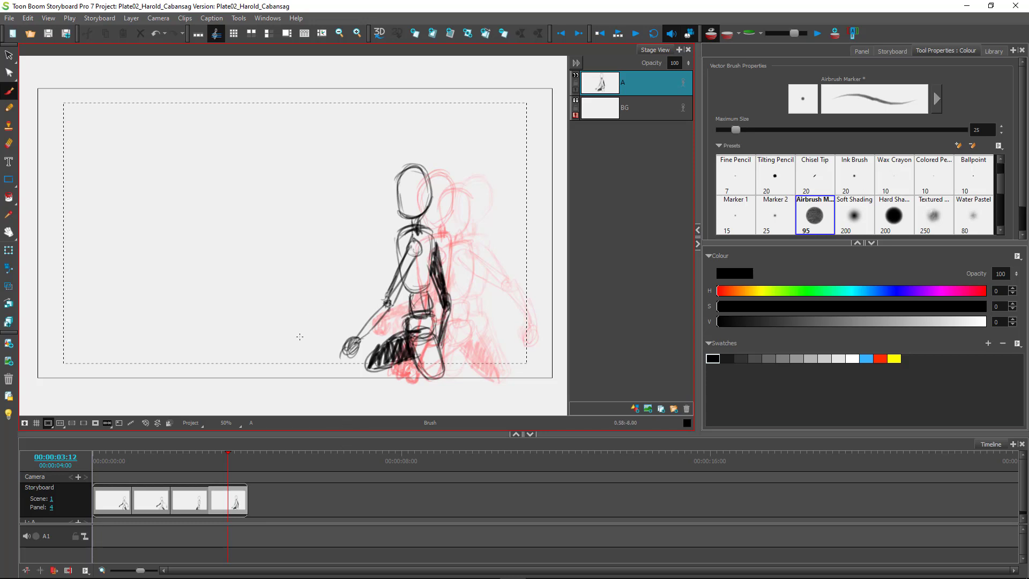
left_click(237, 499)
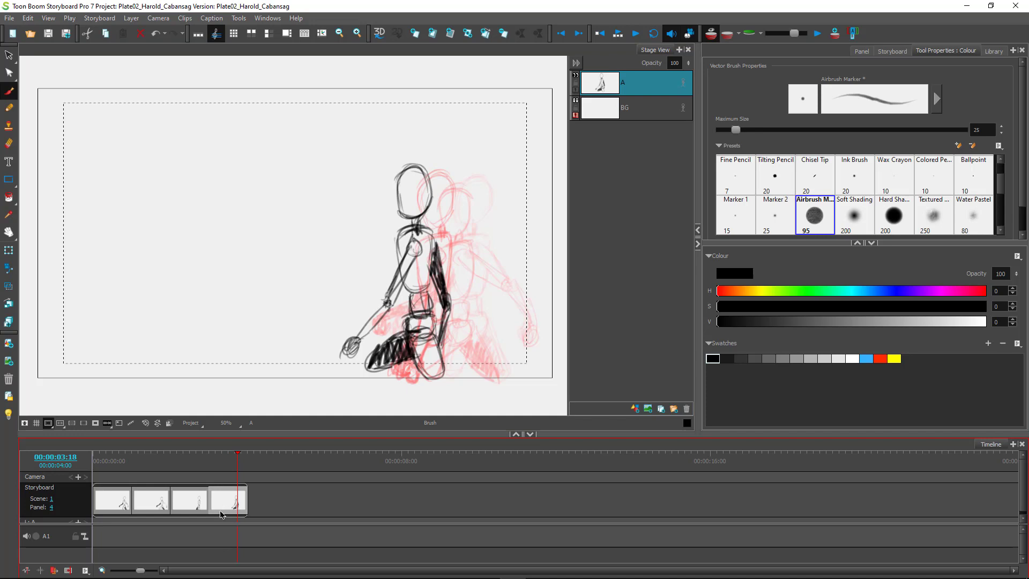
Add blank panel 5, then scrub back through the earlier panels to panel 1.
key("p")
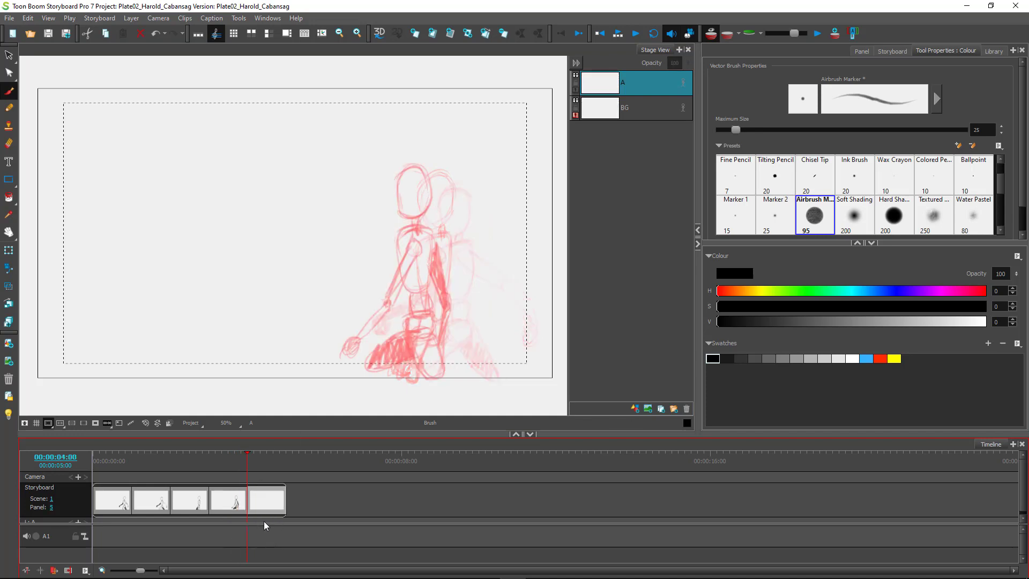
mouse_move(248, 468)
left_mouse_down()
mouse_move(259, 468)
mouse_move(131, 469)
mouse_move(264, 489)
mouse_move(113, 480)
left_mouse_up()
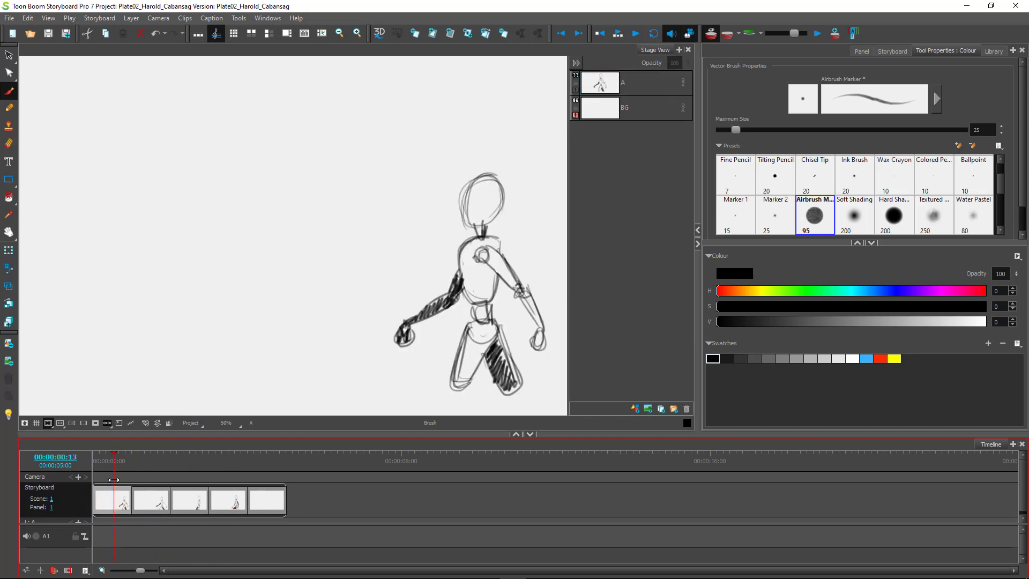
left_click(119, 503)
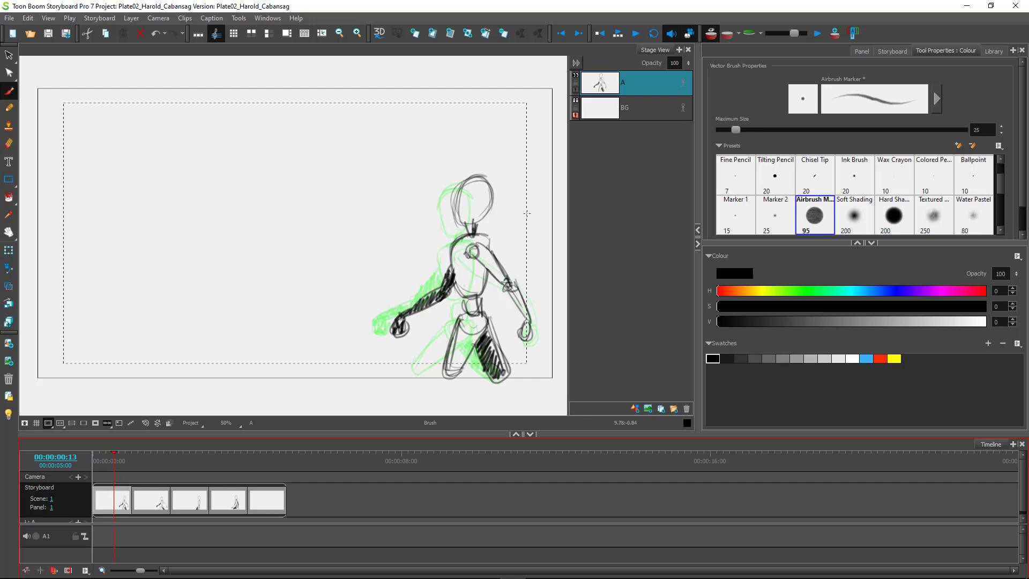
Turn off onion skin, play through the walk, and lasso-select panel 1's whole figure.
left_click(711, 32)
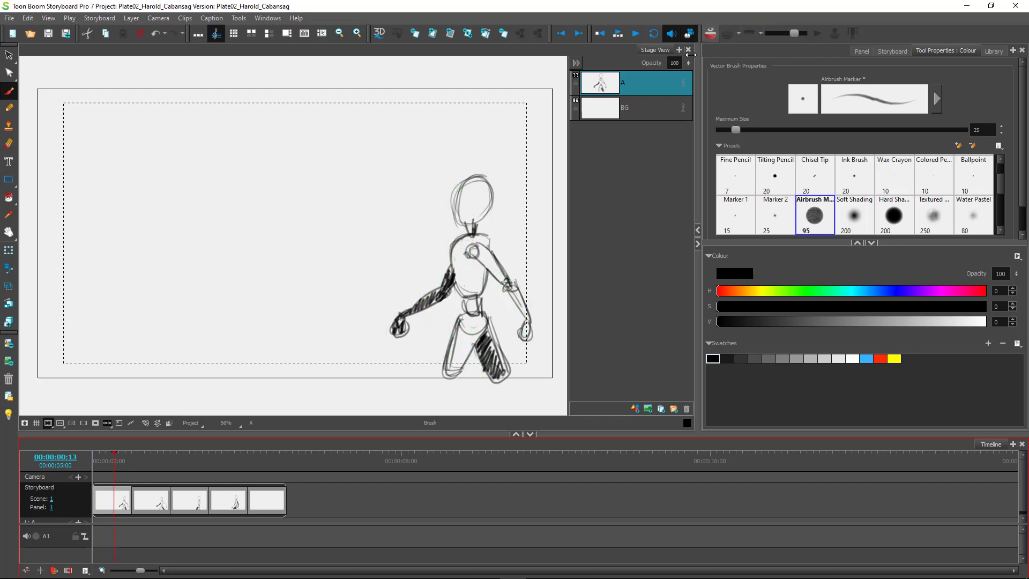
left_click(111, 474)
mouse_move(111, 468)
left_mouse_down()
mouse_move(266, 467)
mouse_move(113, 467)
left_mouse_up()
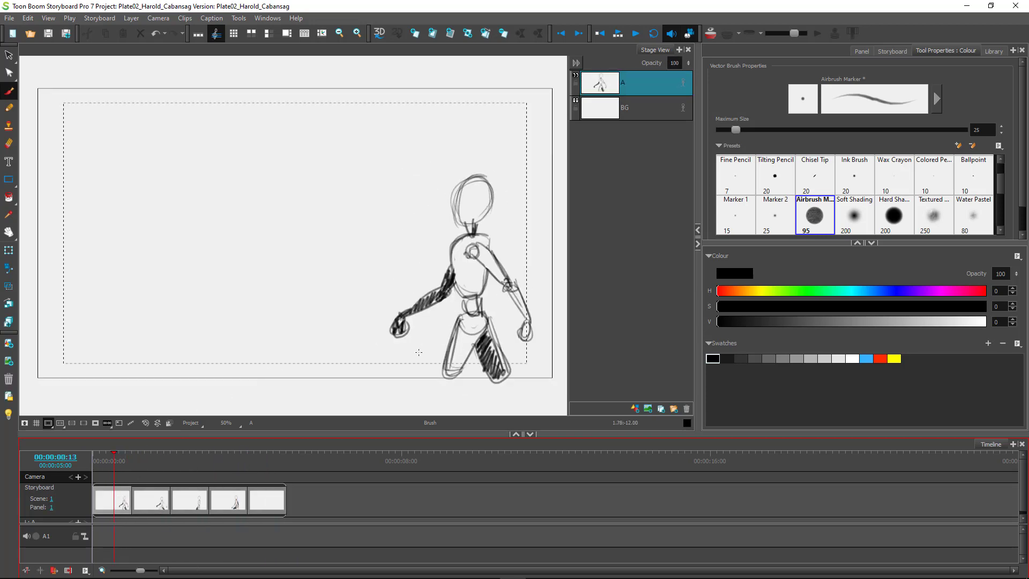
left_click(10, 56)
mouse_move(512, 234)
left_mouse_down()
mouse_move(300, 315)
mouse_move(465, 404)
mouse_move(575, 281)
left_mouse_up()
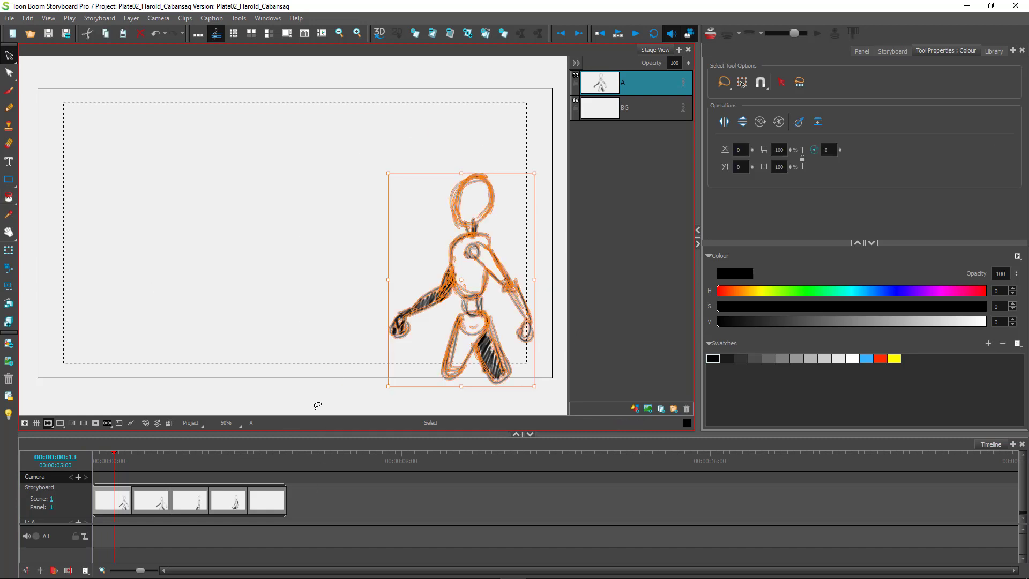
Try pasting the figure into empty panel 5, undo it, then delete that panel.
left_click(262, 500)
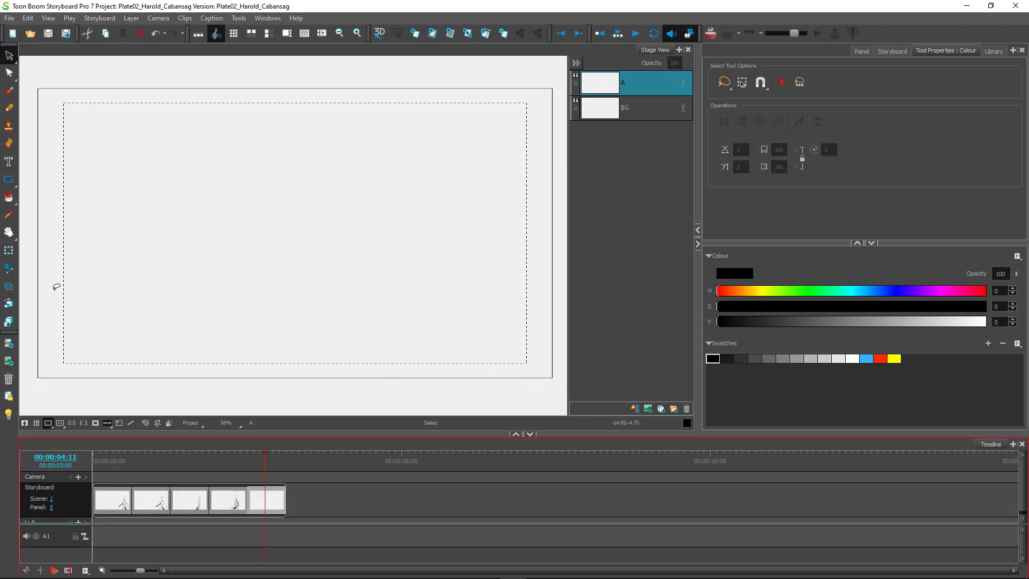
left_click(453, 263)
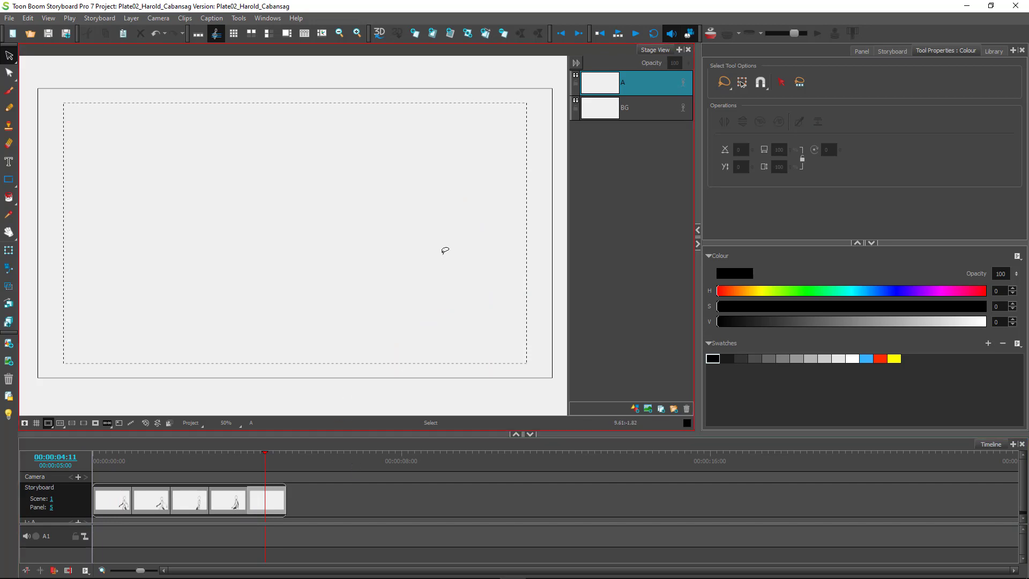
key("ctrl+v")
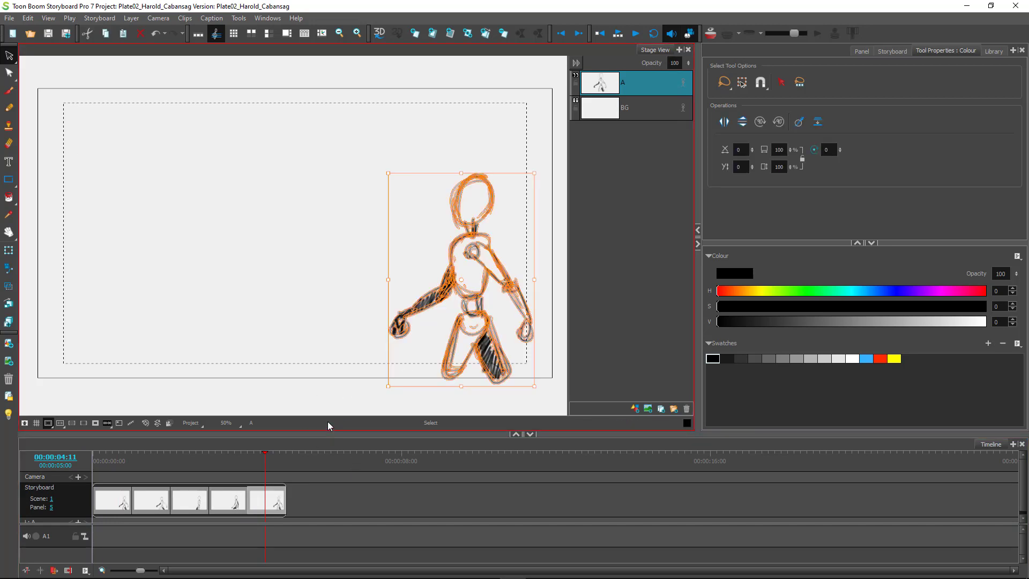
key("ctrl+z")
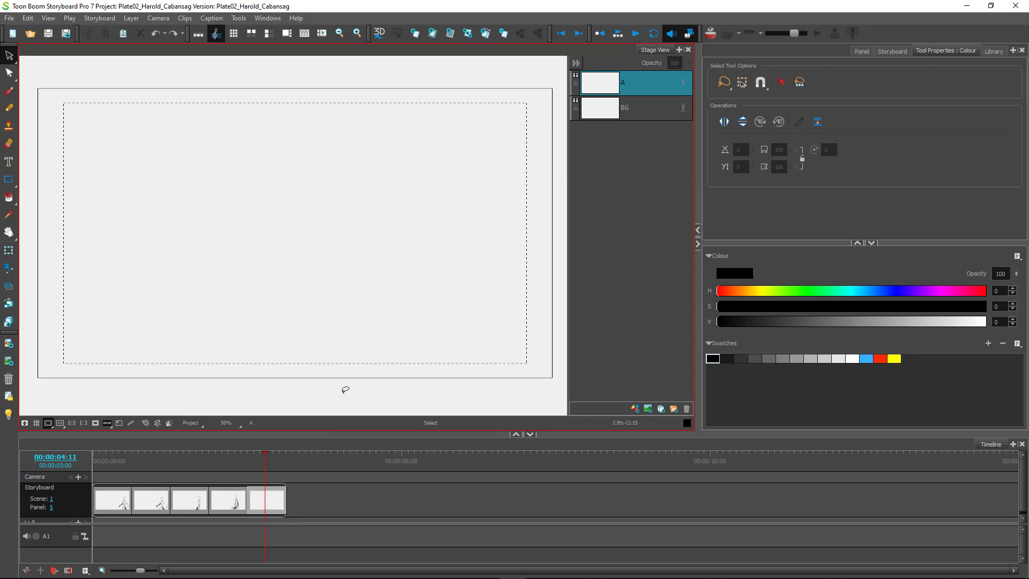
left_click(257, 498)
right_click(268, 504)
left_click(264, 514)
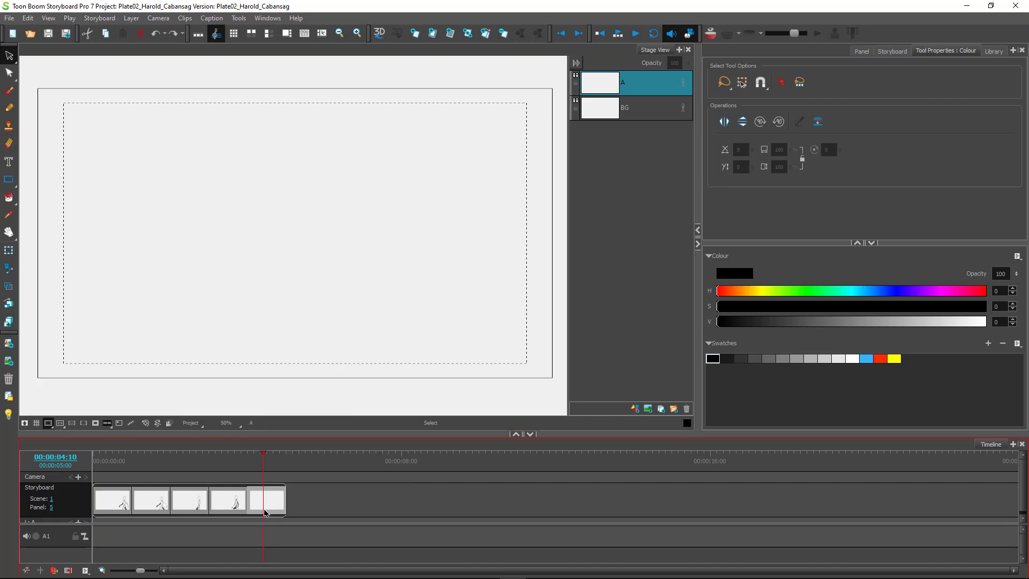
key("Delete")
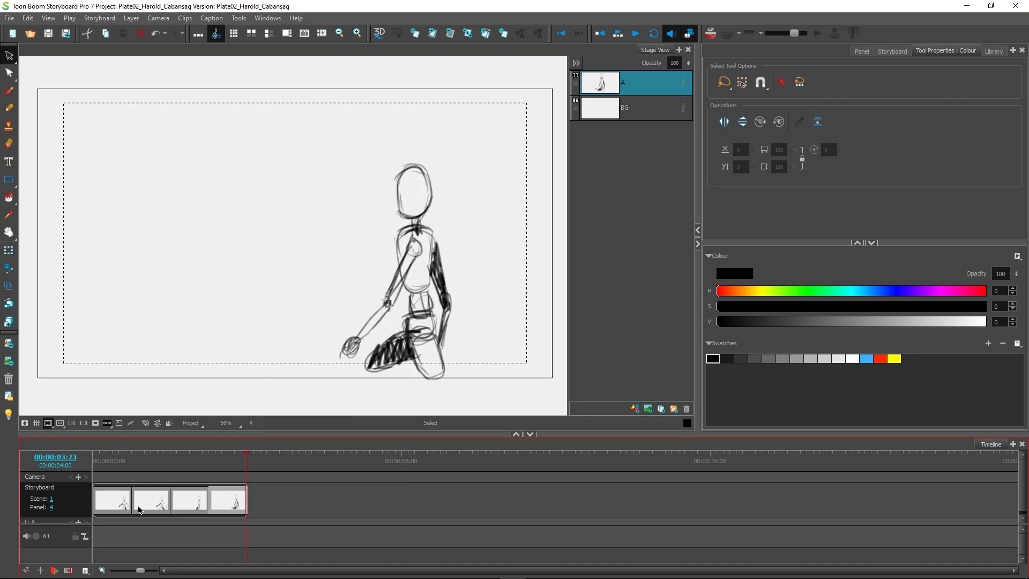
Duplicate panel 1 with Duplicate Panels.
left_click(118, 501)
left_click(113, 502)
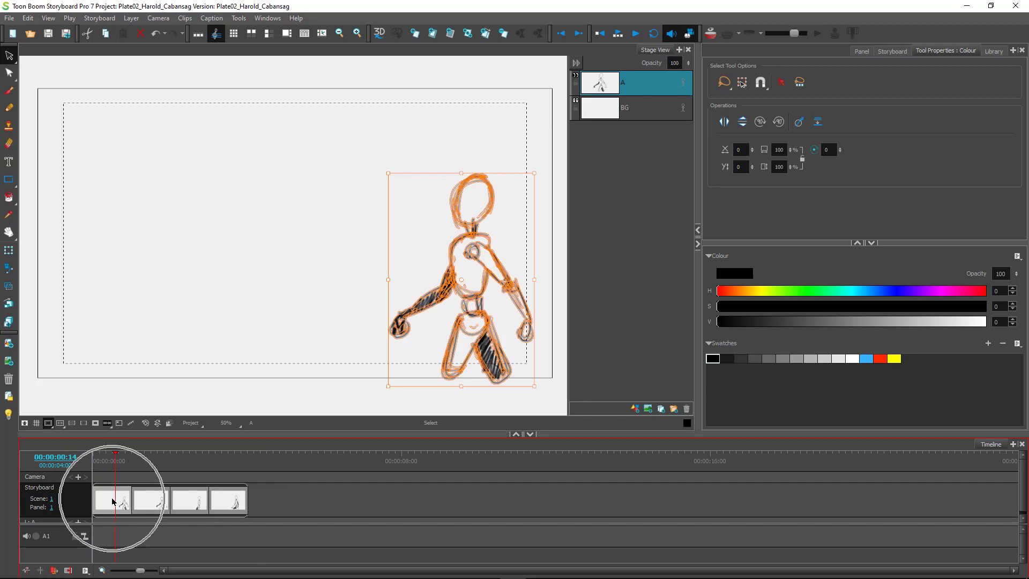
left_click(112, 501)
right_click(112, 501)
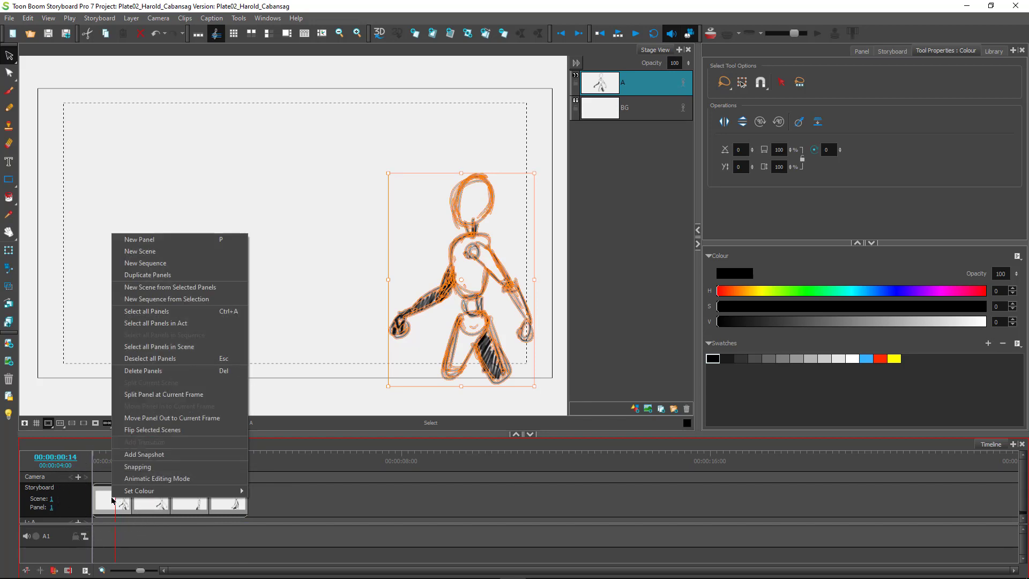
left_click(175, 276)
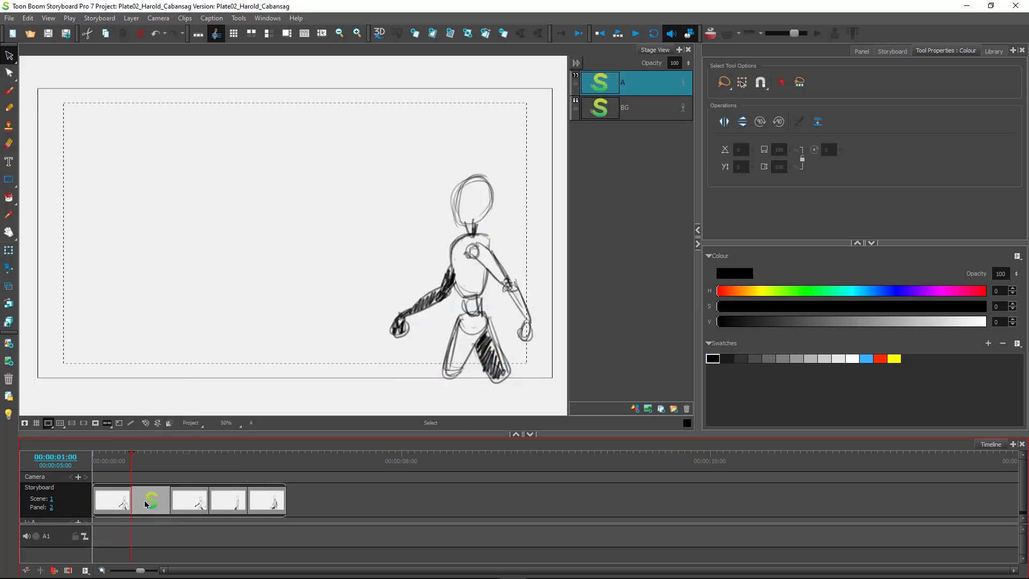
Drag the duplicated panel 2 to the end of the storyboard track as panel 5.
left_click(141, 462)
left_click(151, 498)
mouse_move(156, 492)
left_mouse_down()
mouse_move(286, 498)
mouse_move(165, 492)
mouse_move(247, 492)
left_mouse_up()
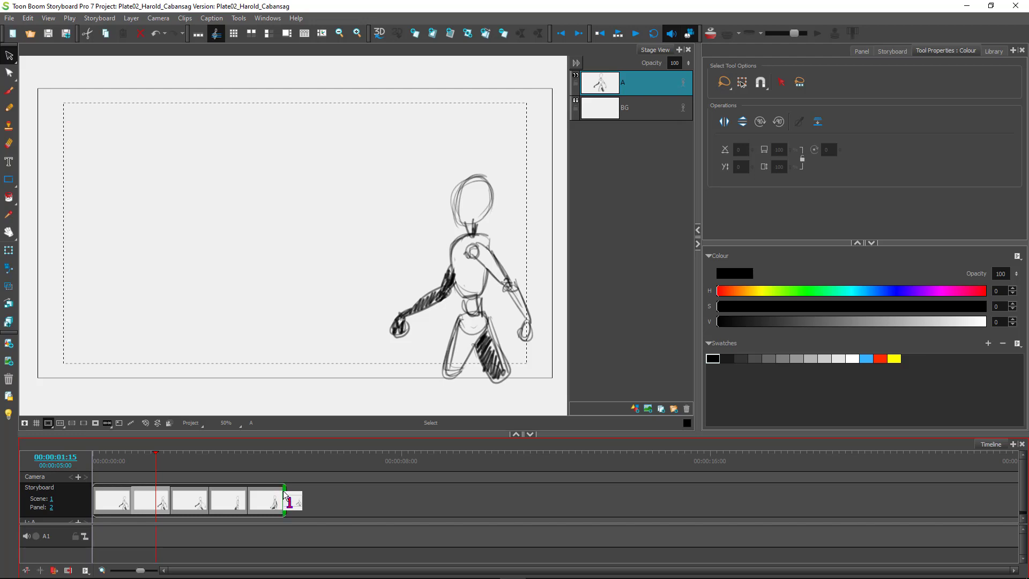
mouse_move(283, 490)
left_mouse_down()
mouse_move(241, 465)
mouse_move(143, 467)
mouse_move(261, 476)
left_mouse_up()
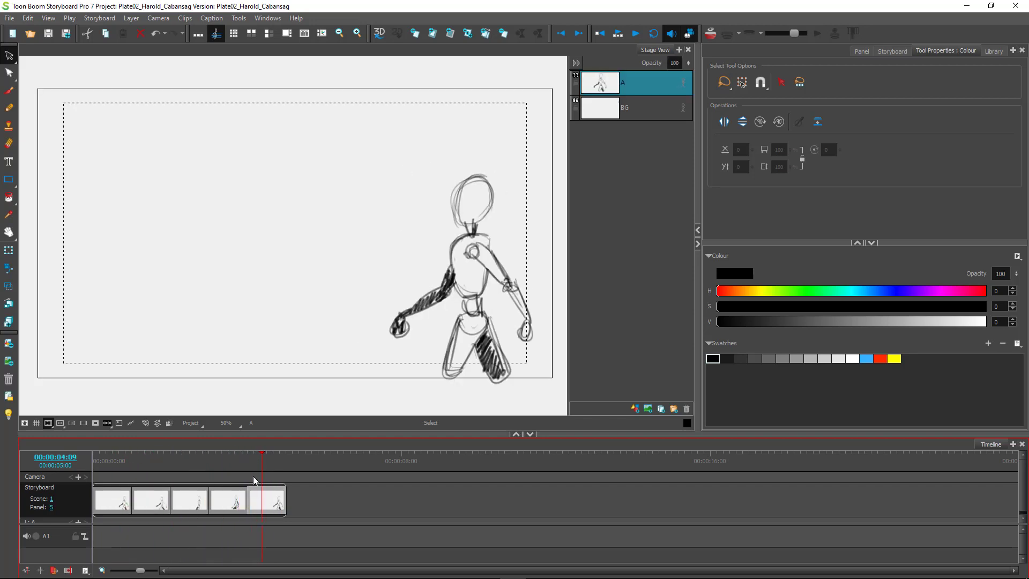
Turn on onion skin and move panel 5's walking figure left of the earlier poses.
left_click(708, 36)
left_click(710, 35)
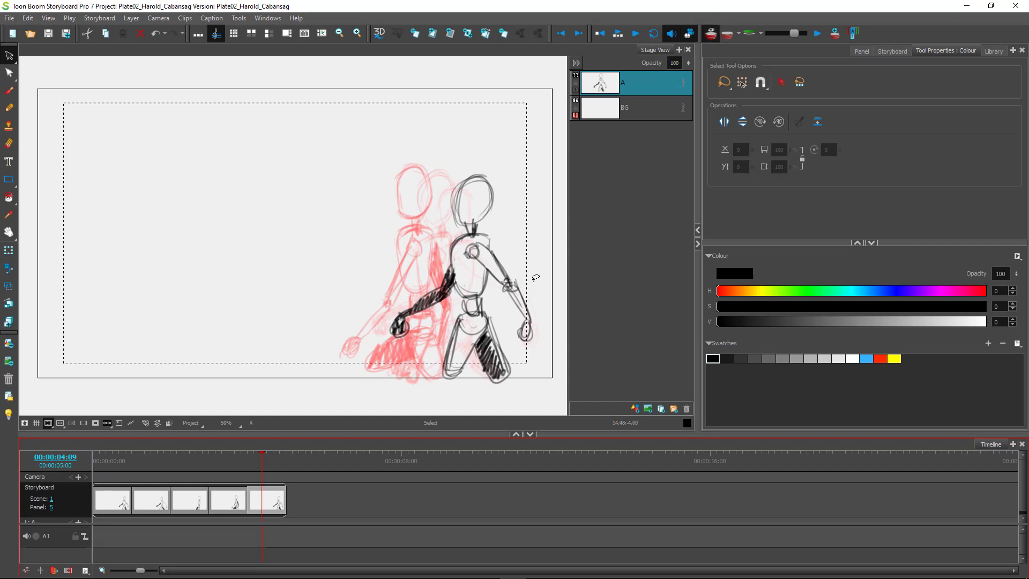
mouse_move(540, 285)
left_mouse_down()
mouse_move(528, 182)
mouse_move(378, 141)
mouse_move(315, 355)
mouse_move(491, 417)
mouse_move(472, 148)
left_mouse_up()
mouse_move(496, 254)
left_mouse_down()
mouse_move(369, 253)
mouse_move(412, 260)
left_mouse_up()
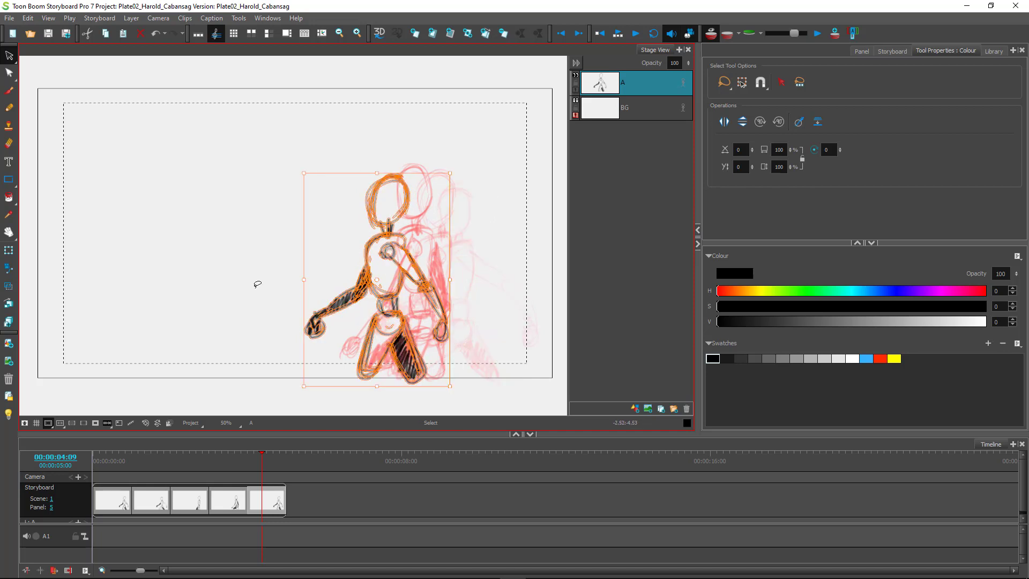
left_click(238, 288)
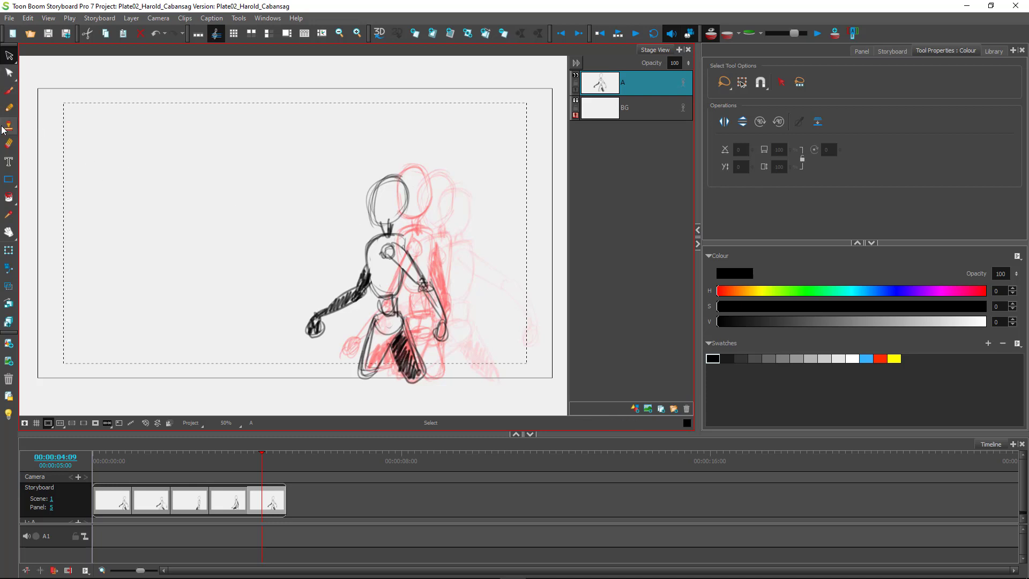
Erase the old arm, then brush a new back line, dark back arm, forward arm and leg hatching.
left_click(8, 144)
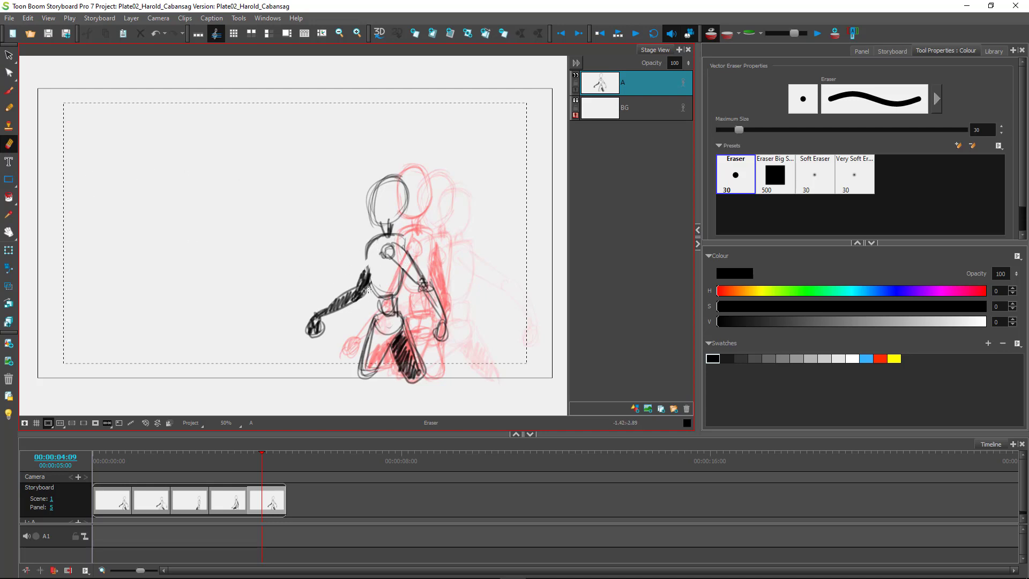
mouse_move(365, 277)
left_mouse_down()
mouse_move(369, 290)
mouse_move(327, 311)
left_mouse_up()
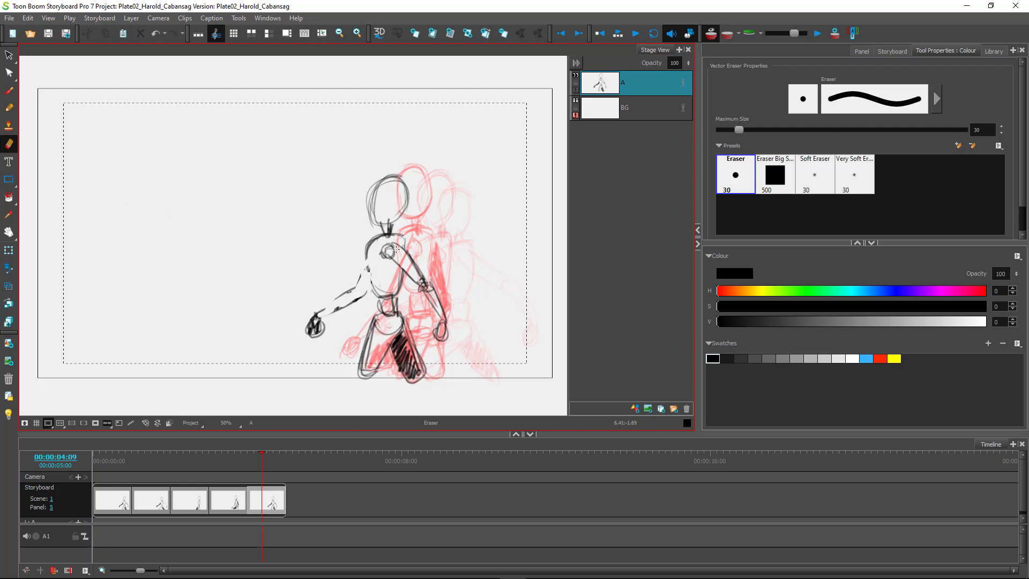
left_click(9, 90)
left_click_drag(397, 234, 404, 272)
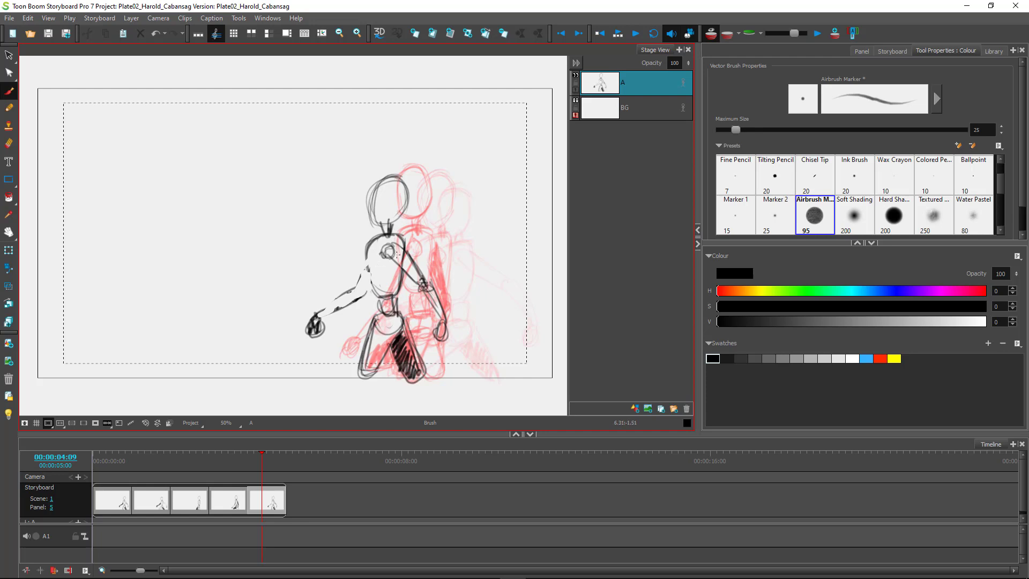
mouse_move(405, 270)
left_mouse_down()
mouse_move(435, 306)
mouse_move(433, 297)
mouse_move(441, 338)
left_mouse_up()
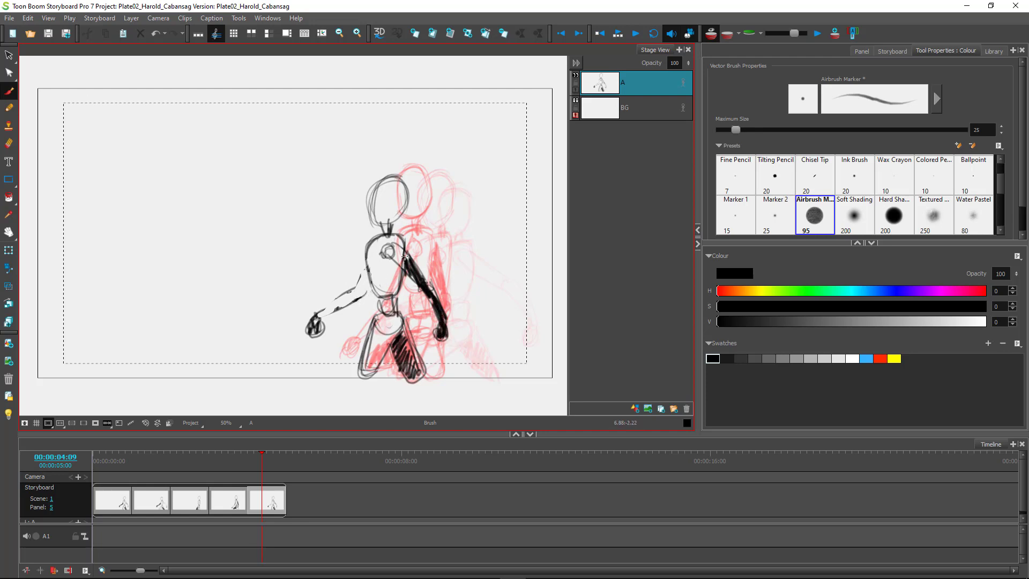
mouse_move(382, 247)
left_mouse_down()
mouse_move(355, 285)
mouse_move(381, 270)
mouse_move(356, 300)
mouse_move(352, 288)
mouse_move(317, 337)
left_mouse_up()
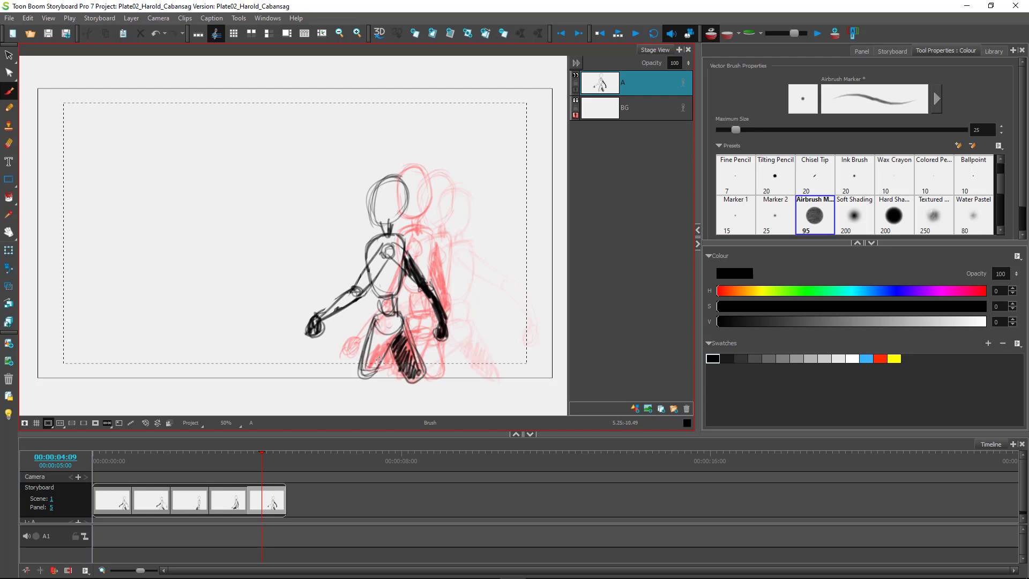
mouse_move(396, 334)
left_mouse_down()
mouse_move(386, 343)
mouse_move(374, 328)
mouse_move(374, 368)
mouse_move(360, 372)
left_mouse_up()
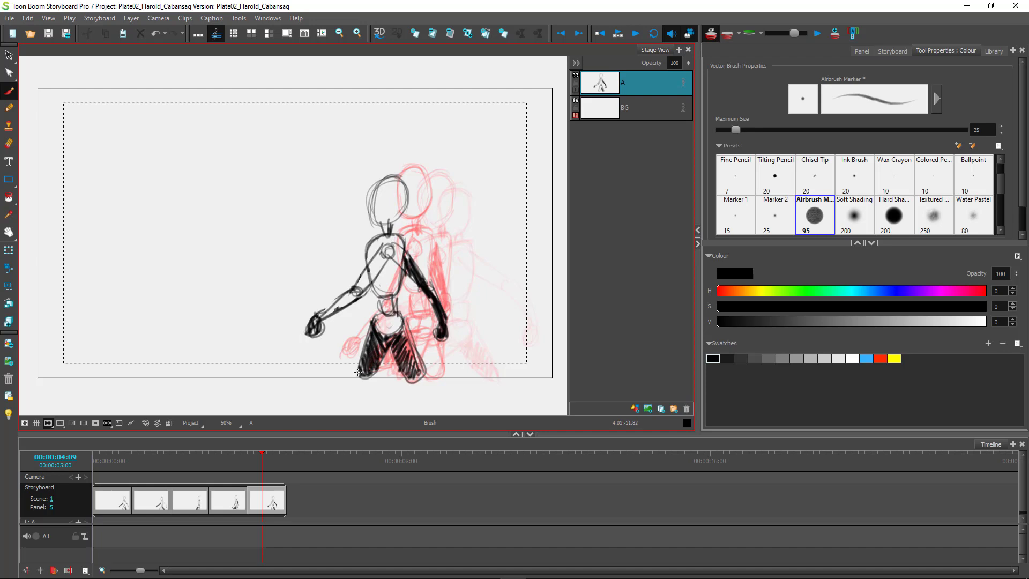
left_click(9, 143)
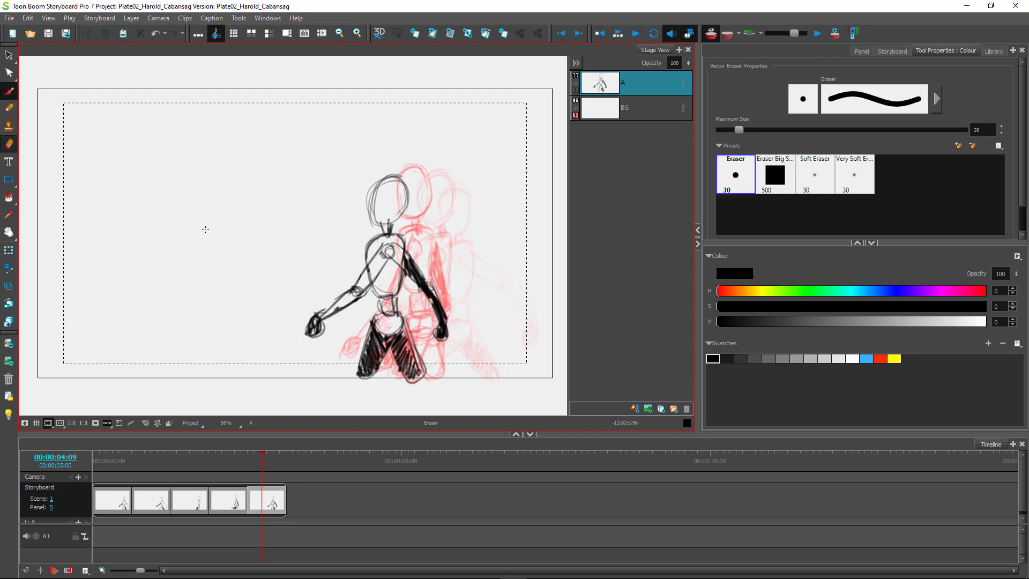
Touch up the leg hatching and foot, and erase a stray stroke beside the shoulder.
mouse_move(404, 339)
left_mouse_down()
mouse_move(400, 360)
mouse_move(395, 347)
left_mouse_up()
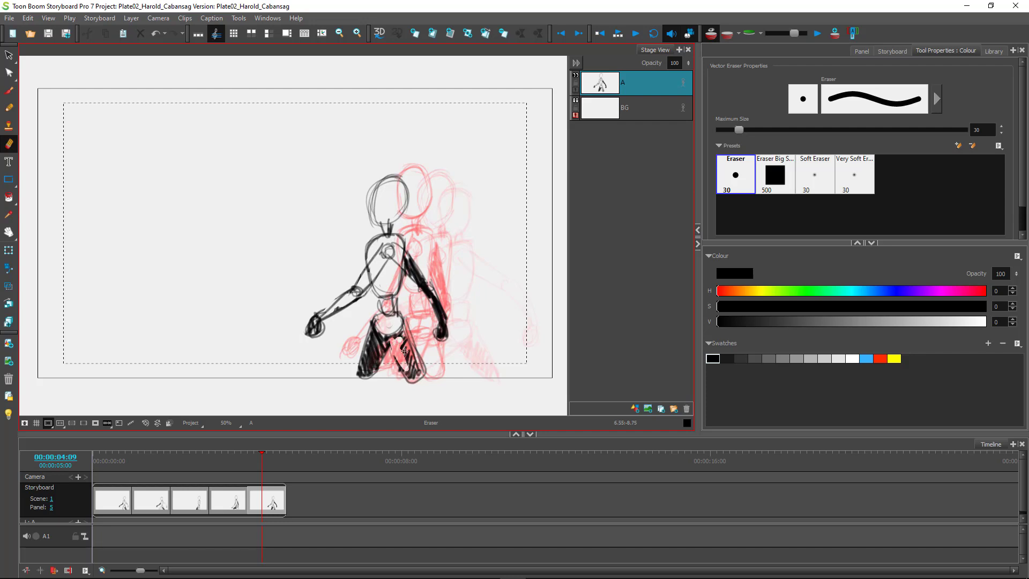
mouse_move(410, 365)
left_mouse_down()
mouse_move(392, 350)
mouse_move(419, 375)
mouse_move(400, 337)
mouse_move(384, 337)
mouse_move(398, 348)
mouse_move(381, 332)
left_mouse_up()
left_click(9, 90)
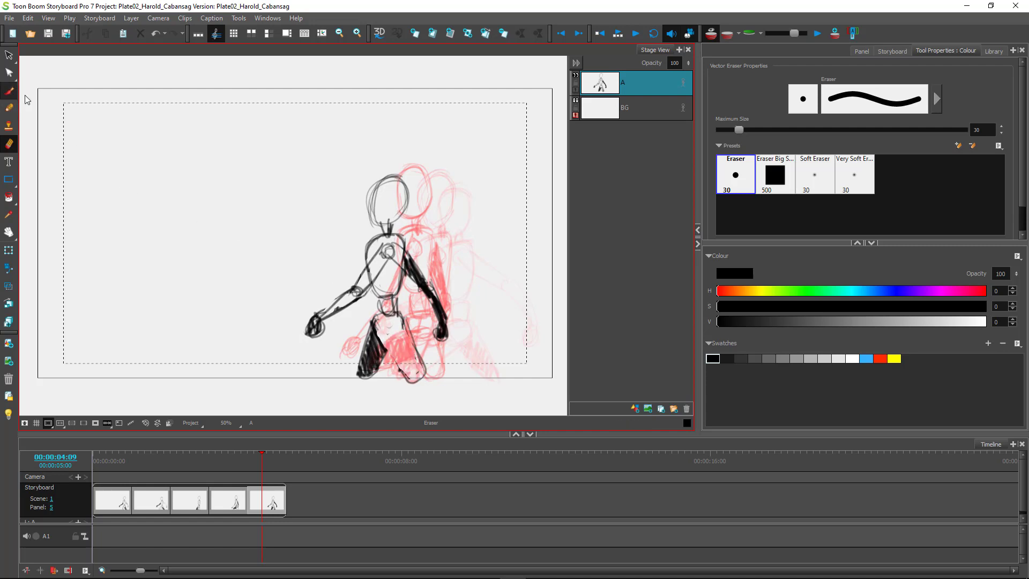
mouse_move(383, 312)
left_mouse_down()
mouse_move(418, 376)
mouse_move(412, 327)
mouse_move(402, 316)
mouse_move(409, 331)
mouse_move(378, 334)
mouse_move(397, 336)
mouse_move(403, 324)
mouse_move(427, 370)
mouse_move(402, 375)
left_mouse_up()
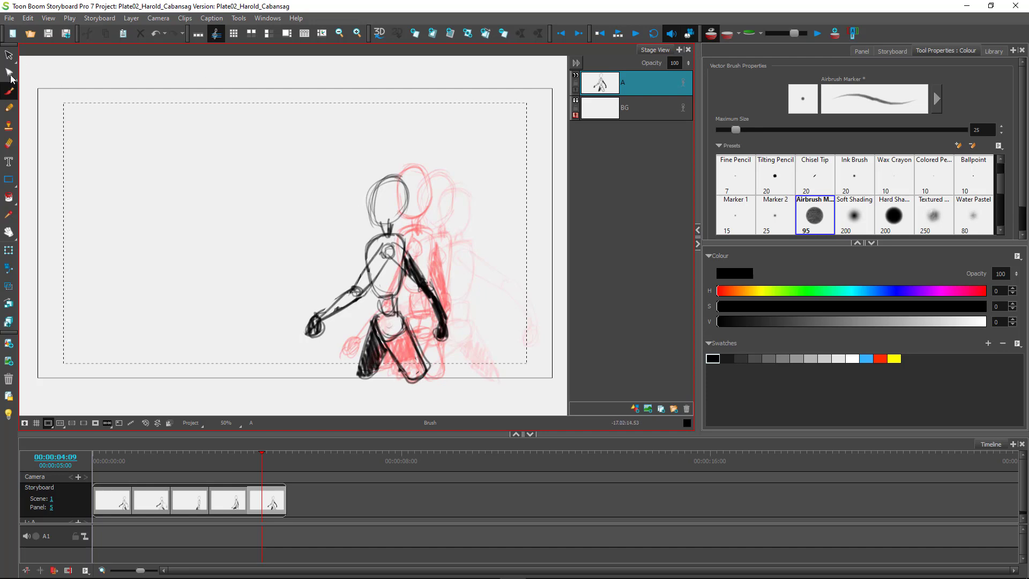
left_click(9, 108)
left_click(8, 143)
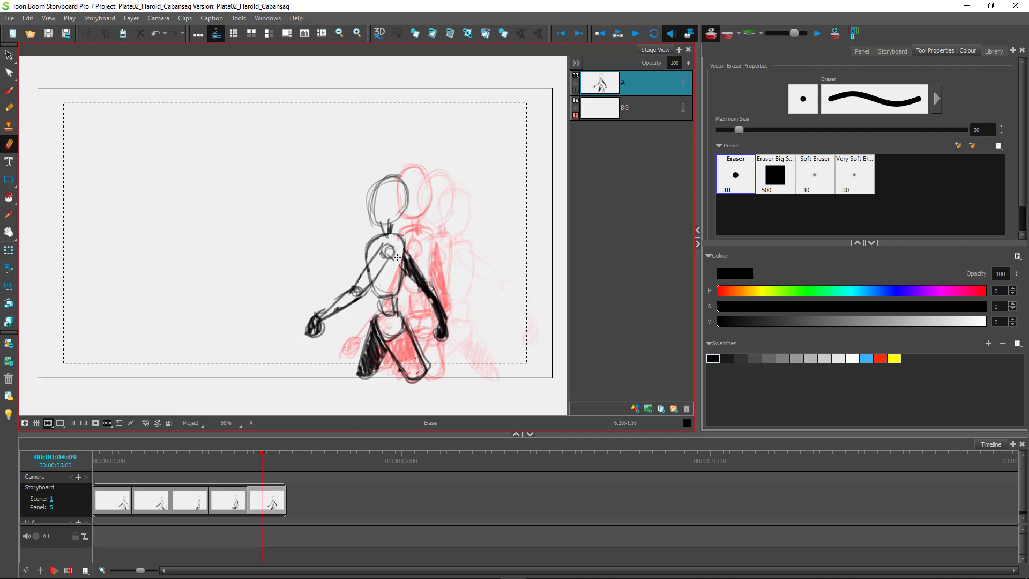
left_click_drag(397, 247, 399, 257)
Delete the stray waist stroke and redraw the hip line with the brush.
left_click(9, 55)
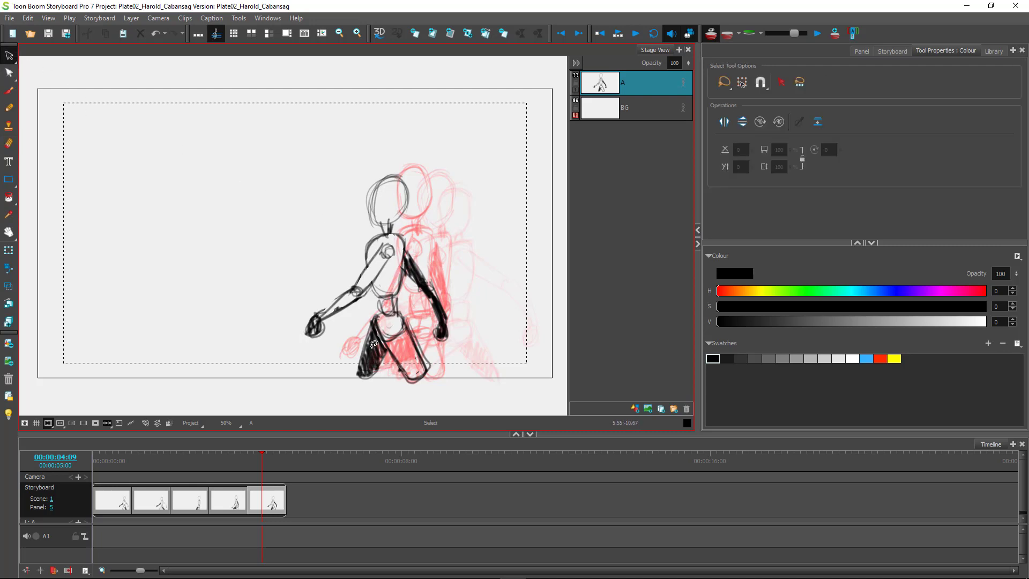
left_click(381, 302)
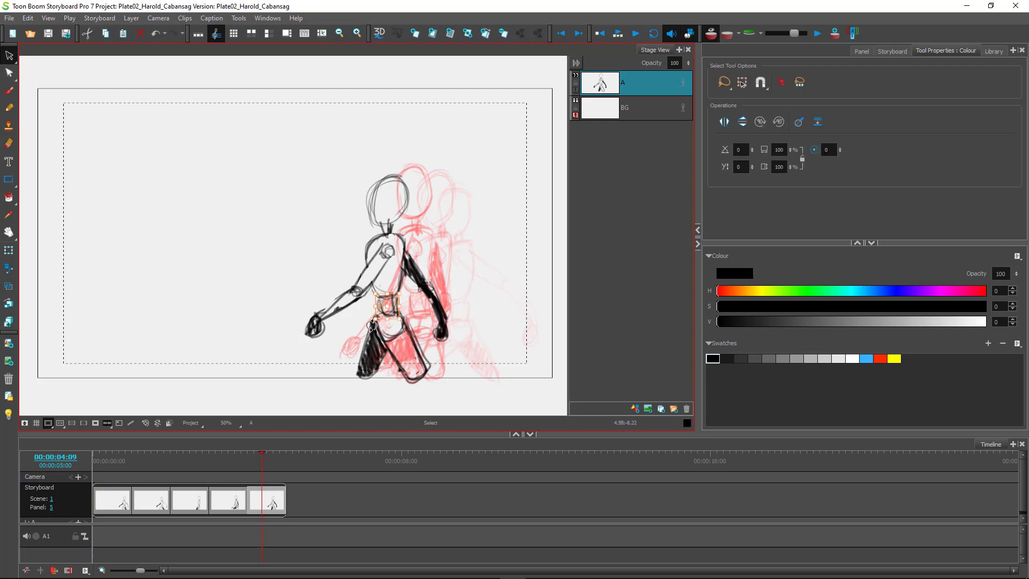
left_click(9, 90)
key("Delete")
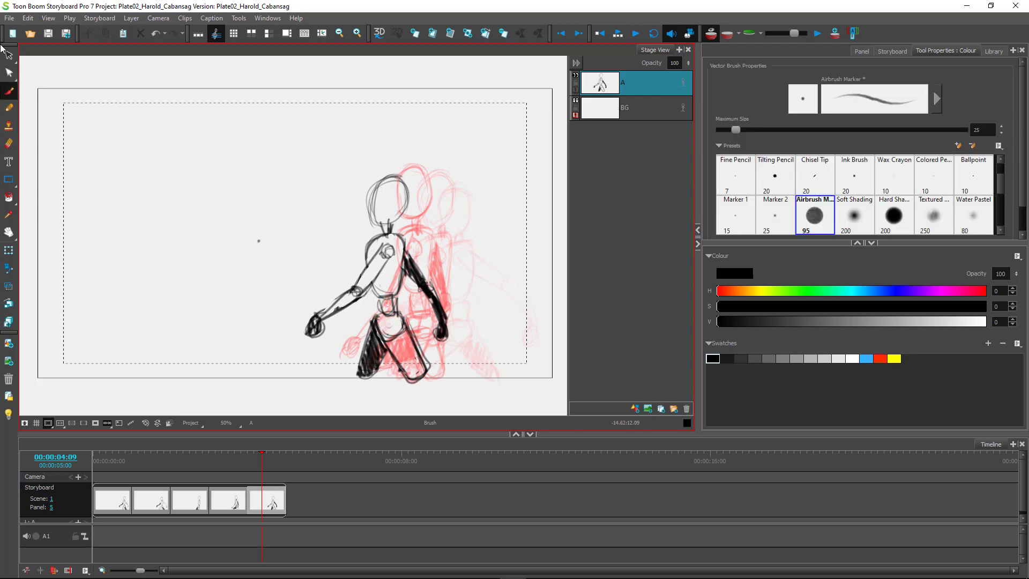
left_click_drag(386, 300, 374, 325)
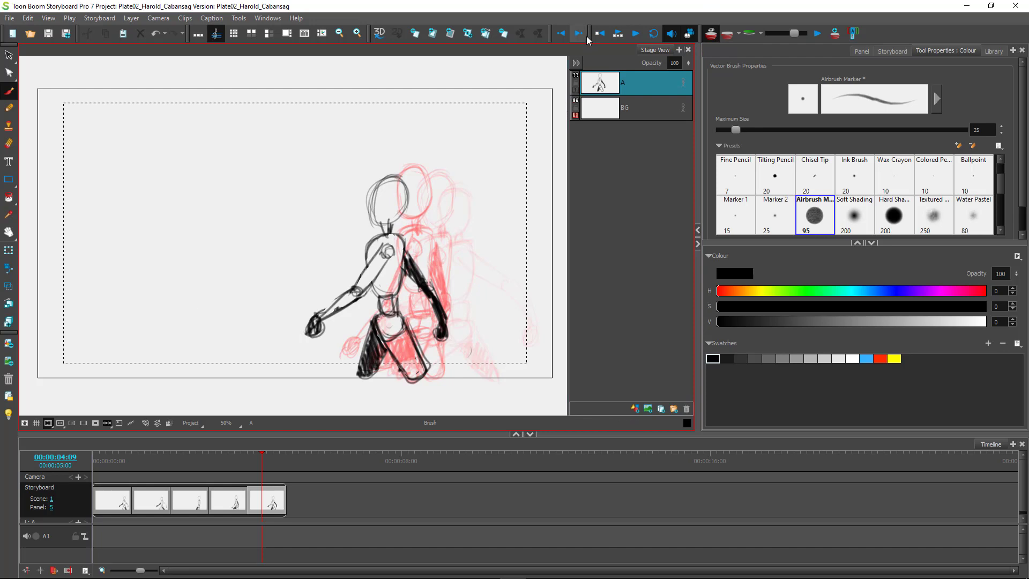
Play the five-panel walk several times, then scrub the playhead back to panel 1.
left_click(617, 34)
left_click(635, 34)
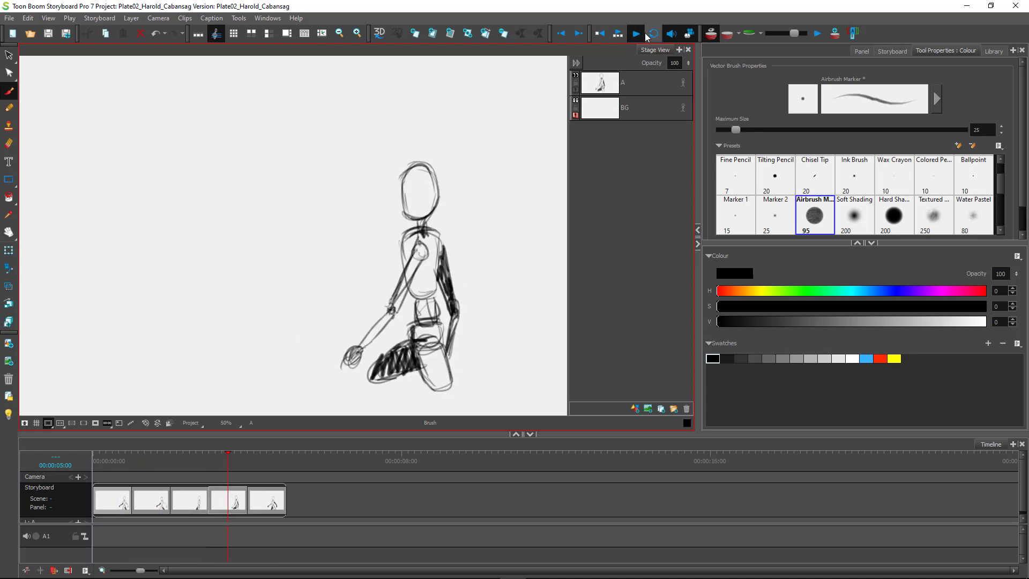
left_click(636, 35)
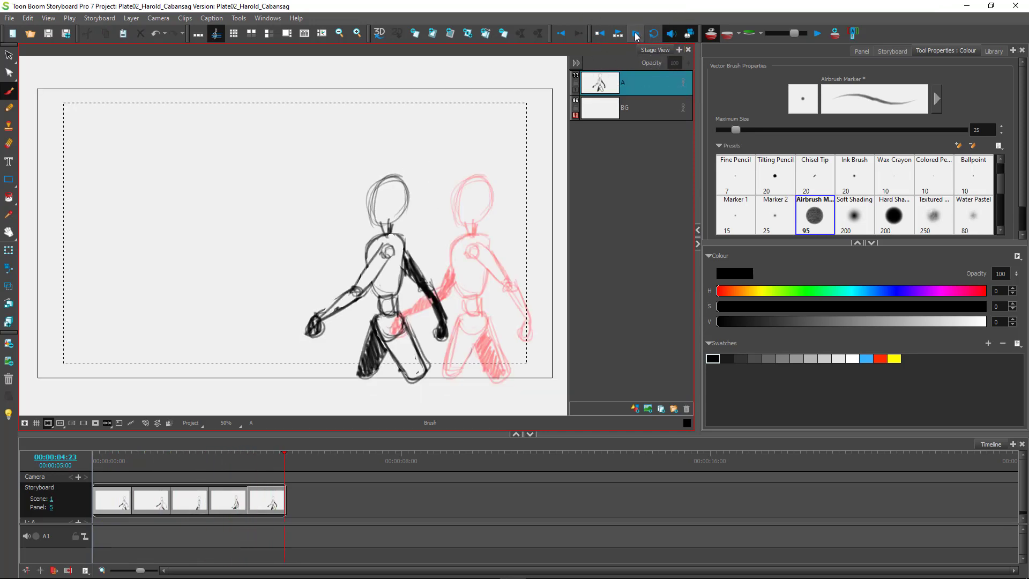
left_click(635, 35)
left_click(634, 35)
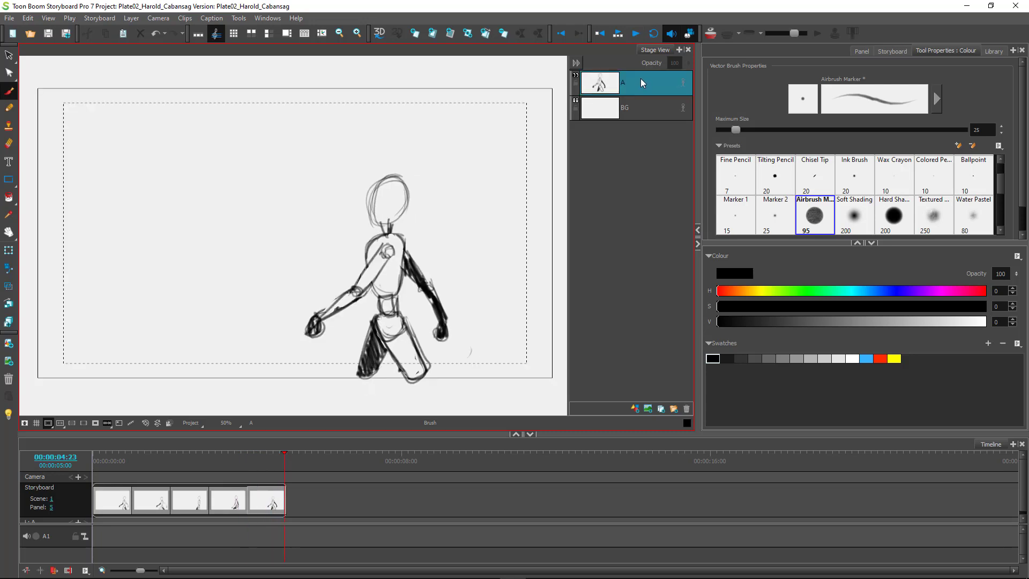
left_click(636, 34)
mouse_move(287, 466)
left_mouse_down()
mouse_move(113, 465)
mouse_move(265, 466)
mouse_move(118, 469)
mouse_move(214, 466)
mouse_move(184, 467)
left_mouse_up()
mouse_move(115, 468)
left_mouse_down()
mouse_move(261, 470)
mouse_move(106, 467)
mouse_move(269, 475)
mouse_move(115, 473)
left_mouse_up()
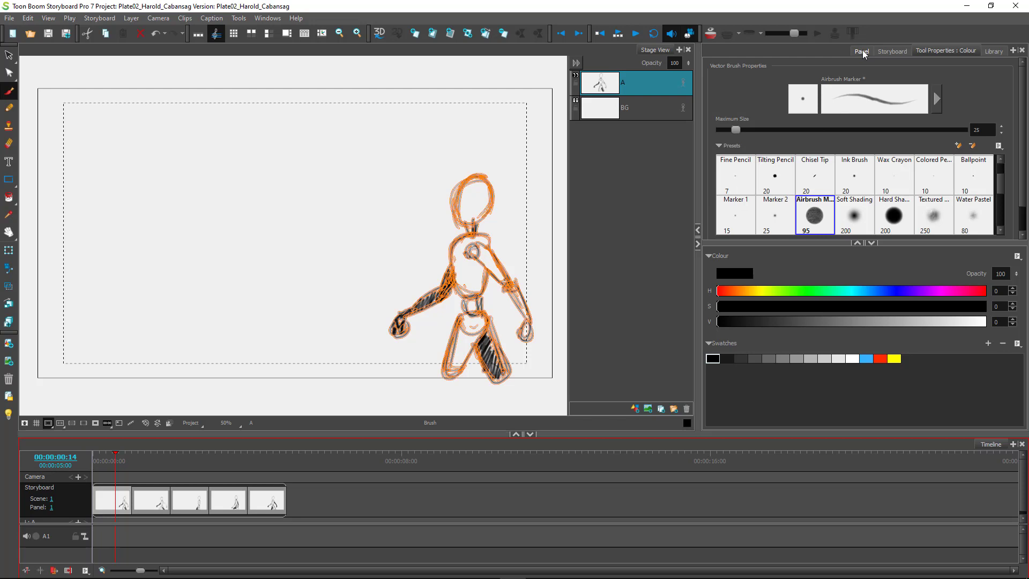
key("ctrl")
key("ctrl")
left_click(862, 52)
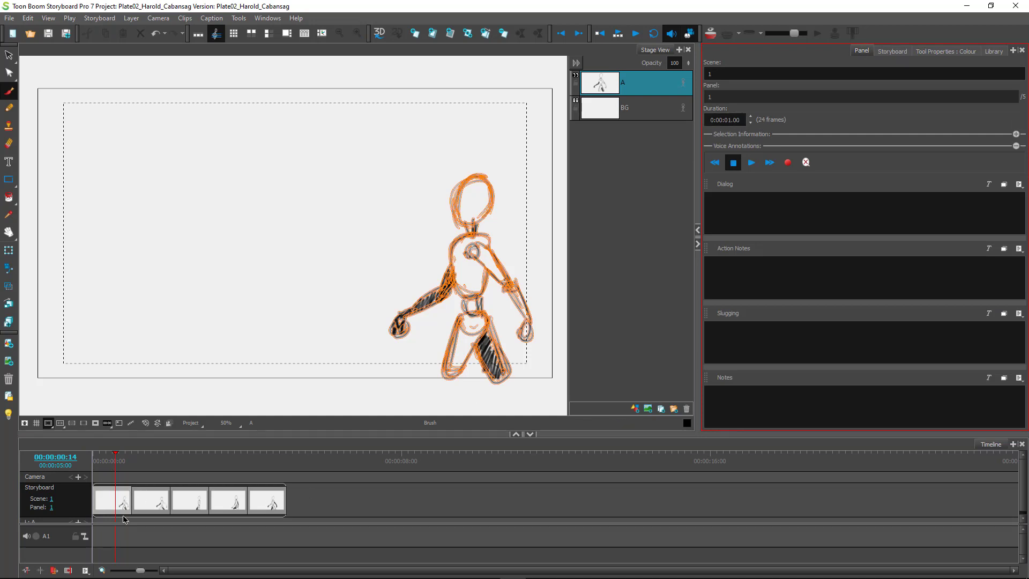
left_click(109, 499)
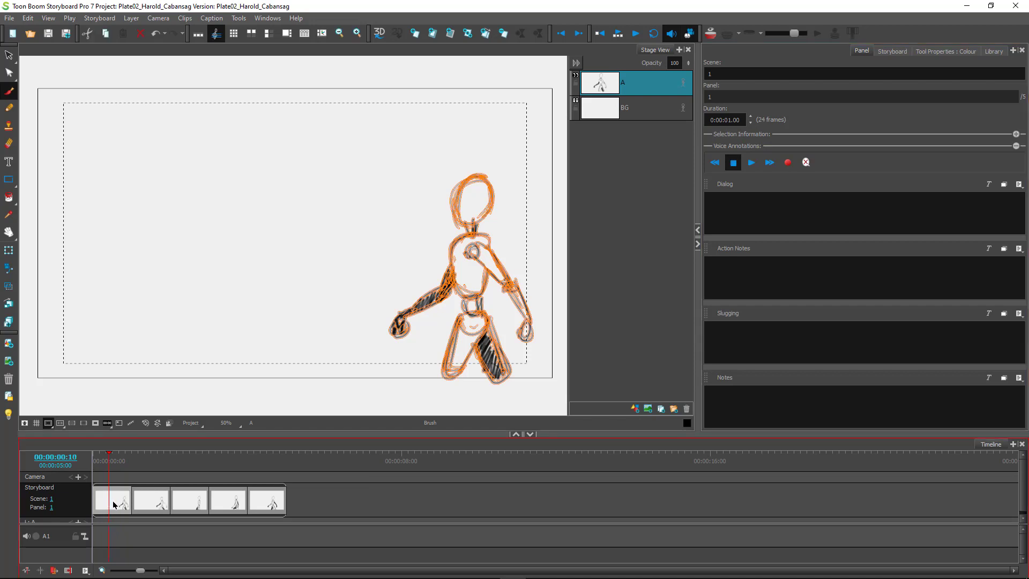
left_click(112, 476)
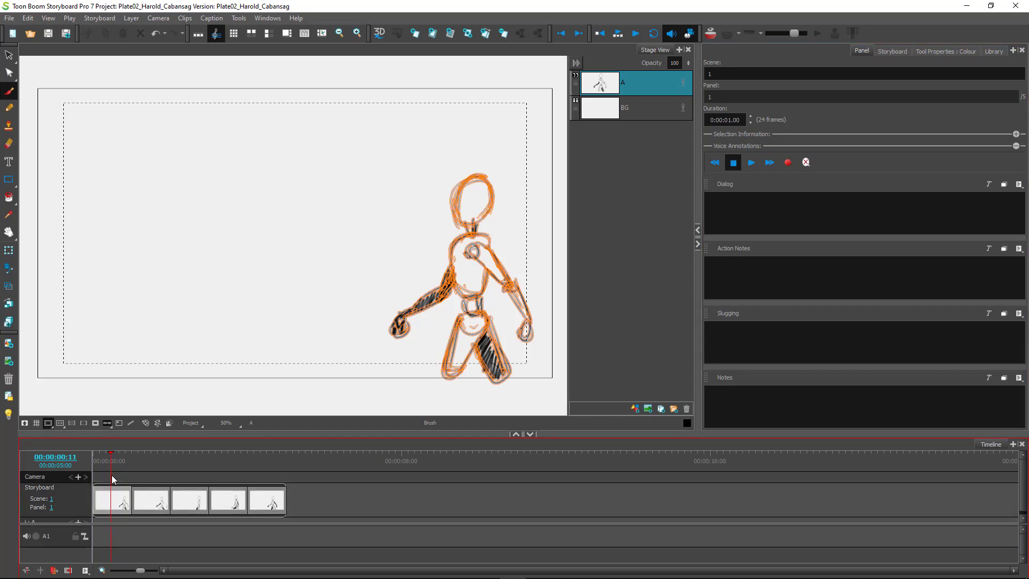
left_click(117, 502)
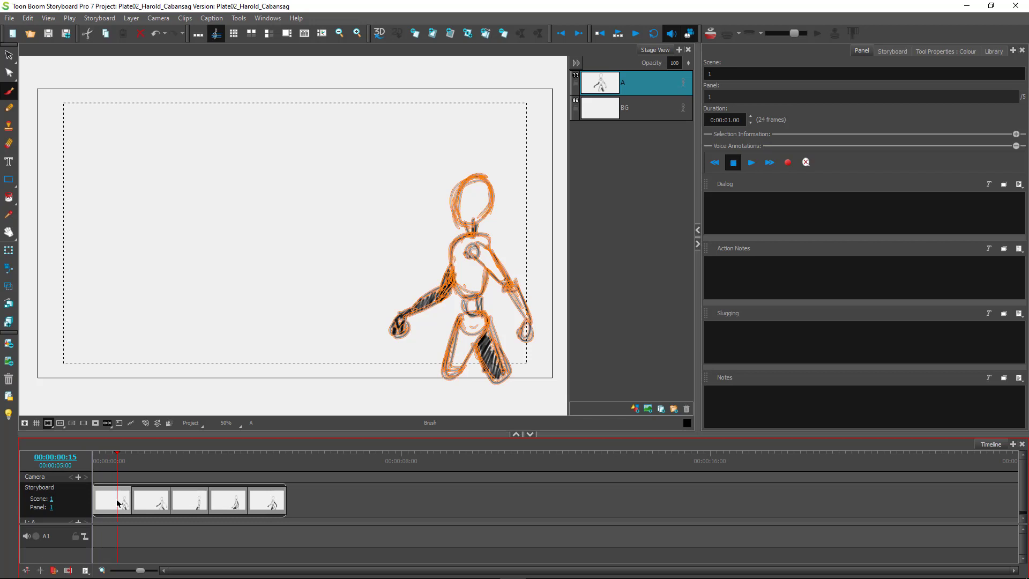
left_click(737, 119)
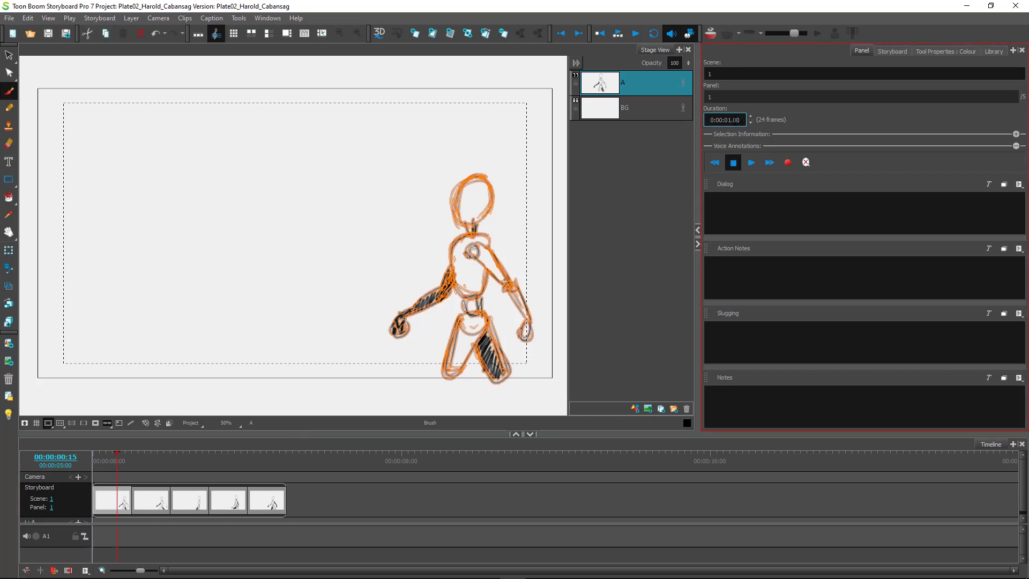
key("Left")
key("Left")
key("Left")
key("Right")
key("Right")
type("4")
key("Return")
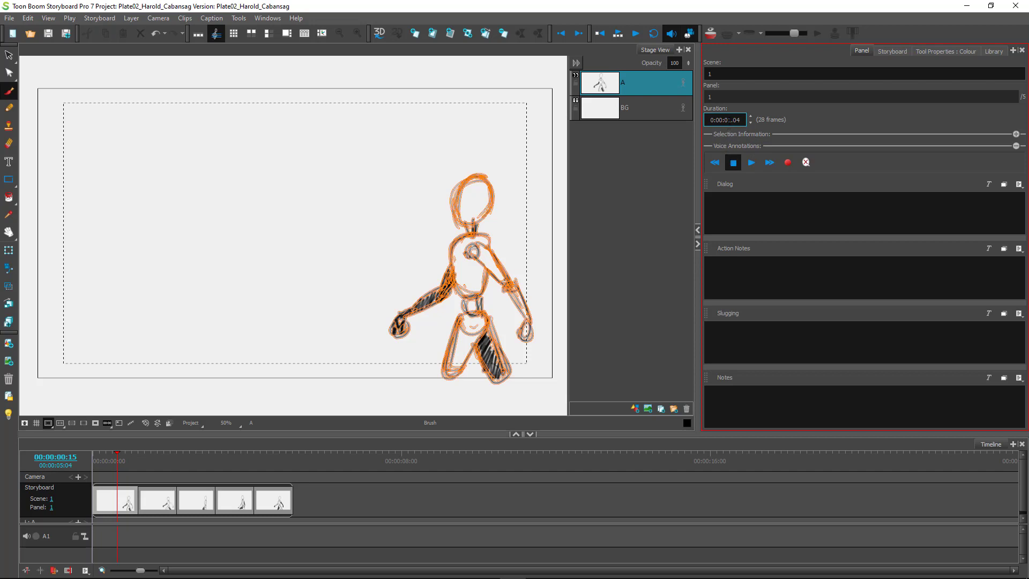
left_click_drag(729, 123, 733, 124)
key("Delete")
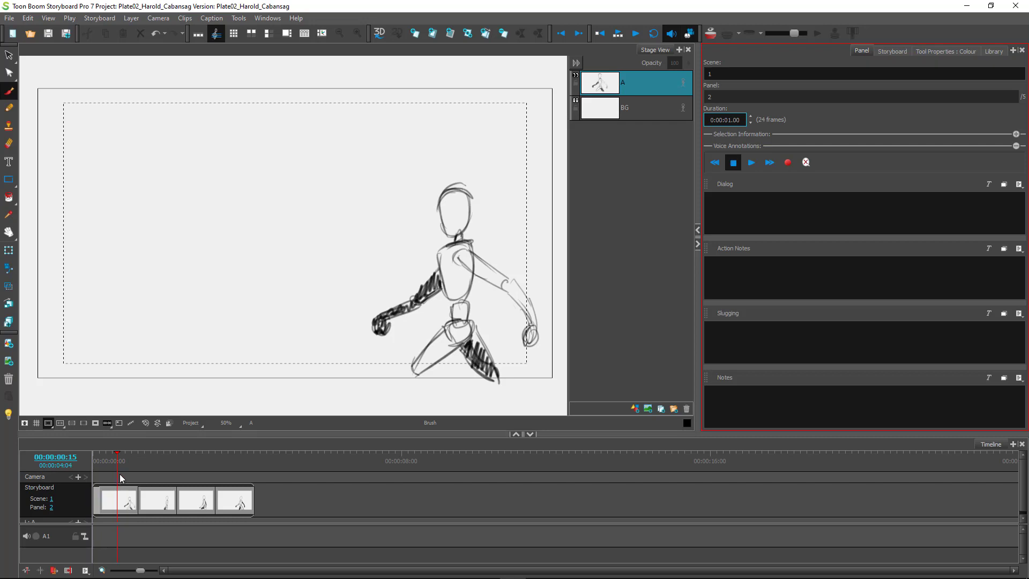
left_click(152, 481)
key("ctrl+z")
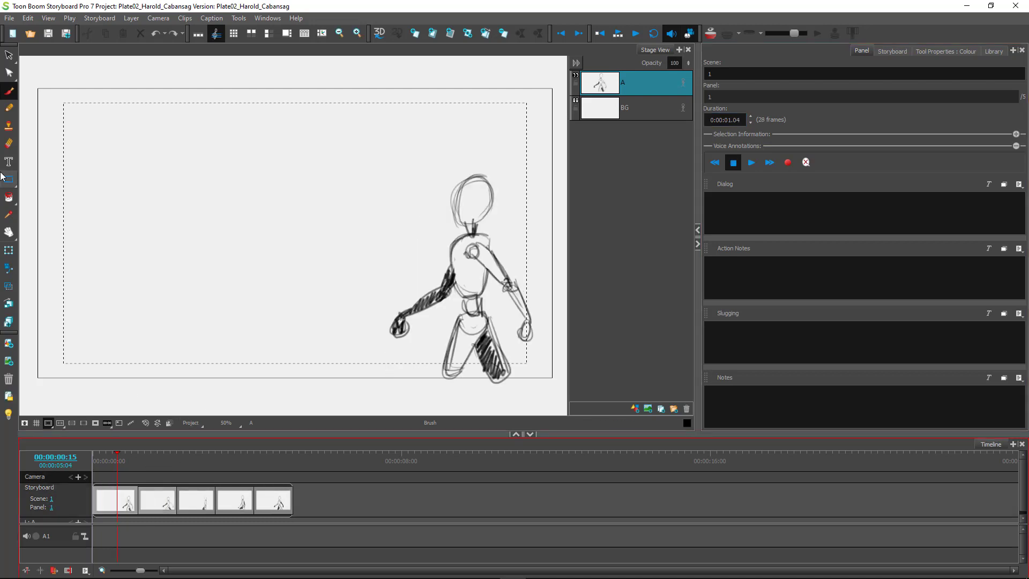
left_click(121, 509)
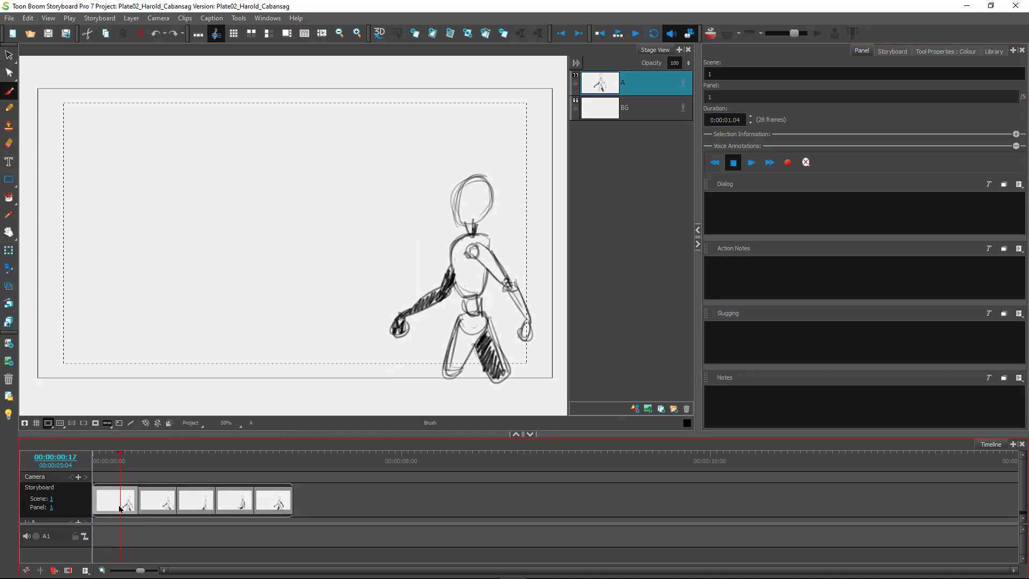
left_click(108, 478)
left_click(119, 497)
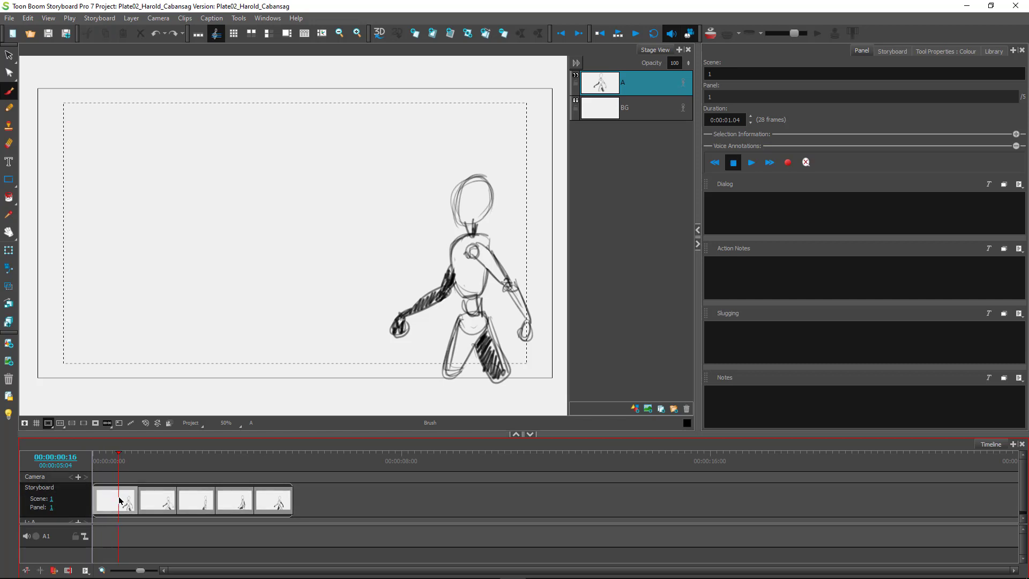
left_click(270, 502)
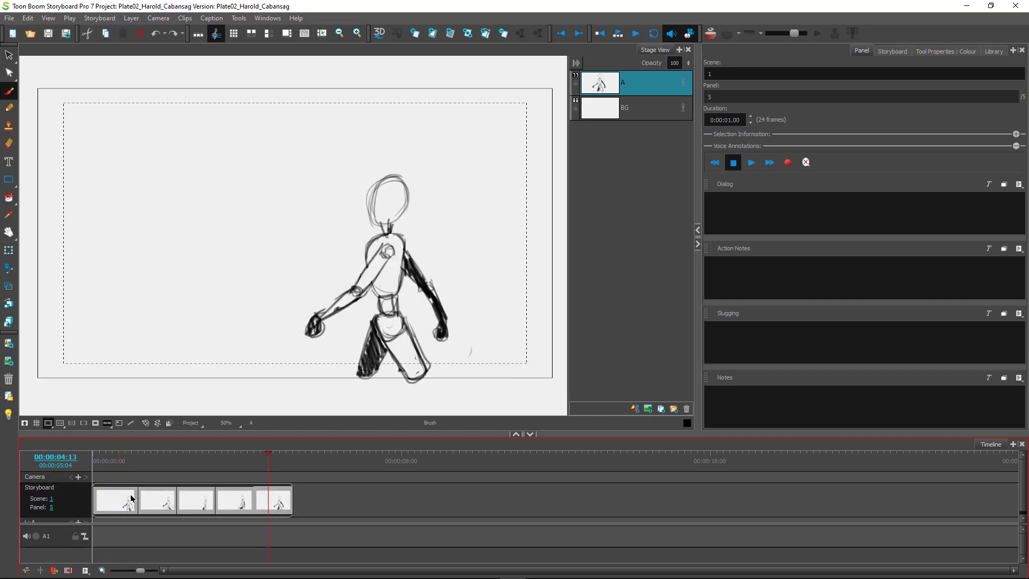
left_click(107, 504)
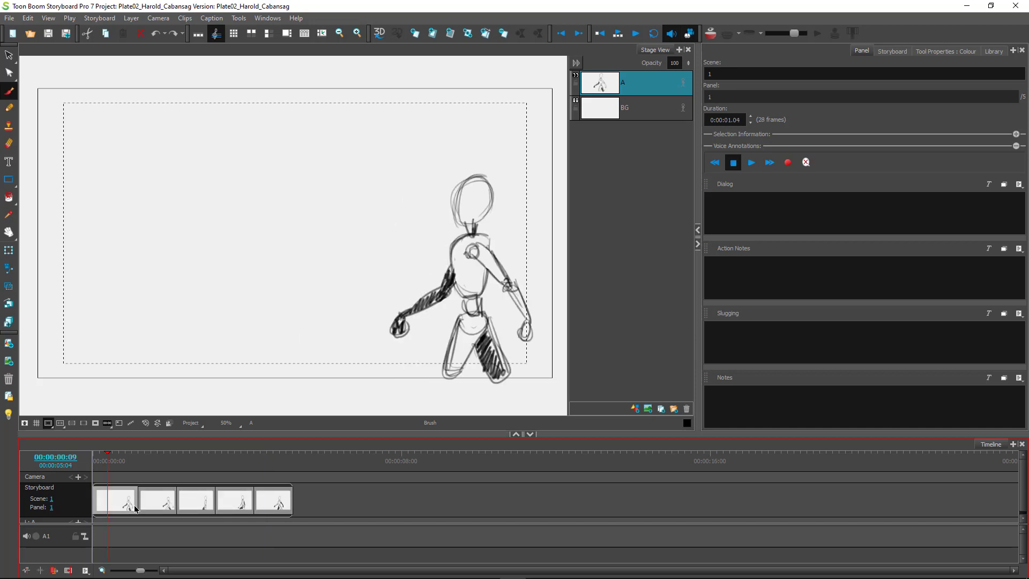
left_click(272, 503)
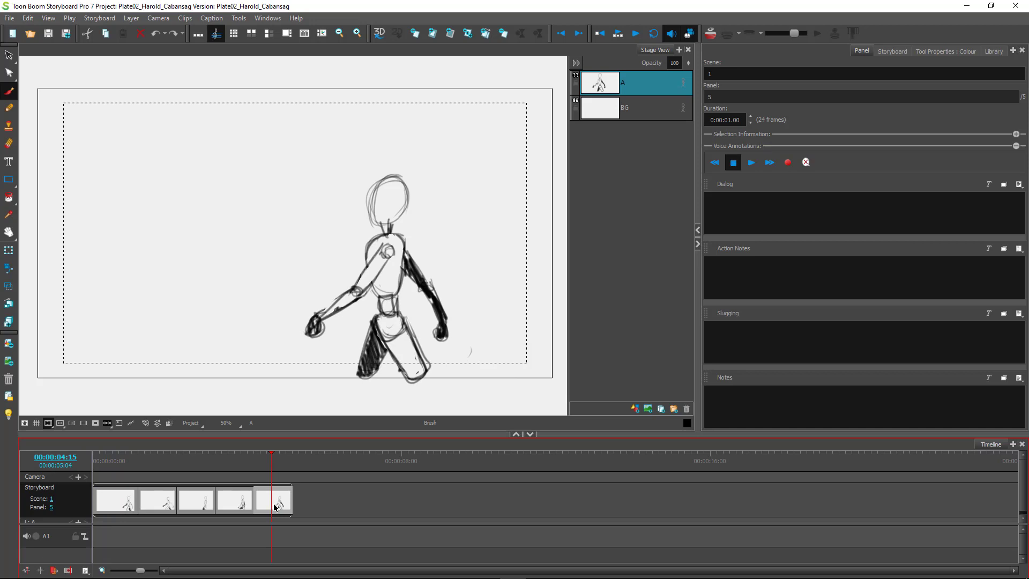
left_click(114, 501)
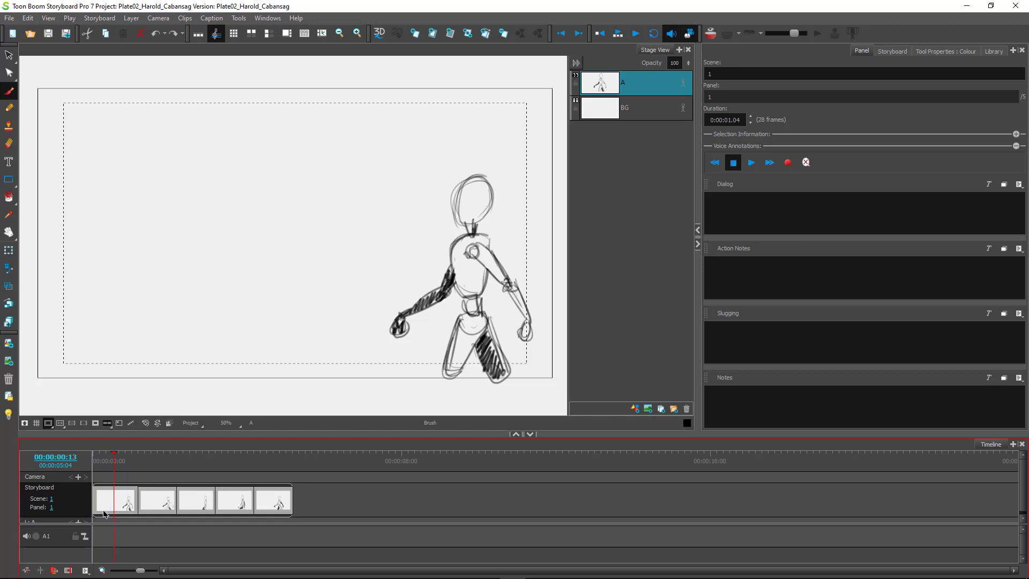
left_click(270, 504)
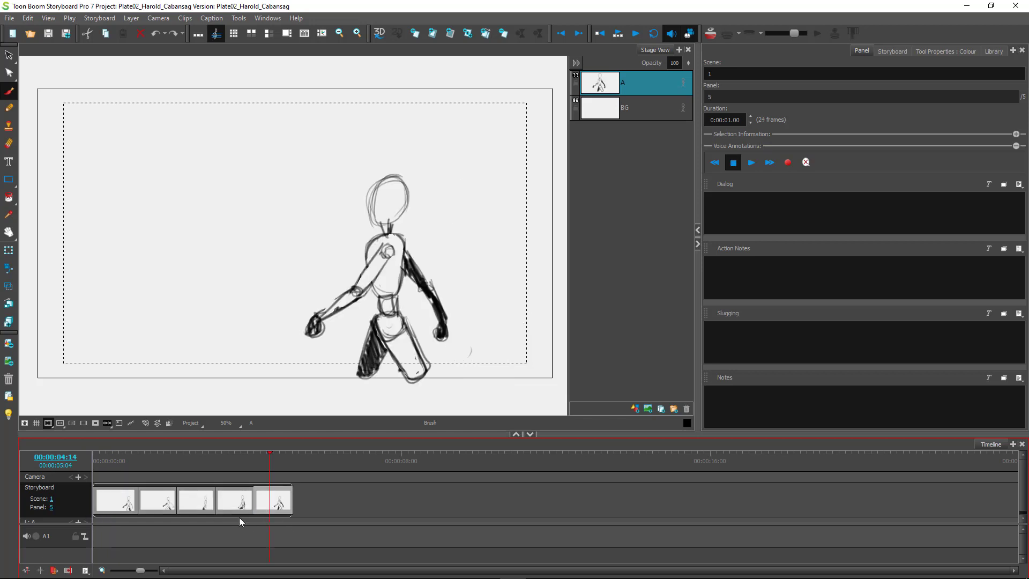
left_click(115, 503)
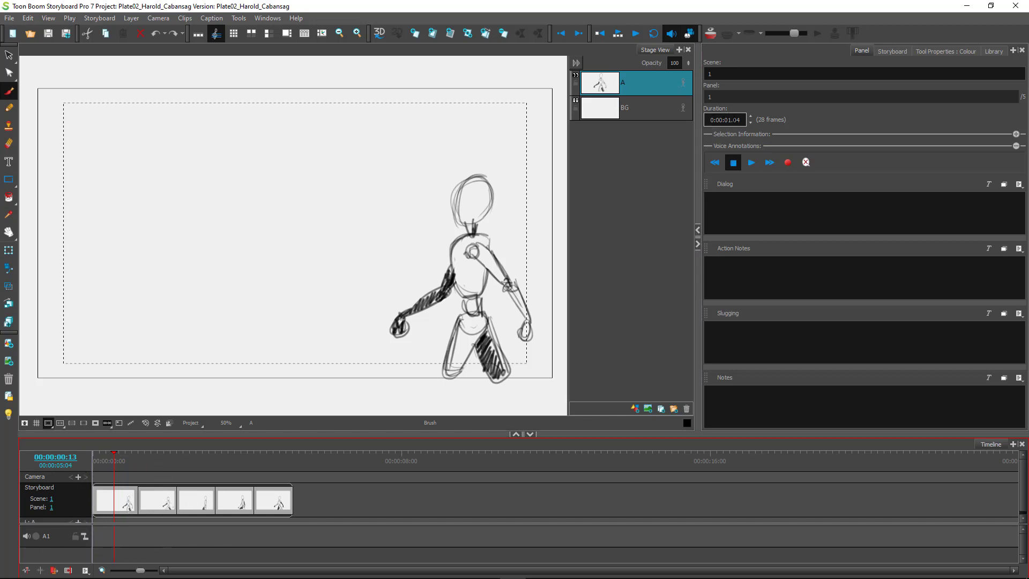
left_click(741, 119)
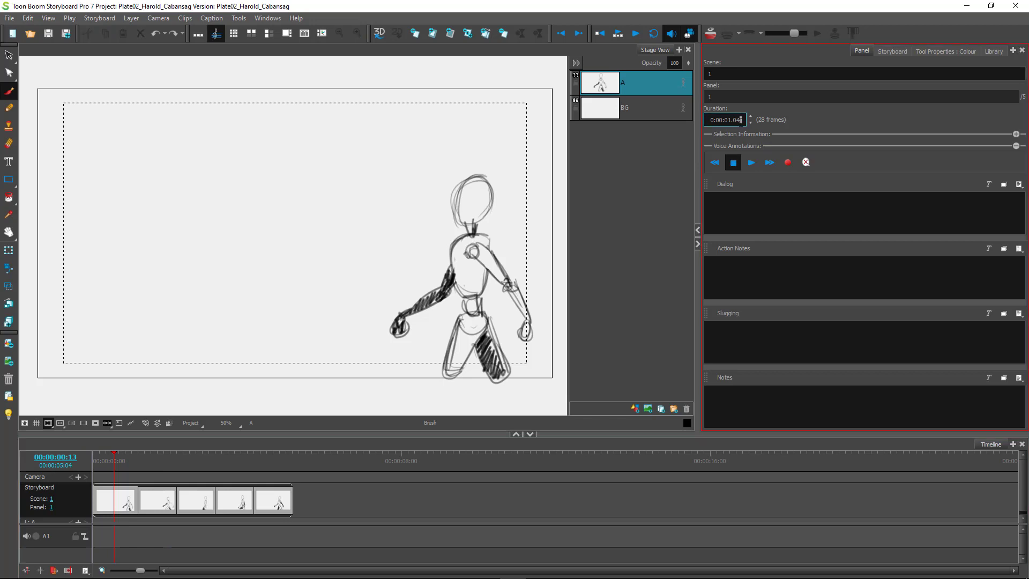
left_click(361, 495)
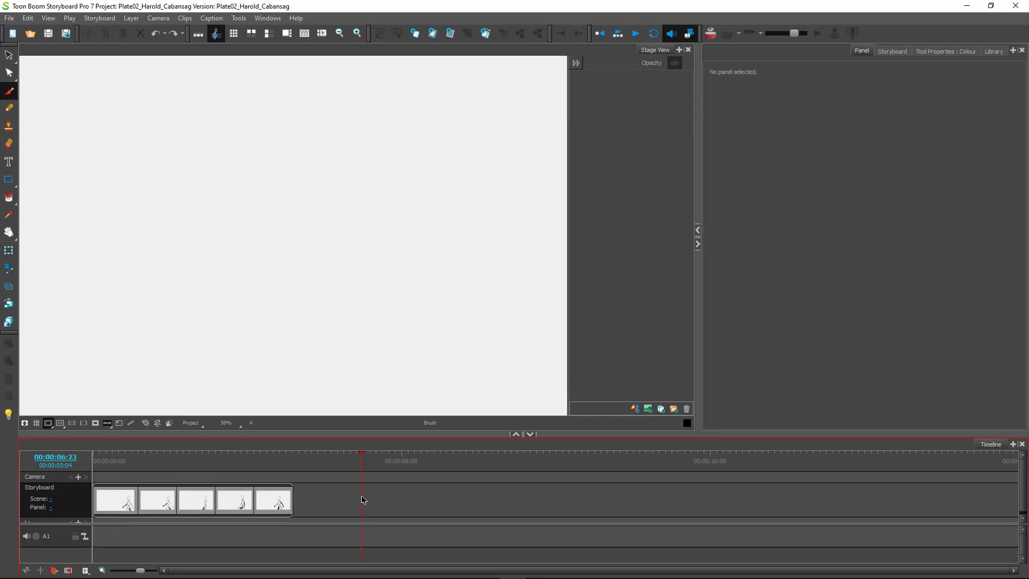
left_click(115, 498)
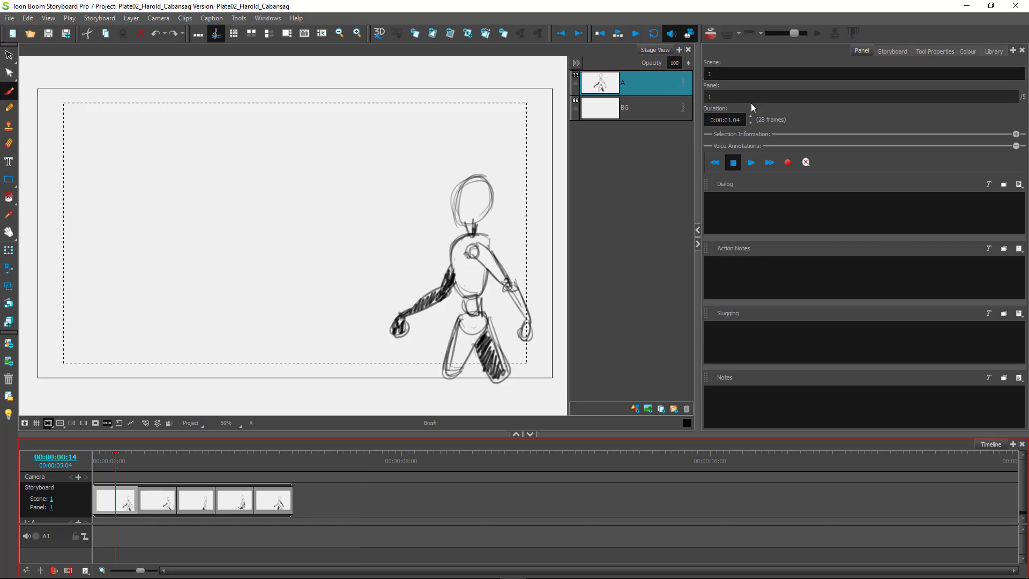
left_click(740, 121)
key("BackSpace")
type("0")
key("Return")
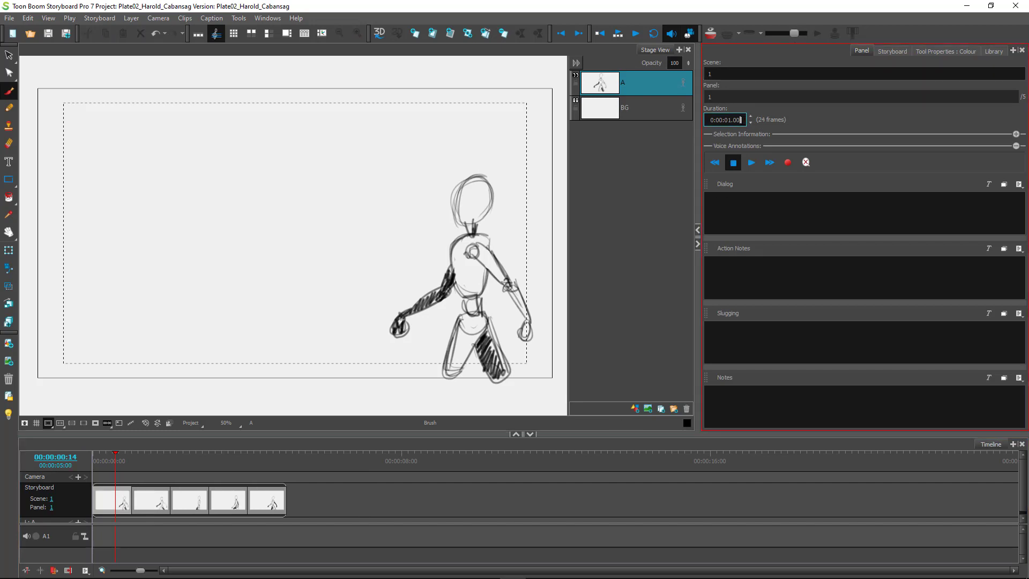
left_click(117, 507)
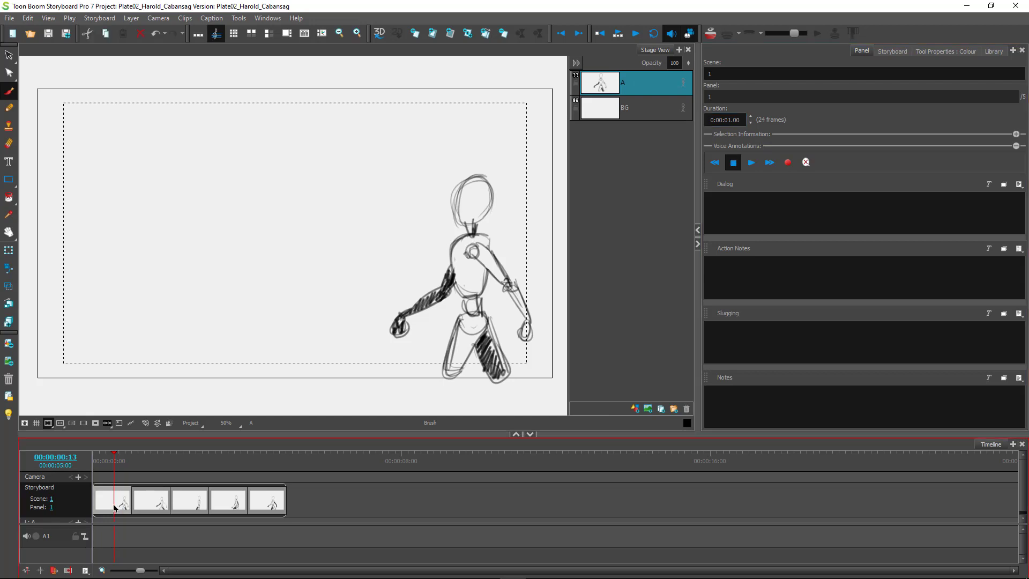
left_click(271, 501)
Step through the panels, check panel 5's drawing, and select panel 1 in the Timeline.
left_click(223, 501)
left_click(154, 501)
left_click(114, 502)
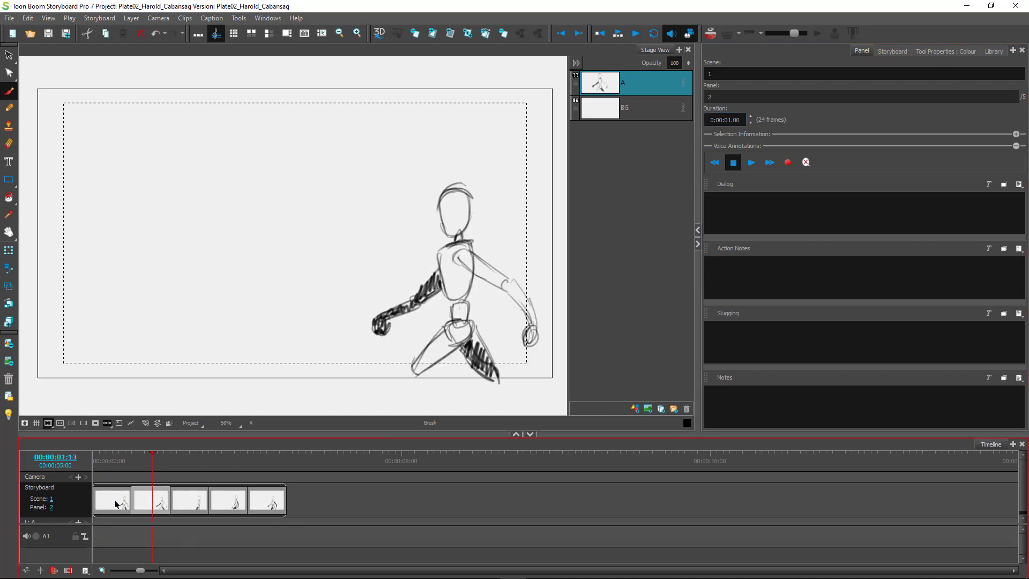
left_click(263, 501)
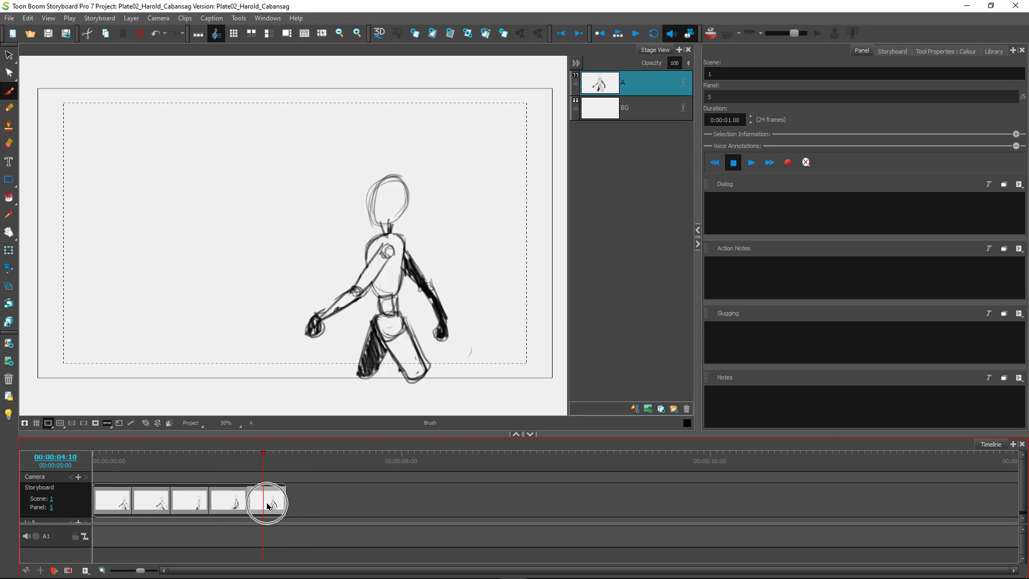
left_click(107, 501)
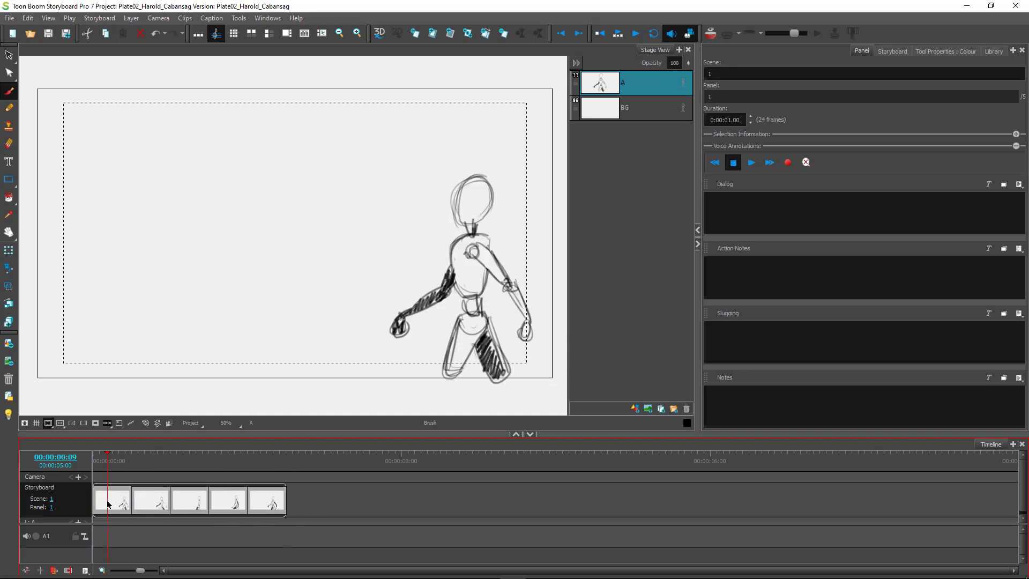
left_click(107, 503)
Shorten every panel frame by frame from 24 down to 4 frames.
key("minus")
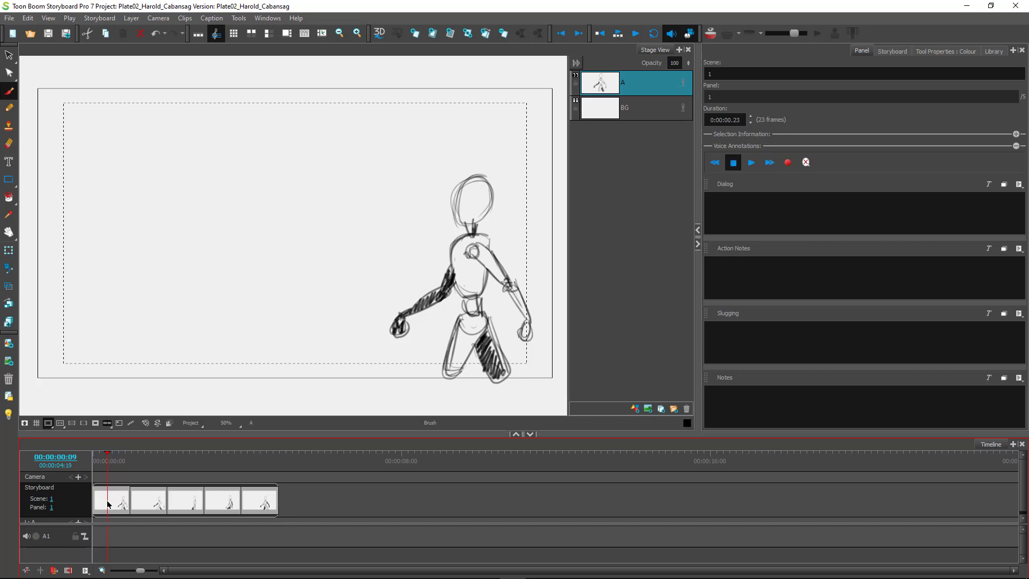
key("minus")
key("minus")
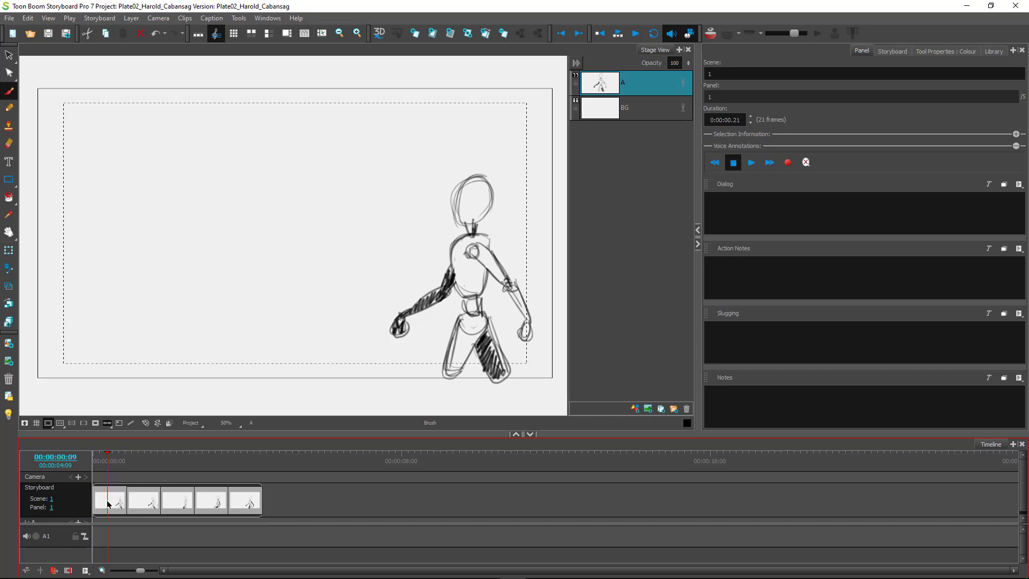
key("minus")
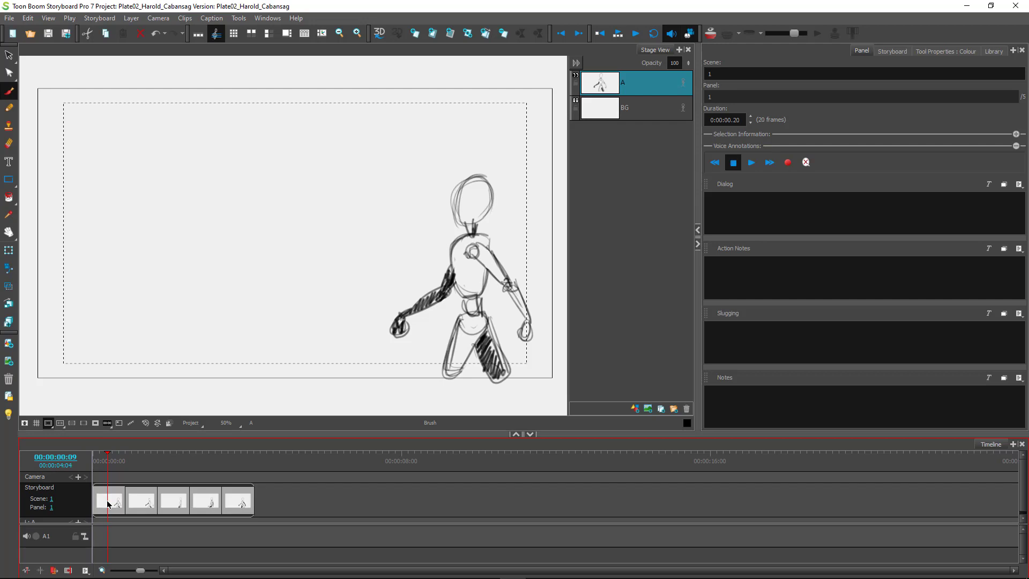
key("minus")
key("minus")
key("minus")
key("minus")
key("minus")
key("minus")
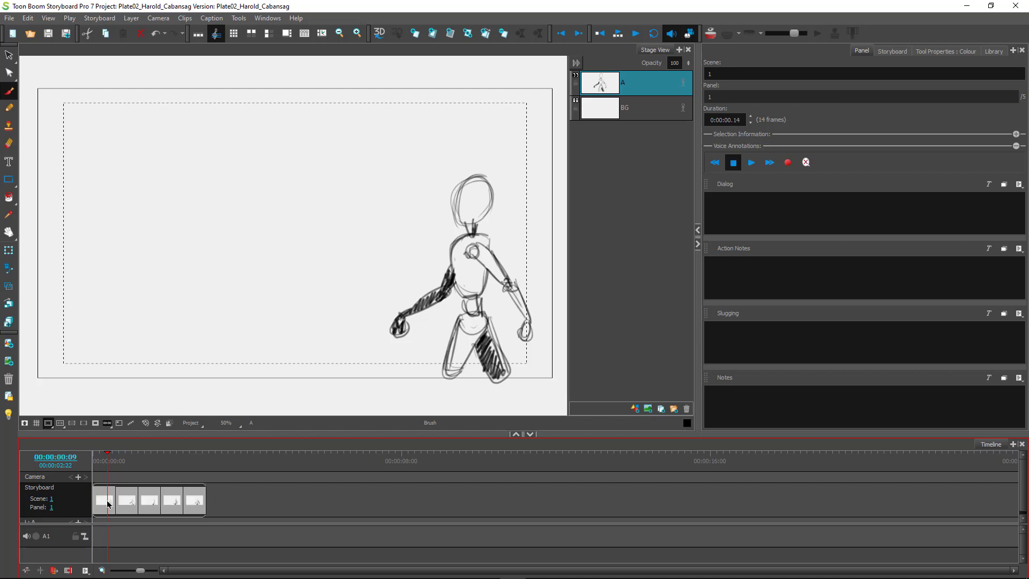
key("minus")
key("minus")
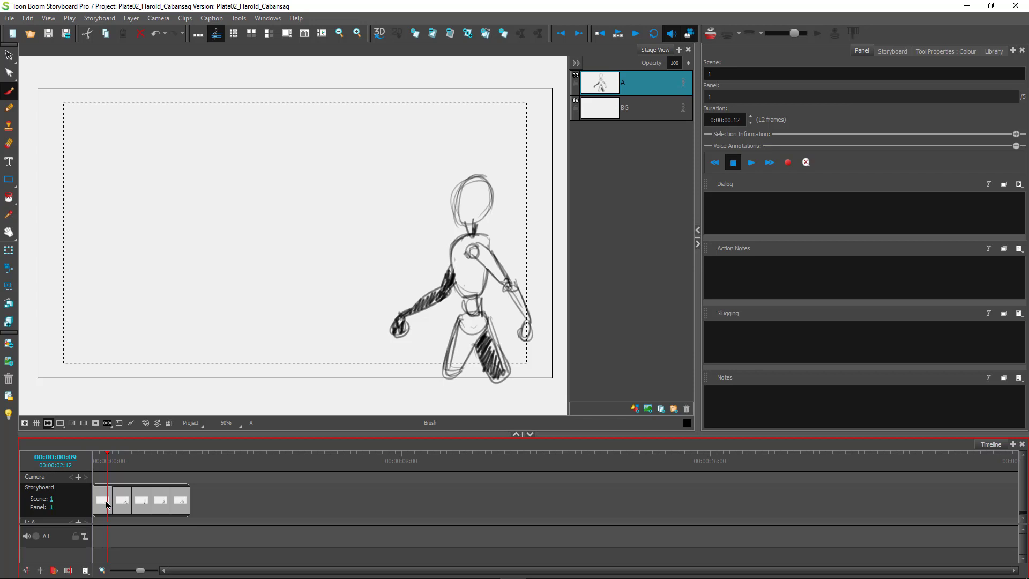
key("minus")
key("minus")
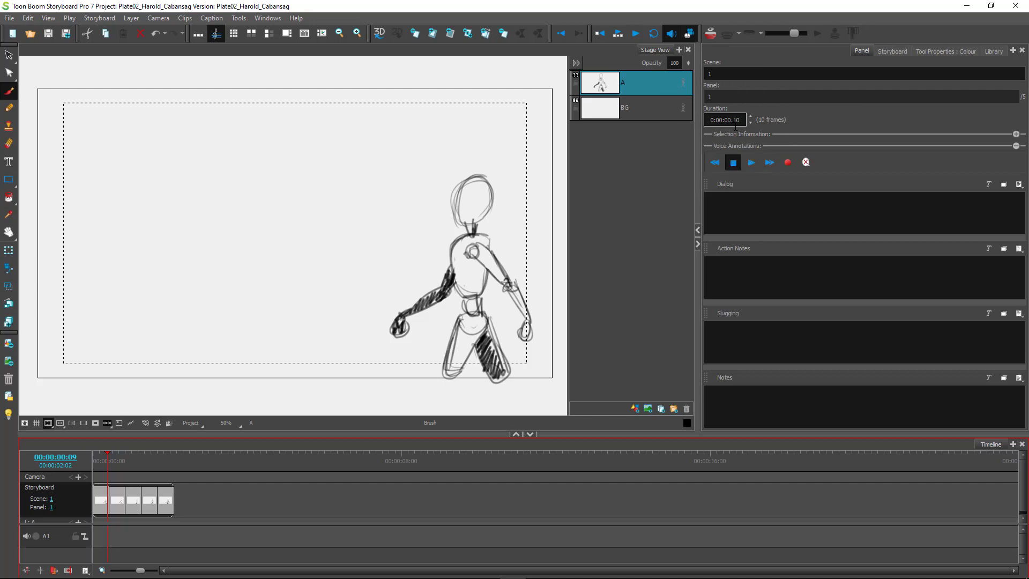
key("minus")
key("minus")
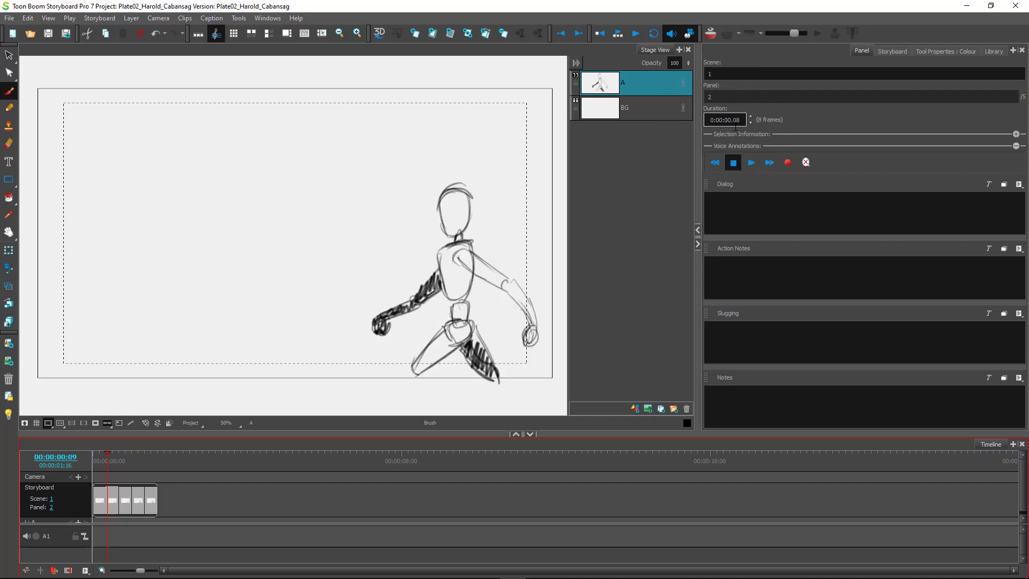
key("minus")
key("minus")
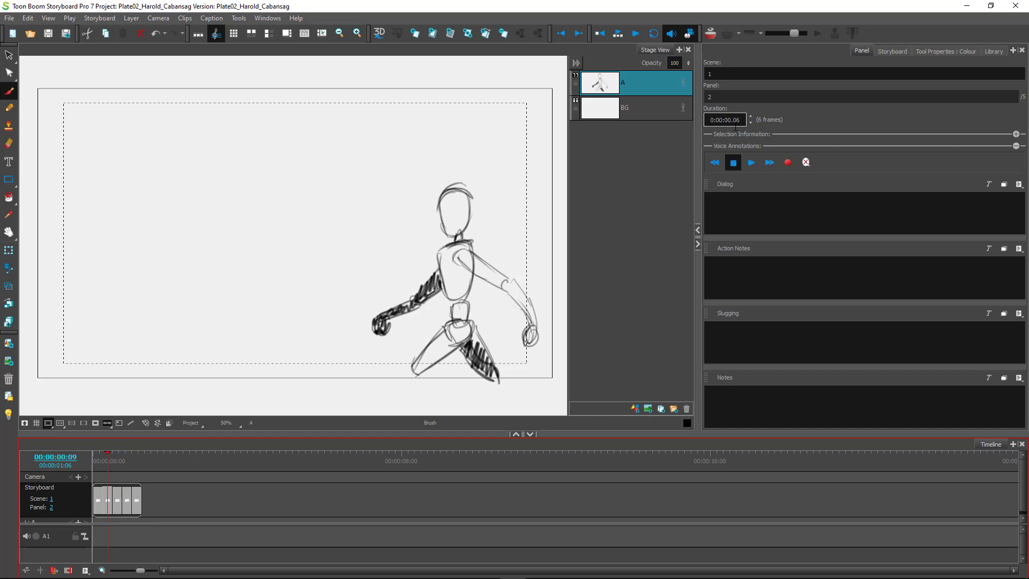
key("minus")
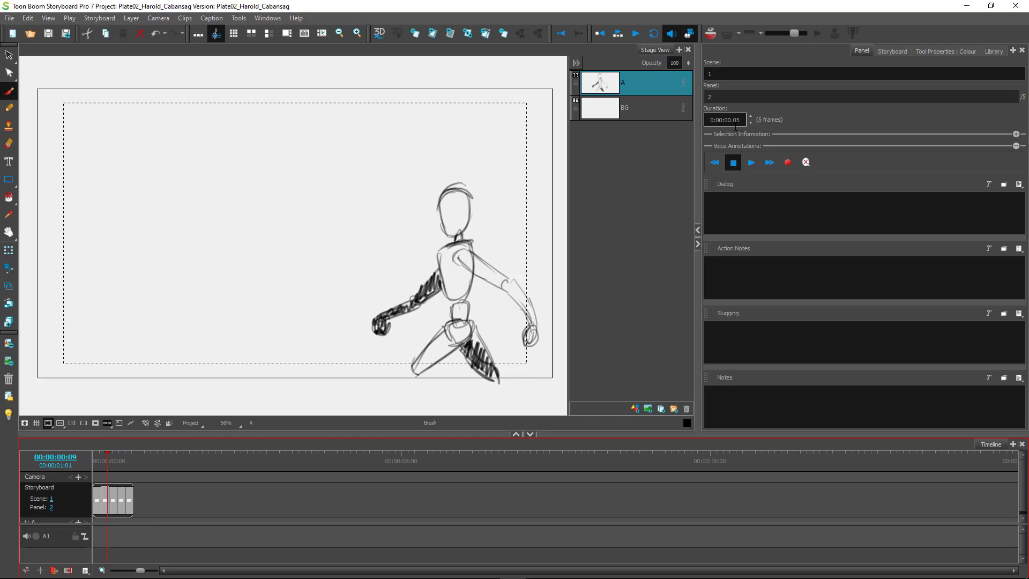
key("minus")
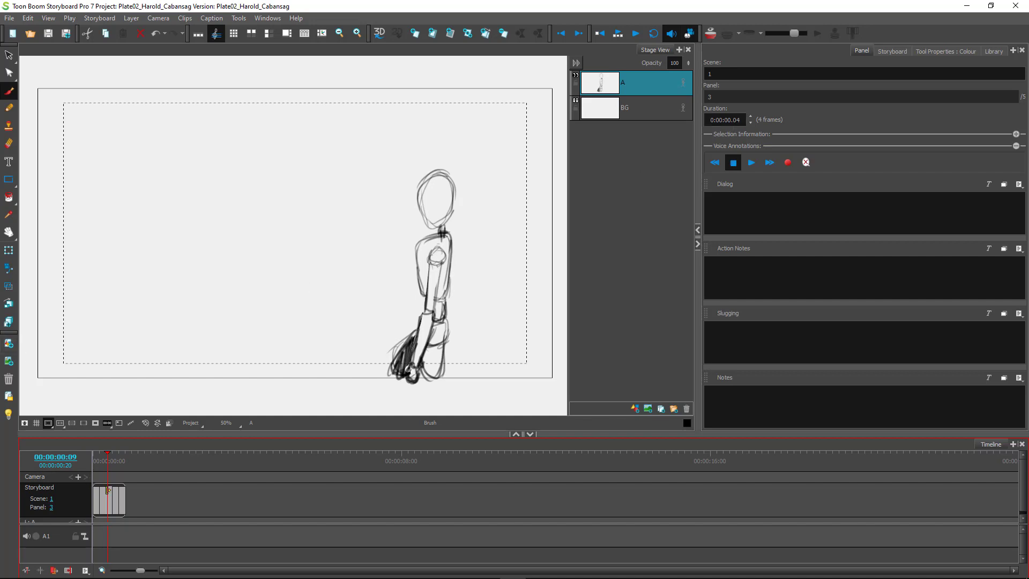
Rewind to frame 0 and play the shortened 20-frame walk.
left_click_drag(107, 470, 86, 470)
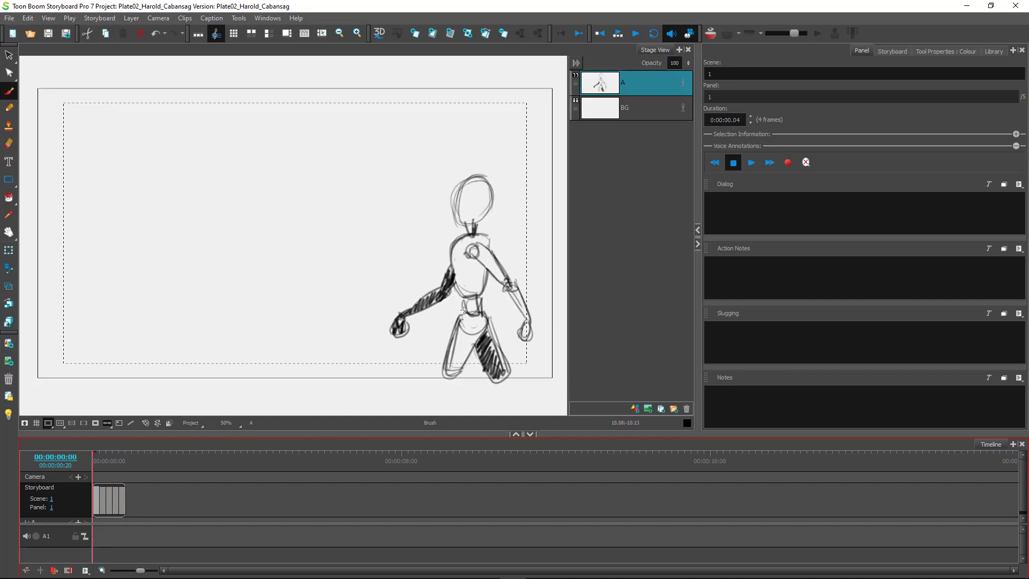
left_click(637, 37)
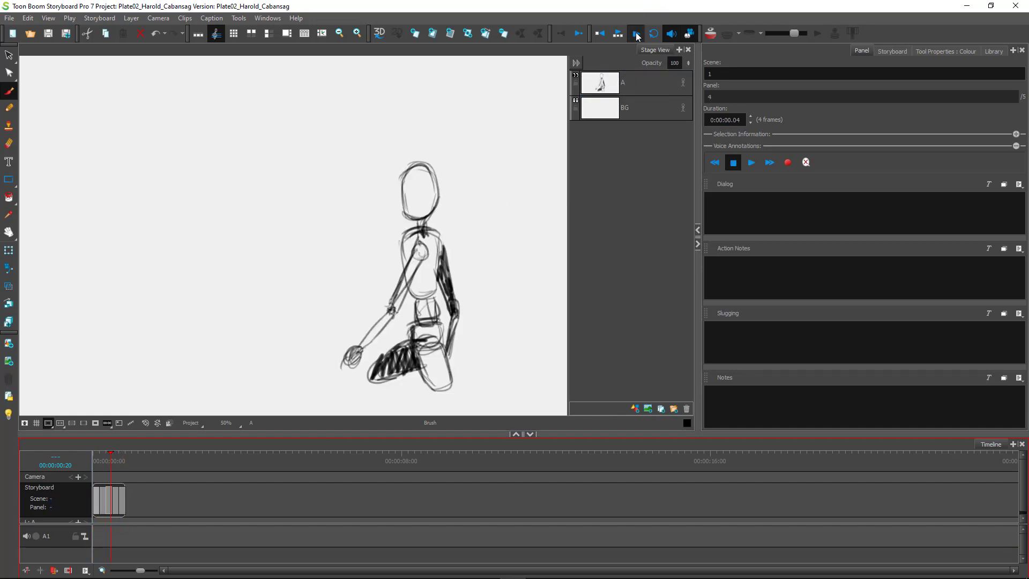
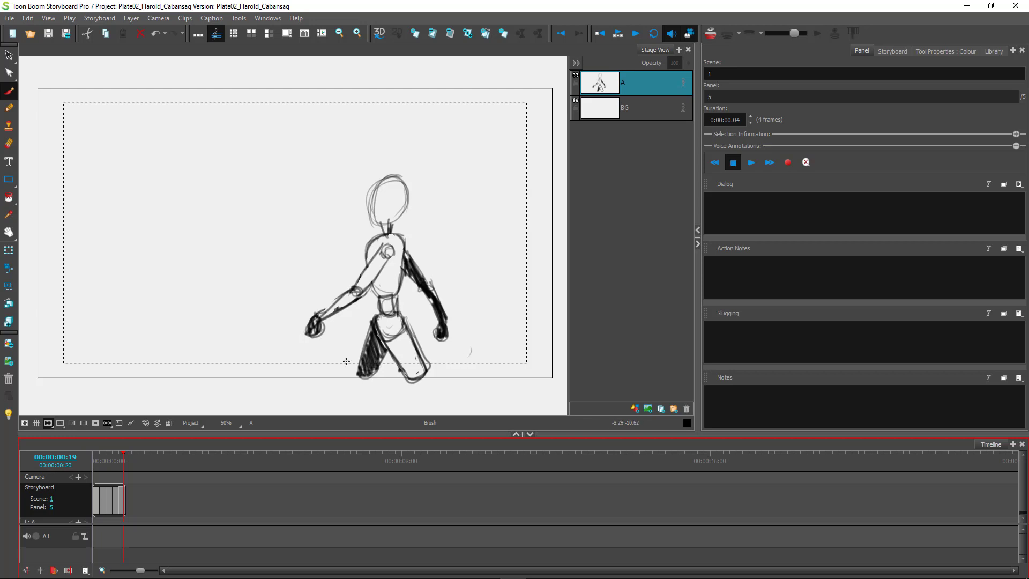
Play the 20-frame walk, zoom and scroll the timeline so all five panels show, and replay it.
left_click(637, 34)
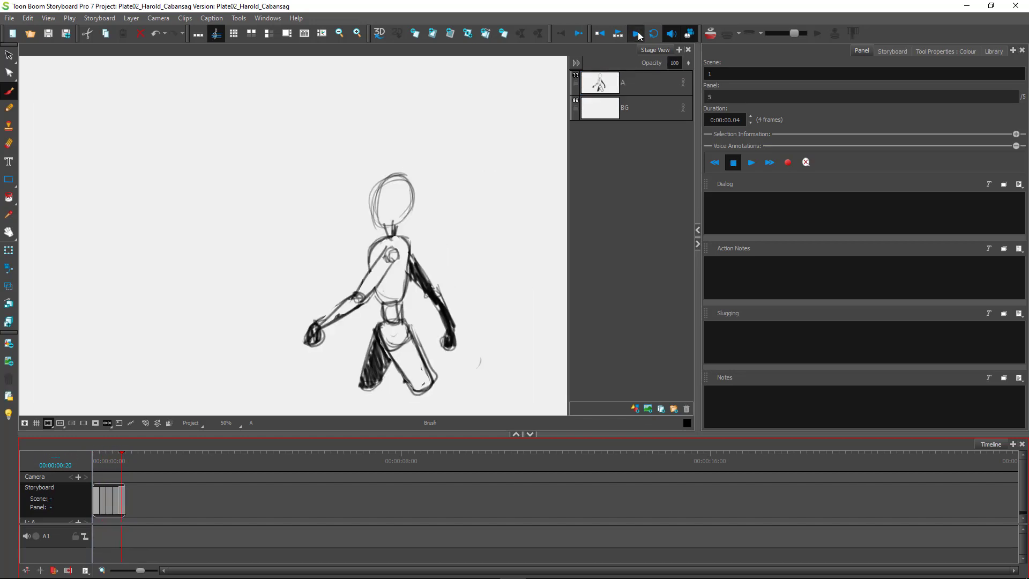
left_click(638, 34)
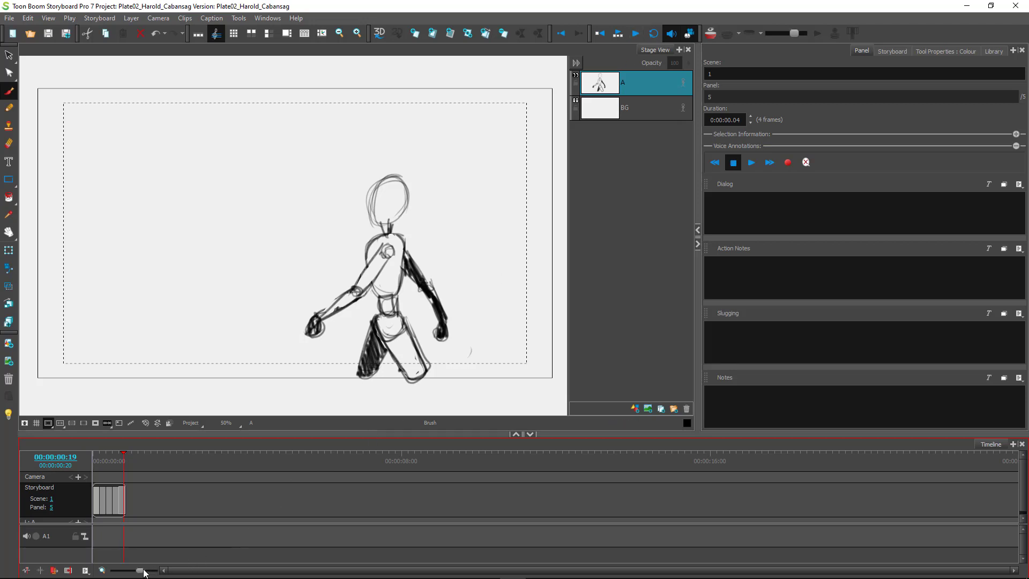
mouse_move(141, 569)
left_mouse_down()
mouse_move(131, 570)
mouse_move(145, 570)
left_mouse_up()
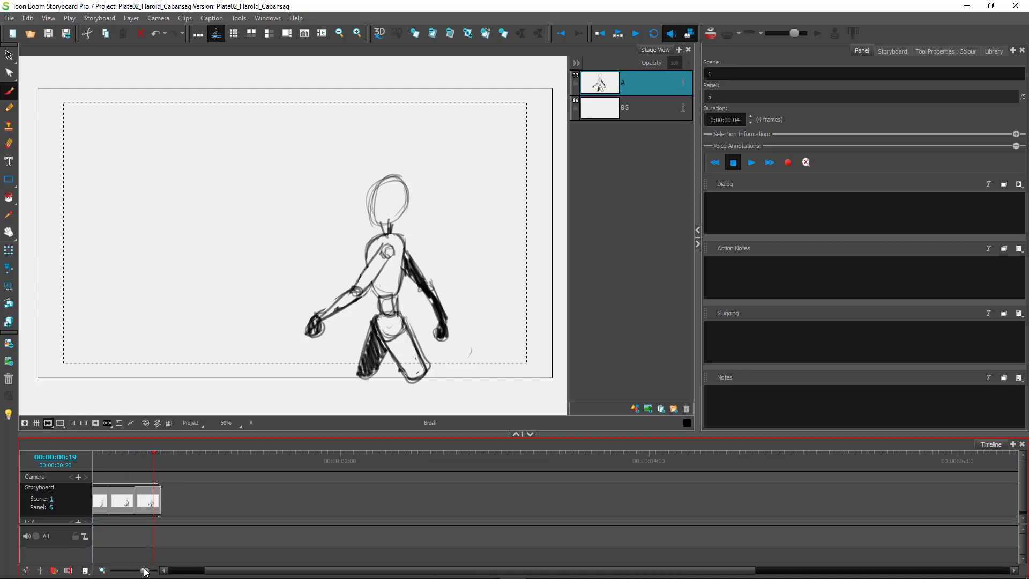
left_click_drag(218, 572, 151, 571)
left_click_drag(235, 570, 183, 570)
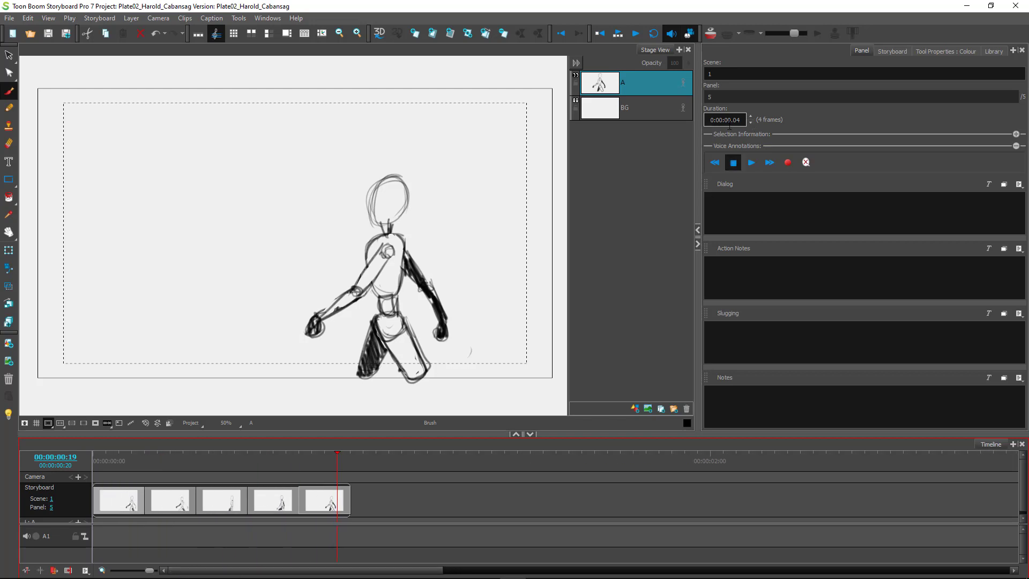
left_click(636, 34)
Park the playhead just after the fifth walk panel and add an empty scene 2.
left_click(386, 508)
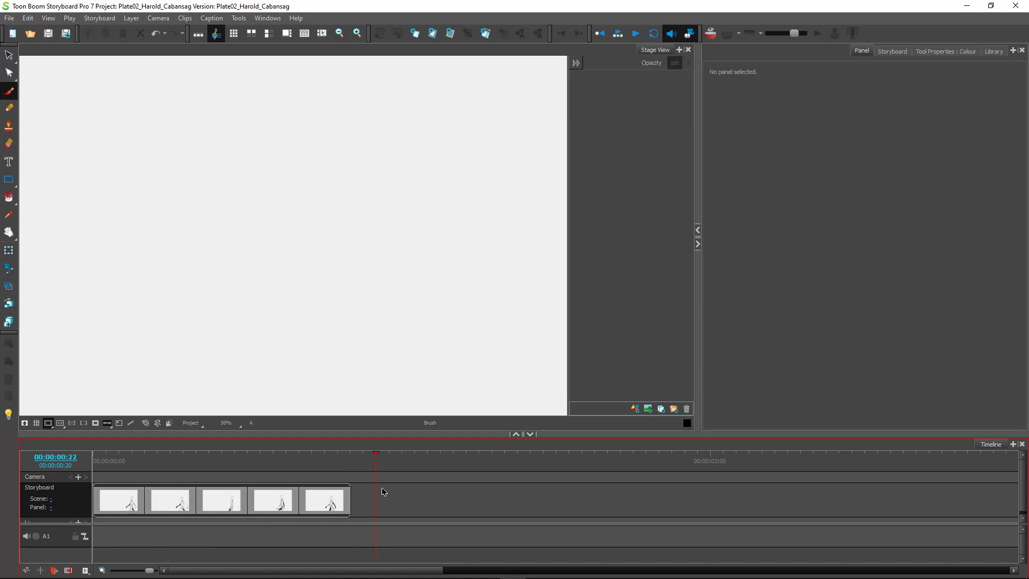
left_click(375, 465)
mouse_move(375, 462)
left_mouse_down()
mouse_move(125, 453)
mouse_move(340, 458)
mouse_move(110, 464)
mouse_move(325, 461)
mouse_move(112, 469)
mouse_move(328, 471)
mouse_move(117, 463)
mouse_move(310, 464)
left_mouse_up()
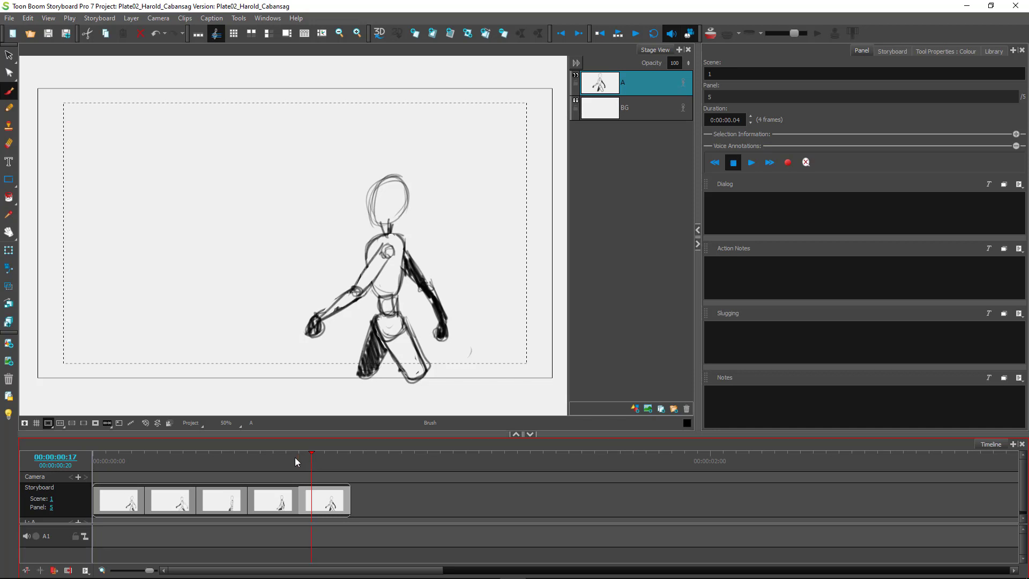
left_click_drag(313, 459, 365, 462)
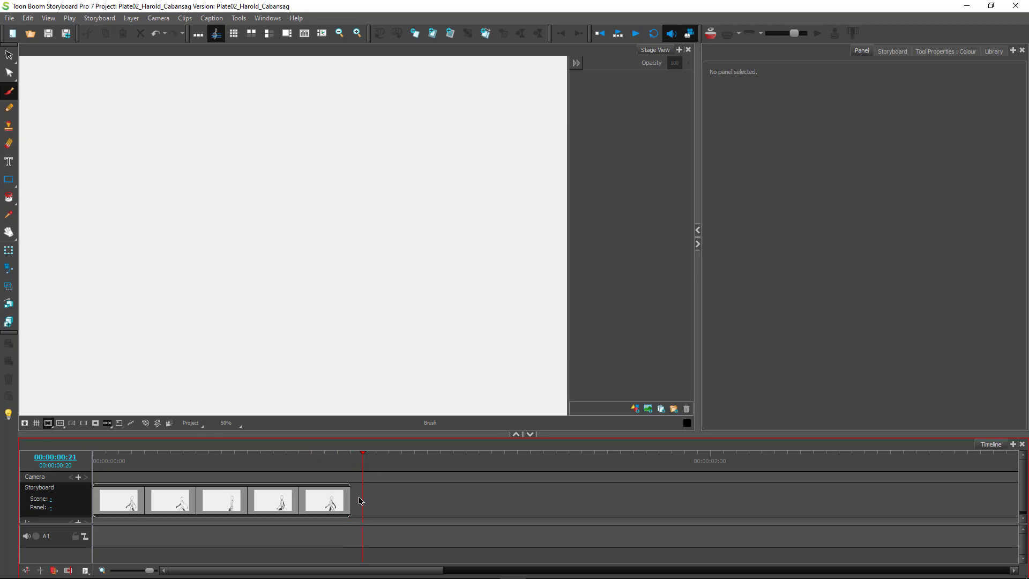
key("s")
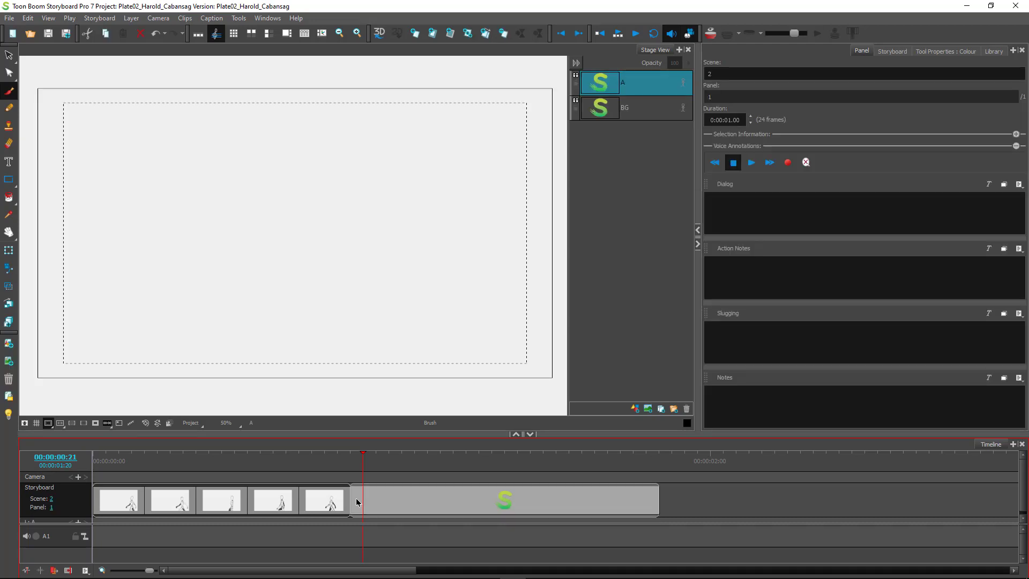
key("ctrl")
key("ctrl")
left_click(503, 495)
key("ctrl")
key("ctrl")
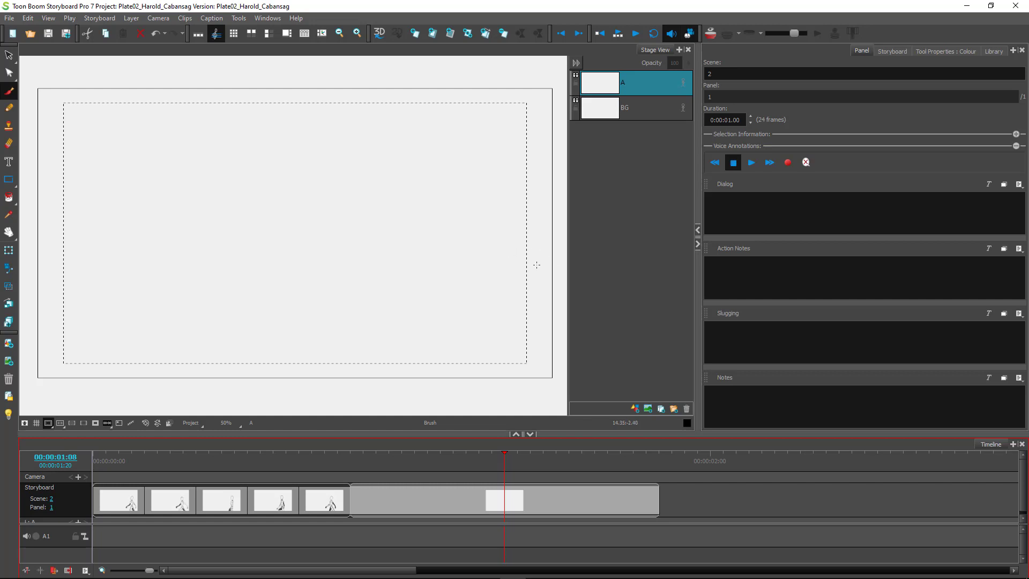
Sketch the tall right-hand building and shorter boxes to its left, undoing a stray peaked roof.
mouse_move(549, 222)
left_mouse_down()
mouse_move(478, 224)
mouse_move(556, 223)
mouse_move(486, 215)
mouse_move(555, 223)
mouse_move(478, 223)
mouse_move(491, 212)
mouse_move(486, 378)
left_mouse_up()
left_click_drag(487, 236, 486, 387)
left_click_drag(495, 294, 442, 297)
mouse_move(442, 301)
left_mouse_down()
mouse_move(440, 384)
mouse_move(437, 297)
mouse_move(440, 371)
left_mouse_up()
mouse_move(452, 297)
left_mouse_down()
mouse_move(450, 246)
mouse_move(447, 259)
left_mouse_up()
left_click_drag(451, 251, 399, 254)
left_click_drag(397, 253, 395, 374)
left_click_drag(398, 273, 394, 372)
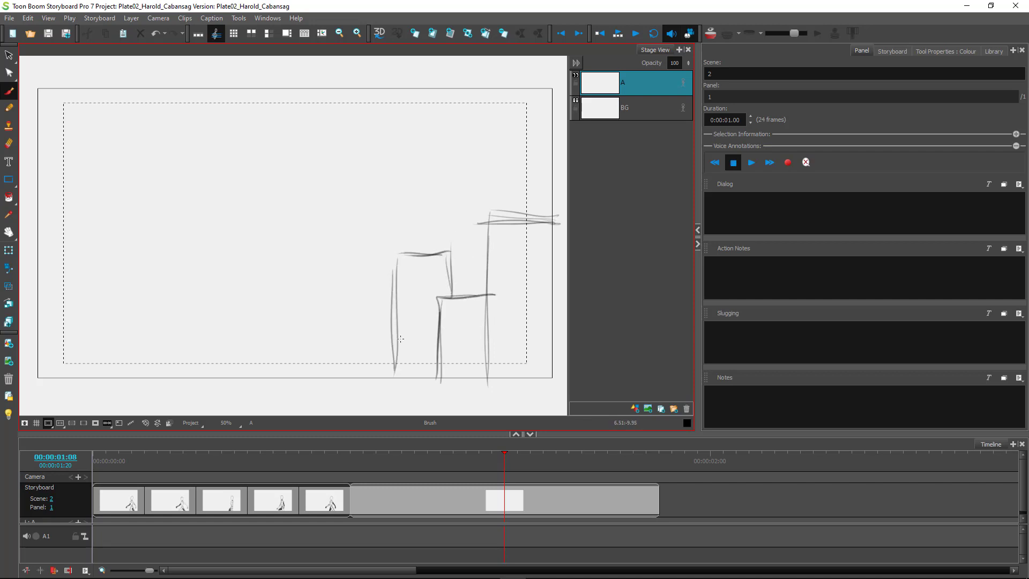
mouse_move(486, 261)
left_mouse_down()
mouse_move(441, 221)
mouse_move(487, 263)
mouse_move(453, 231)
mouse_move(423, 252)
left_mouse_up()
key("ctrl+z")
key("ctrl+z")
key("ctrl+z")
key("ctrl+z")
Add taller and smaller building outlines across the middle and left of the panel.
mouse_move(396, 270)
left_mouse_down()
mouse_move(341, 274)
mouse_move(346, 390)
left_mouse_up()
mouse_move(424, 252)
left_mouse_down()
mouse_move(422, 208)
mouse_move(424, 241)
mouse_move(425, 216)
mouse_move(371, 213)
left_mouse_up()
mouse_move(372, 214)
left_mouse_down()
mouse_move(376, 283)
mouse_move(310, 311)
mouse_move(310, 381)
mouse_move(314, 320)
mouse_move(329, 313)
mouse_move(307, 312)
left_mouse_up()
left_click_drag(306, 380, 311, 319)
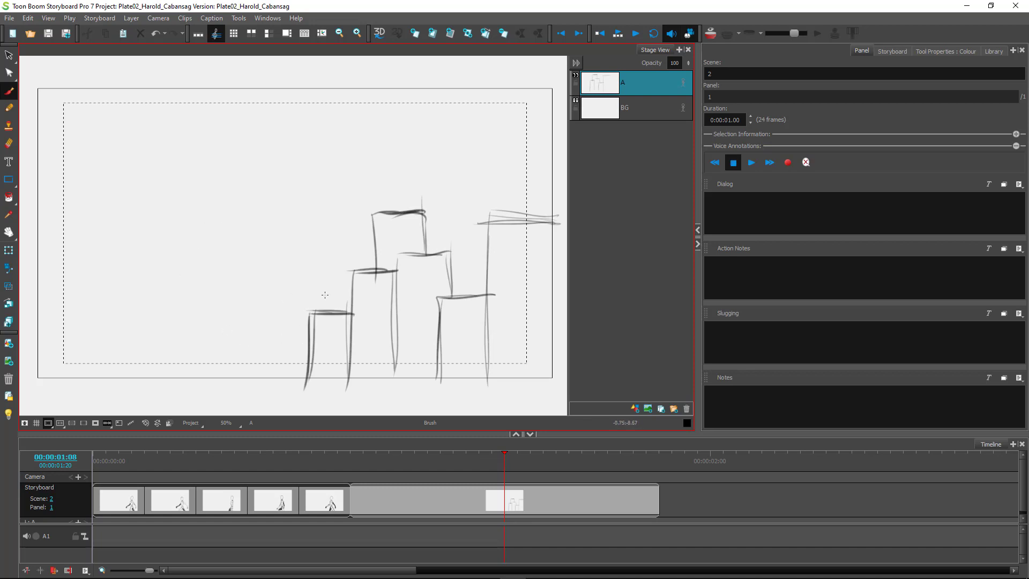
left_click_drag(558, 212, 506, 218)
mouse_move(321, 311)
left_mouse_down()
mouse_move(322, 294)
mouse_move(260, 294)
mouse_move(258, 381)
left_mouse_up()
mouse_move(256, 311)
left_mouse_down()
mouse_move(253, 388)
mouse_move(219, 307)
mouse_move(219, 385)
left_mouse_up()
left_click_drag(223, 325, 220, 375)
left_click_drag(268, 315, 266, 390)
left_click_drag(237, 307, 234, 263)
mouse_move(238, 260)
left_mouse_down()
mouse_move(169, 258)
mouse_move(176, 334)
left_mouse_up()
Sketch roofs and walls of the far-left buildings, undoing the last wall stroke.
mouse_move(180, 262)
left_mouse_down()
mouse_move(169, 375)
mouse_move(192, 219)
mouse_move(103, 224)
mouse_move(133, 220)
left_mouse_up()
left_click_drag(134, 218, 117, 365)
left_click_drag(124, 220, 118, 370)
left_click_drag(121, 293, 117, 382)
mouse_move(122, 260)
left_mouse_down()
mouse_move(59, 256)
mouse_move(83, 381)
left_mouse_up()
key("ctrl+z")
Add more building walls and roof lines at the far-left edge of the skyline.
left_click_drag(65, 254, 60, 387)
mouse_move(72, 232)
left_mouse_down()
mouse_move(79, 259)
mouse_move(75, 225)
mouse_move(18, 235)
mouse_move(63, 230)
mouse_move(27, 222)
mouse_move(22, 321)
left_mouse_up()
left_click_drag(24, 271, 22, 329)
mouse_move(78, 229)
left_mouse_down()
mouse_move(27, 232)
mouse_move(70, 232)
mouse_move(70, 260)
left_mouse_up()
Detail the upper-left building's top with vertical lines, and add ledges with supports beside it.
left_click_drag(182, 227, 132, 230)
mouse_move(134, 233)
left_mouse_down()
mouse_move(141, 247)
mouse_move(175, 241)
left_mouse_up()
mouse_move(175, 237)
left_mouse_down()
mouse_move(136, 236)
mouse_move(144, 242)
mouse_move(134, 252)
mouse_move(135, 360)
left_mouse_up()
left_click_drag(142, 262, 140, 370)
left_click_drag(154, 266, 153, 373)
mouse_move(162, 267)
left_mouse_down()
mouse_move(170, 373)
mouse_move(177, 272)
mouse_move(180, 311)
left_mouse_up()
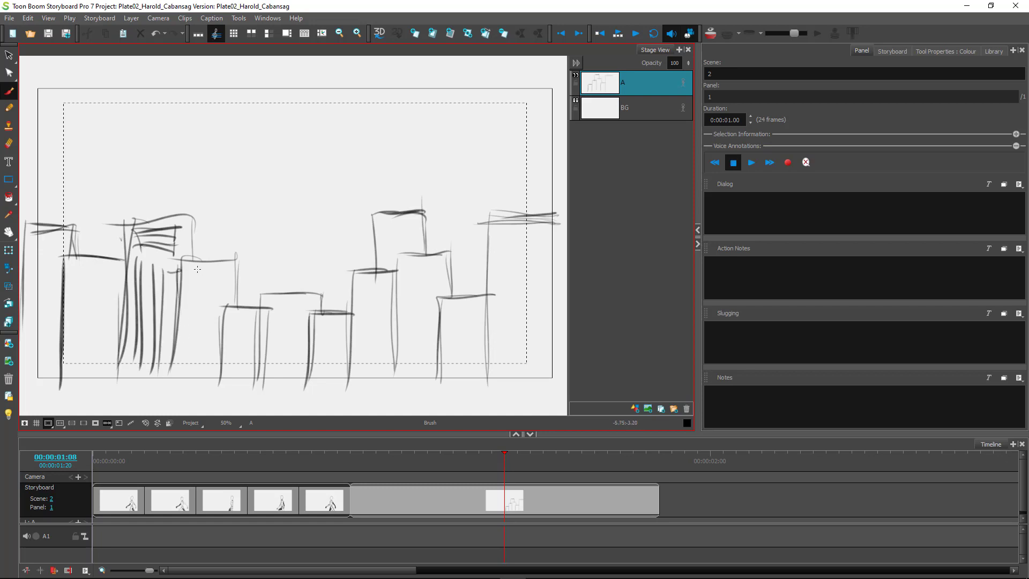
mouse_move(230, 270)
left_mouse_down()
mouse_move(185, 288)
mouse_move(231, 282)
mouse_move(183, 281)
mouse_move(191, 373)
left_mouse_up()
left_click_drag(201, 282, 200, 374)
mouse_move(220, 304)
left_mouse_down()
mouse_move(252, 318)
mouse_move(229, 321)
mouse_move(240, 319)
mouse_move(234, 393)
left_mouse_up()
left_click_drag(244, 321, 249, 389)
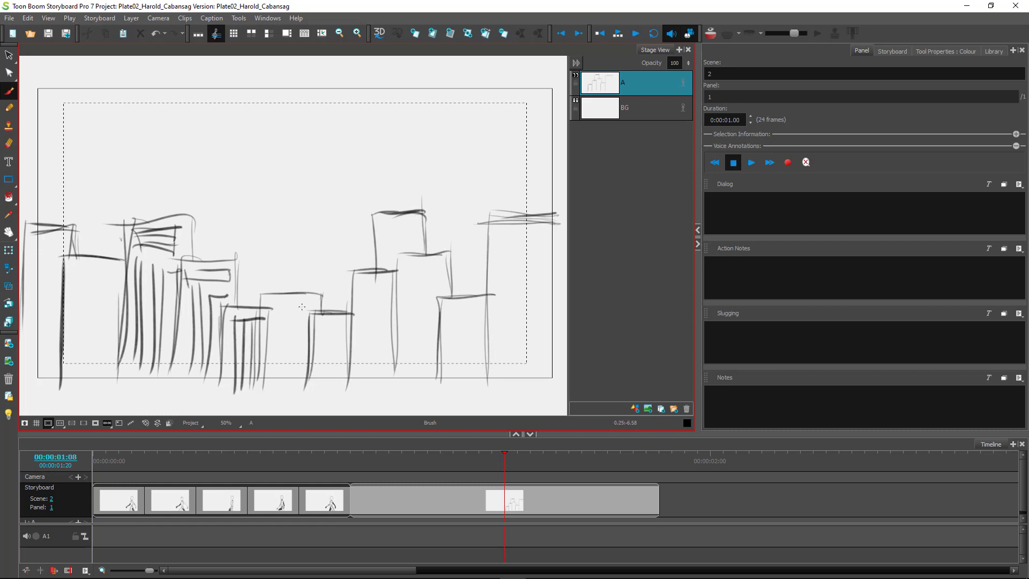
Draw window bars and vertical detail lines through the middle and centre buildings.
mouse_move(303, 292)
left_mouse_down()
mouse_move(302, 329)
mouse_move(311, 306)
left_mouse_up()
left_click_drag(273, 312, 297, 313)
mouse_move(270, 319)
left_mouse_down()
mouse_move(304, 319)
mouse_move(295, 331)
mouse_move(305, 335)
mouse_move(279, 365)
left_mouse_up()
left_click_drag(338, 322, 325, 396)
left_click_drag(344, 337, 332, 390)
mouse_move(366, 285)
left_mouse_down()
mouse_move(372, 371)
mouse_move(387, 284)
left_mouse_up()
mouse_move(368, 286)
left_mouse_down()
mouse_move(369, 379)
mouse_move(380, 386)
left_mouse_up()
mouse_move(420, 282)
left_mouse_down()
mouse_move(443, 283)
mouse_move(427, 381)
mouse_move(432, 374)
left_mouse_up()
mouse_move(401, 324)
left_mouse_down()
mouse_move(403, 367)
mouse_move(429, 328)
left_mouse_up()
left_click_drag(402, 332, 403, 378)
mouse_move(453, 316)
left_mouse_down()
mouse_move(486, 312)
mouse_move(464, 393)
mouse_move(490, 321)
left_mouse_up()
left_click_drag(468, 323, 468, 392)
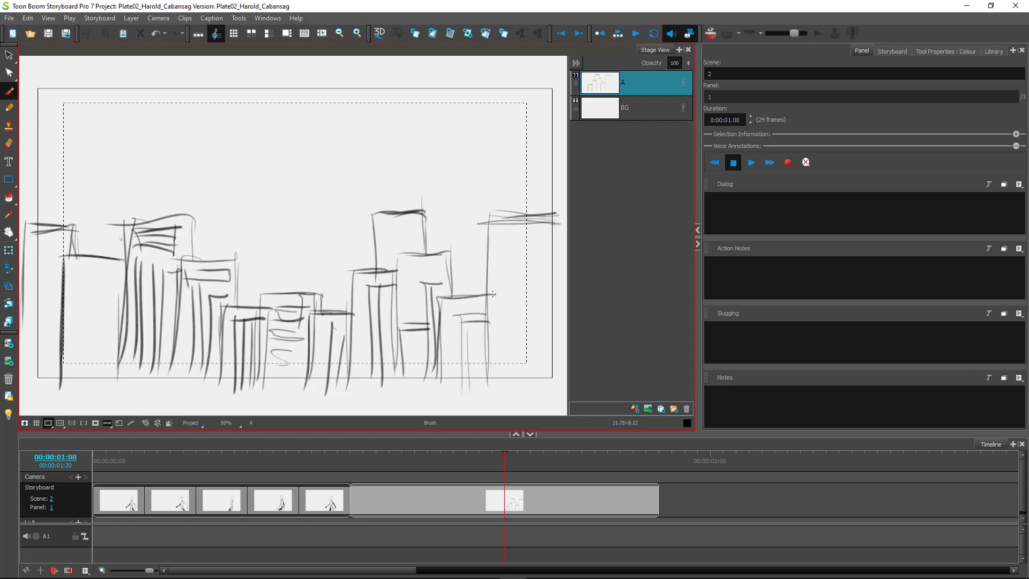
Sketch a curved-top building on the right and an inner building in the middle.
left_click_drag(510, 228, 552, 242)
mouse_move(511, 231)
left_mouse_down()
mouse_move(499, 338)
mouse_move(525, 385)
left_mouse_up()
left_click_drag(545, 238, 533, 368)
mouse_move(397, 228)
left_mouse_down()
mouse_move(425, 227)
mouse_move(398, 262)
left_mouse_up()
mouse_move(422, 221)
left_mouse_down()
mouse_move(421, 252)
mouse_move(403, 239)
mouse_move(383, 289)
left_mouse_up()
Add floor lines across the leftmost building and detail its edge.
left_click_drag(79, 271, 119, 272)
mouse_move(82, 285)
left_mouse_down()
mouse_move(122, 285)
mouse_move(85, 284)
left_mouse_up()
mouse_move(68, 316)
left_mouse_down()
mouse_move(116, 317)
mouse_move(117, 334)
left_mouse_up()
mouse_move(64, 373)
left_mouse_down()
mouse_move(113, 376)
mouse_move(112, 363)
left_mouse_up()
mouse_move(79, 272)
left_mouse_down()
mouse_move(91, 297)
mouse_move(108, 294)
mouse_move(85, 377)
left_mouse_up()
mouse_move(41, 242)
left_mouse_down()
mouse_move(63, 252)
mouse_move(31, 366)
left_mouse_up()
left_click_drag(44, 265, 46, 354)
mouse_move(61, 345)
left_mouse_down()
mouse_move(14, 346)
mouse_move(25, 372)
mouse_move(58, 361)
mouse_move(27, 363)
left_mouse_up()
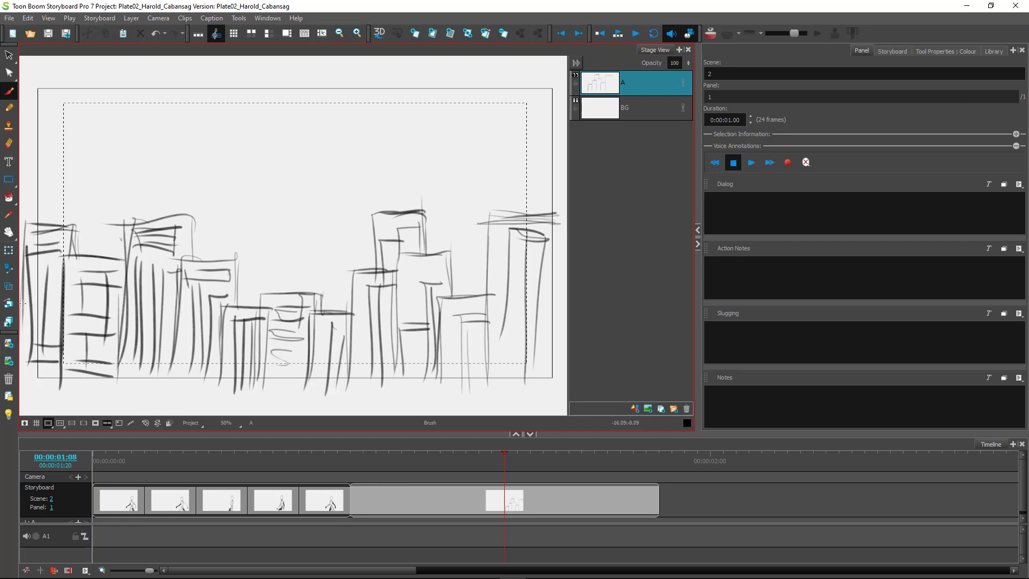
Add floor, wall and base lines to the right-hand building.
scroll(317, 311, "down", 3)
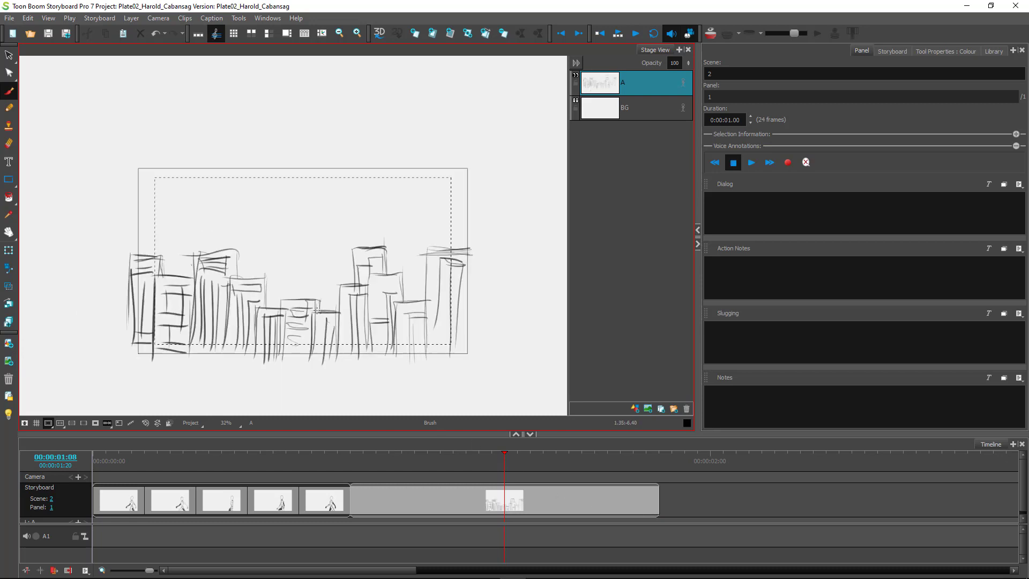
mouse_move(468, 273)
left_mouse_down()
mouse_move(423, 274)
mouse_move(432, 337)
left_mouse_up()
left_click_drag(474, 294, 433, 296)
left_click_drag(468, 312, 432, 314)
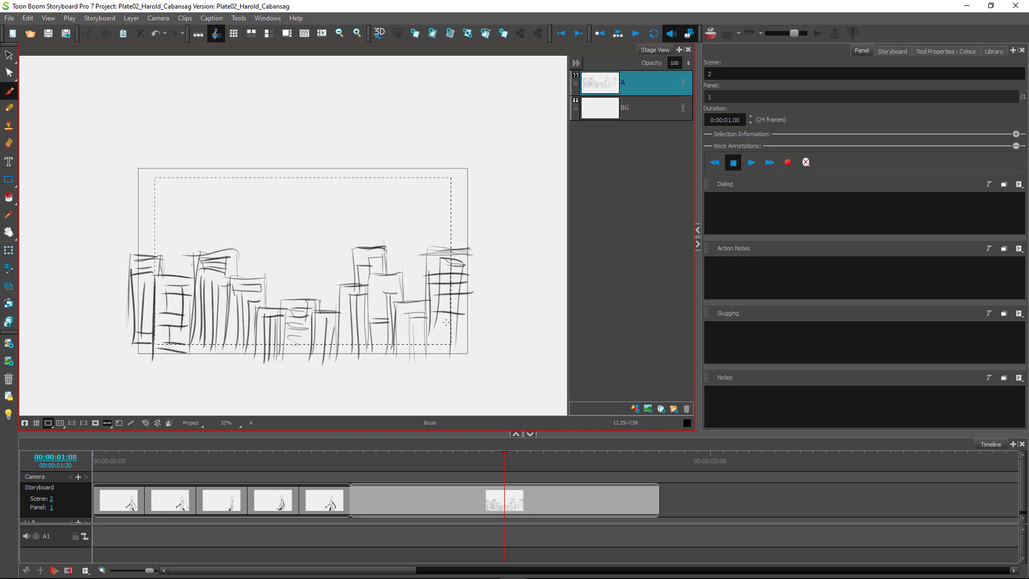
left_click_drag(458, 271, 457, 369)
mouse_move(470, 345)
left_mouse_down()
mouse_move(432, 347)
mouse_move(423, 336)
left_mouse_up()
Select the whole skyline, duplicate it, and drag the copy far to the left.
left_click(8, 55)
mouse_move(503, 322)
left_mouse_down()
mouse_move(395, 161)
mouse_move(509, 308)
left_mouse_up()
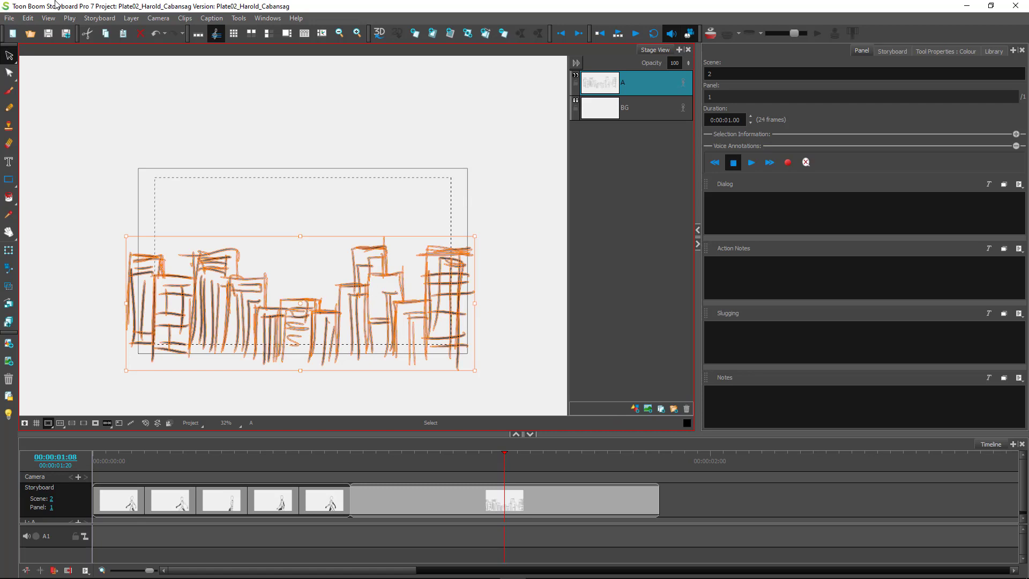
key("ctrl+v")
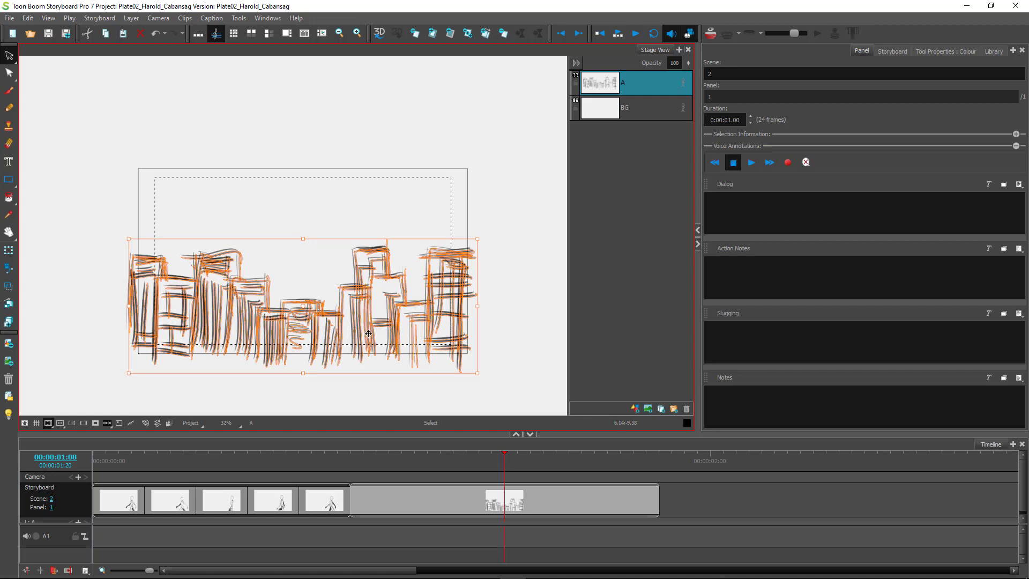
left_click(346, 382)
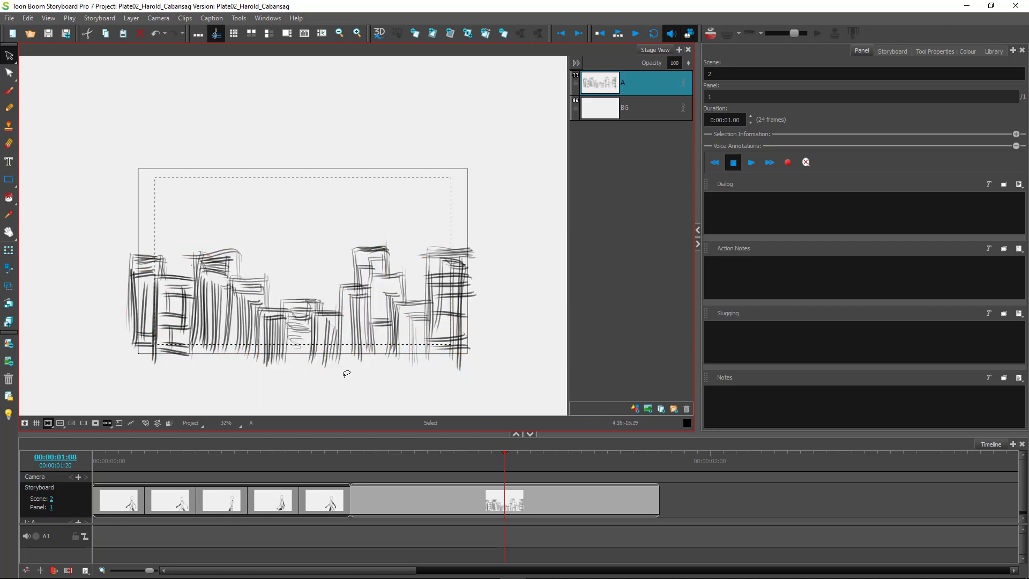
key("ctrl+z")
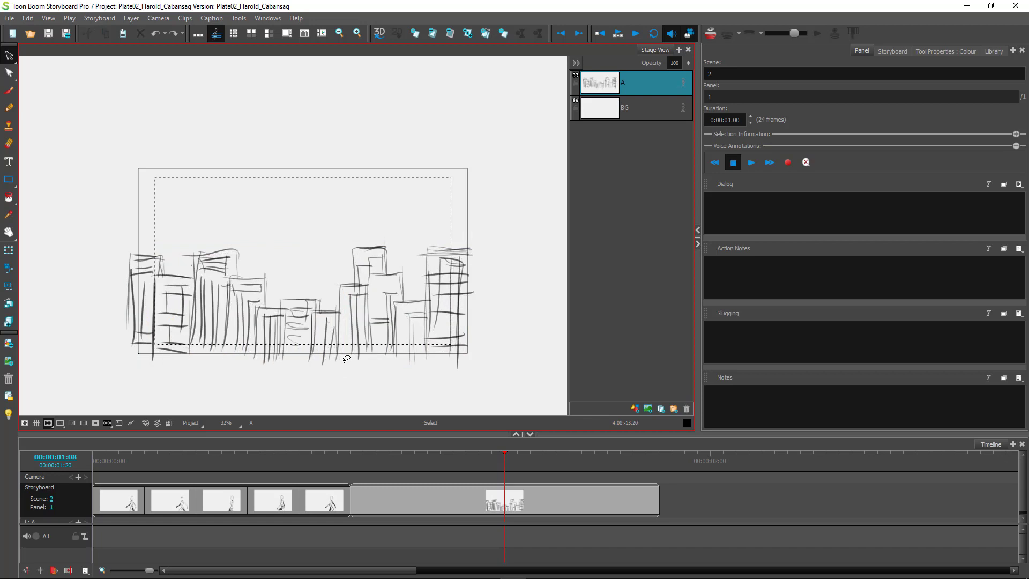
key("ctrl+shift+z")
mouse_move(385, 328)
left_mouse_down()
mouse_move(27, 325)
mouse_move(46, 315)
left_mouse_up()
key("space")
left_click_drag(92, 212, 379, 185)
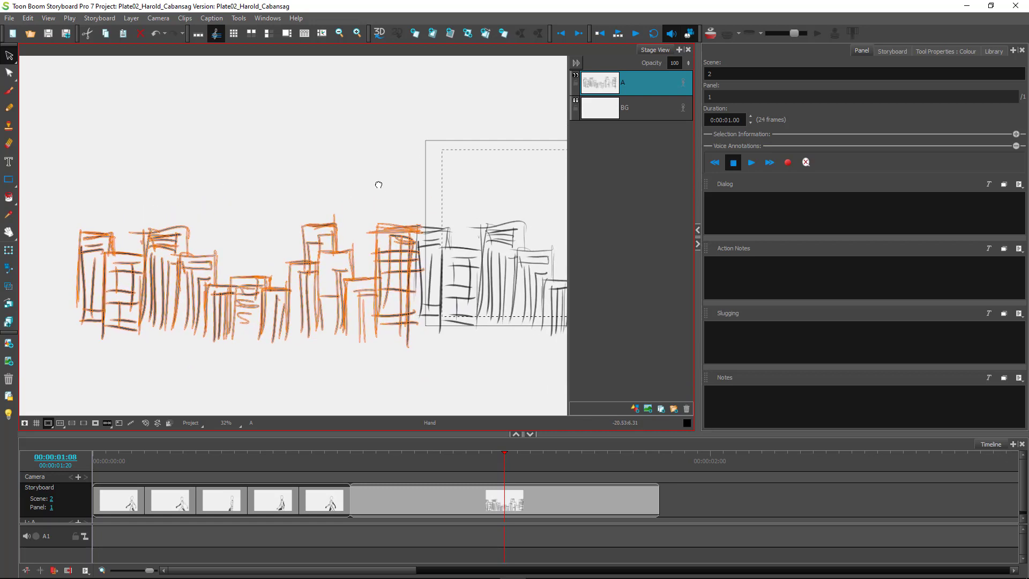
Apply Transform > Flip Horizontal to the left skyline copy, then deselect it.
right_click(376, 256)
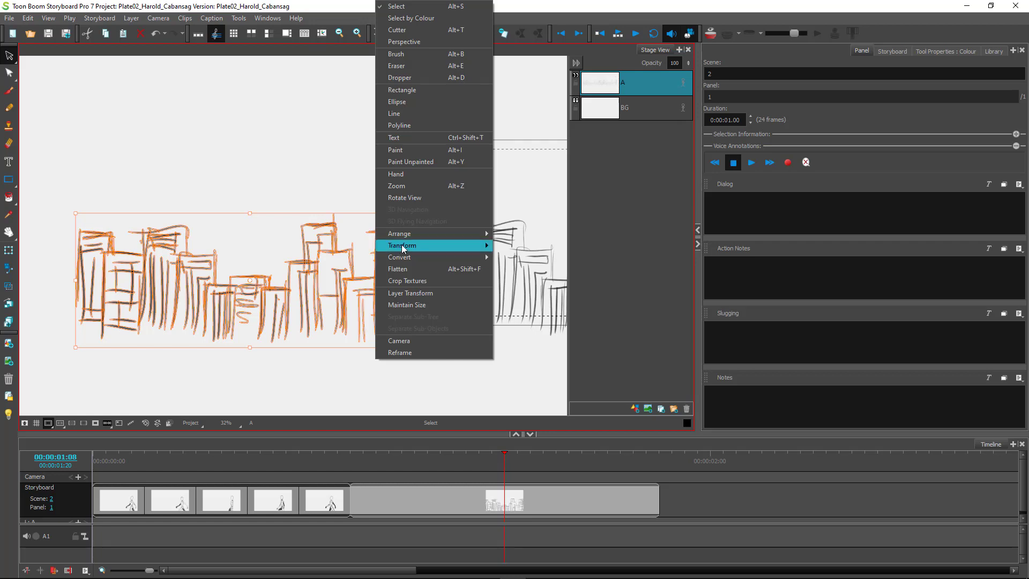
mouse_move(413, 238)
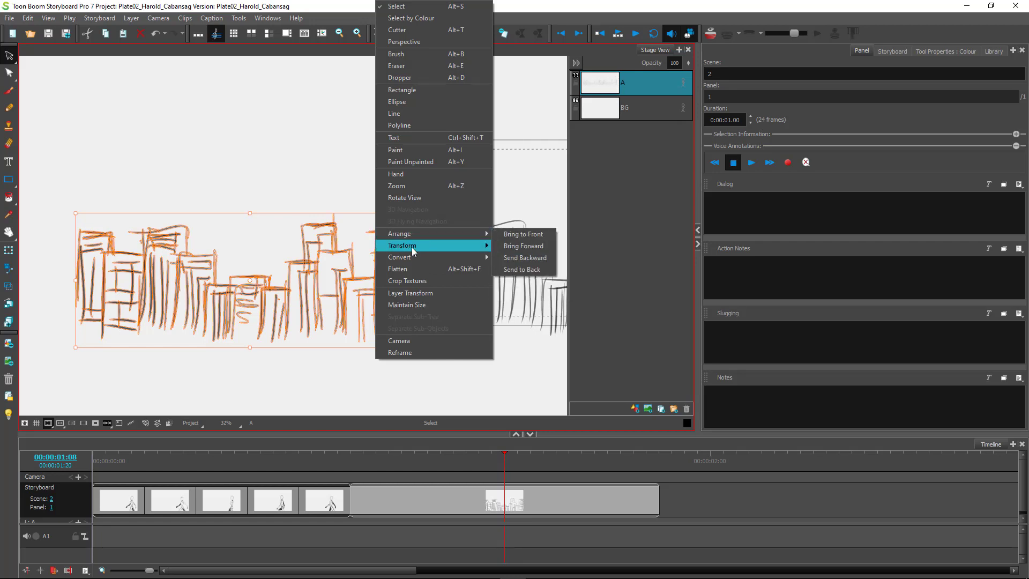
left_click(522, 251)
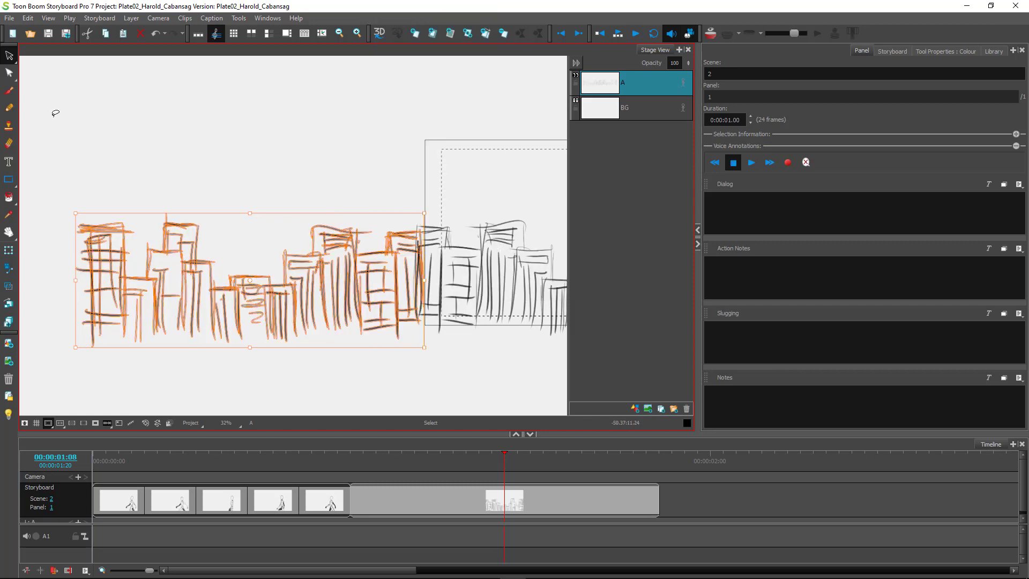
left_click(105, 171)
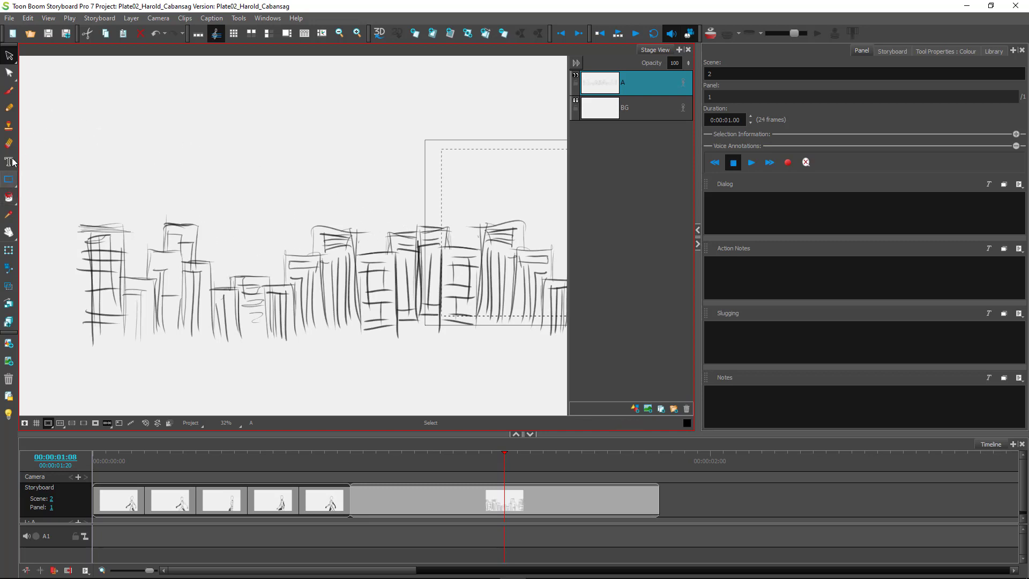
Draw triangular roofs and towers topped with antennas on several buildings.
left_click(9, 91)
mouse_move(423, 234)
left_mouse_down()
mouse_move(403, 214)
mouse_move(385, 247)
mouse_move(426, 238)
mouse_move(396, 261)
left_mouse_up()
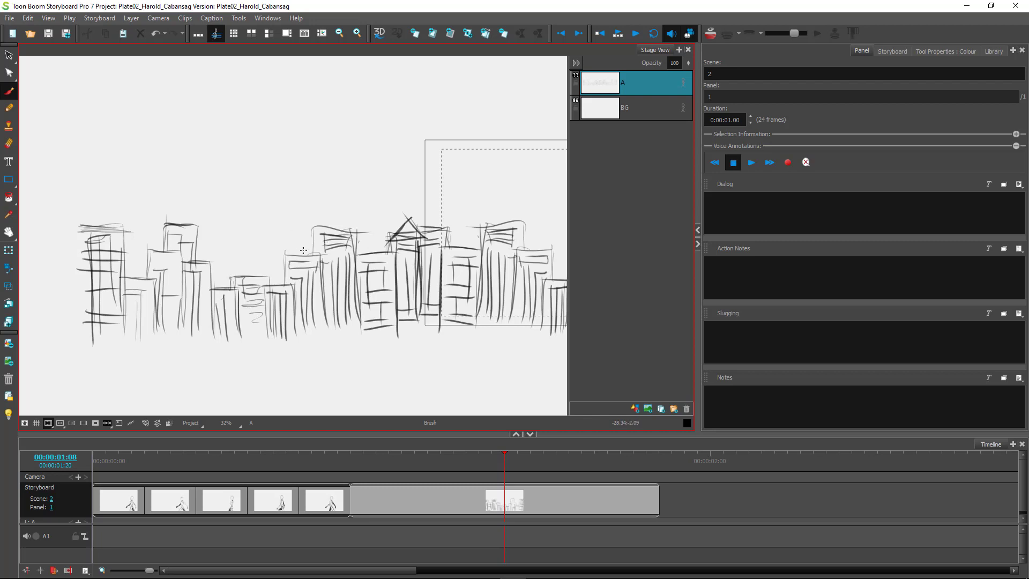
mouse_move(321, 249)
left_mouse_down()
mouse_move(298, 227)
mouse_move(282, 256)
mouse_move(322, 253)
mouse_move(281, 258)
left_mouse_up()
mouse_move(288, 250)
left_mouse_down()
mouse_move(287, 279)
mouse_move(248, 222)
mouse_move(248, 277)
left_mouse_up()
left_click_drag(240, 236, 251, 237)
mouse_move(243, 237)
left_mouse_down()
mouse_move(241, 279)
mouse_move(265, 262)
mouse_move(268, 277)
left_mouse_up()
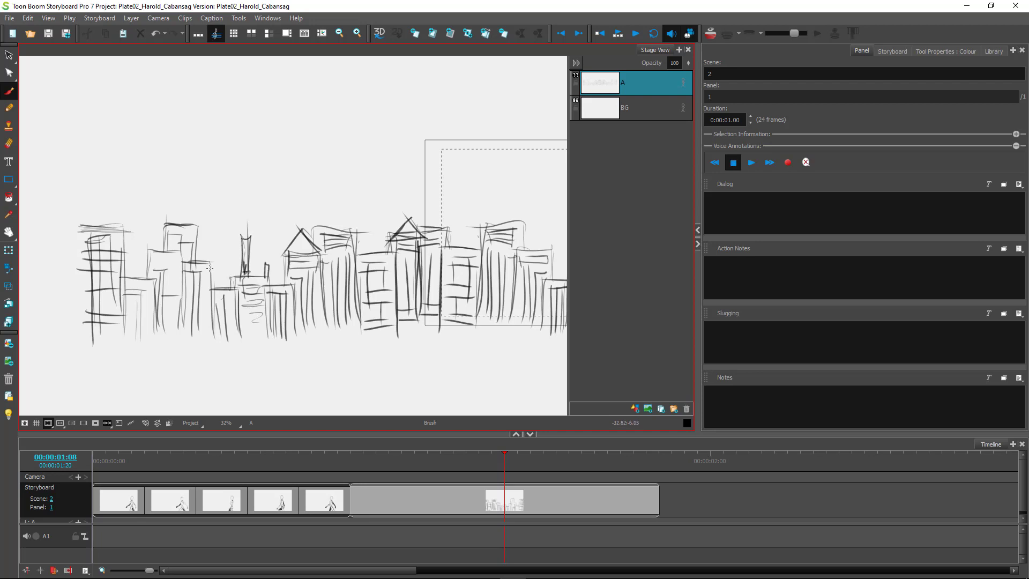
left_click_drag(119, 234, 118, 196)
mouse_move(115, 196)
left_mouse_down()
mouse_move(116, 185)
mouse_move(120, 195)
left_mouse_up()
mouse_move(113, 196)
left_mouse_down()
mouse_move(113, 233)
mouse_move(95, 236)
left_mouse_up()
left_click_drag(176, 196, 172, 230)
Pan to the left end of the skyline and select all its strokes with Ctrl+A.
left_click(9, 55)
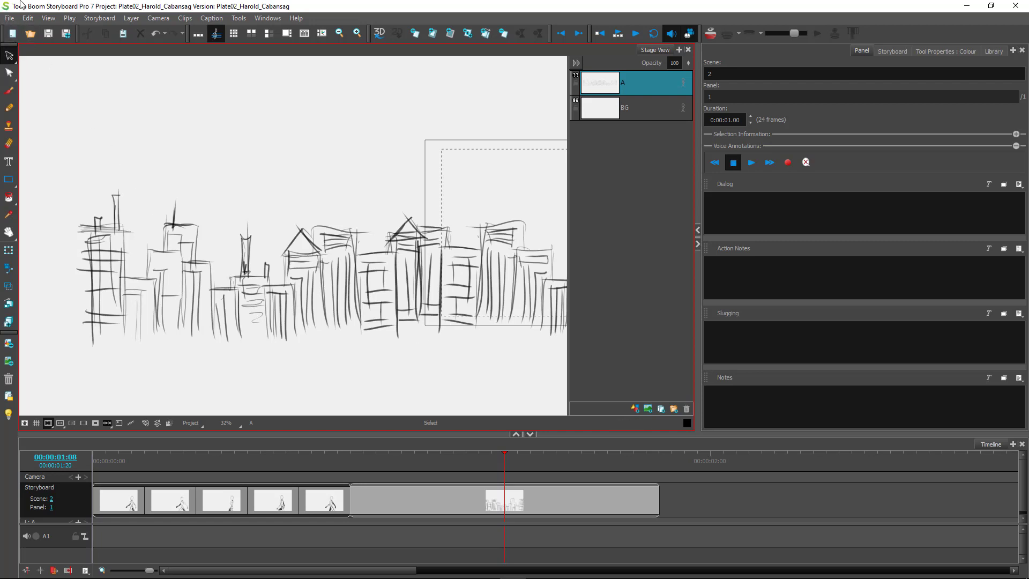
key("space")
mouse_move(366, 201)
left_mouse_down()
mouse_move(246, 172)
mouse_move(230, 236)
mouse_move(225, 204)
mouse_move(218, 227)
mouse_move(164, 242)
left_mouse_up()
key("ctrl+a")
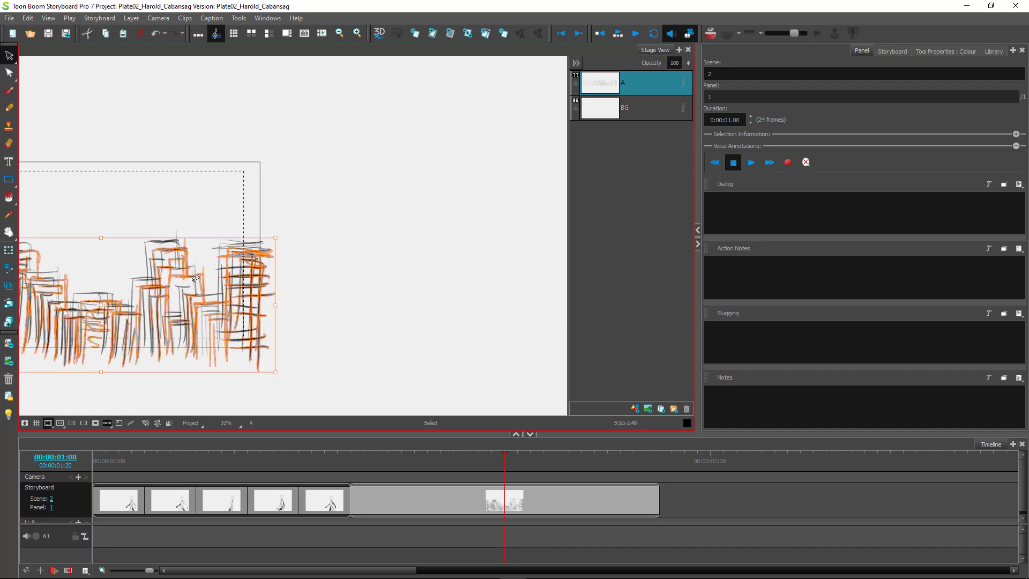
Drag the selected skyline drawing to the right and clear the selection.
mouse_move(218, 281)
left_mouse_down()
mouse_move(551, 295)
mouse_move(532, 301)
left_mouse_up()
left_click(453, 210)
left_click_drag(451, 212, 357, 198)
left_click(249, 367)
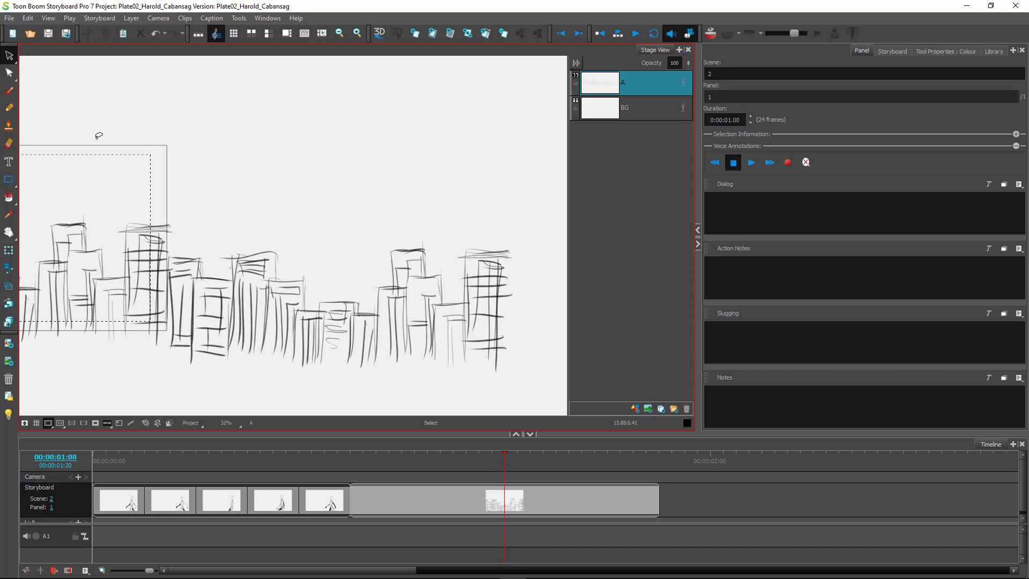
Brush a tall narrow building, a pointed roof, and hooked and short spires onto the towers.
key("alt+b")
left_click_drag(185, 259, 178, 226)
mouse_move(179, 228)
left_mouse_down()
mouse_move(182, 257)
mouse_move(214, 250)
mouse_move(211, 263)
mouse_move(259, 267)
mouse_move(295, 258)
mouse_move(313, 287)
mouse_move(365, 285)
left_mouse_up()
mouse_move(365, 284)
left_mouse_down()
mouse_move(381, 305)
mouse_move(307, 313)
mouse_move(321, 333)
mouse_move(315, 347)
left_mouse_up()
left_click_drag(444, 261, 445, 302)
left_click_drag(478, 234, 476, 258)
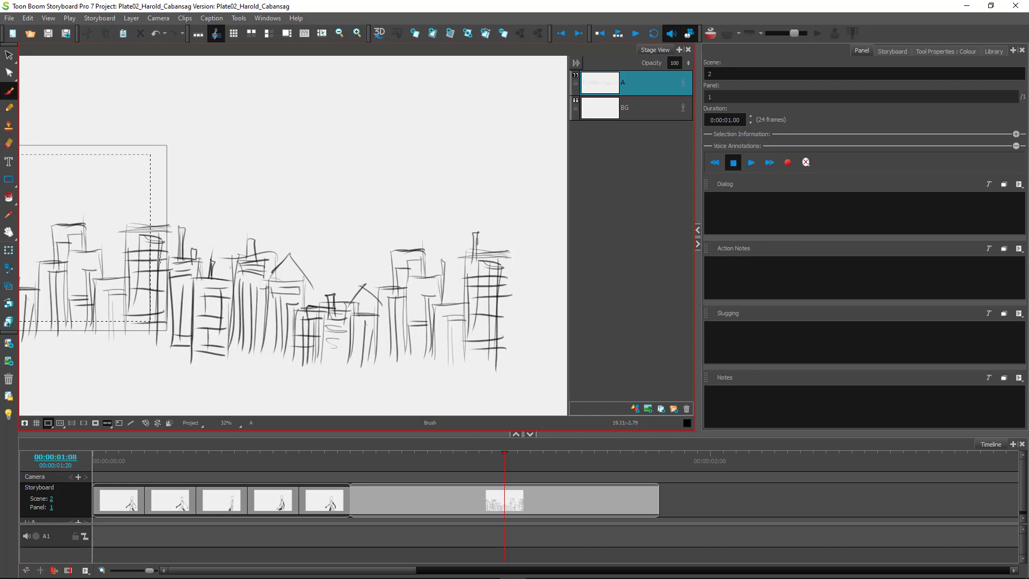
left_click_drag(132, 230, 127, 281)
Zoom out over the whole skyline, select all its strokes, and toggle layer A's animation.
key("space")
scroll(444, 184, "down", 5)
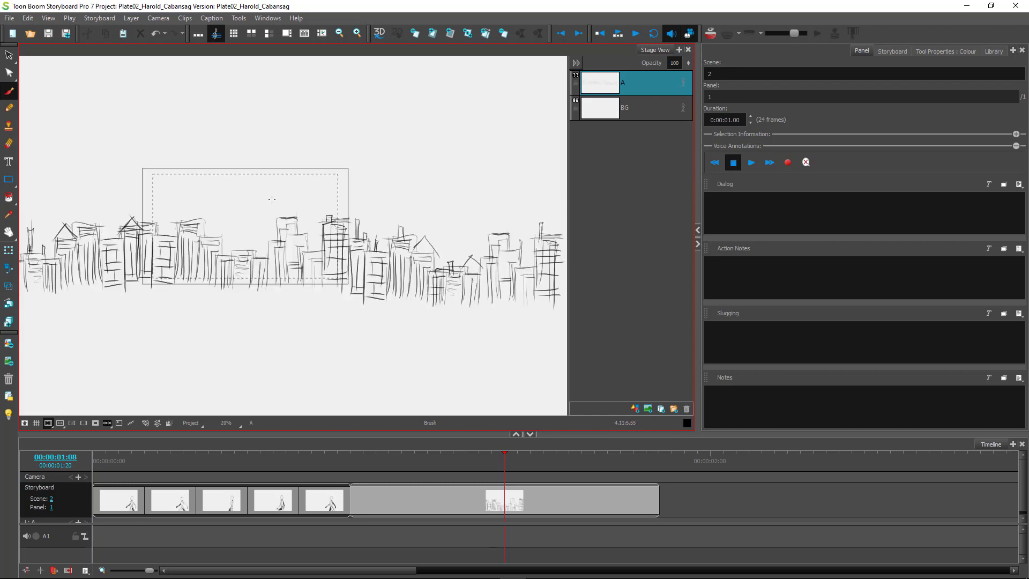
left_click(9, 55)
mouse_move(521, 198)
left_mouse_down()
mouse_move(292, 142)
mouse_move(21, 143)
left_mouse_up()
key("ctrl+a")
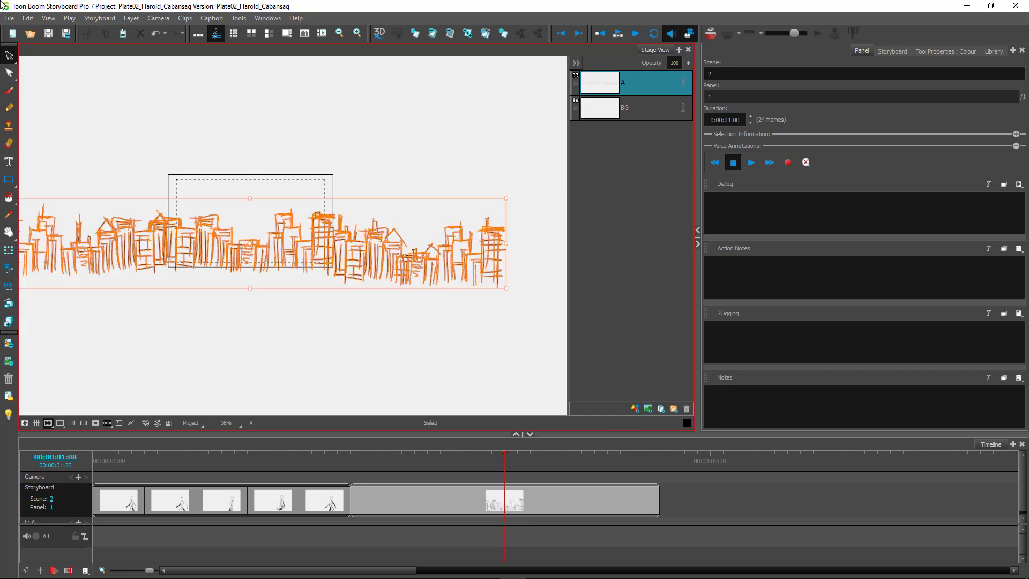
left_click(267, 340)
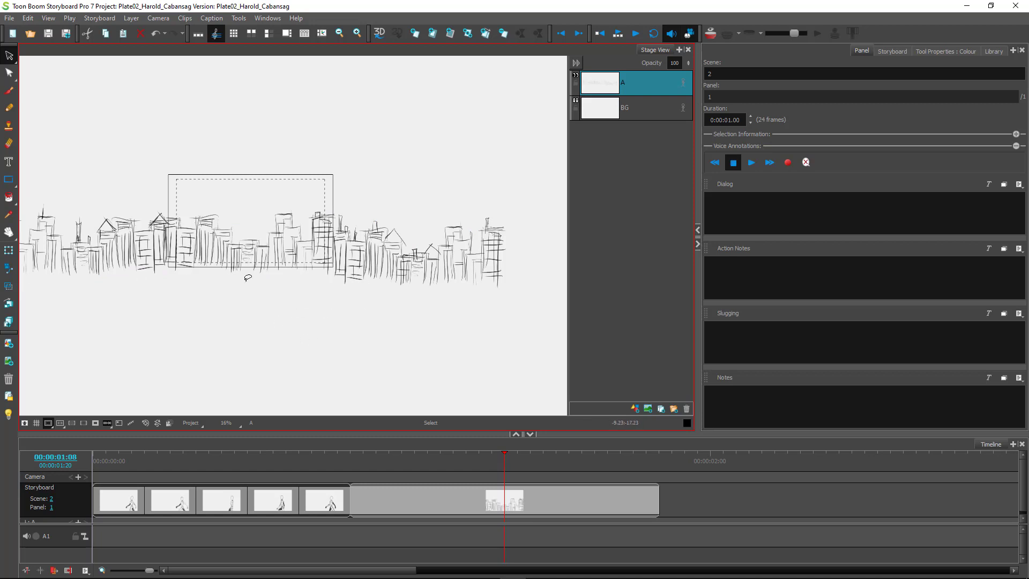
mouse_move(402, 322)
left_mouse_down()
mouse_move(194, 187)
mouse_move(194, 332)
left_mouse_up()
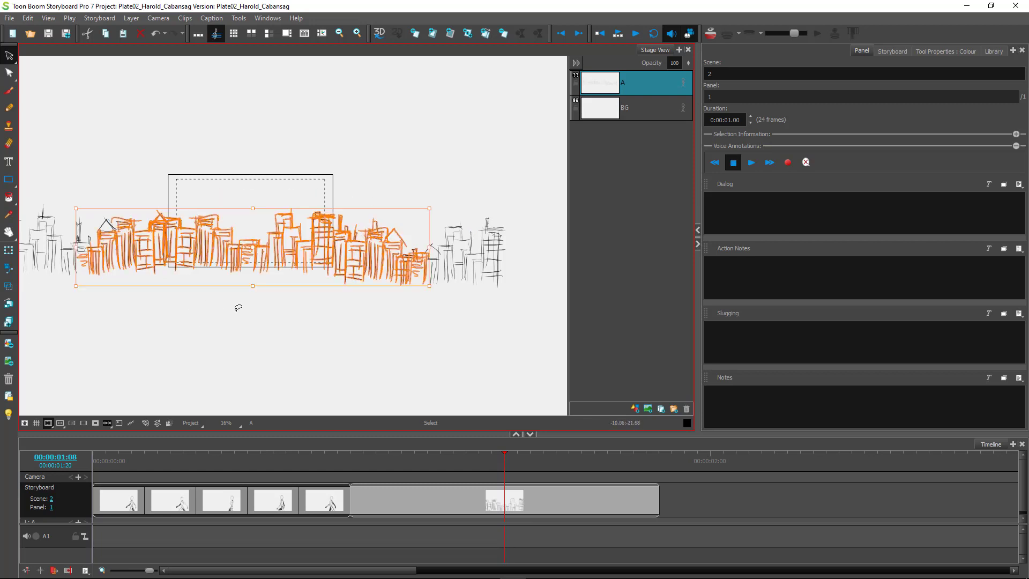
left_click(137, 341)
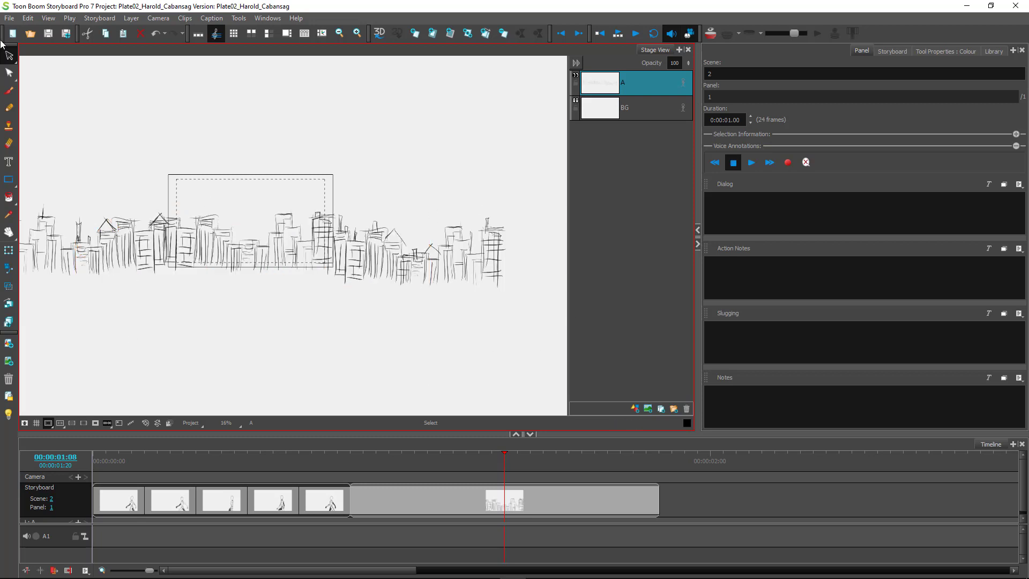
key("ctrl+a")
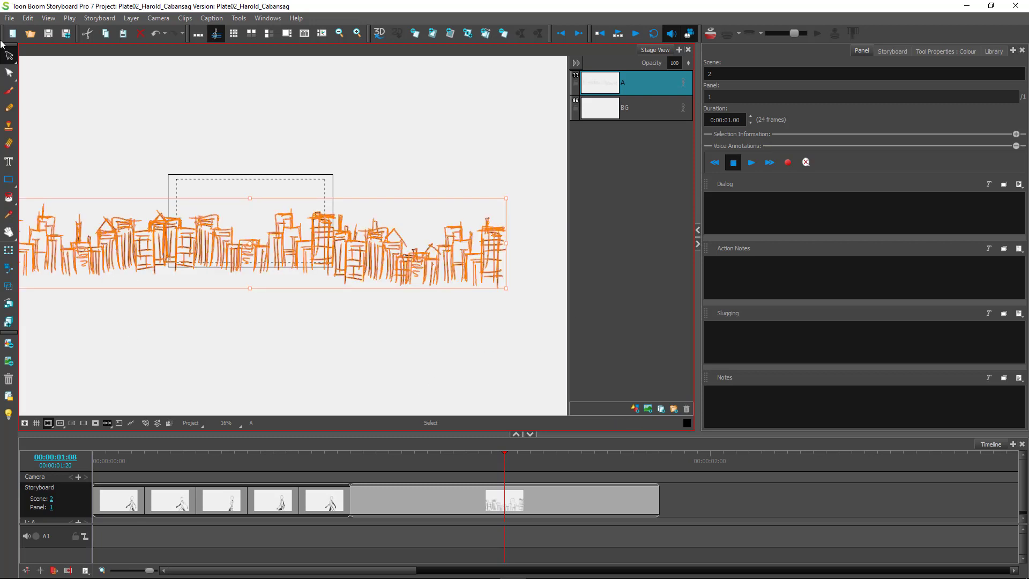
left_click(683, 78)
Turn off layer A's animation, confirm clearing its keyframes, and scrub through the skyline panel.
left_click(683, 84)
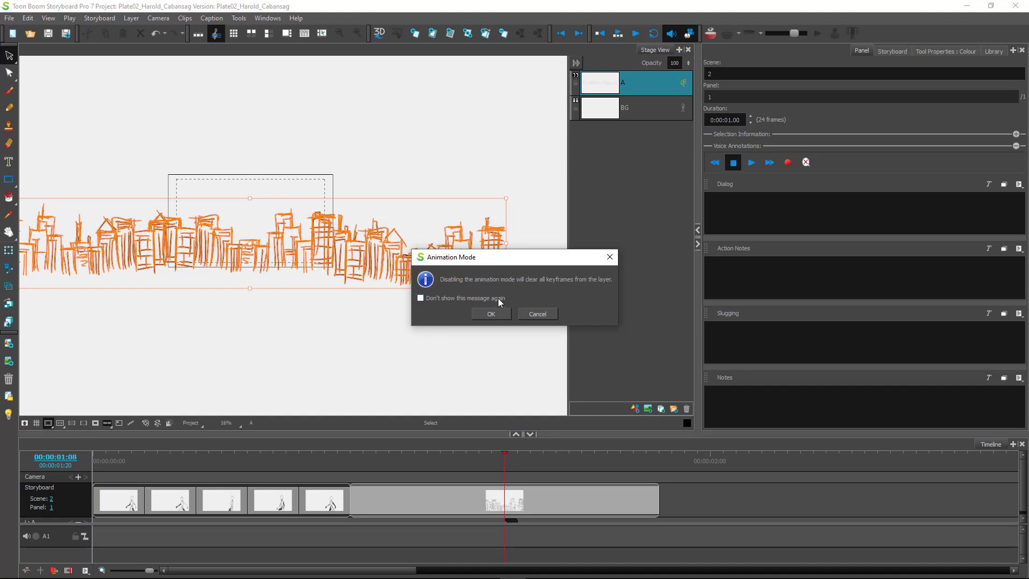
left_click(484, 317)
left_click_drag(504, 461, 367, 469)
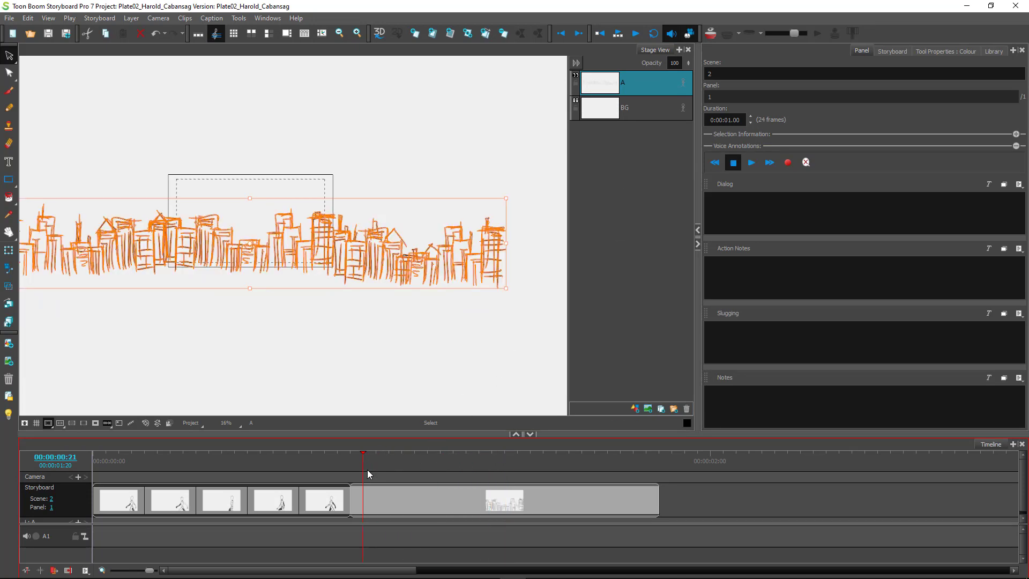
mouse_move(363, 464)
left_mouse_down()
mouse_move(389, 466)
mouse_move(364, 468)
left_mouse_up()
left_click_drag(363, 464, 504, 469)
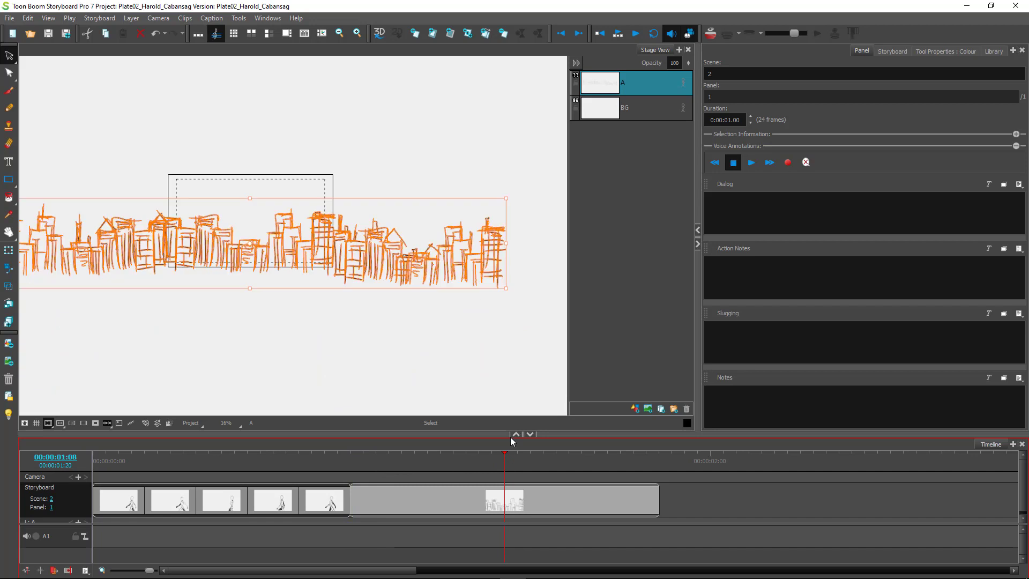
Re-enable animation on layer A and drag its keyframe to the start of the panel.
left_click(683, 84)
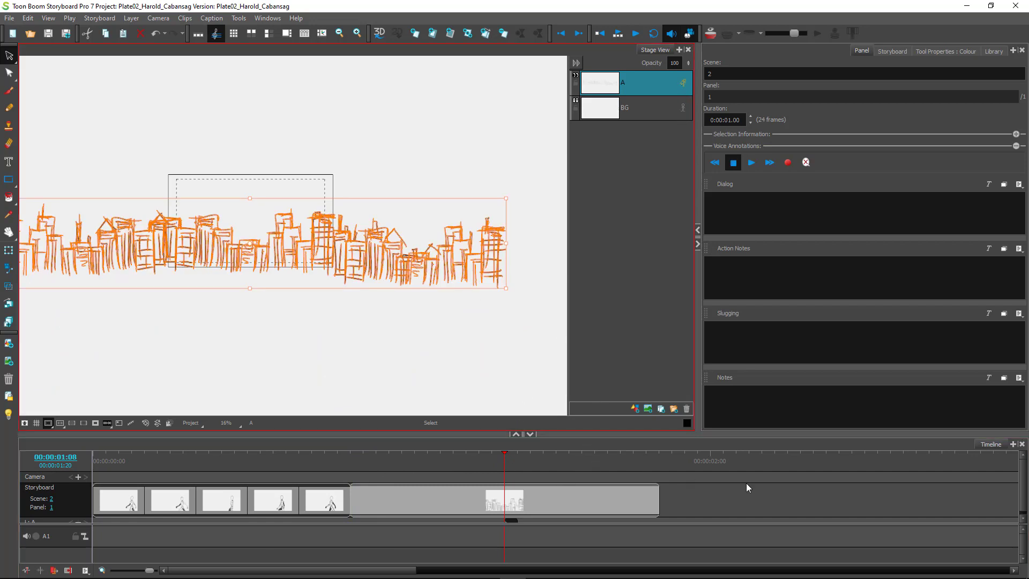
left_click_drag(1022, 485, 1022, 493)
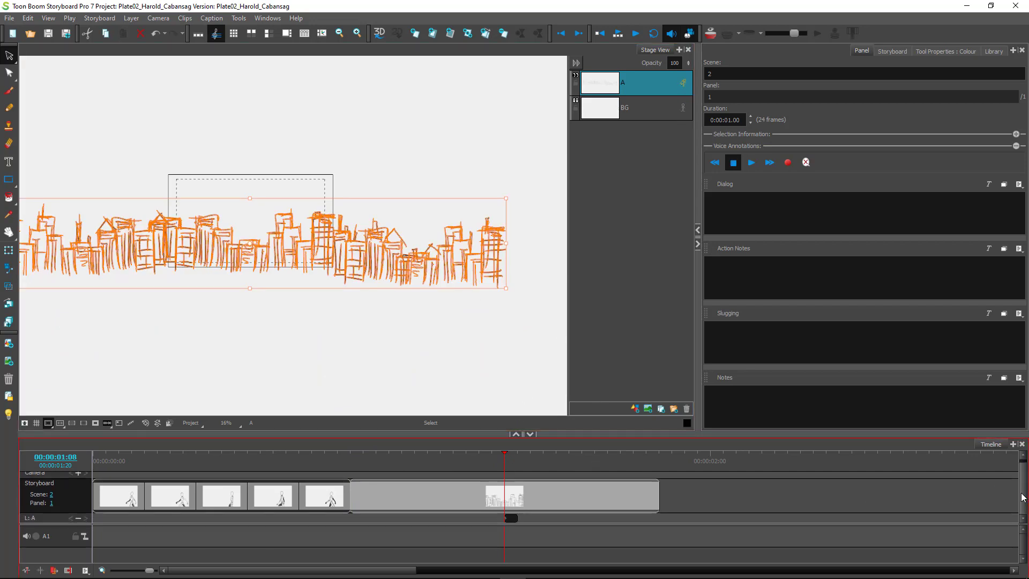
left_click(507, 518)
left_click_drag(507, 518, 360, 523)
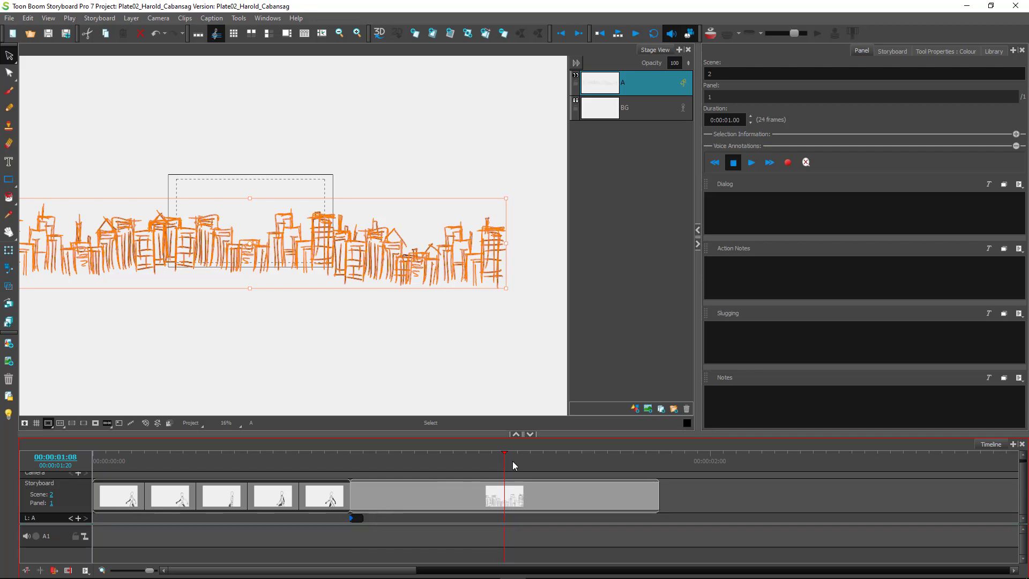
Try nudging layer A's keyframe later, check frame 01:19, then undo the change.
left_click(492, 470)
left_click_drag(491, 470, 355, 470)
left_click_drag(353, 520, 369, 520)
left_click_drag(365, 519, 379, 518)
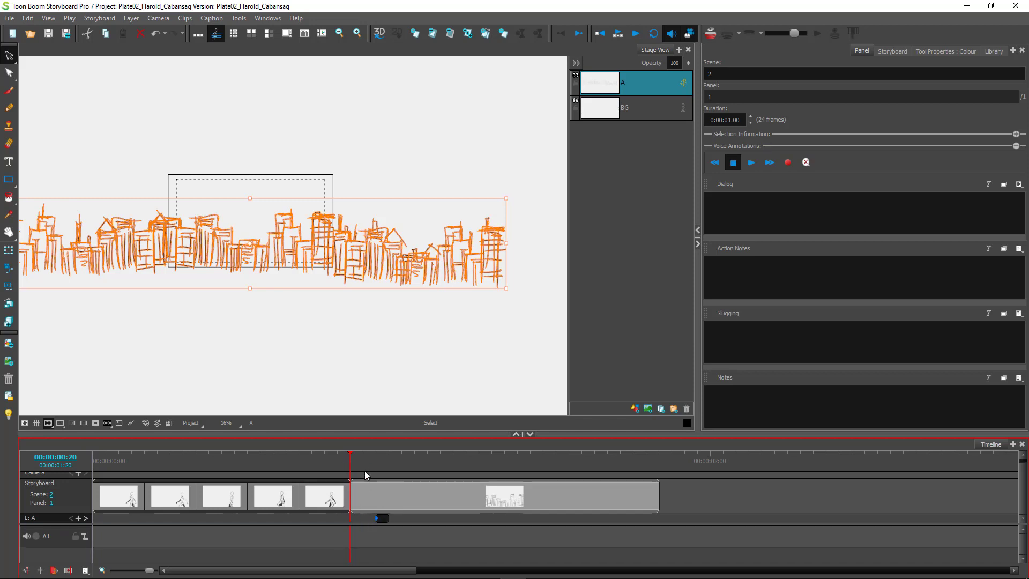
left_click_drag(351, 467, 650, 467)
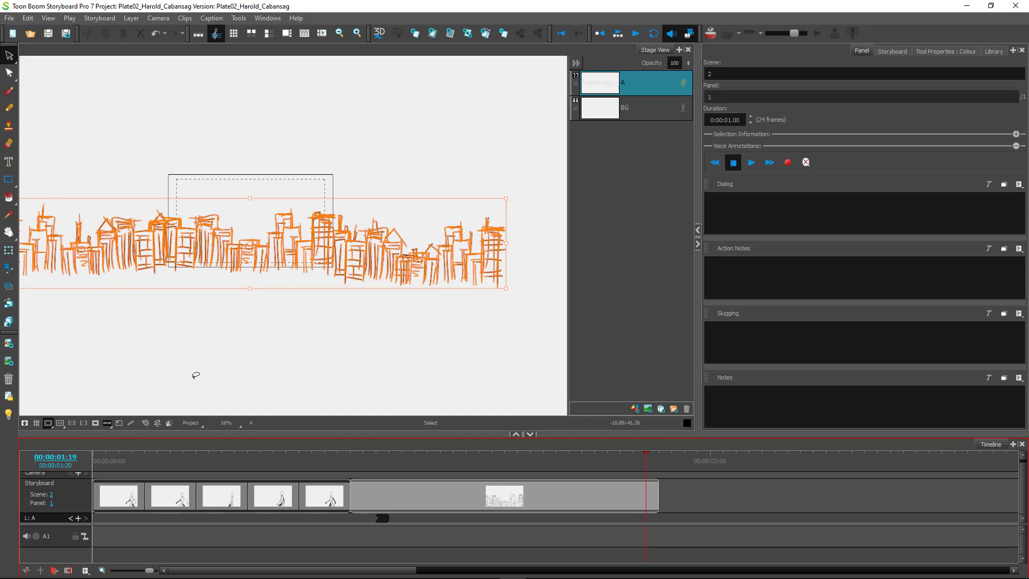
key("ctrl+z")
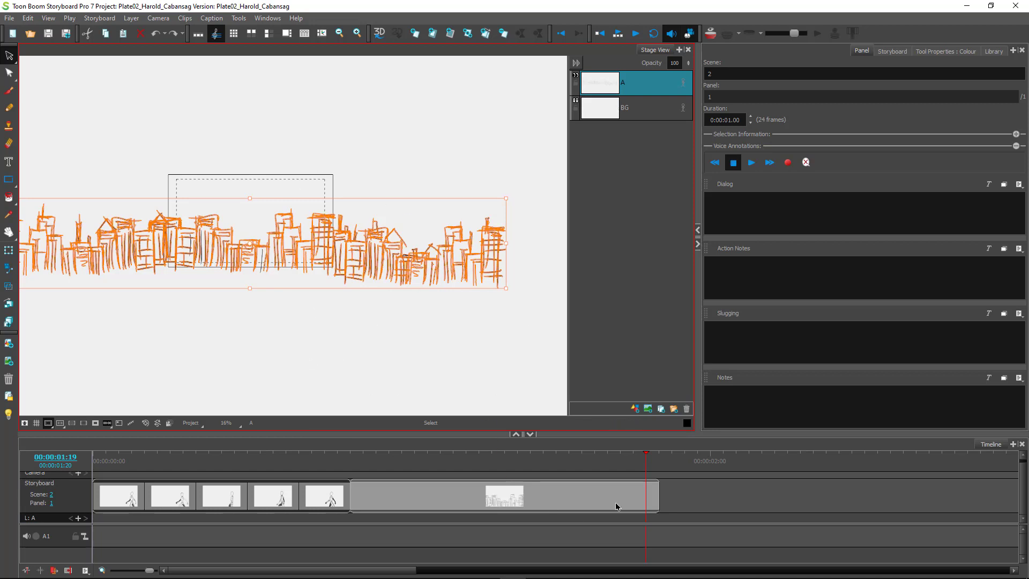
Move the playhead back to about 00:21 and enable animation on skyline layer A.
mouse_move(647, 461)
left_mouse_down()
mouse_move(375, 449)
mouse_move(351, 458)
mouse_move(363, 460)
left_mouse_up()
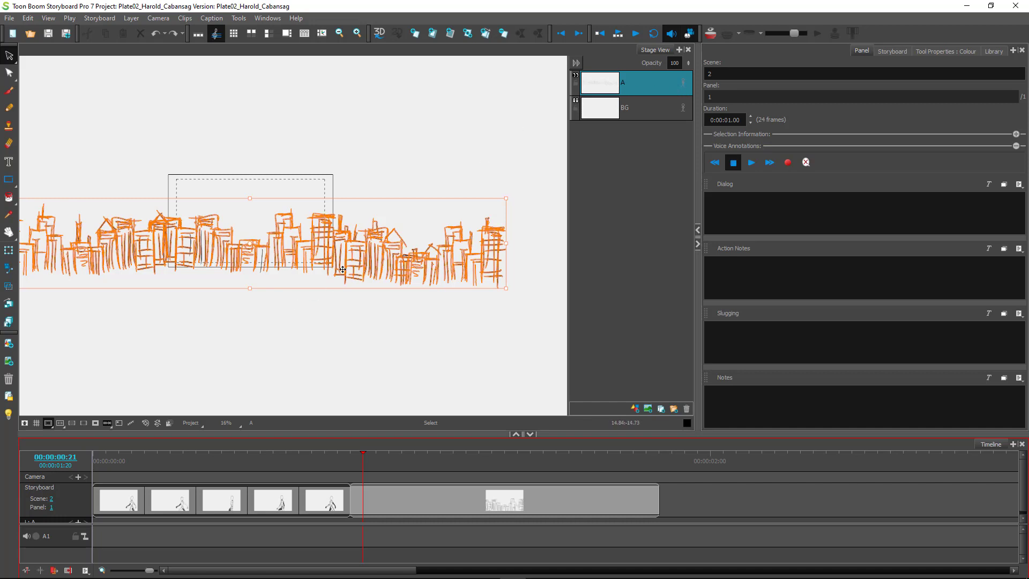
left_click(684, 84)
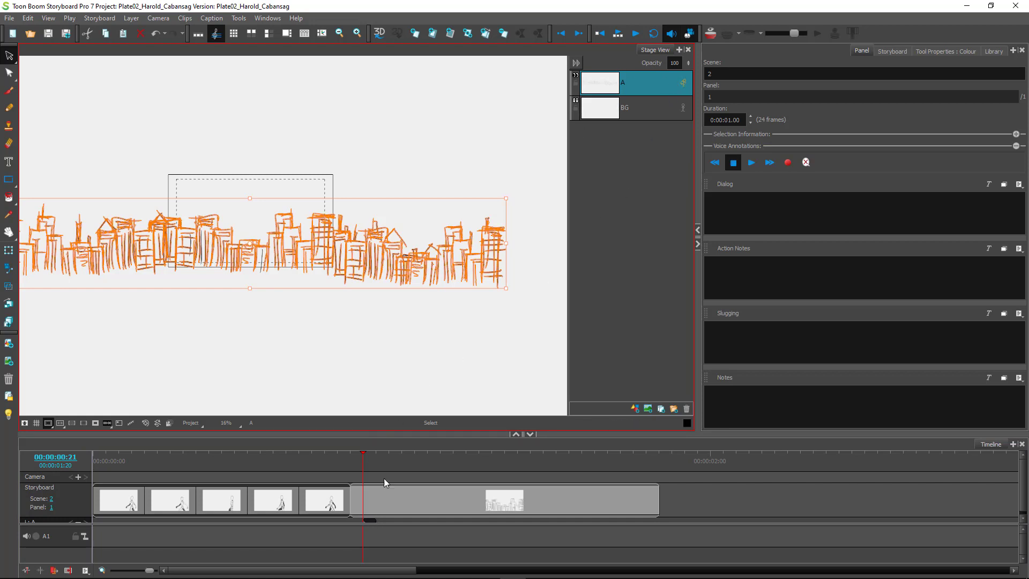
left_click_drag(1022, 480, 1022, 491)
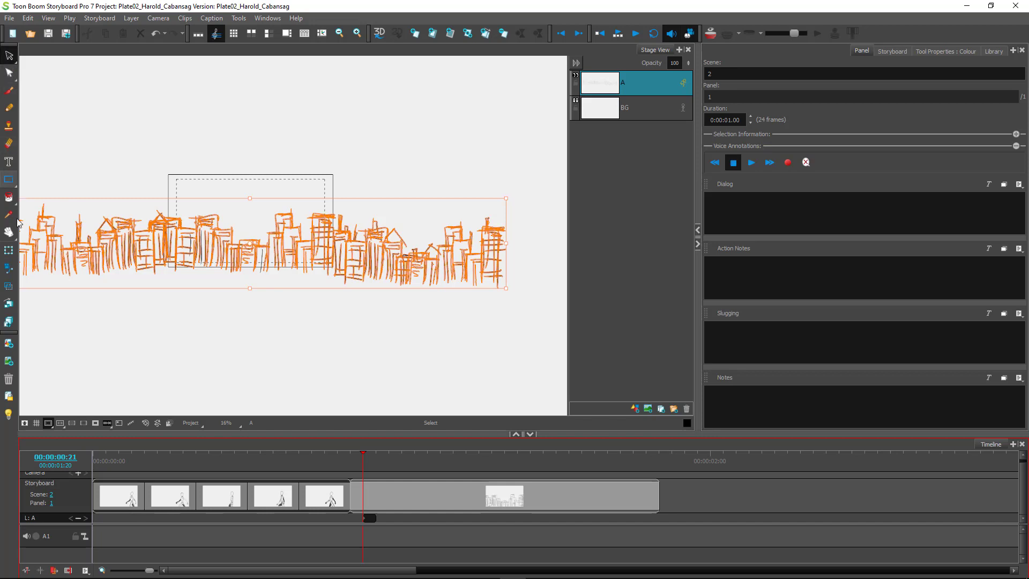
With Layer Transform, slide the skyline right at frame 01:19 to set layer A's end keyframe.
left_click(9, 253)
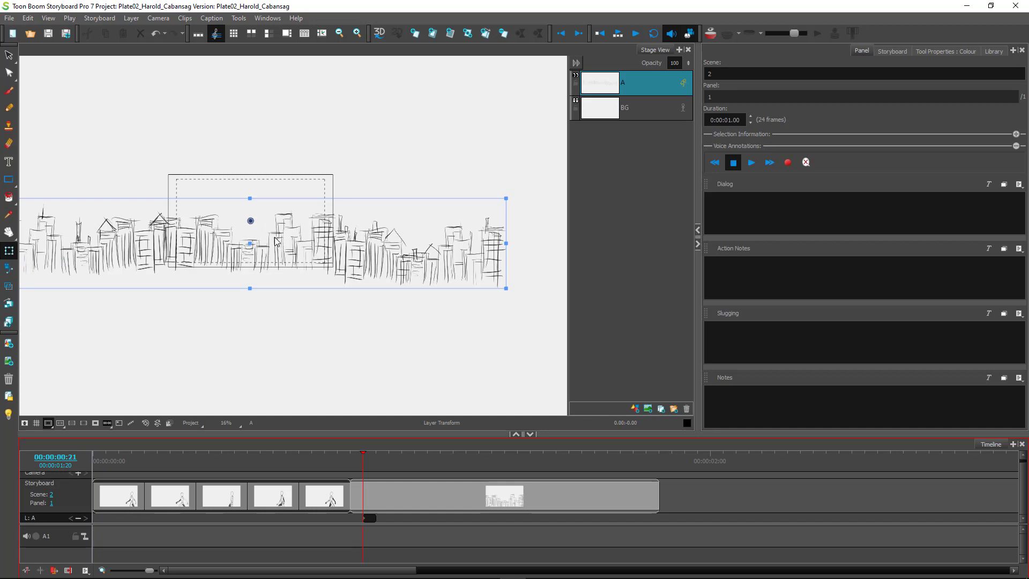
left_click_drag(275, 245, 584, 266)
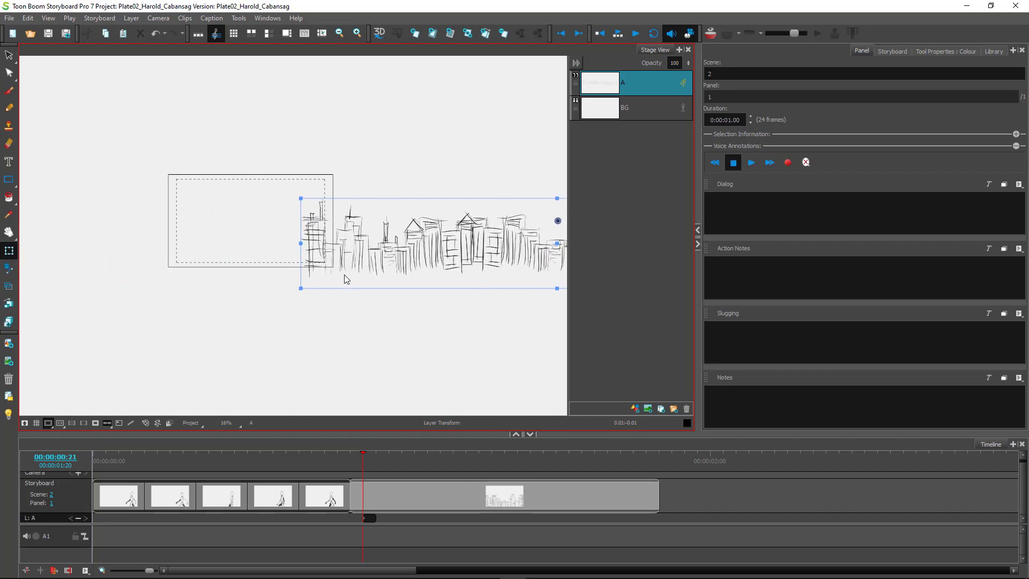
key("ctrl+z")
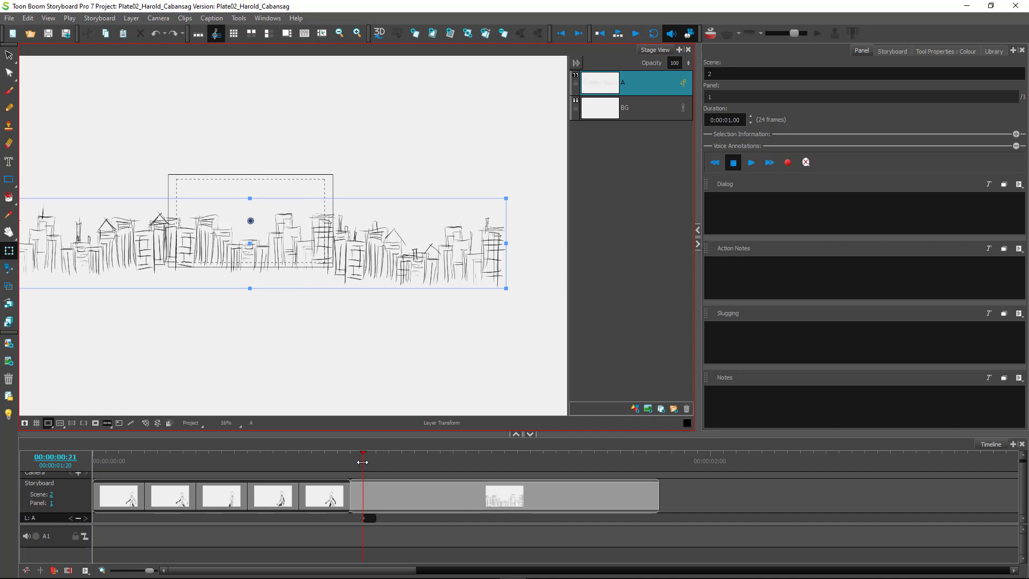
left_click_drag(364, 465, 650, 466)
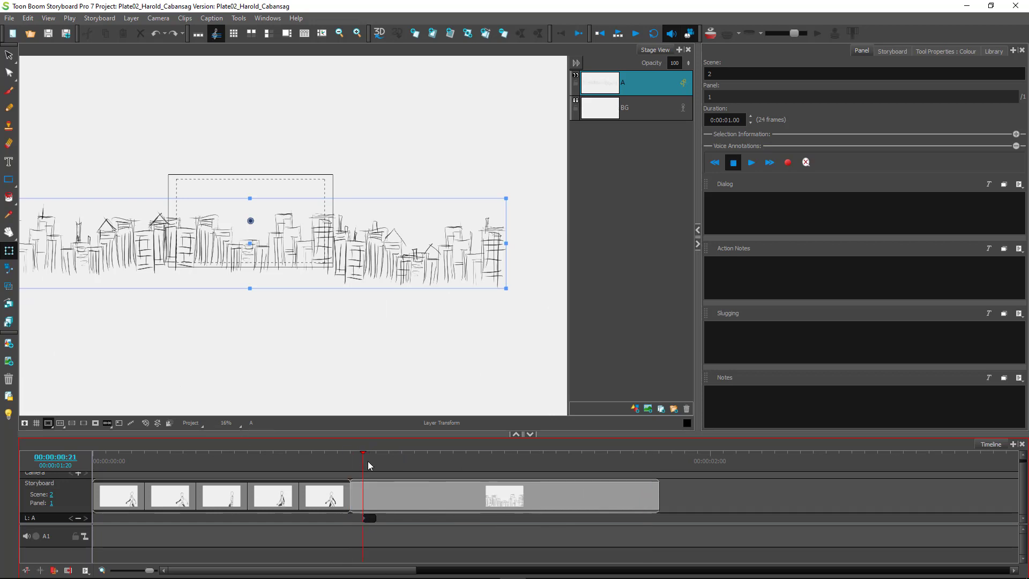
left_click_drag(373, 462, 646, 463)
left_click_drag(259, 245, 422, 260)
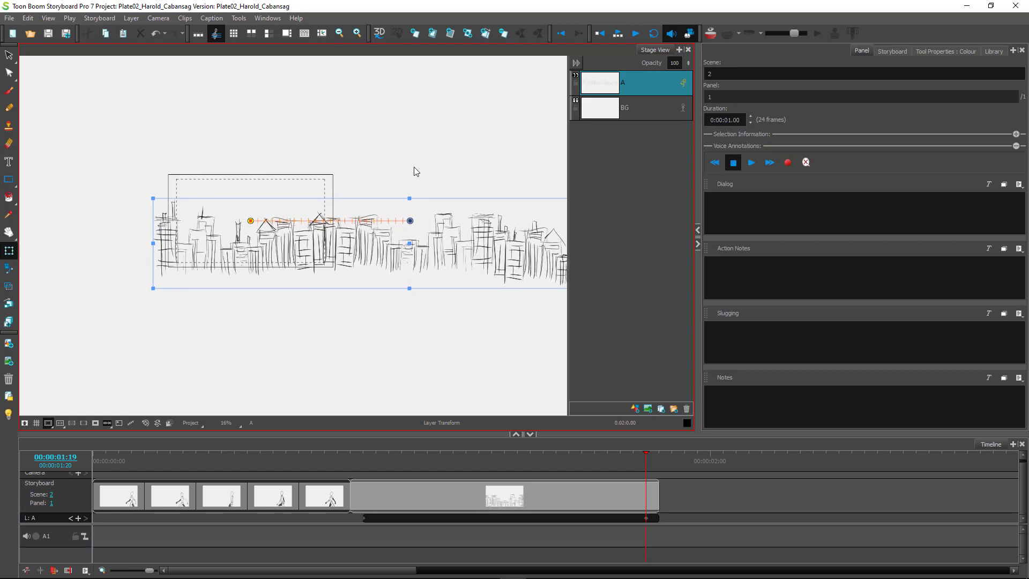
Try lowering the skyline motion path's start and end points, then undo both changes.
left_click(416, 219)
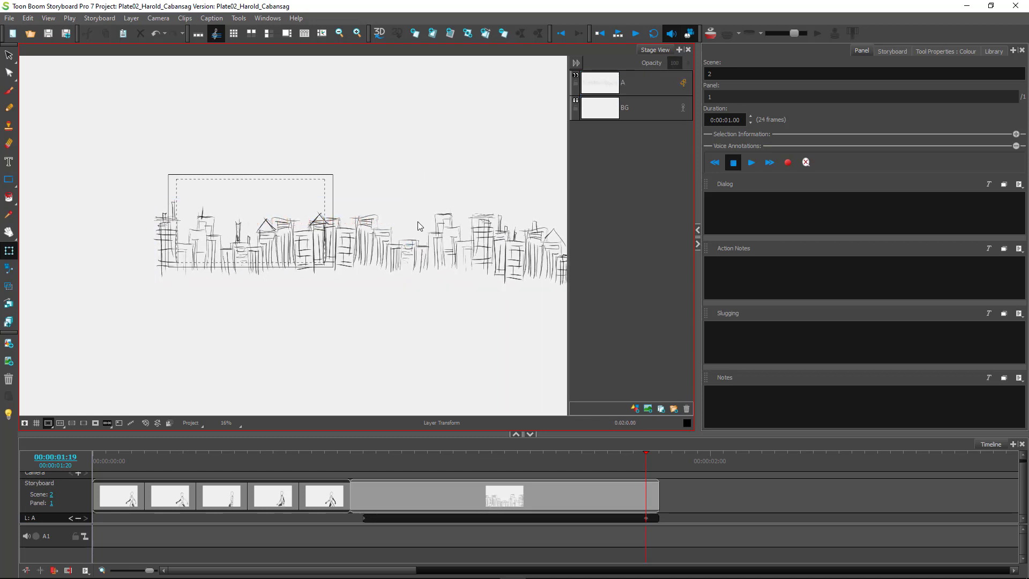
left_click(406, 248)
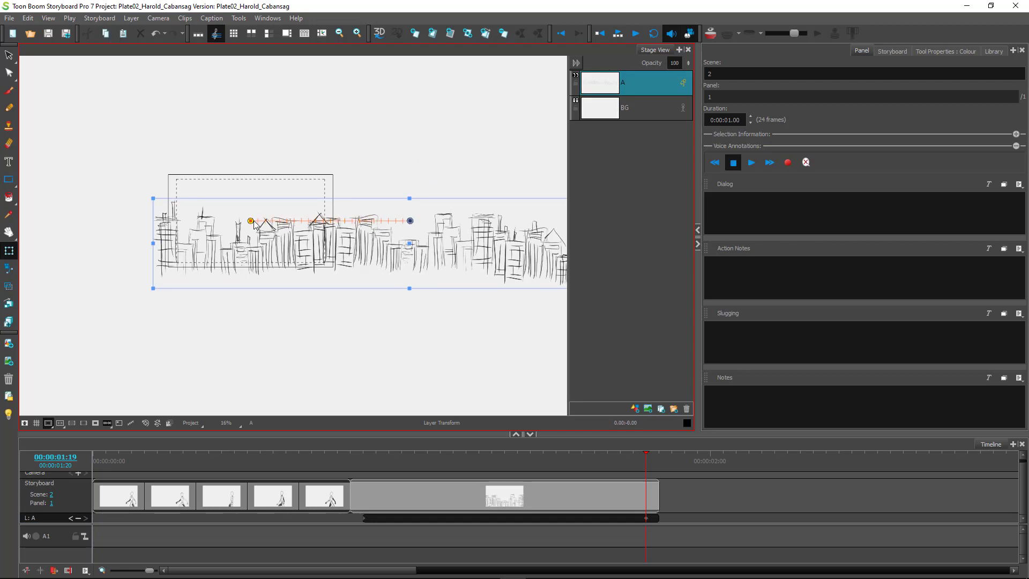
left_click_drag(250, 222, 252, 231)
key("ctrl+z")
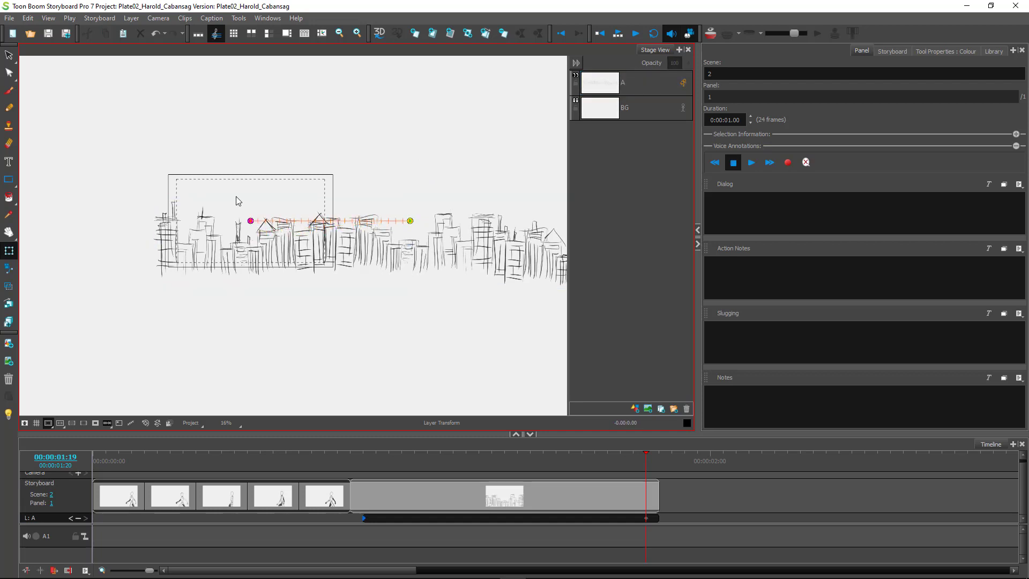
left_click_drag(409, 222, 413, 236)
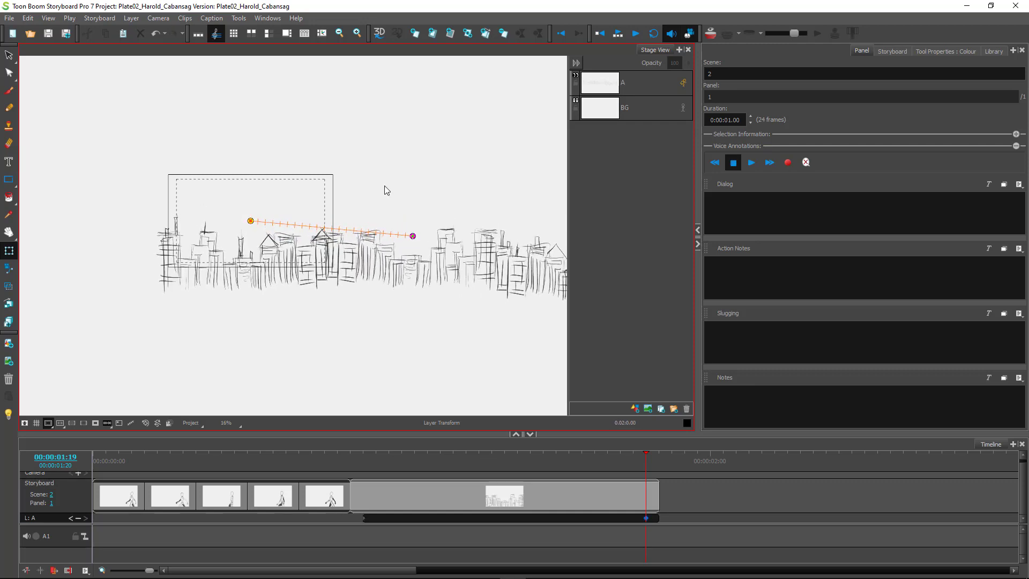
key("ctrl+z")
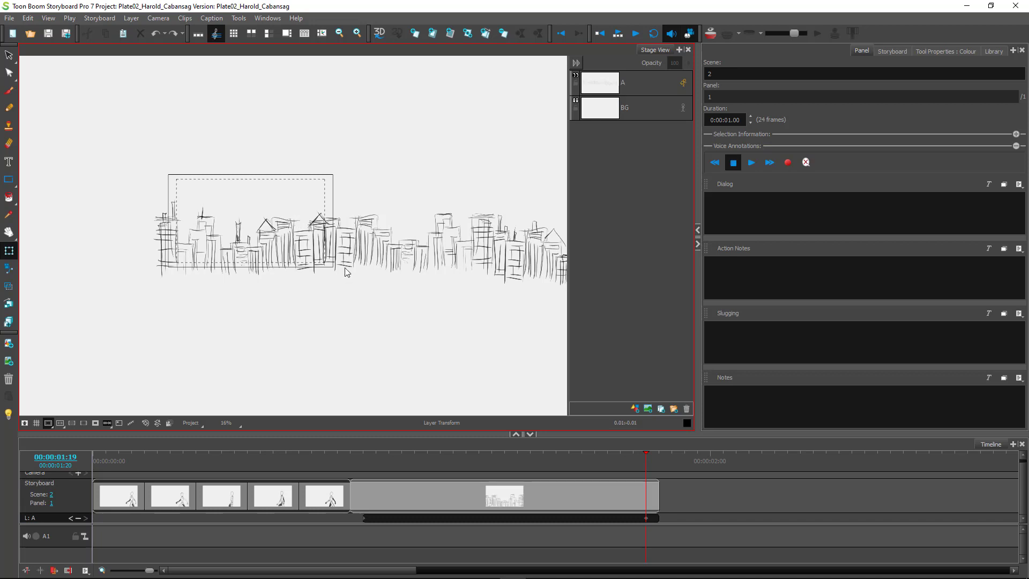
Reselect layer A, return to frame 00:21 with the Select tool, and play the pan.
left_click(344, 250)
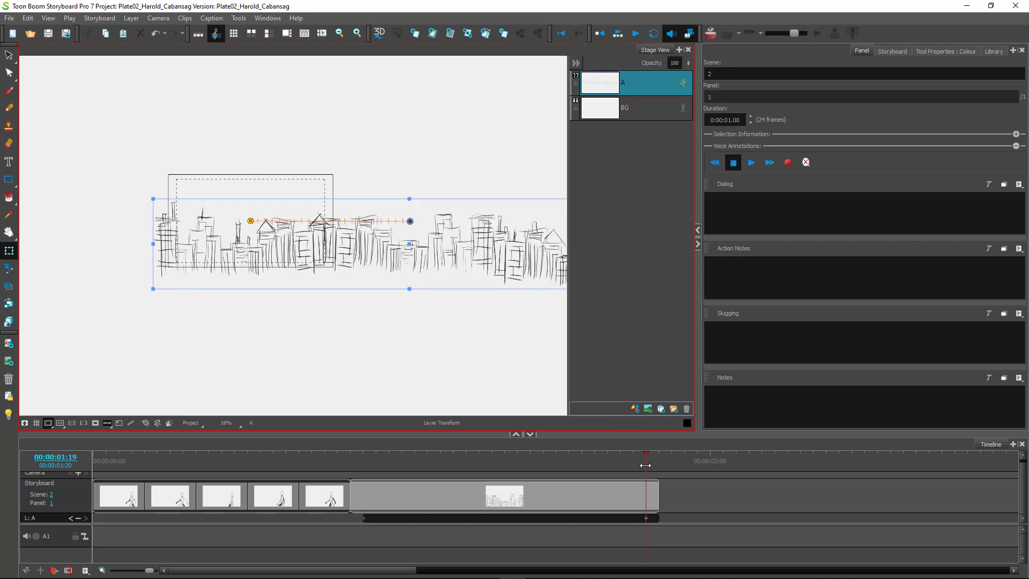
left_click_drag(646, 465, 366, 464)
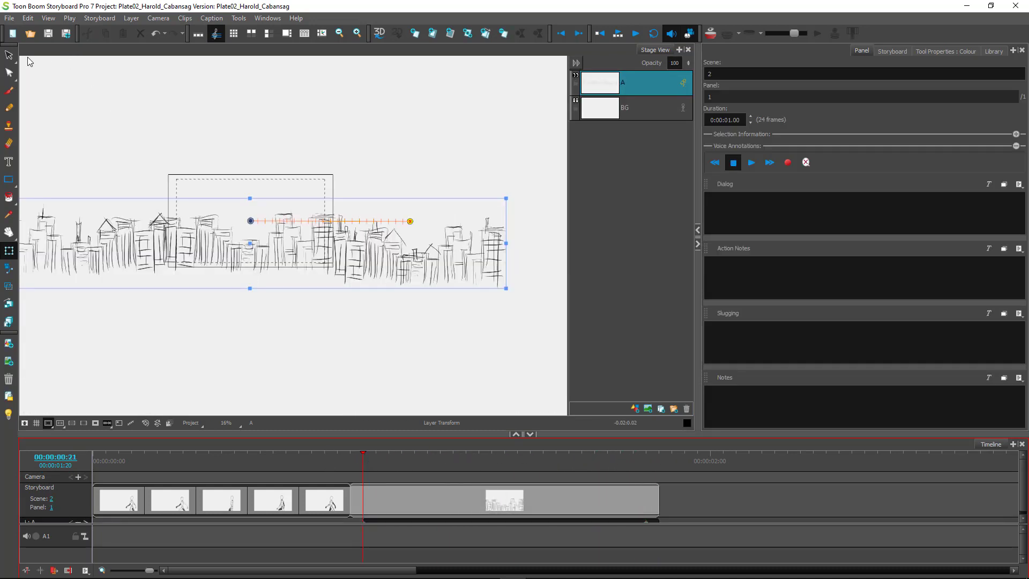
left_click(9, 54)
left_click(199, 339)
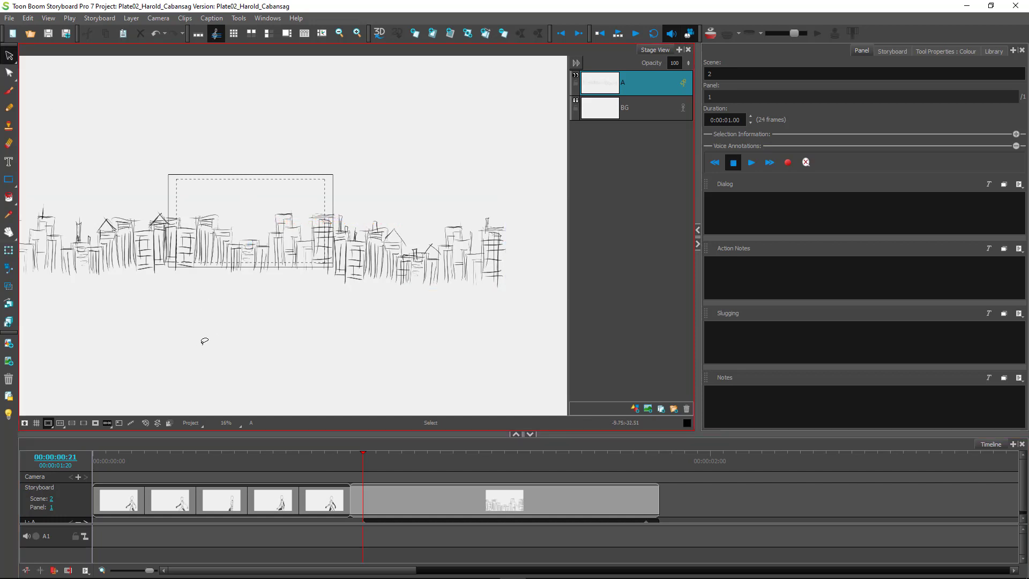
left_click(634, 33)
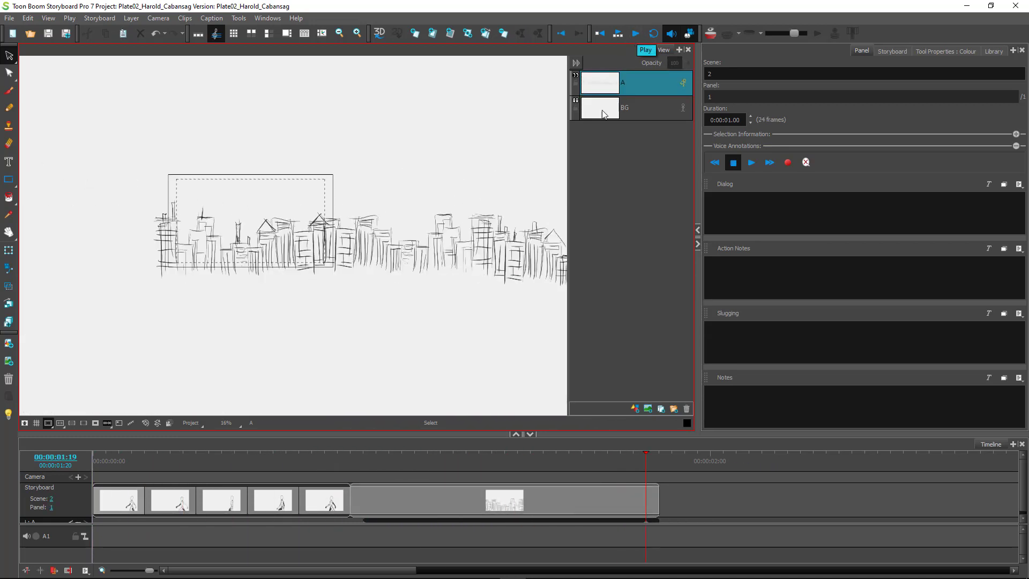
Replay scene 2's skyline camera pan several times from the start.
left_click(618, 35)
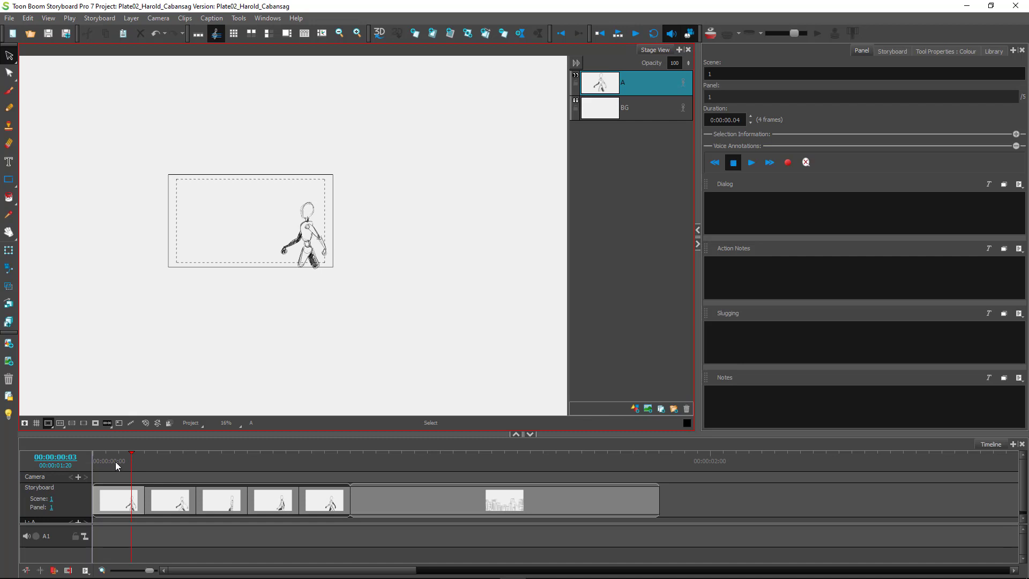
left_click(360, 456)
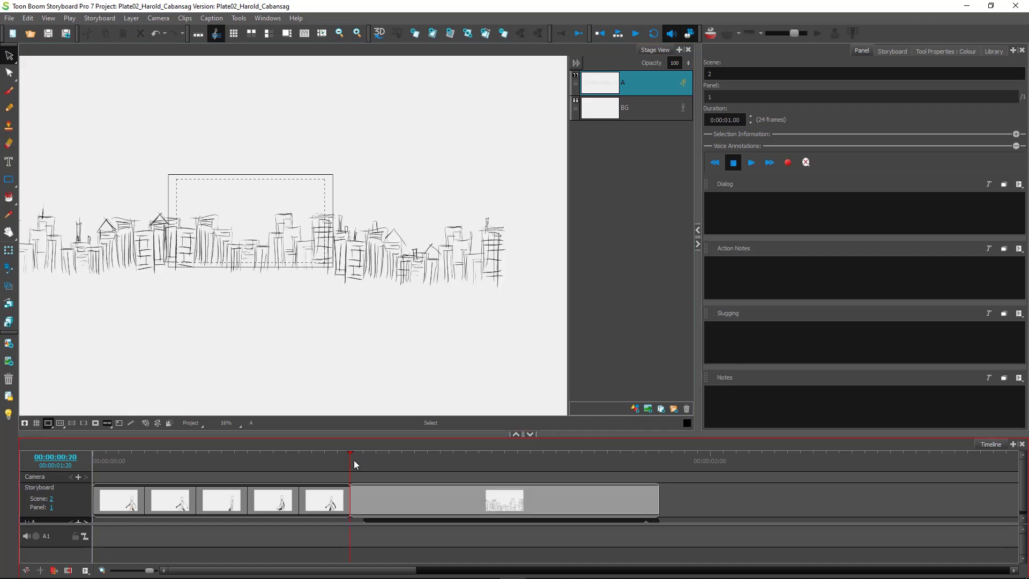
left_click(619, 36)
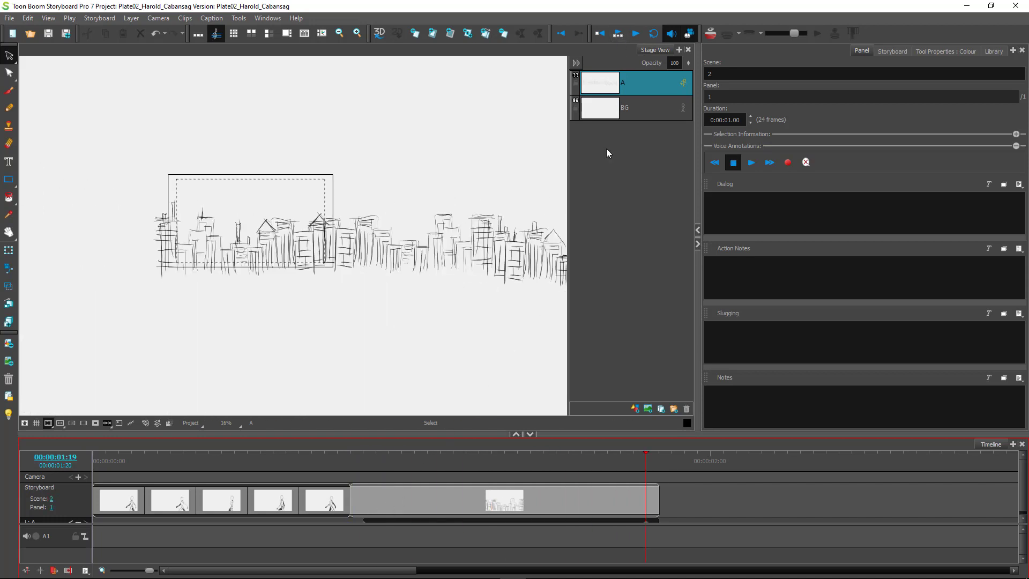
left_click(618, 35)
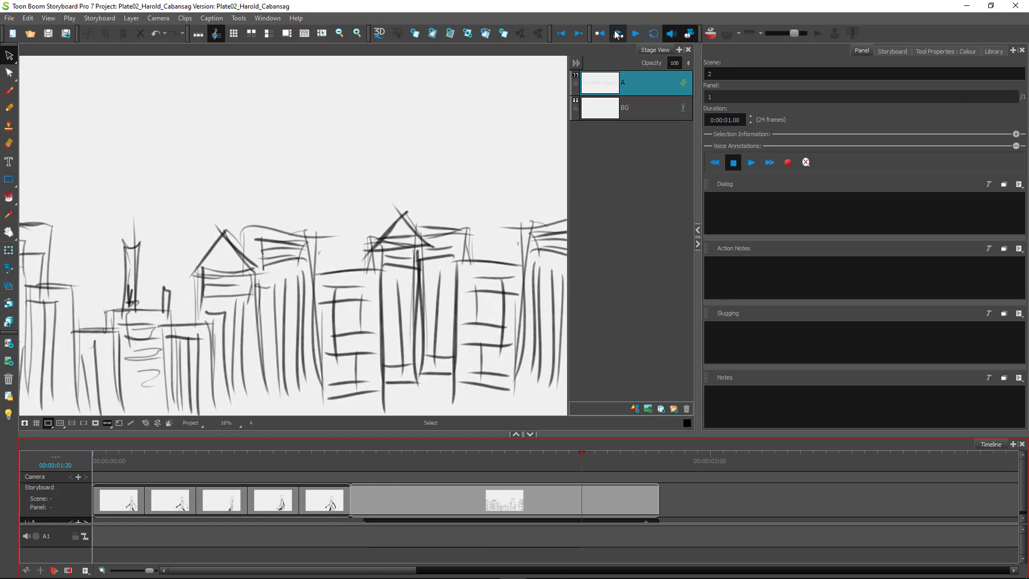
left_click(618, 34)
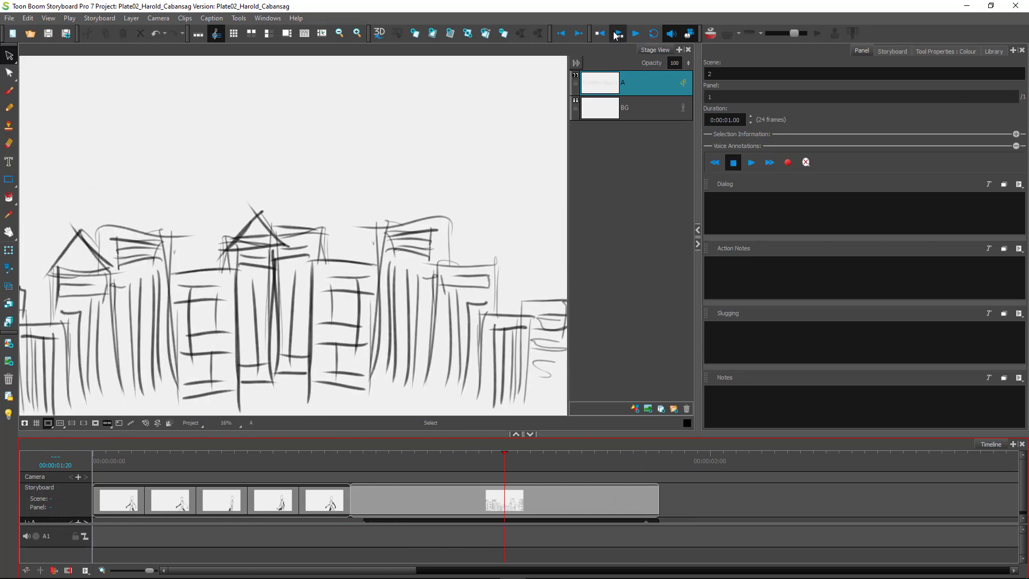
left_click(617, 36)
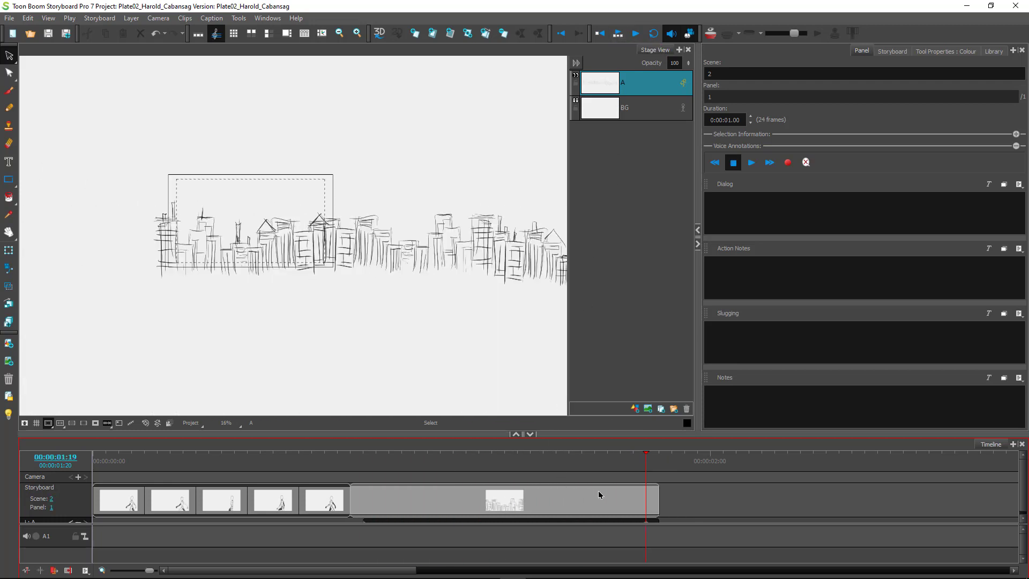
Return to frame 00:21 and zoom the Stage view to 50%, centring the camera frame.
left_click_drag(647, 465, 366, 477)
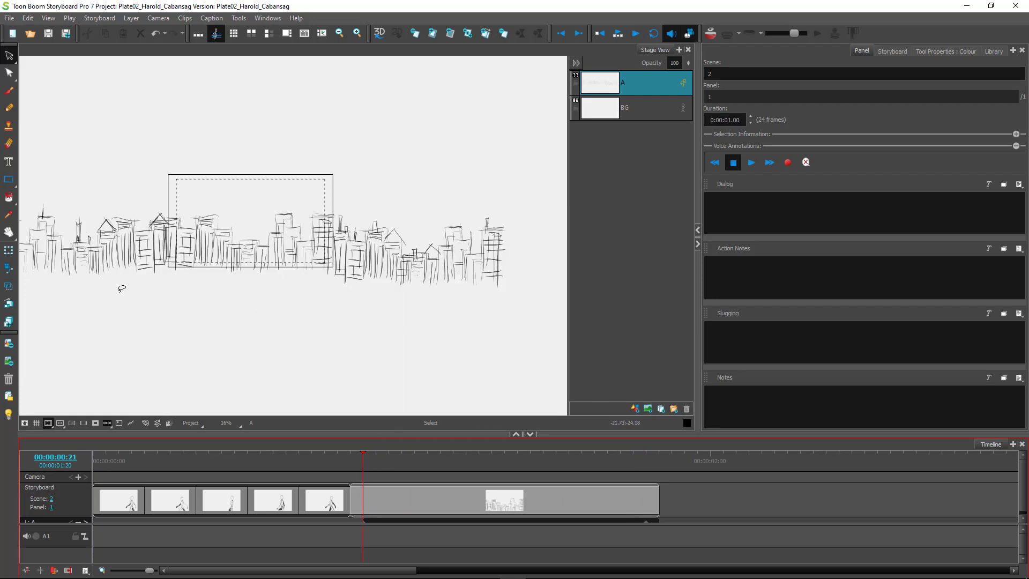
scroll(231, 223, "up", 3)
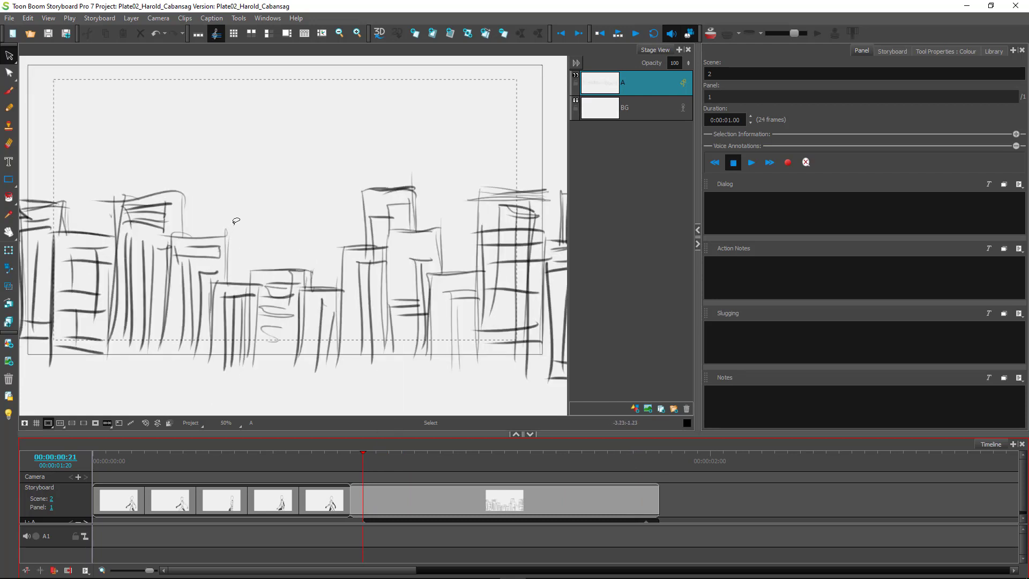
scroll(236, 221, "up", 1)
scroll(369, 228, "down", 1)
key("space")
left_click_drag(375, 232, 336, 265)
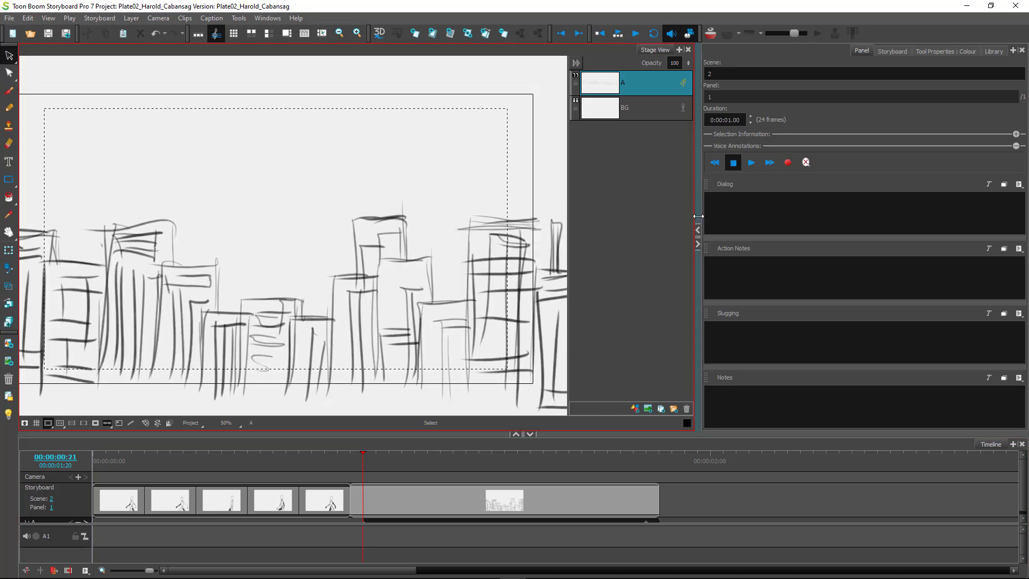
Widen the Stage view and add a new layer B above skyline layer A.
left_click_drag(838, 219, 893, 220)
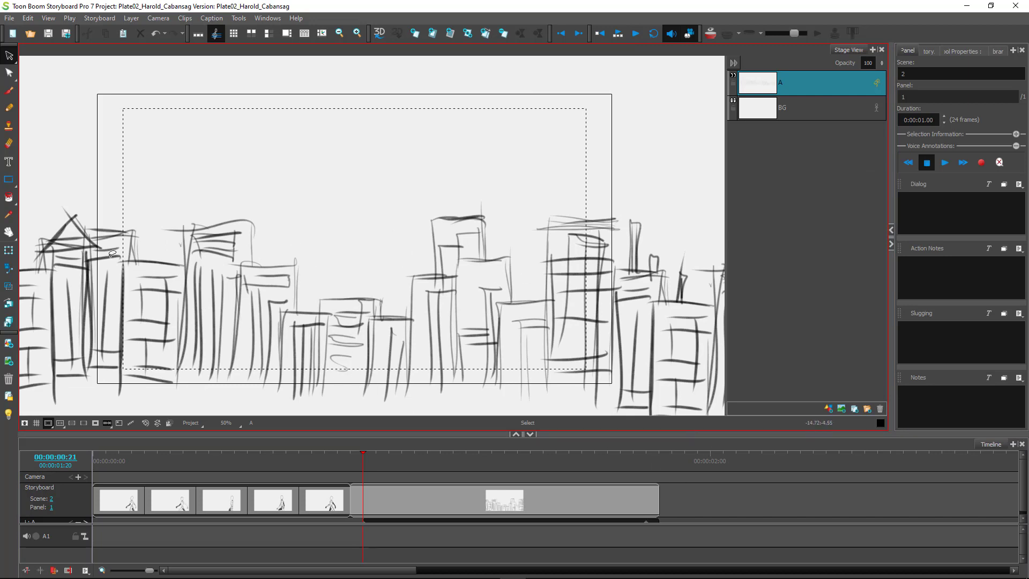
left_click(828, 407)
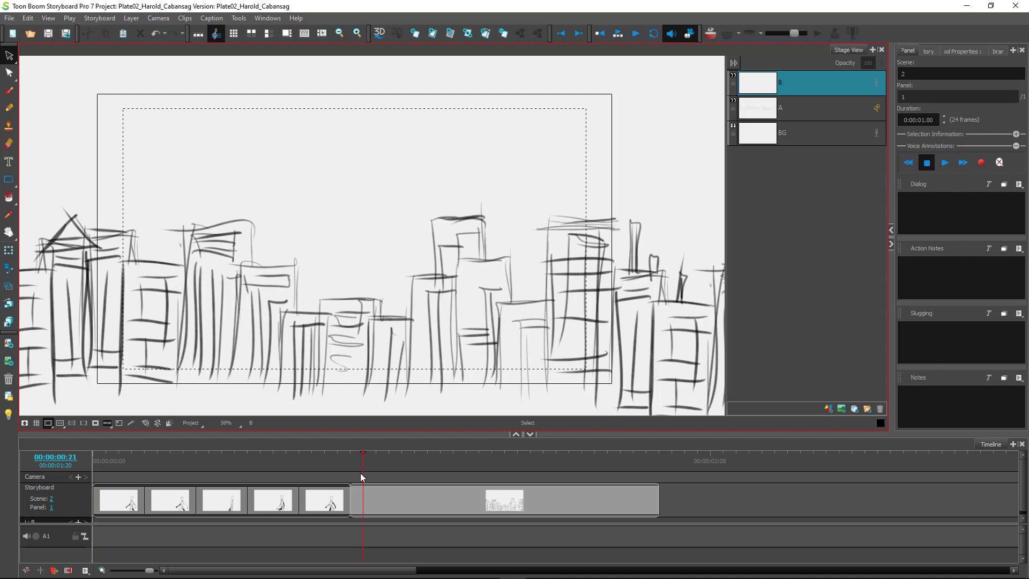
mouse_move(362, 467)
left_mouse_down()
mouse_move(409, 469)
mouse_move(359, 469)
mouse_move(366, 475)
left_mouse_up()
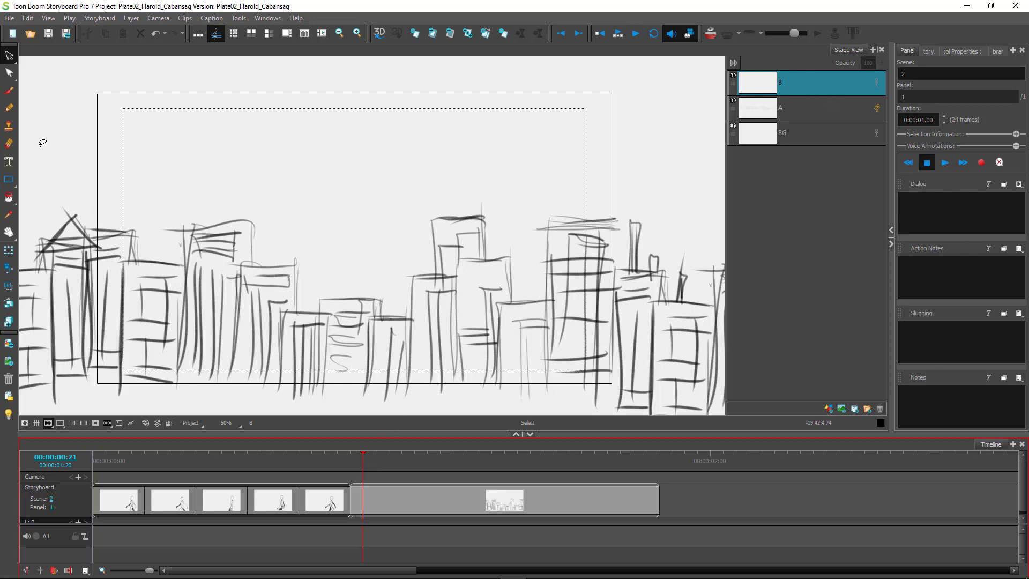
left_click(9, 91)
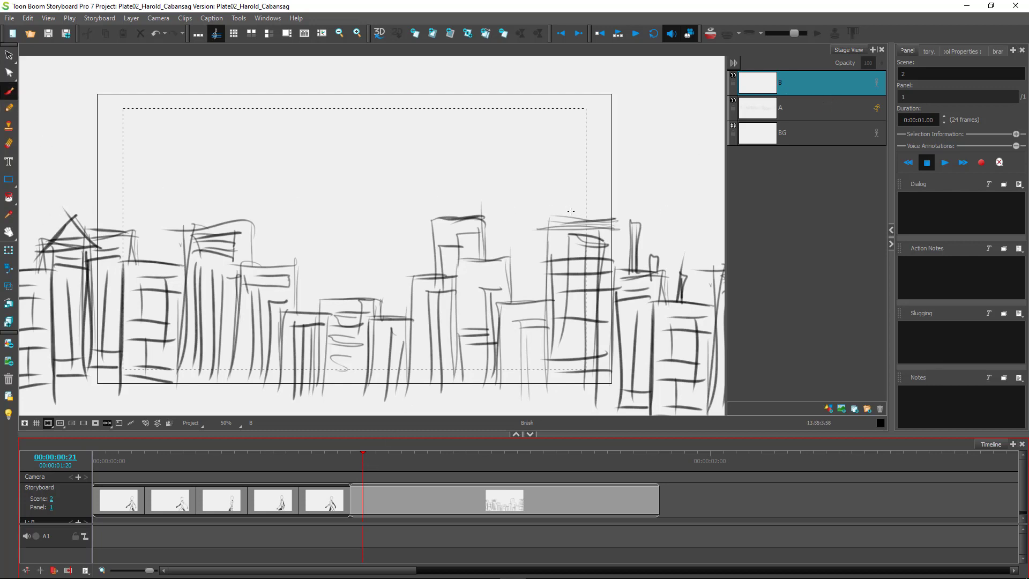
Sketch the stick figure's head, body and legs on the right rooftop in layer B.
left_click_drag(560, 186, 560, 187)
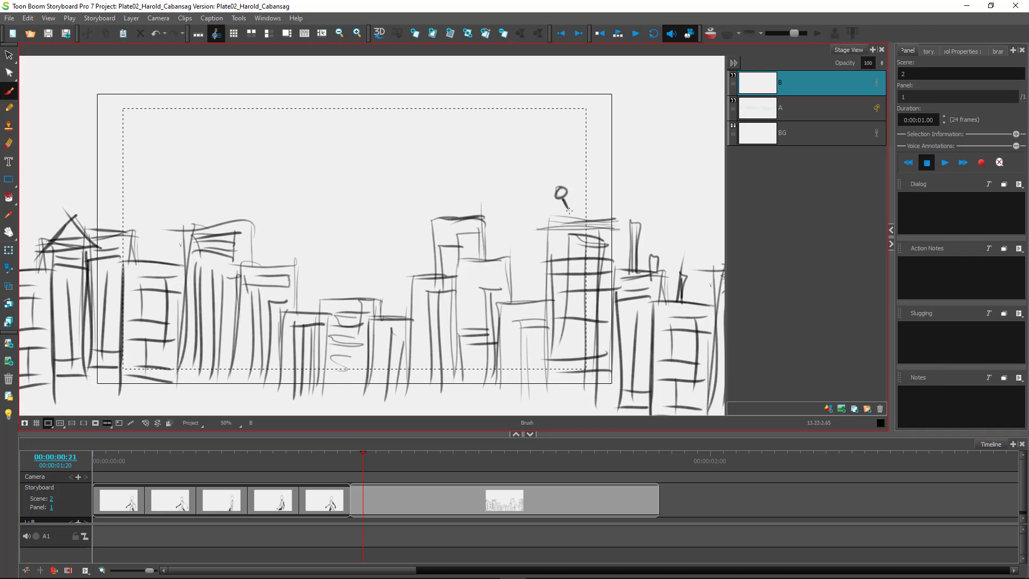
mouse_move(567, 209)
left_mouse_down()
mouse_move(574, 223)
mouse_move(567, 203)
mouse_move(556, 205)
left_mouse_up()
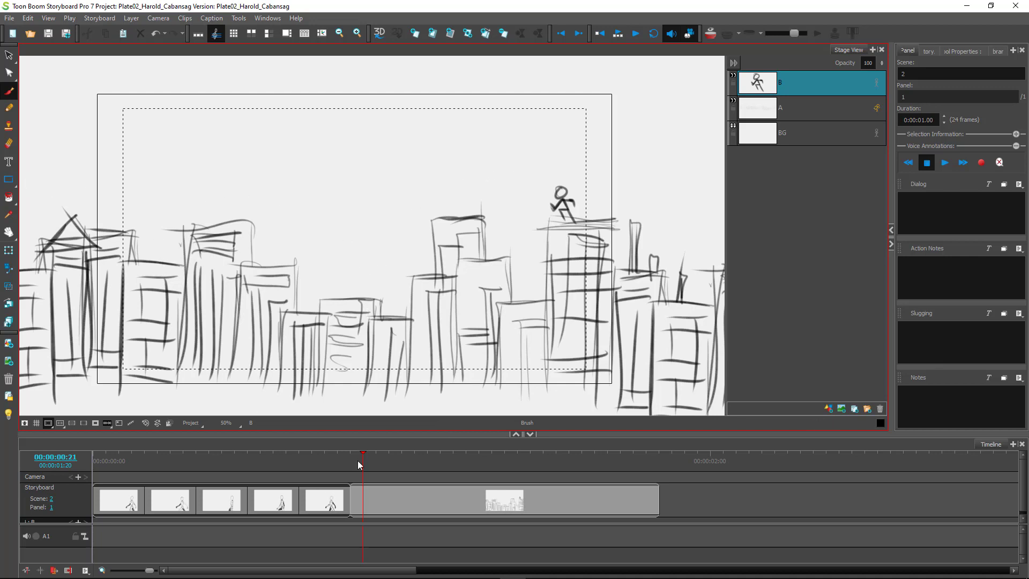
mouse_move(364, 464)
left_mouse_down()
mouse_move(655, 462)
mouse_move(364, 462)
left_mouse_up()
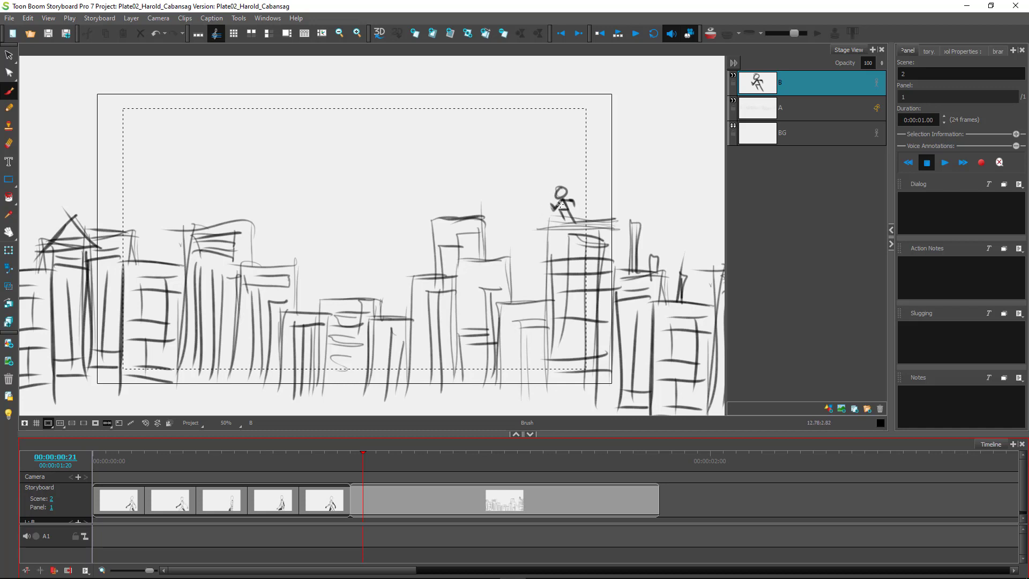
Enable animation on layer B and select it with the Layer Transform tool.
left_click(876, 84)
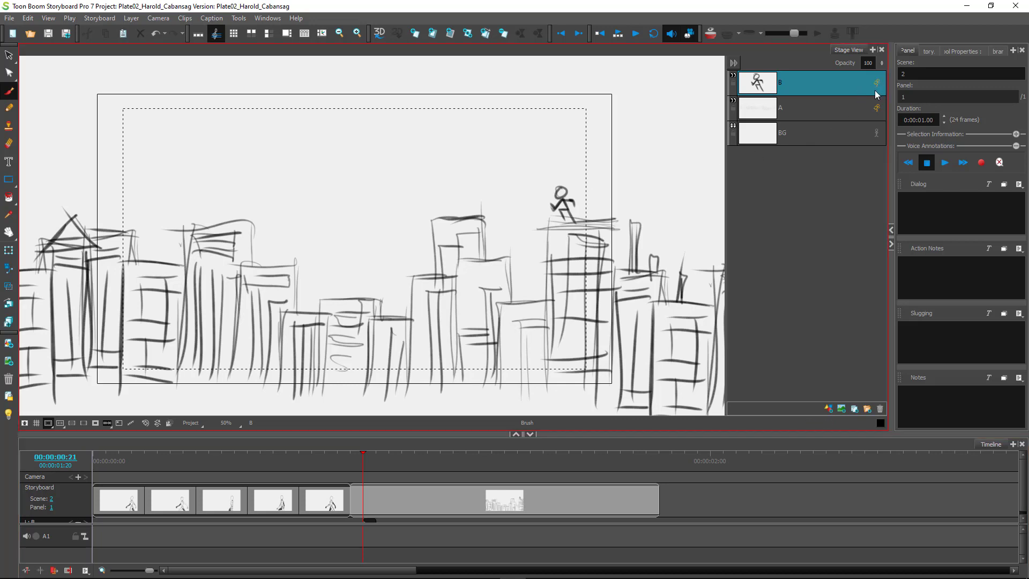
left_click(1024, 488)
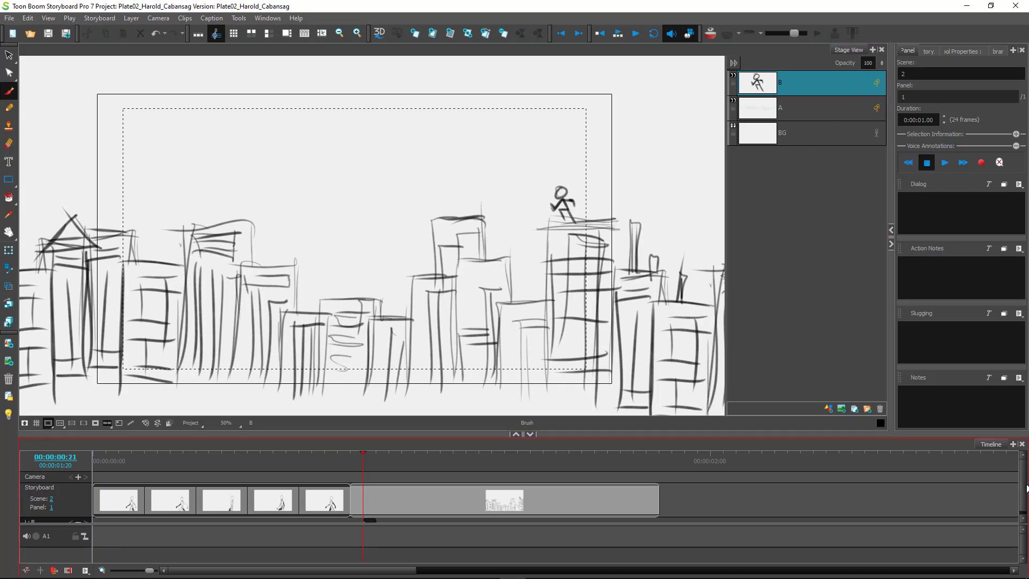
left_click_drag(1026, 492, 1026, 501)
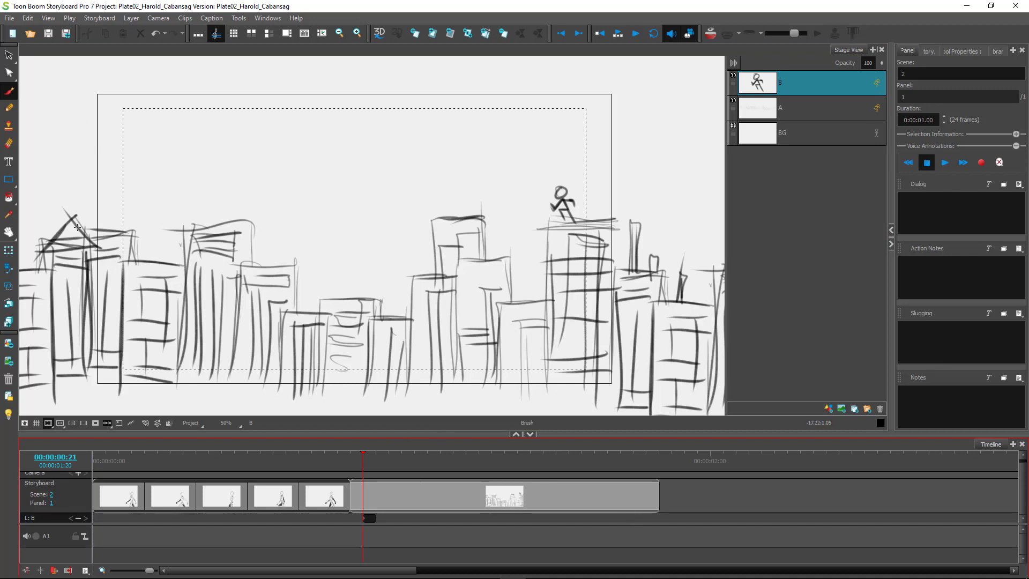
left_click(9, 251)
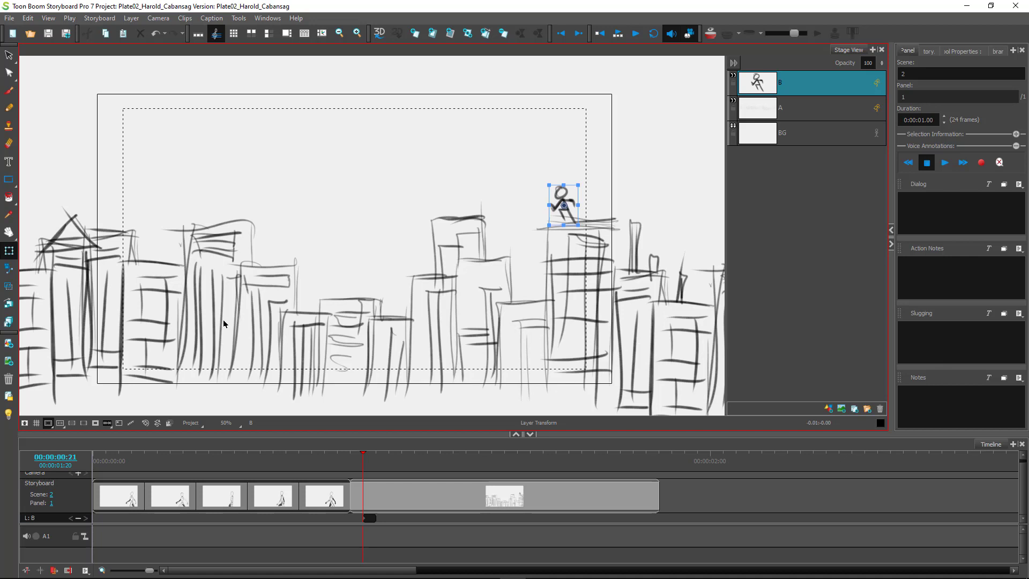
left_click(806, 112)
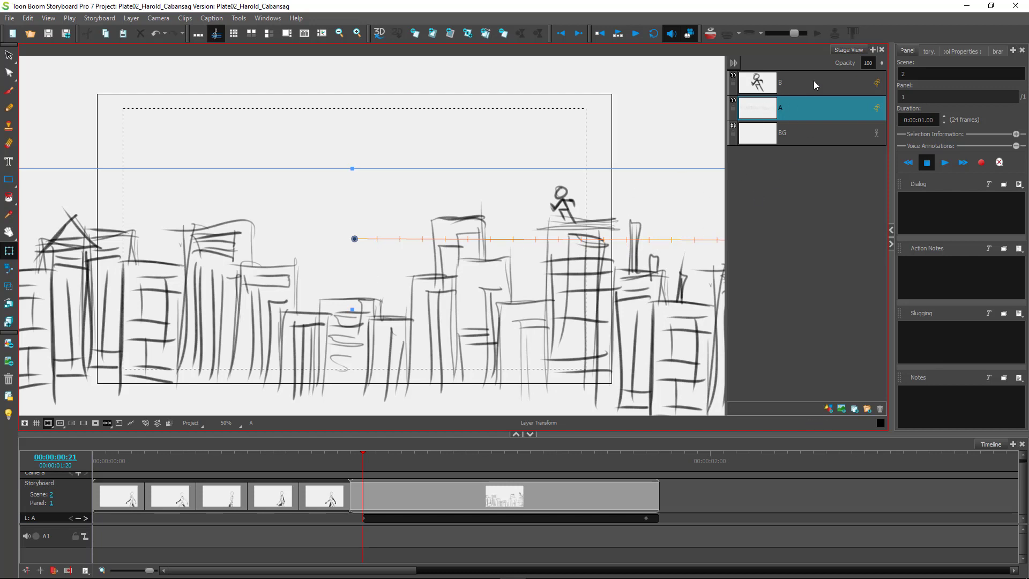
left_click(562, 204)
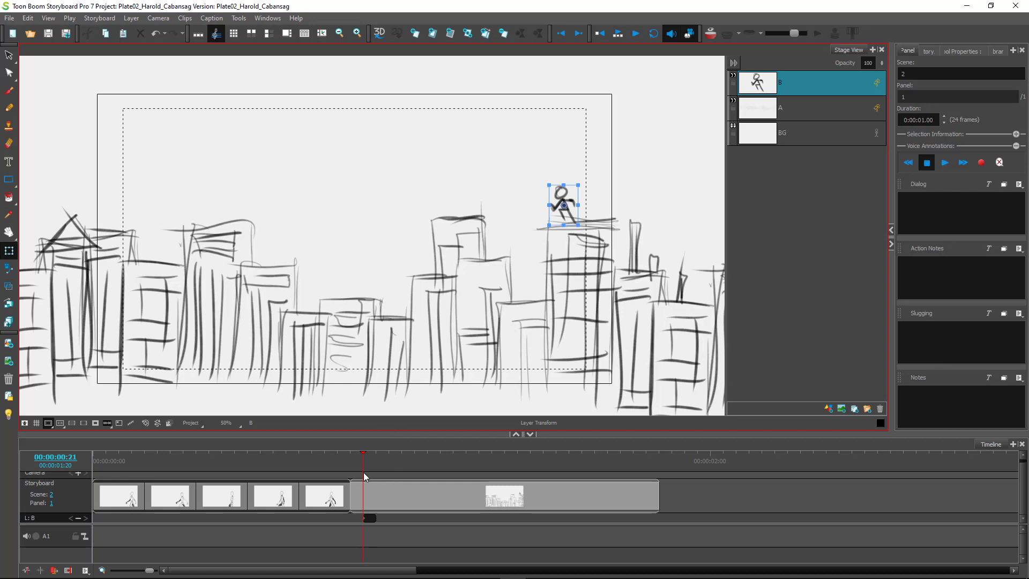
Raise the stick figure up-left near 01:00, then lower it onto a rooftop at 01:05.
left_click_drag(362, 465, 422, 460)
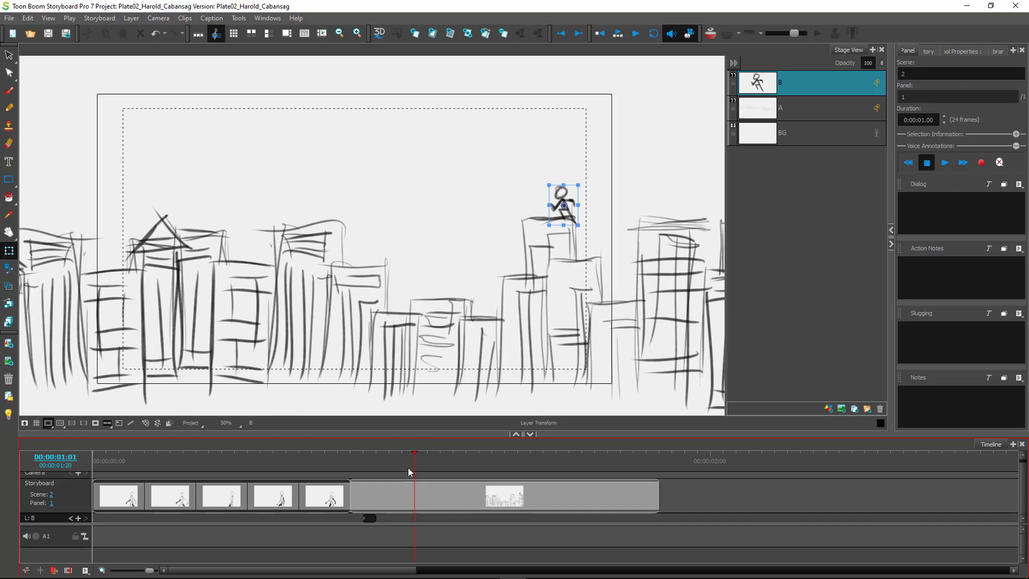
mouse_move(414, 464)
left_mouse_down()
mouse_move(369, 473)
mouse_move(432, 468)
mouse_move(417, 466)
left_mouse_up()
left_click_drag(556, 195, 474, 132)
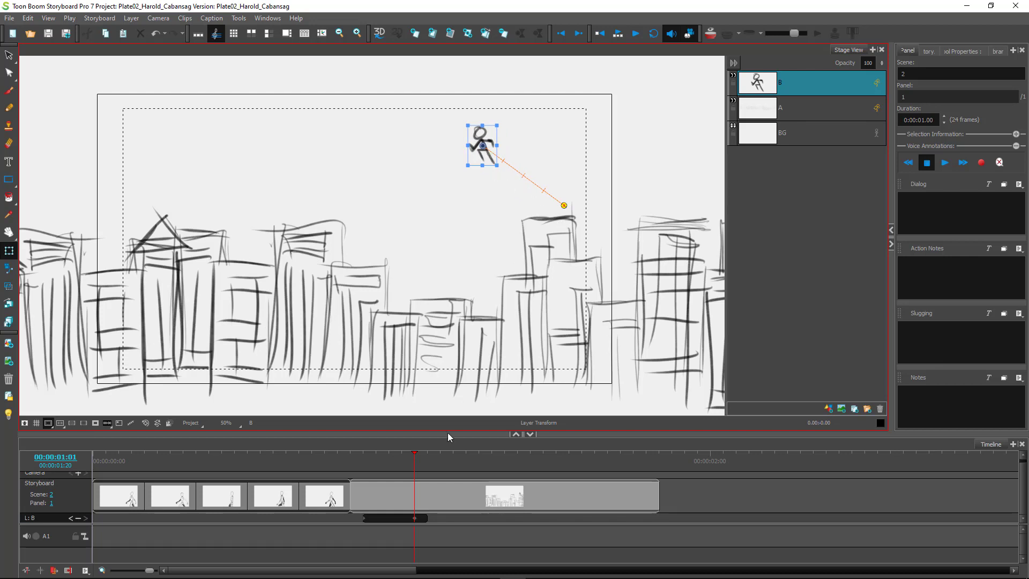
left_click(431, 467)
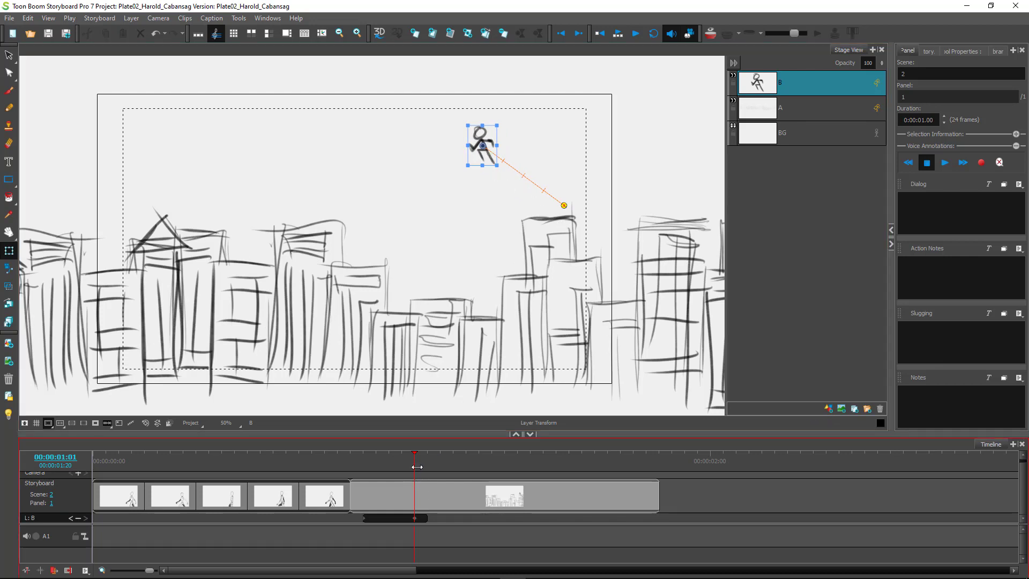
left_click_drag(439, 465, 470, 464)
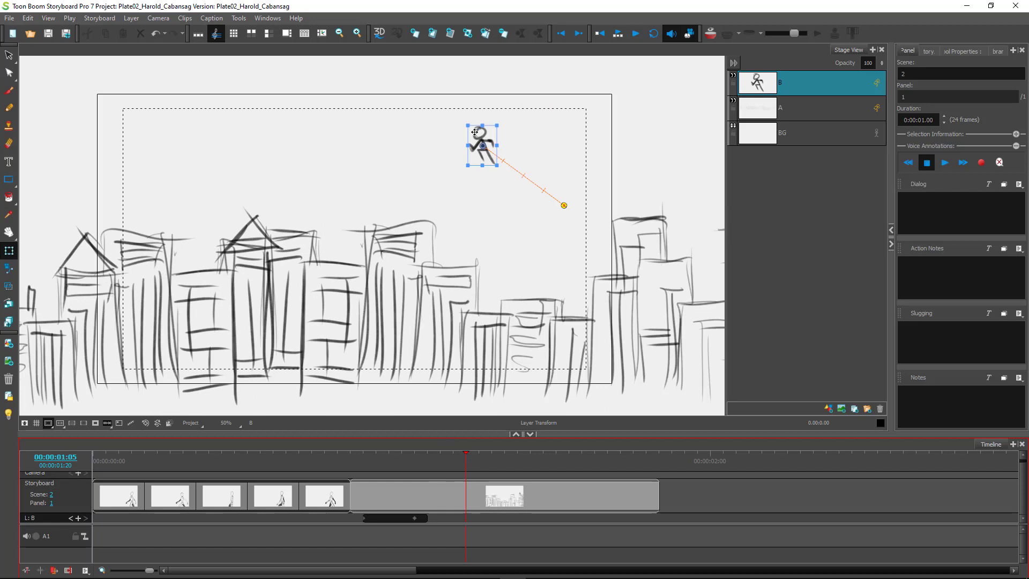
left_click_drag(475, 137, 385, 201)
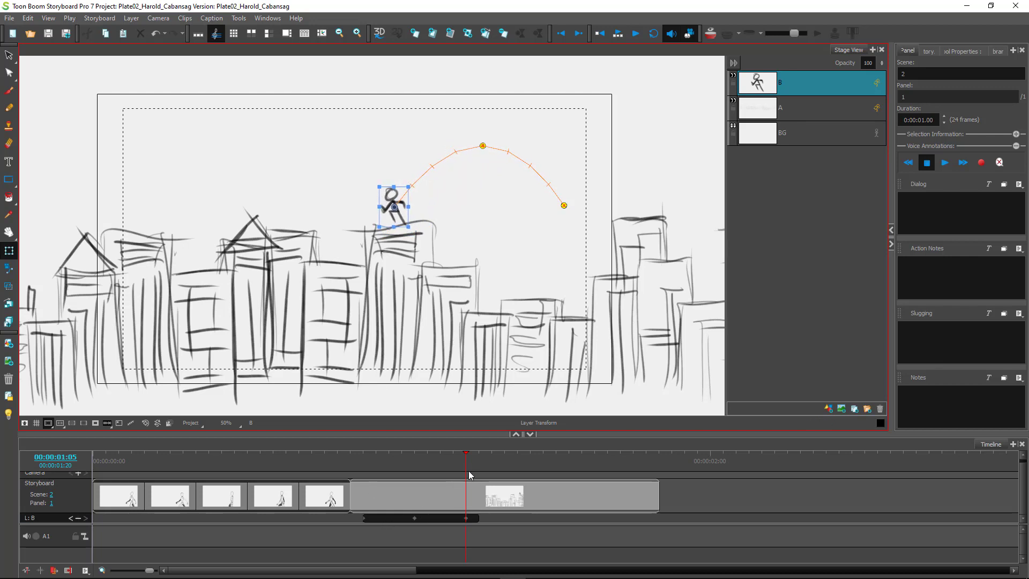
At an earlier frame of the leap, tilt the stick figure clockwise.
left_click_drag(466, 468, 443, 480)
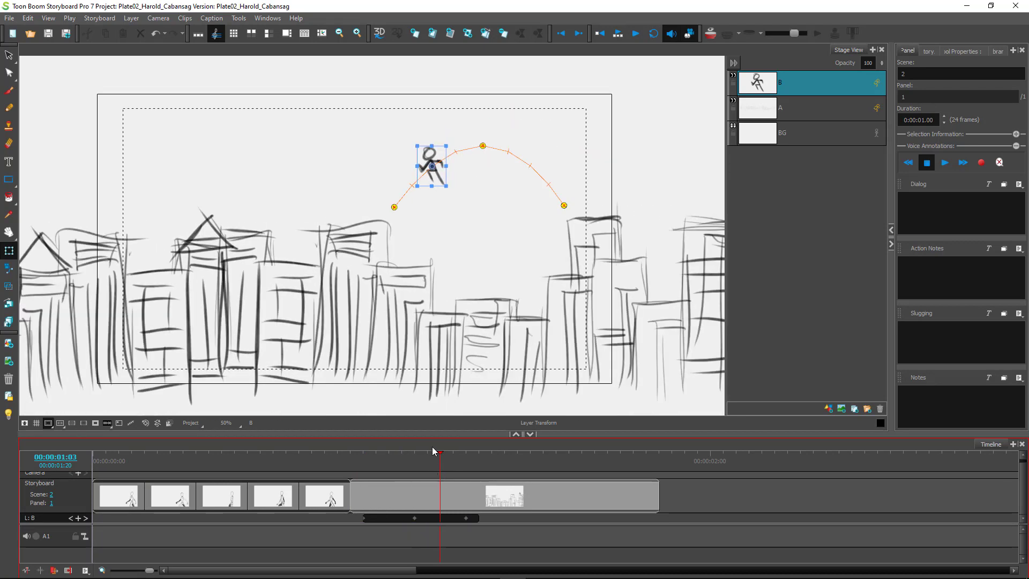
left_click_drag(455, 192, 412, 193)
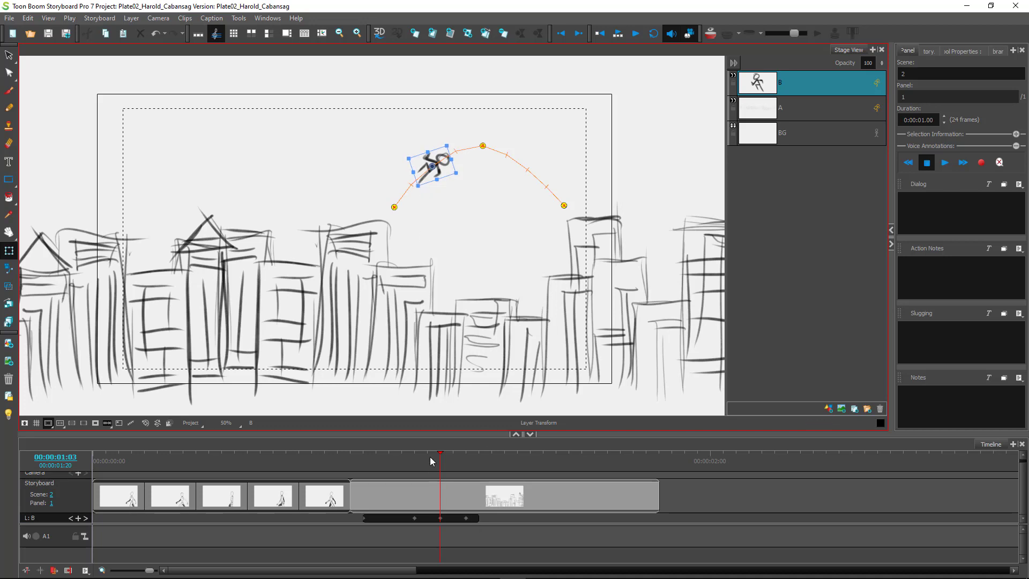
mouse_move(441, 463)
left_mouse_down()
mouse_move(414, 462)
mouse_move(478, 464)
mouse_move(373, 480)
mouse_move(471, 475)
mouse_move(377, 478)
mouse_move(443, 467)
left_mouse_up()
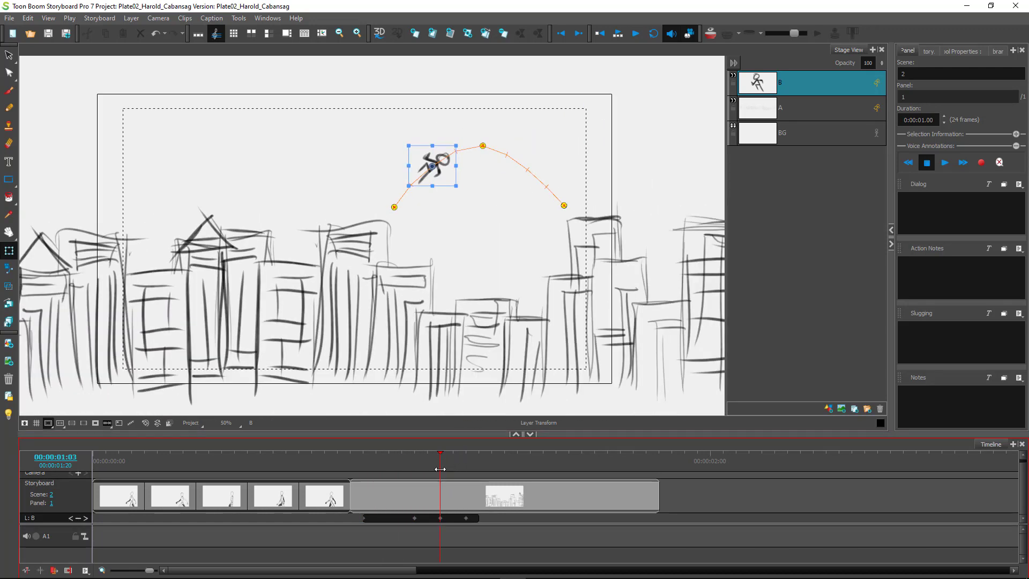
Raise the figure up-left, then land it on the left rooftops at frame 01:11.
left_click_drag(434, 468, 514, 470)
left_click_drag(387, 198, 343, 128)
left_click_drag(505, 464, 547, 448)
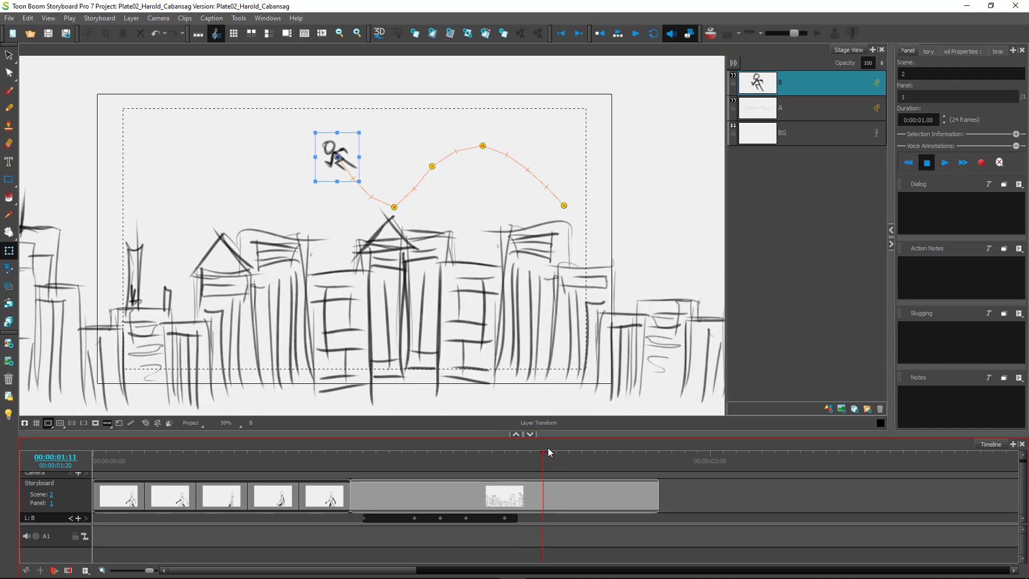
left_click(335, 150)
left_click(328, 154)
left_click_drag(333, 146, 230, 207)
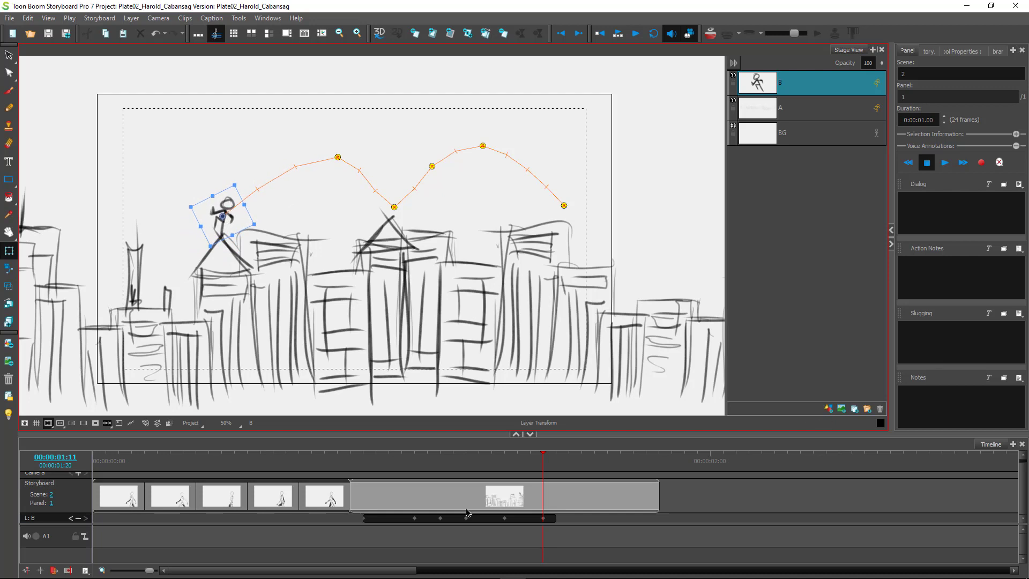
Lift the figure into one more leap, landing it on the leftmost rooftop at 01:19.
left_click_drag(542, 467, 596, 469)
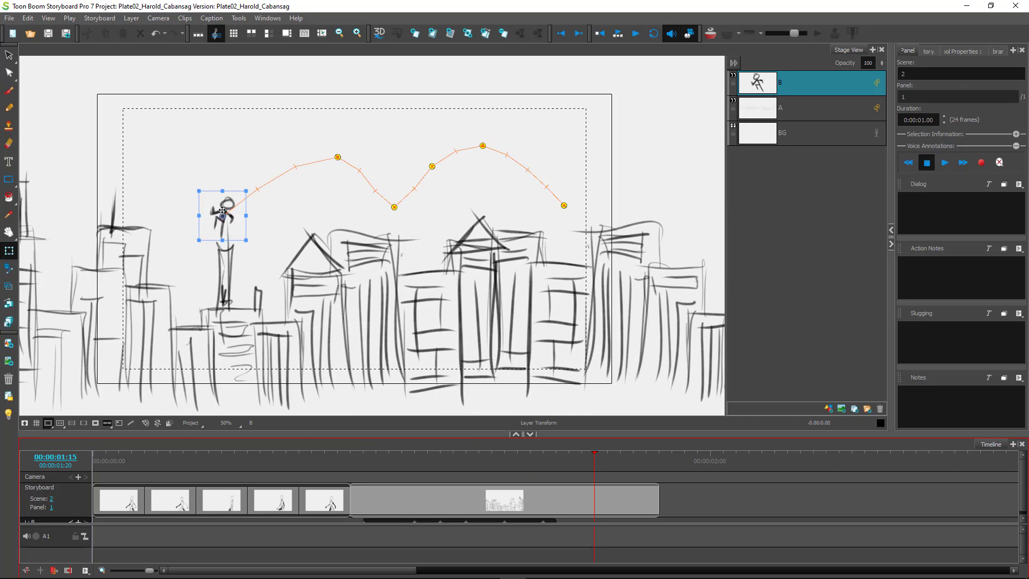
left_click_drag(225, 208, 163, 163)
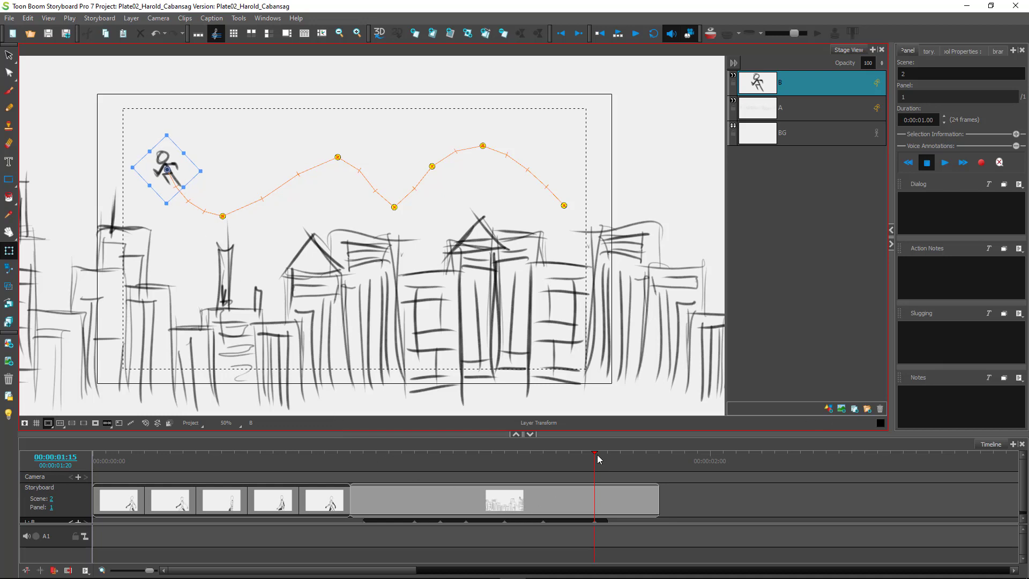
left_click_drag(594, 462, 656, 470)
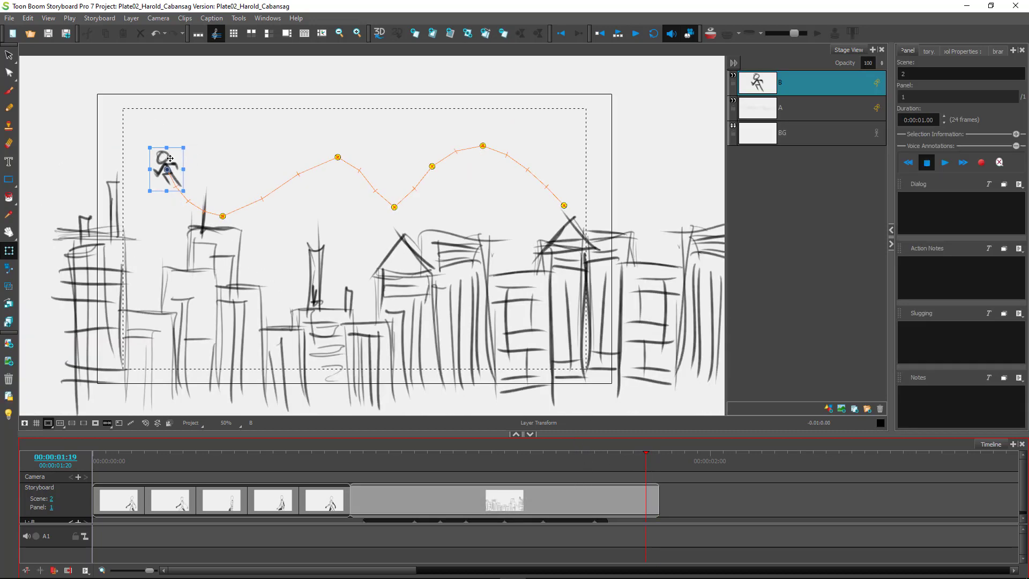
left_click_drag(168, 156, 151, 260)
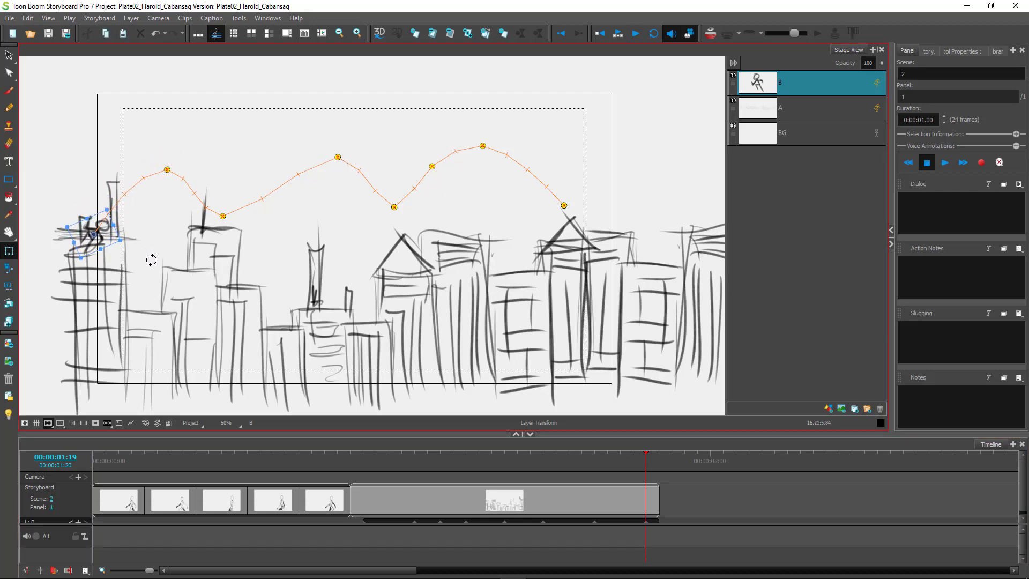
left_click_drag(103, 237, 88, 214)
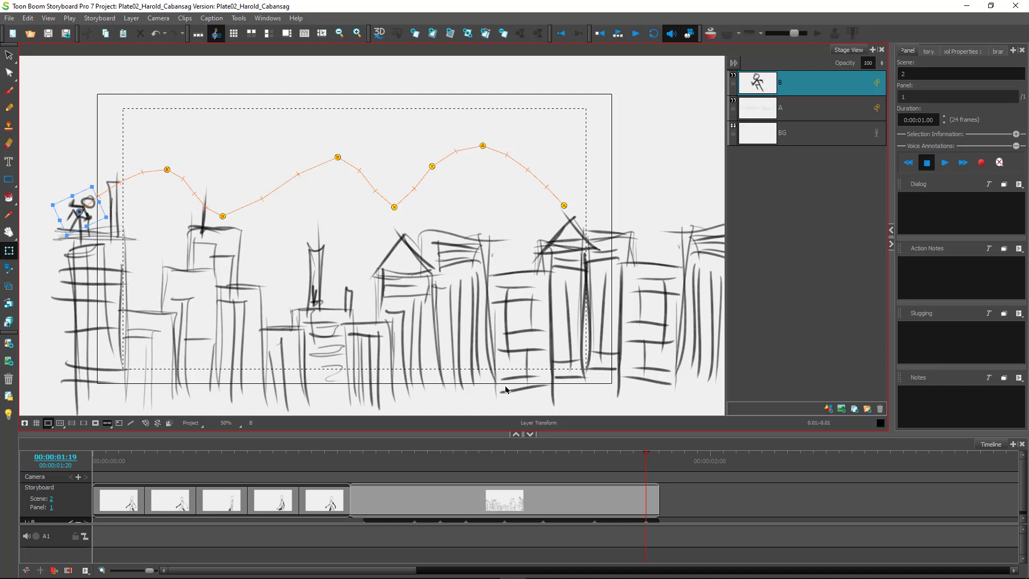
left_click(618, 36)
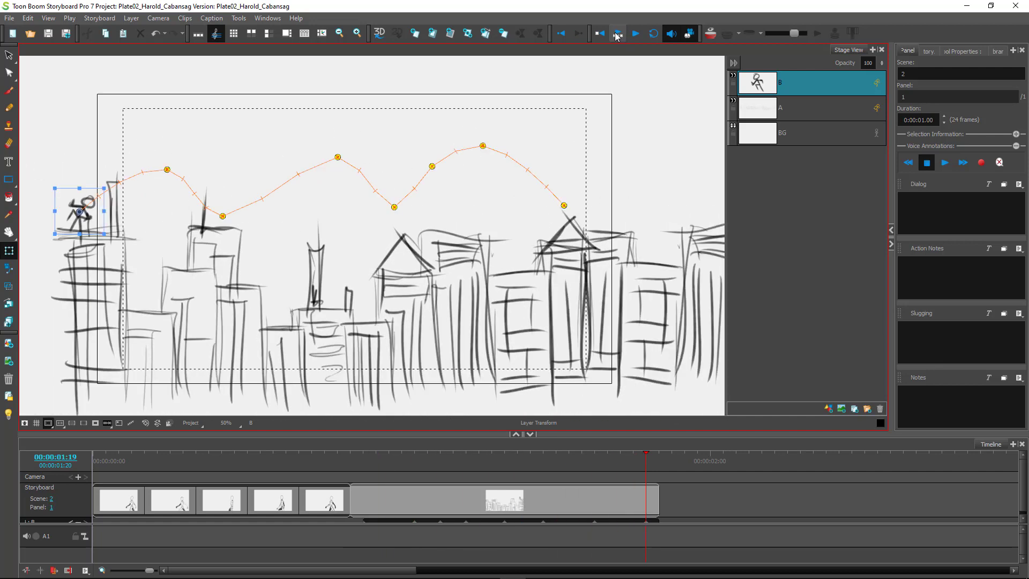
left_click(618, 36)
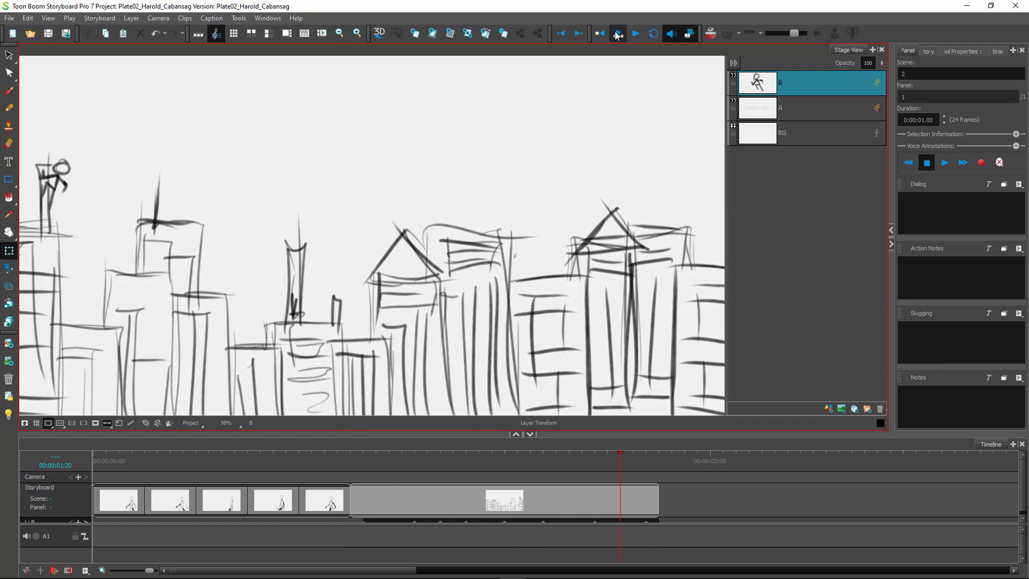
left_click(618, 36)
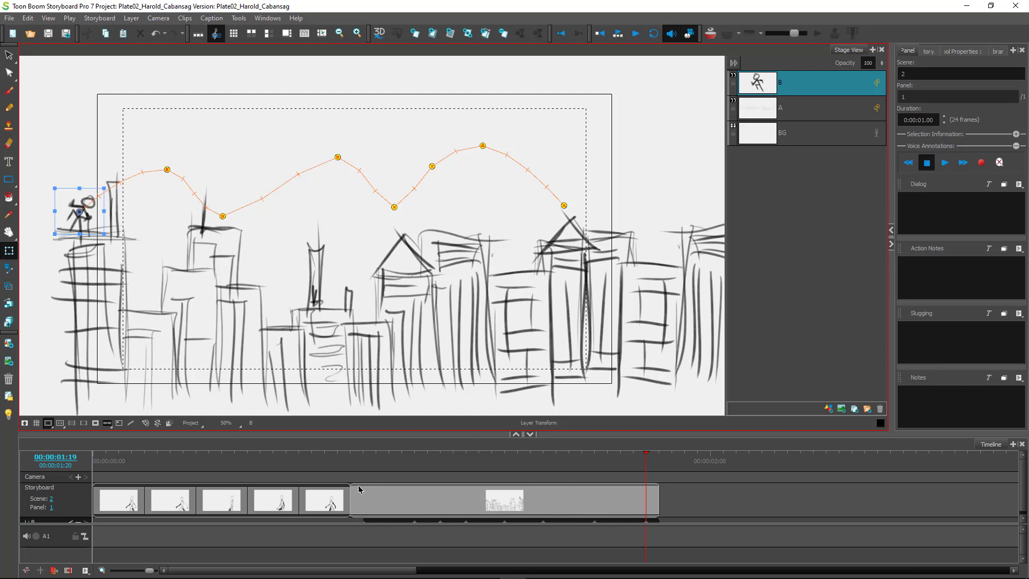
left_click(557, 502)
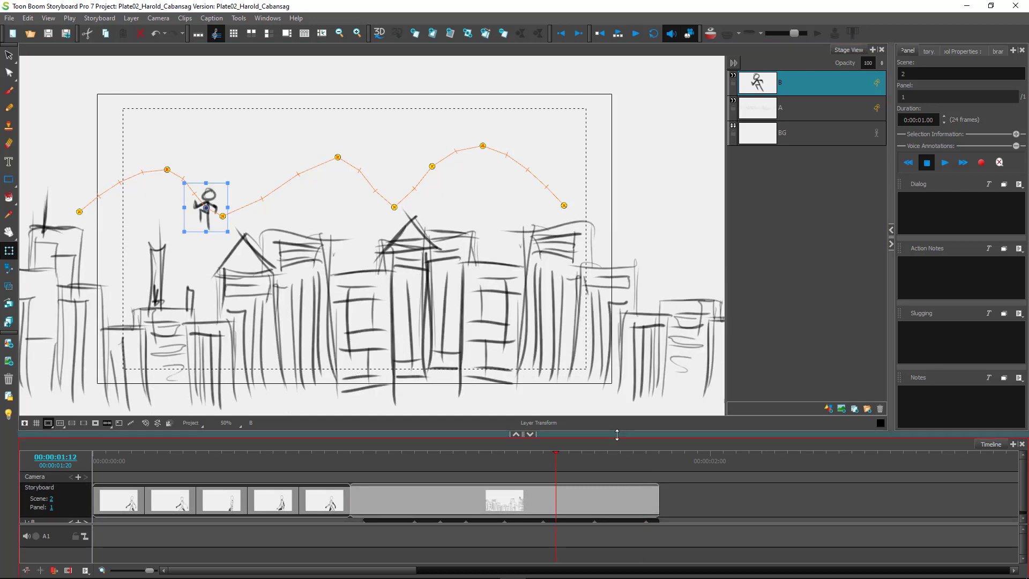
Raise the skyline panel's Duration to 0:00:01.05 (29 frames) and scrub the lengthened leap.
left_click(943, 115)
left_click(943, 115)
left_click(943, 115)
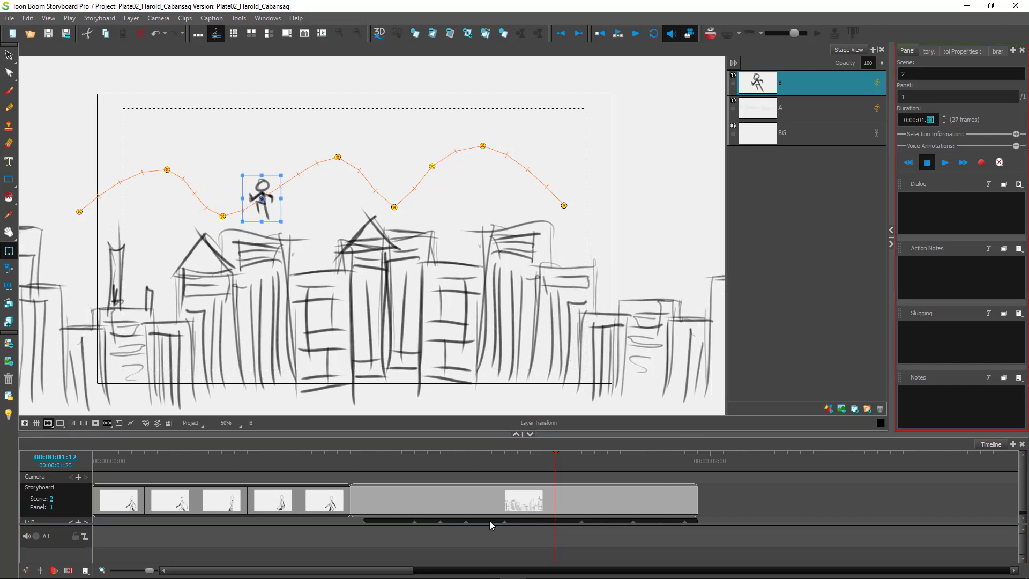
left_click(943, 115)
left_click(944, 115)
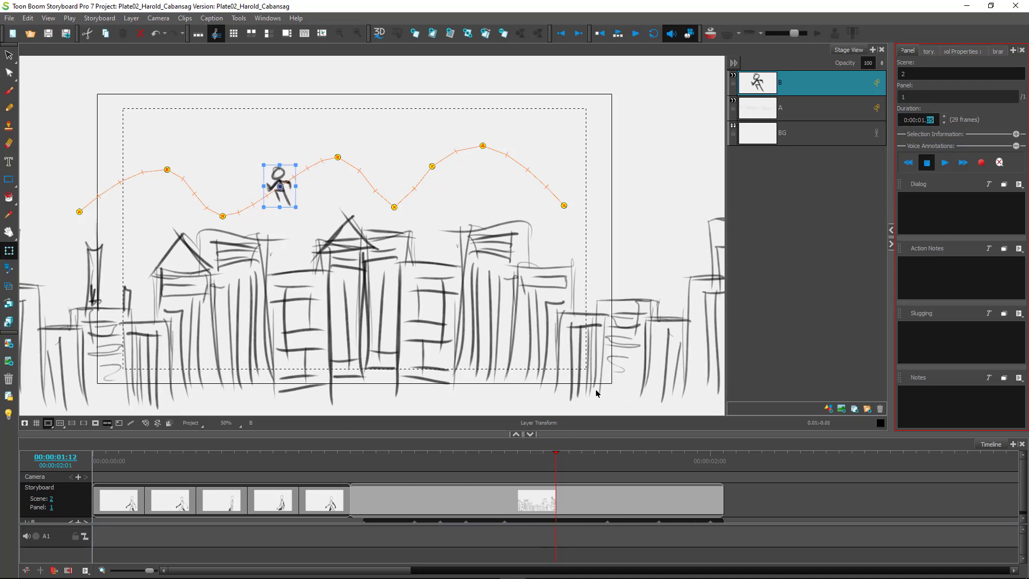
left_click(557, 465)
left_click_drag(577, 472, 616, 484)
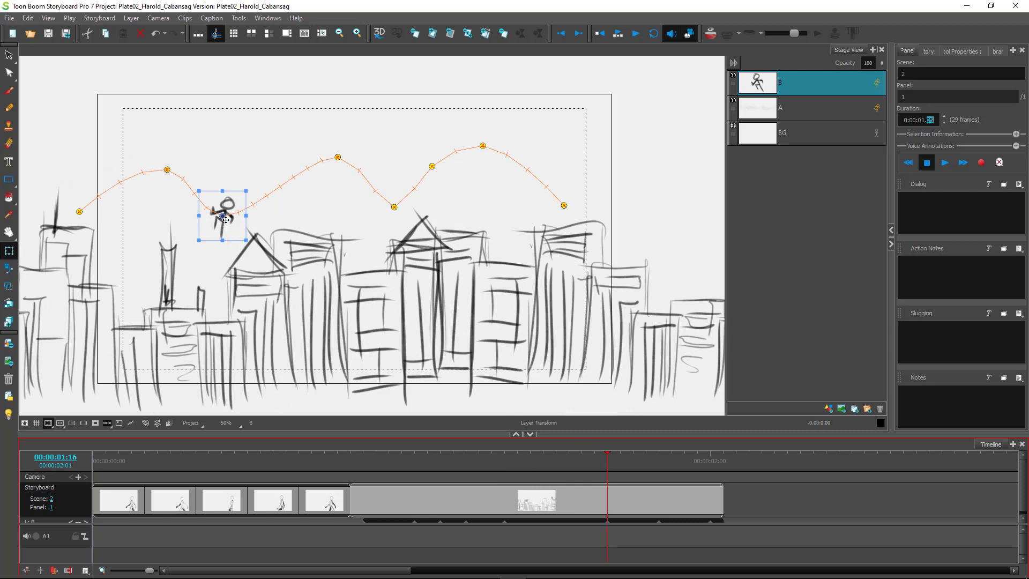
Reshape the leap path into taller peaks, dropping the dip, start and end points onto rooftops.
left_click_drag(229, 216, 209, 268)
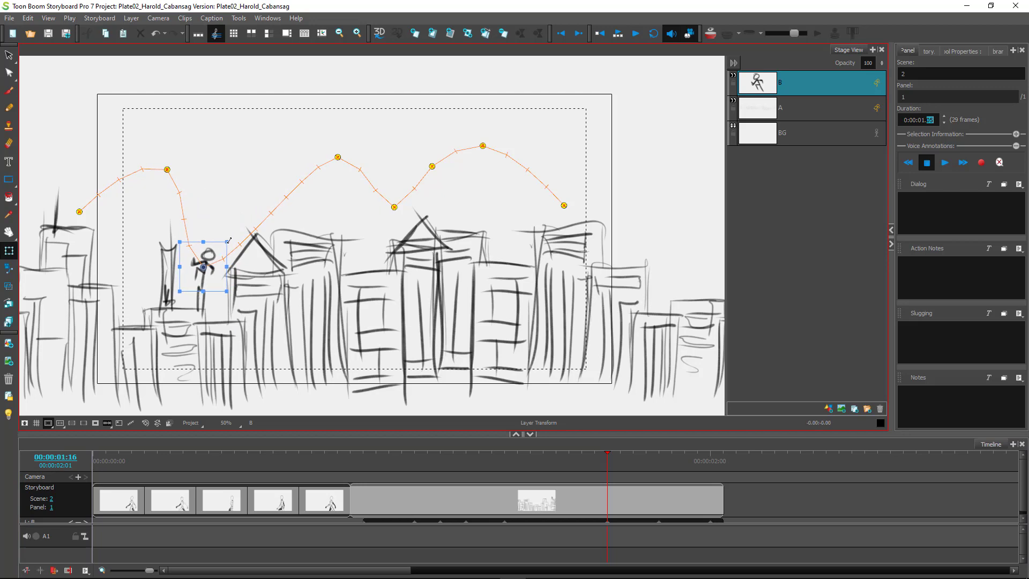
left_click(176, 206)
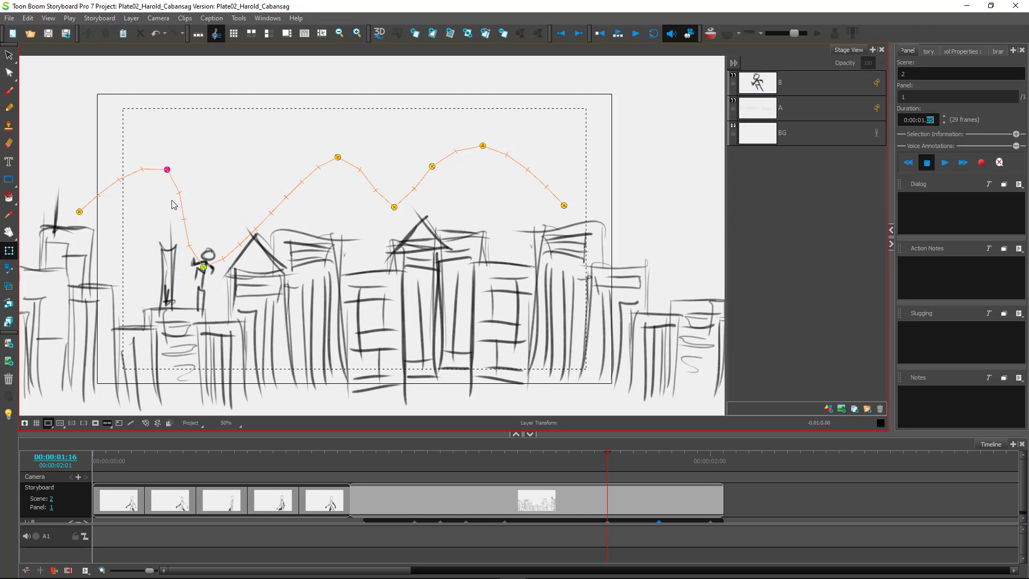
left_click_drag(167, 173, 147, 165)
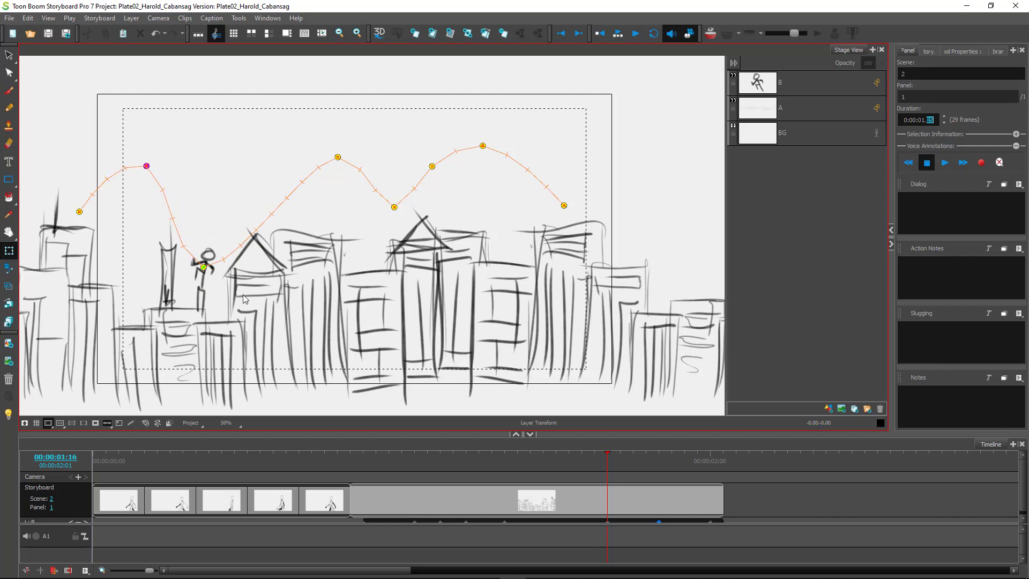
left_click_drag(335, 159, 314, 141)
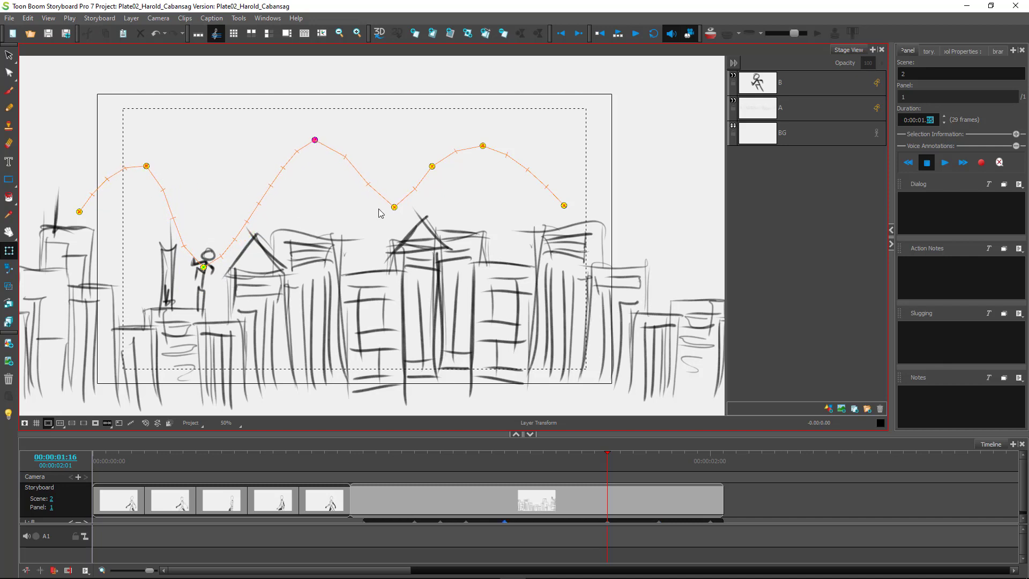
left_click_drag(394, 207, 399, 248)
left_click_drag(433, 167, 444, 181)
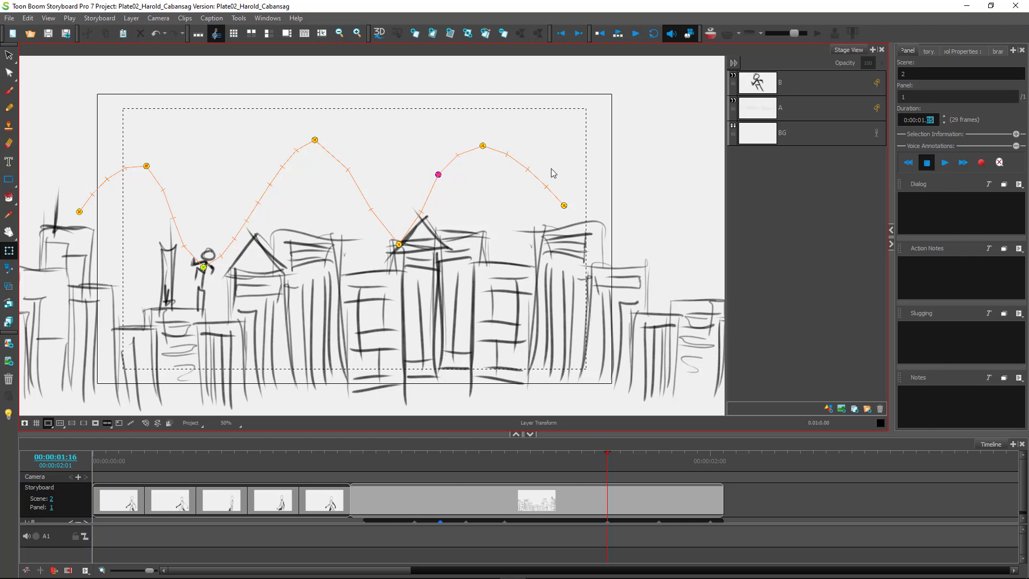
left_click_drag(564, 208, 582, 223)
left_click_drag(80, 213, 71, 229)
mouse_move(607, 466)
left_mouse_down()
mouse_move(717, 466)
mouse_move(538, 433)
mouse_move(374, 433)
left_mouse_up()
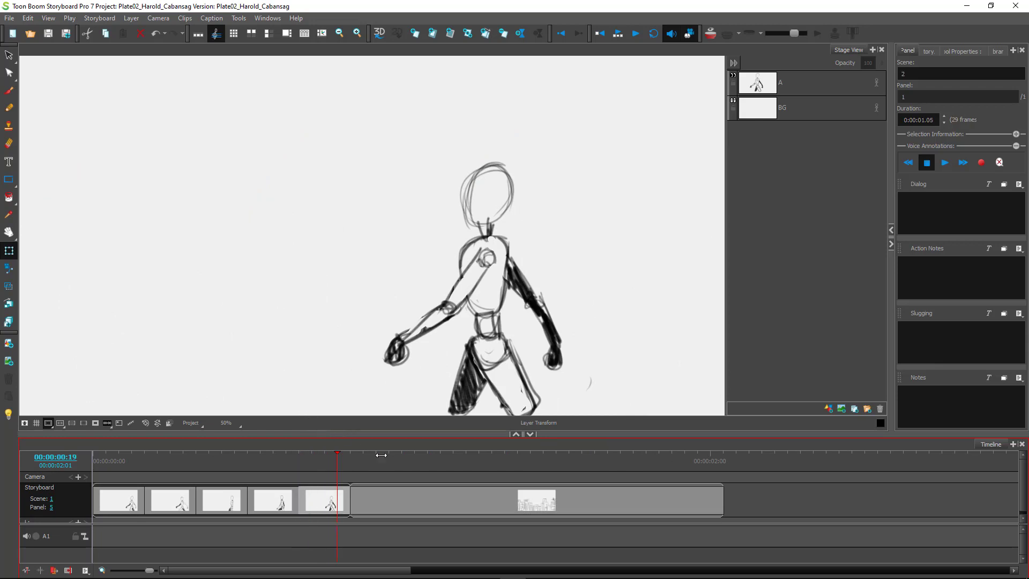
At mid-leap, undo an accidental path shift and reposition the stick figure along the path.
left_click_drag(645, 467, 475, 483)
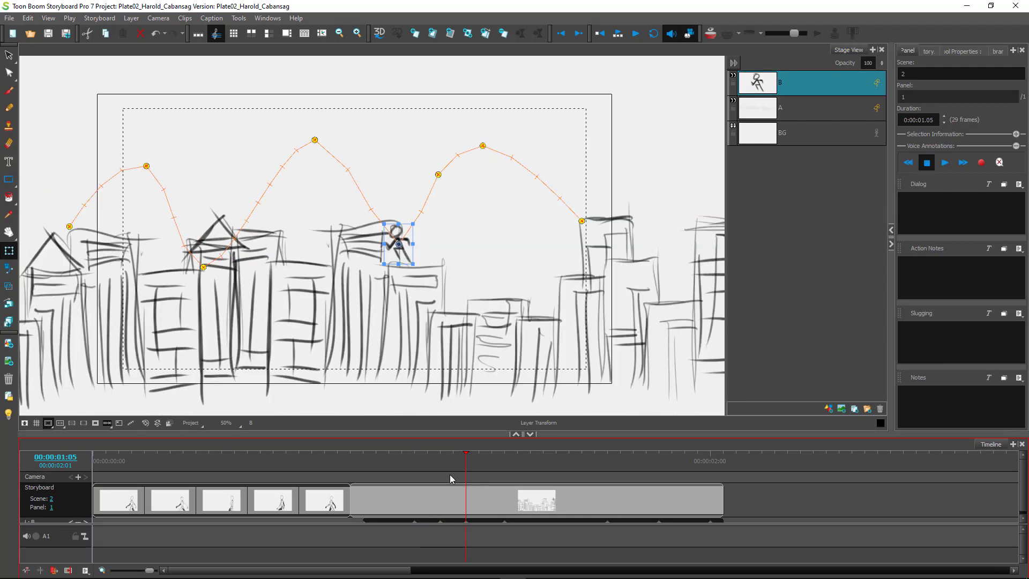
left_click_drag(400, 246, 409, 249)
key("ctrl+z")
left_click(397, 213)
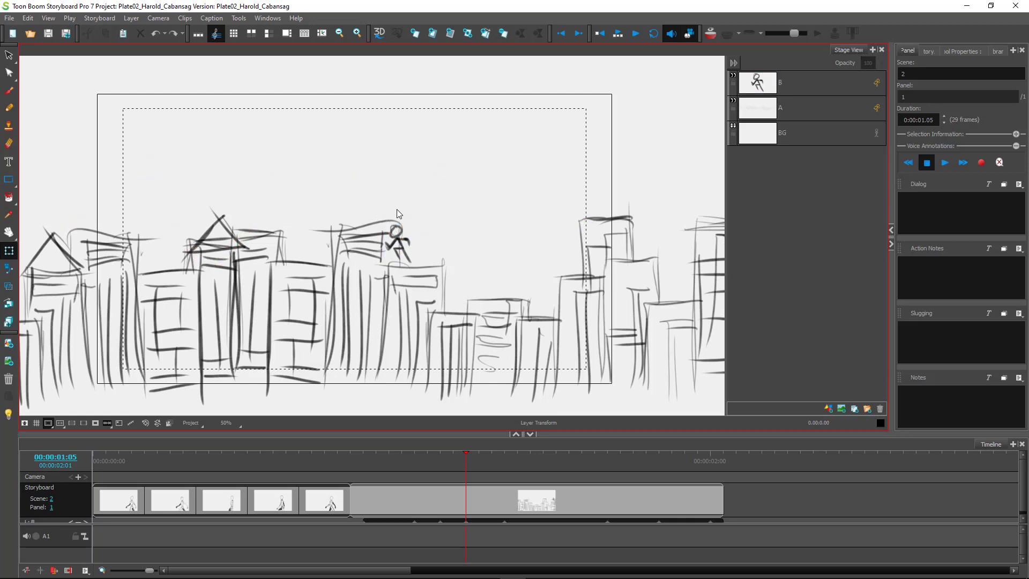
left_click(404, 237)
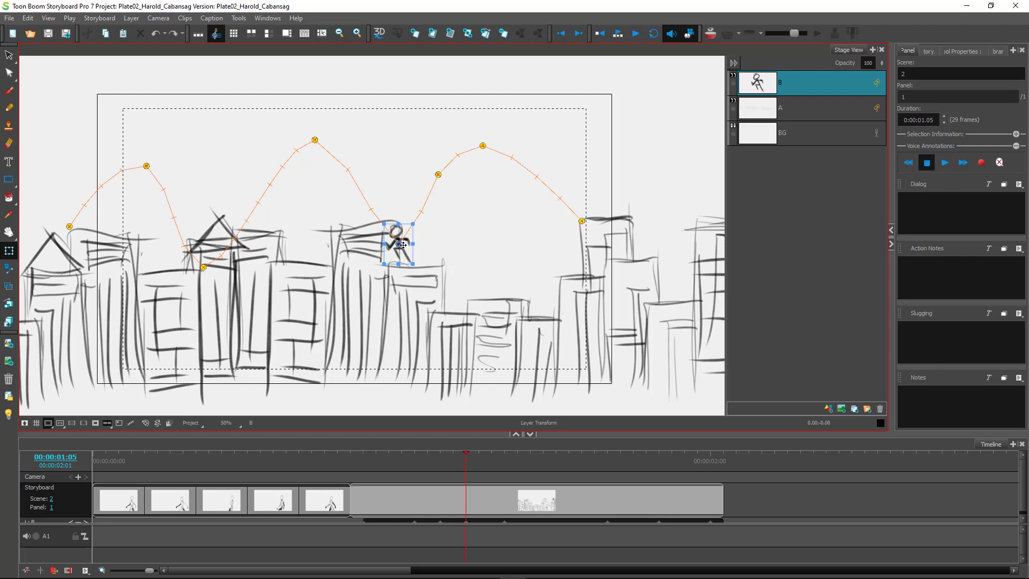
left_click_drag(402, 230, 394, 194)
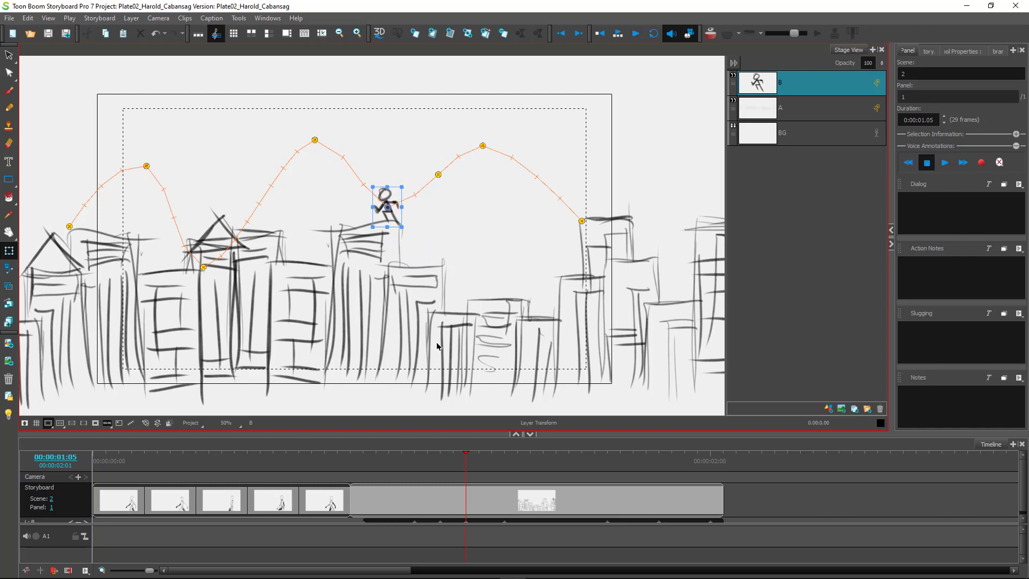
left_click(468, 469)
Adjust the figure at frame 01:08, raise a path point, and land it on a rooftop at 01:16.
left_click_drag(468, 469, 577, 483)
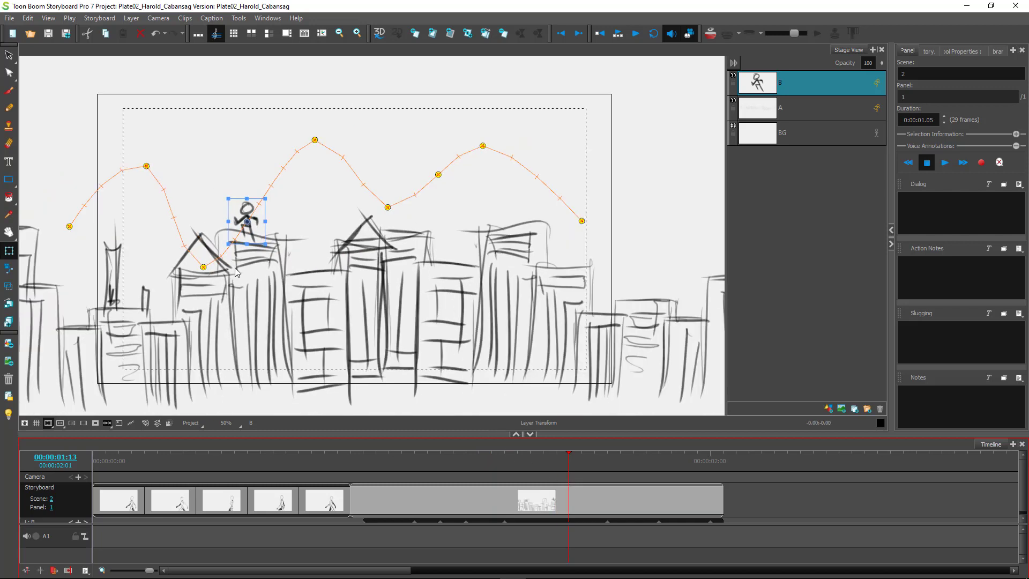
mouse_move(243, 206)
left_mouse_down()
mouse_move(238, 196)
mouse_move(287, 198)
mouse_move(247, 202)
left_mouse_up()
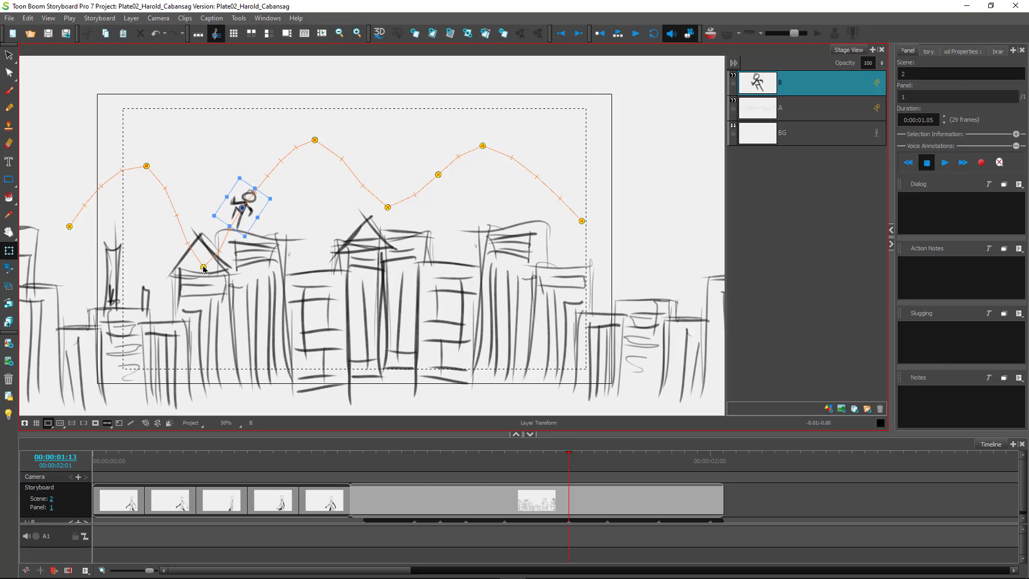
left_click(204, 269)
left_click_drag(204, 269, 201, 237)
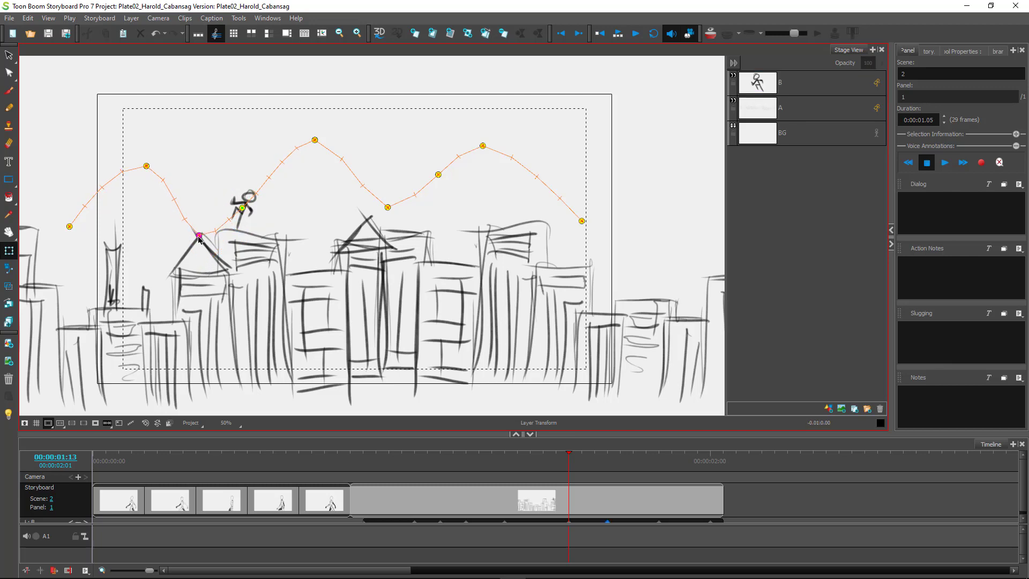
left_click_drag(569, 467, 606, 471)
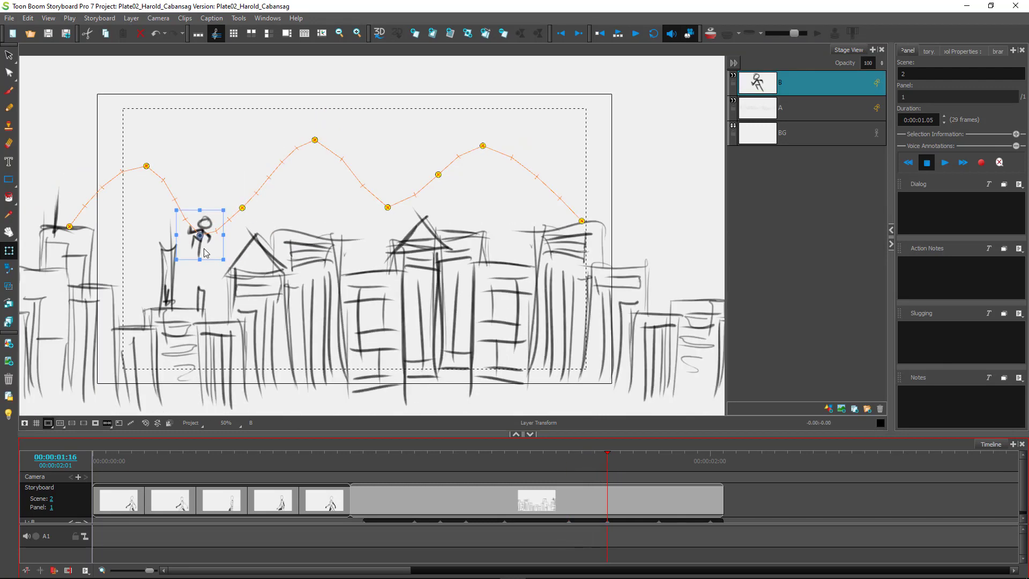
left_click_drag(200, 235, 197, 240)
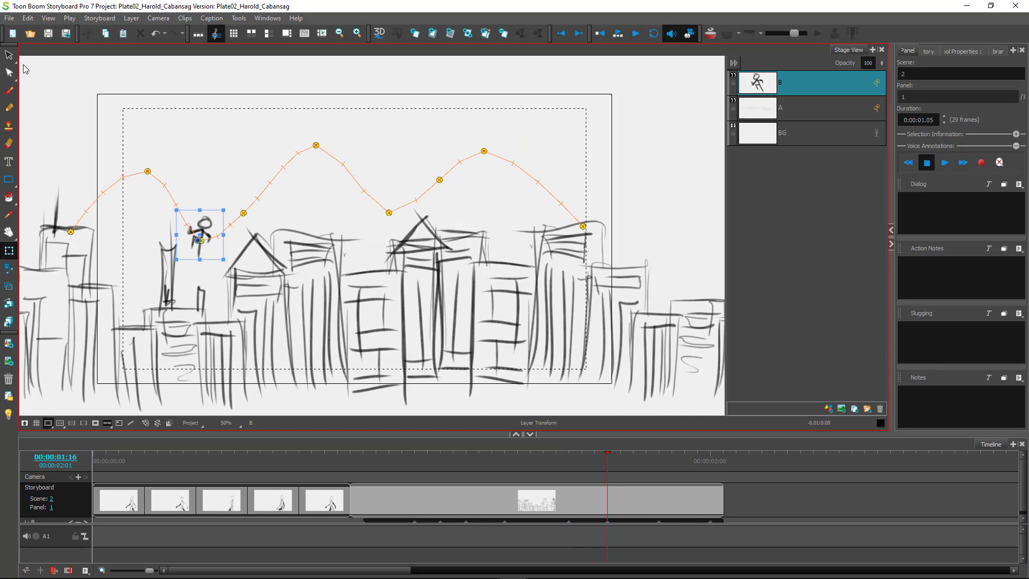
key("ctrl+z")
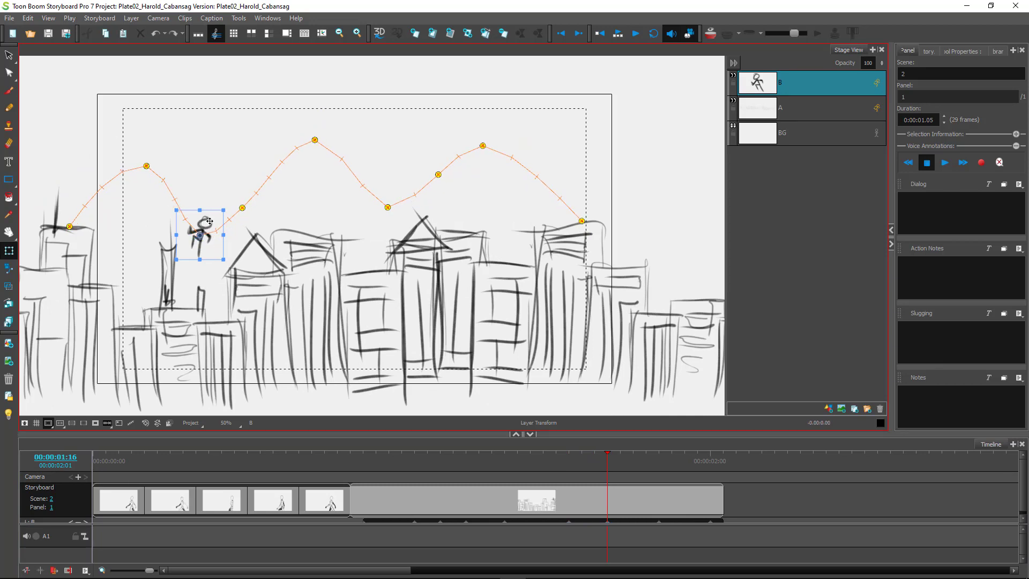
left_click_drag(208, 225, 213, 255)
left_click_drag(610, 466, 569, 474)
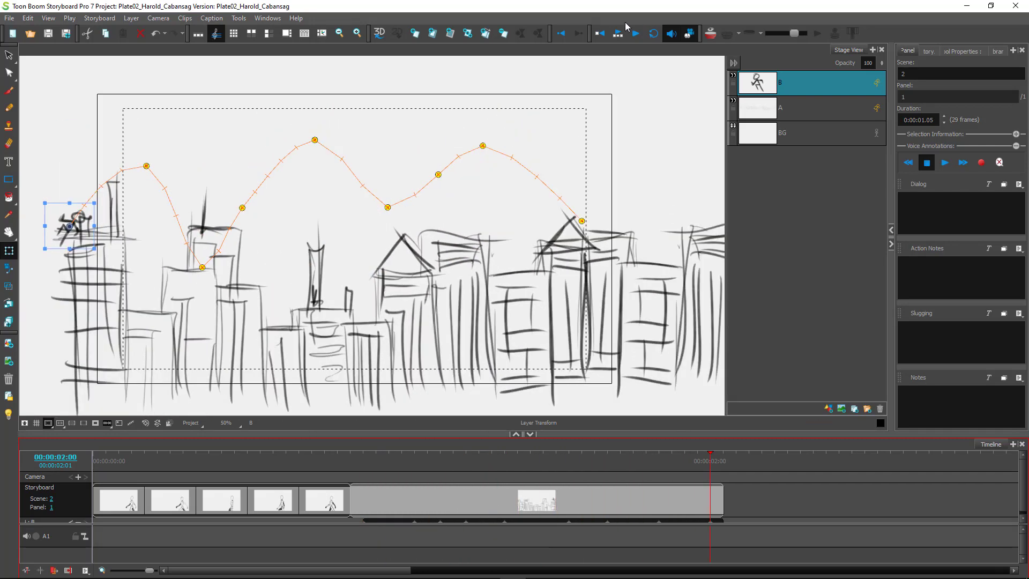
Play back the city skyline panel, then step and scrub between the storyboard's start and end.
left_click(620, 39)
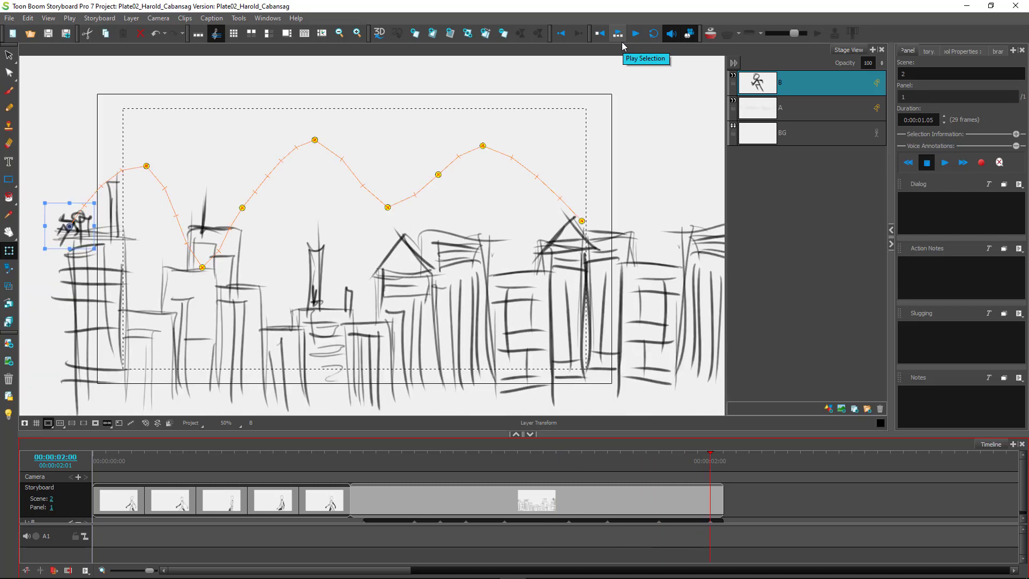
left_click(619, 34)
left_click(114, 462)
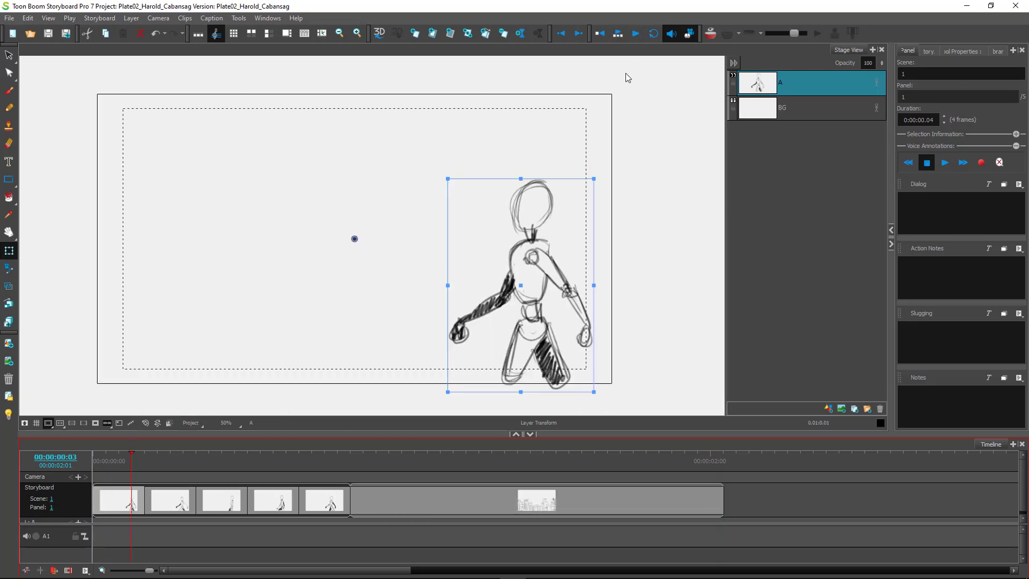
left_click(619, 34)
left_click(619, 34)
left_click(630, 35)
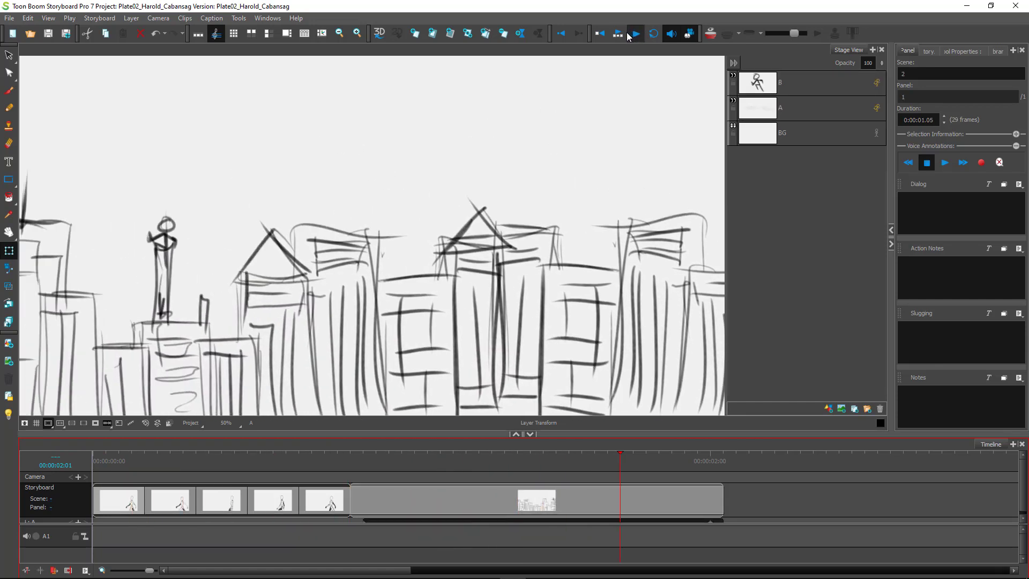
left_click(619, 35)
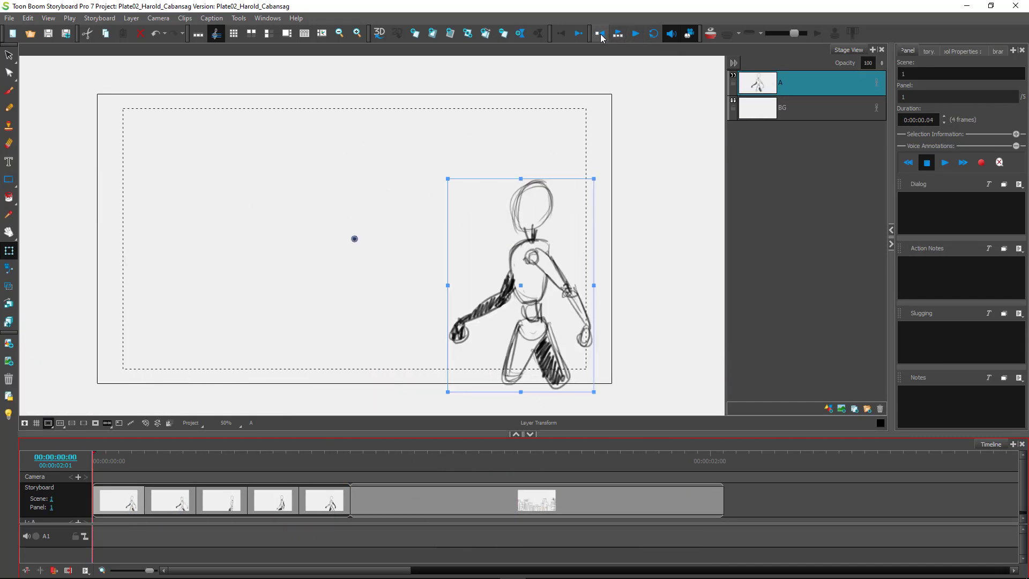
left_click(741, 499)
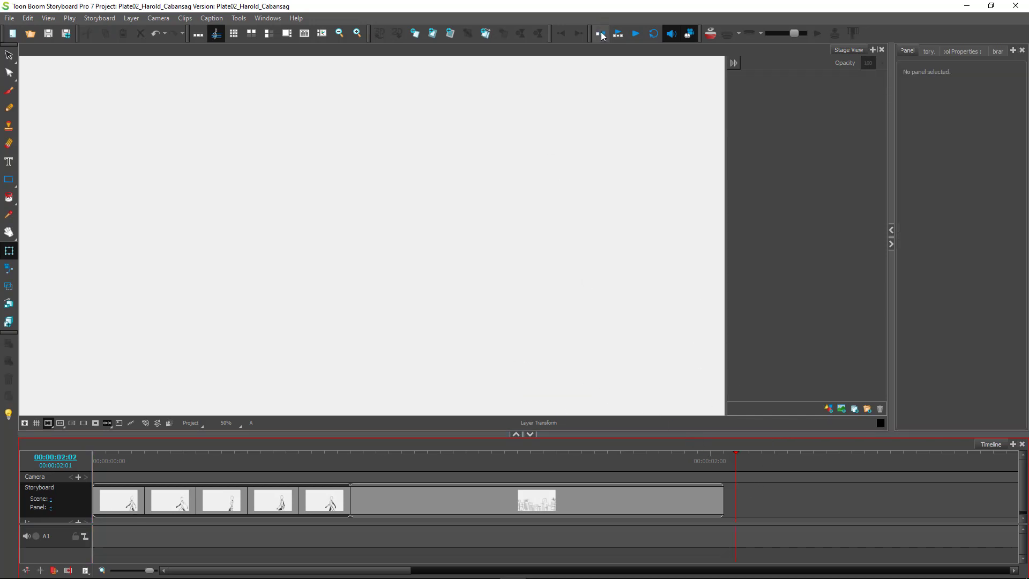
left_click(618, 33)
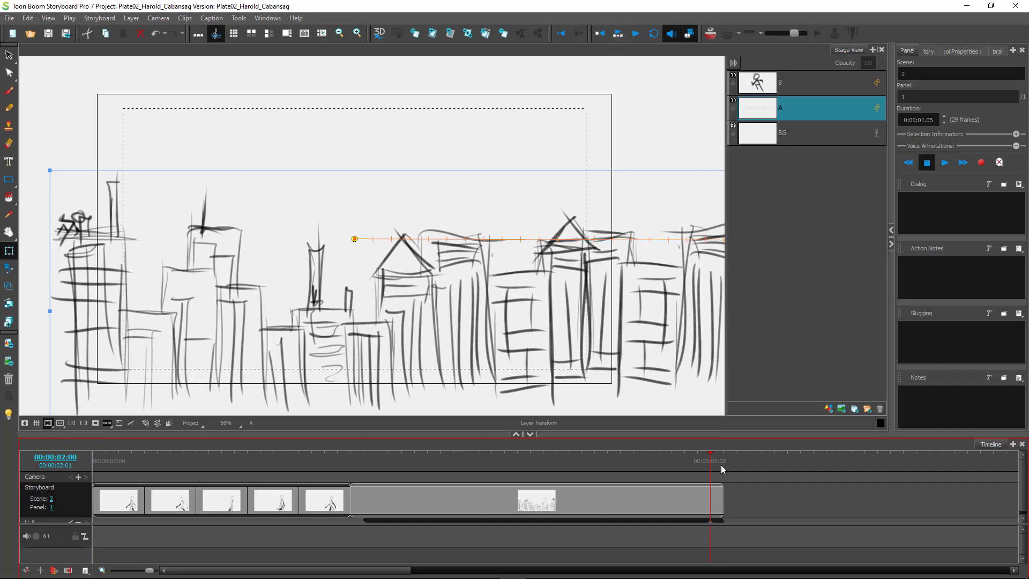
left_click_drag(709, 461, 64, 454)
Play the storyboard, move through the walk panels, and loop playback of walk panel 5.
left_click(617, 33)
left_click(617, 33)
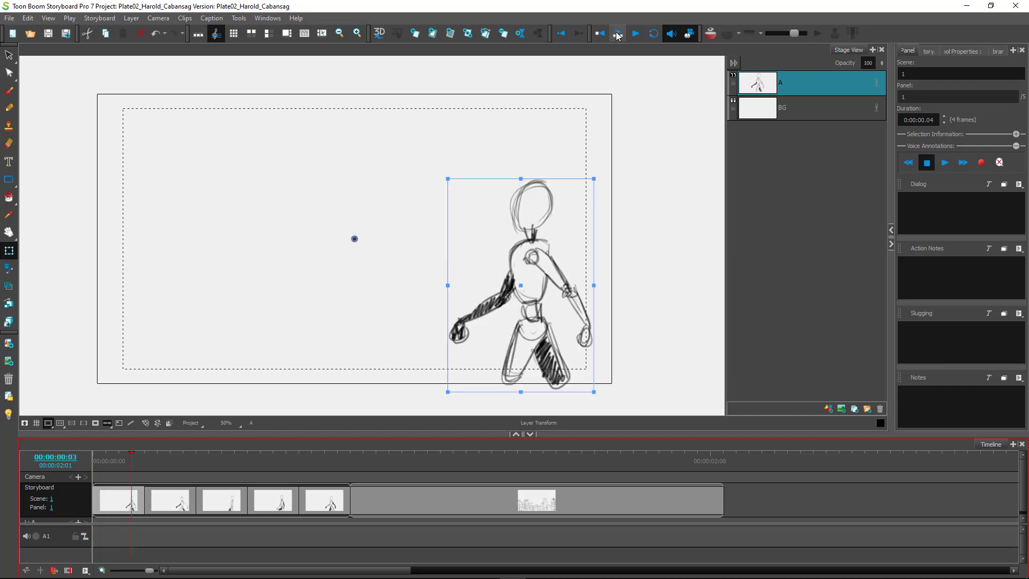
left_click(617, 33)
left_click(153, 482)
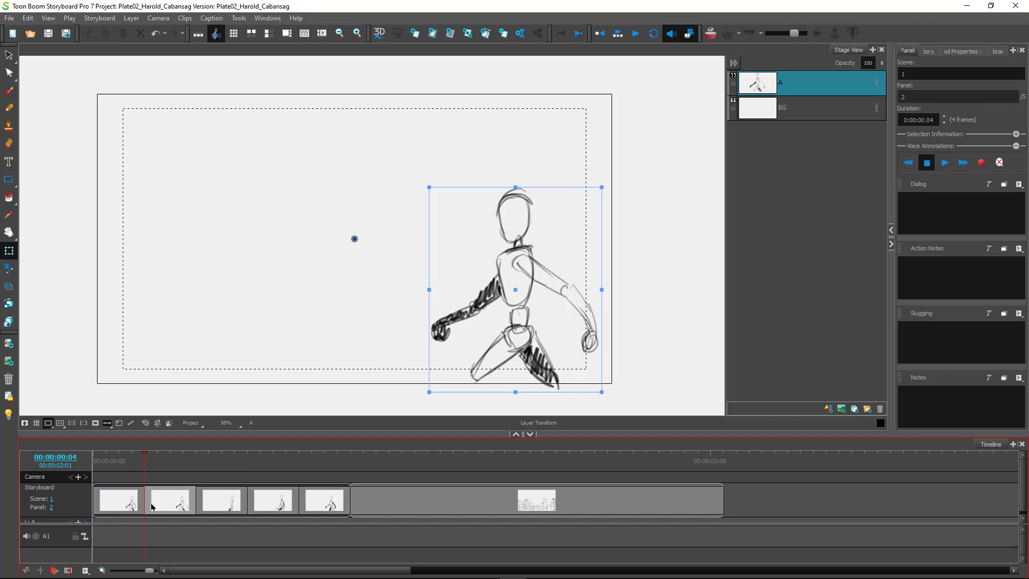
left_click(126, 512)
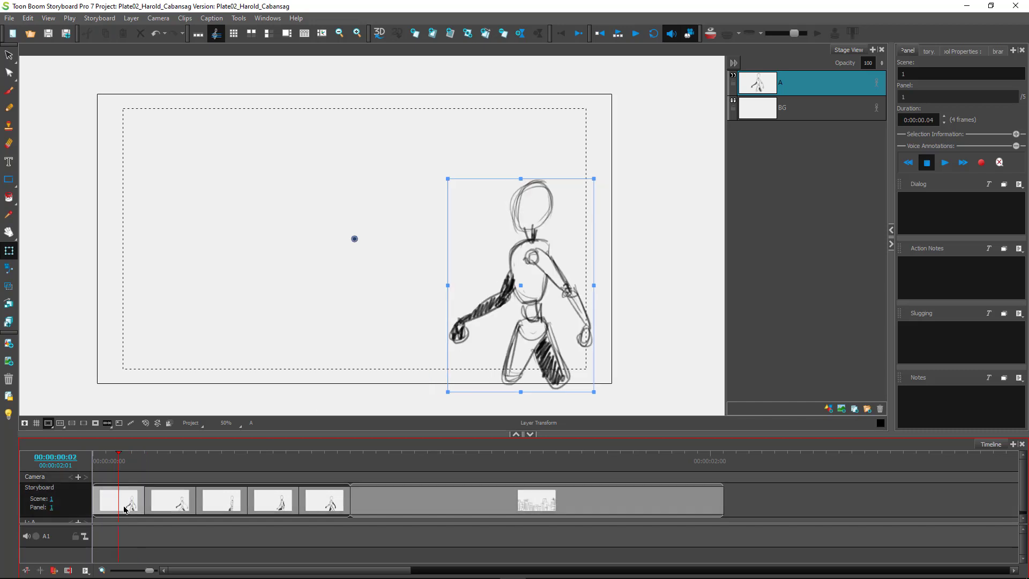
left_click(337, 507)
left_click(618, 34)
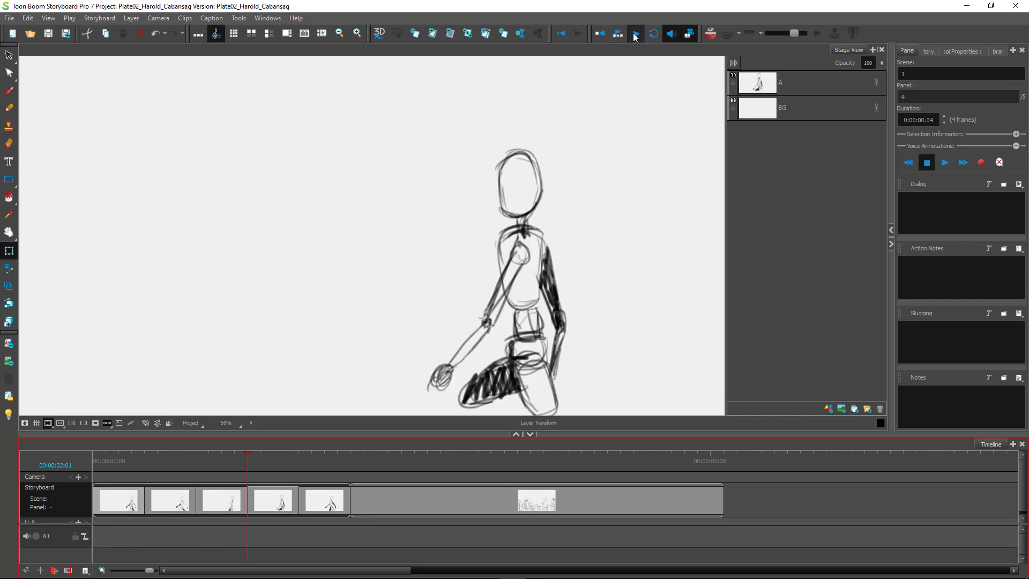
left_click(631, 35)
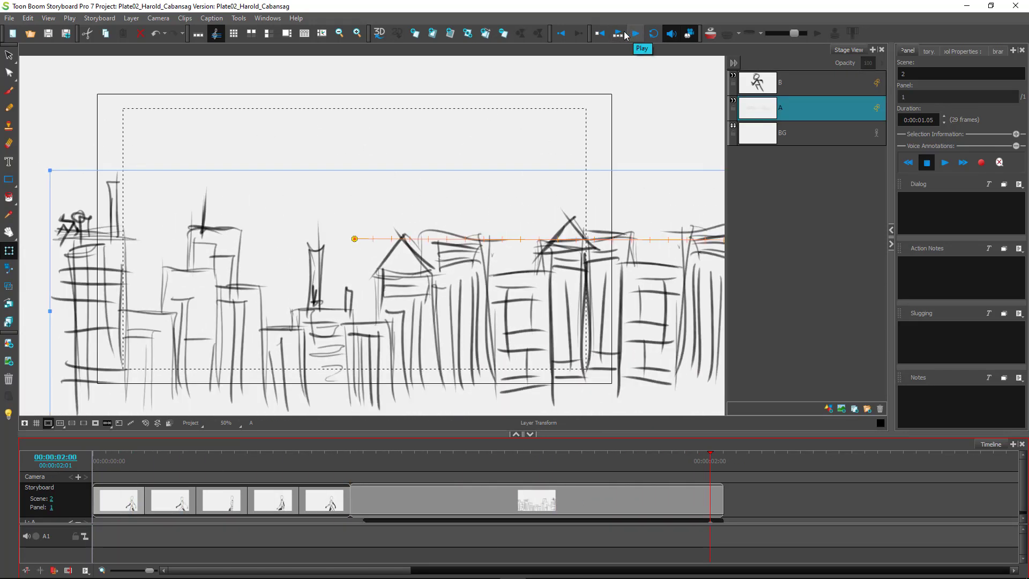
Replay the whole storyboard, scrub through the walk and skyline panels, and return to 00:00.
left_click(619, 36)
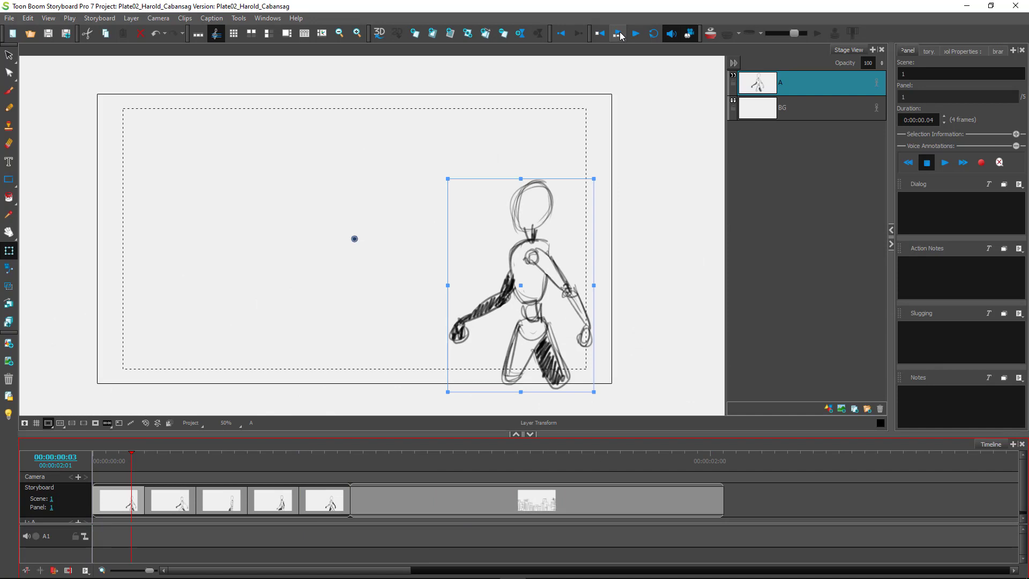
left_click(635, 34)
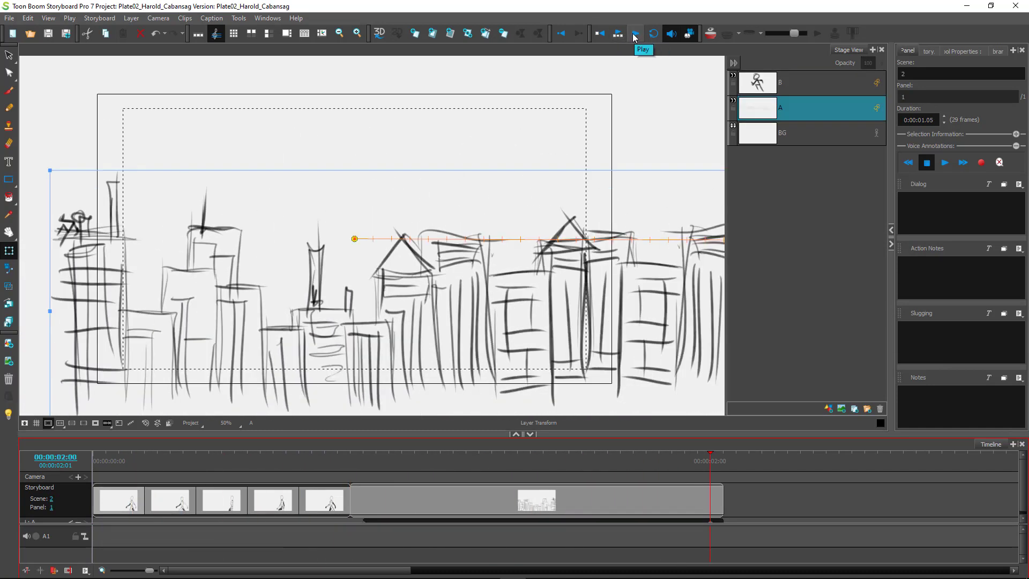
left_click(635, 35)
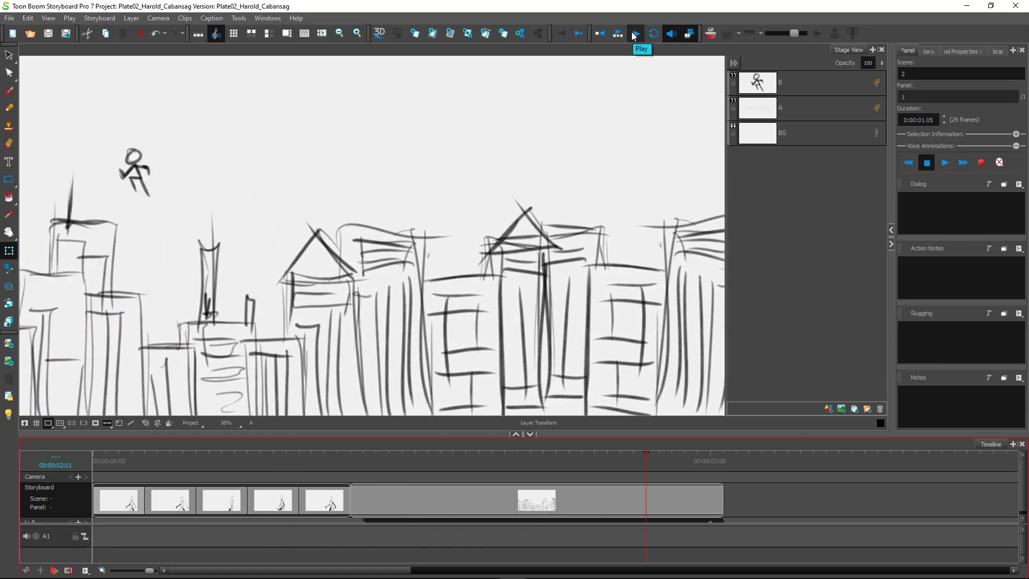
left_click_drag(120, 457, 92, 464)
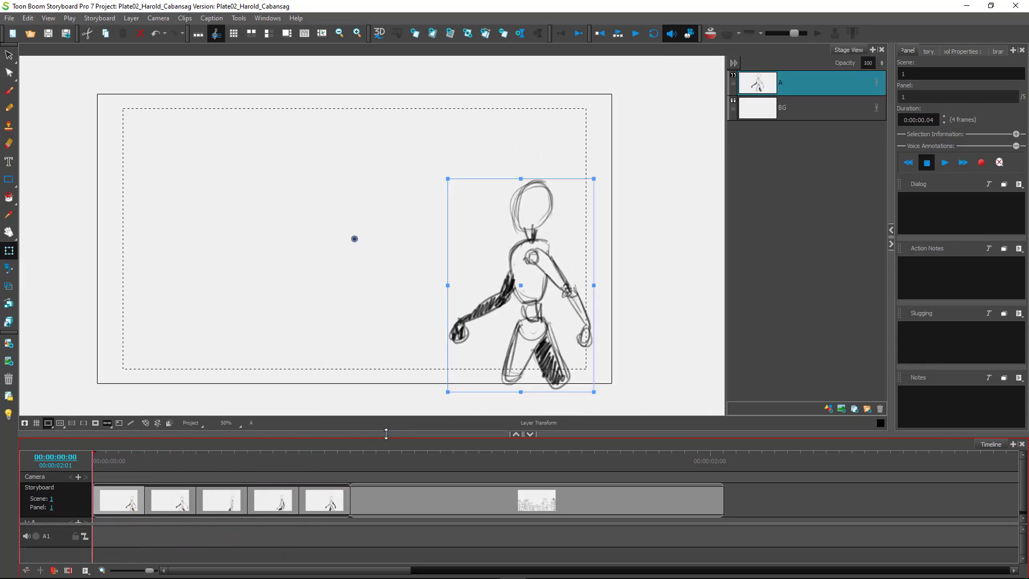
mouse_move(361, 462)
left_mouse_down()
mouse_move(351, 462)
mouse_move(716, 461)
mouse_move(364, 467)
left_mouse_up()
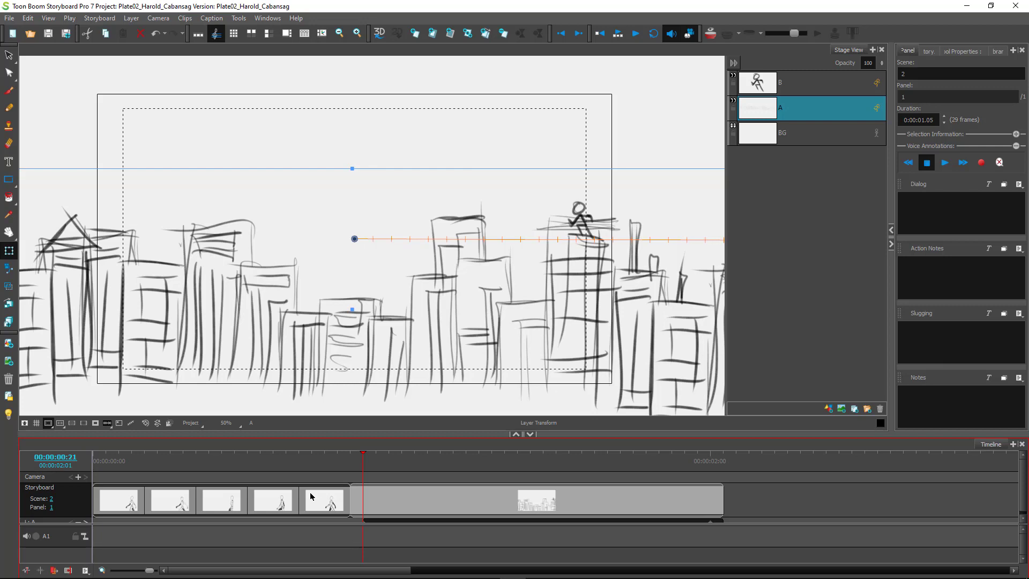
left_click_drag(363, 462, 80, 443)
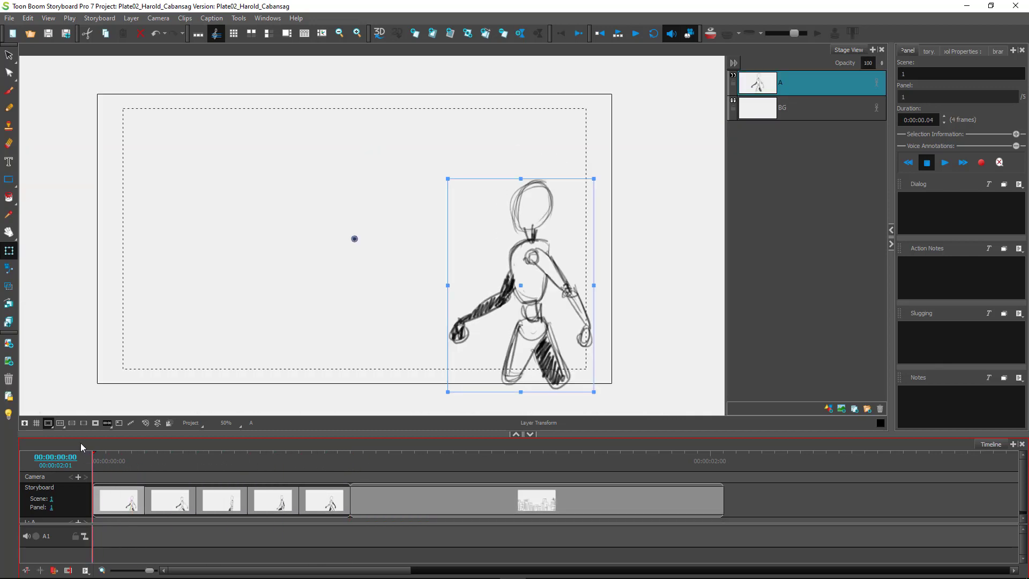